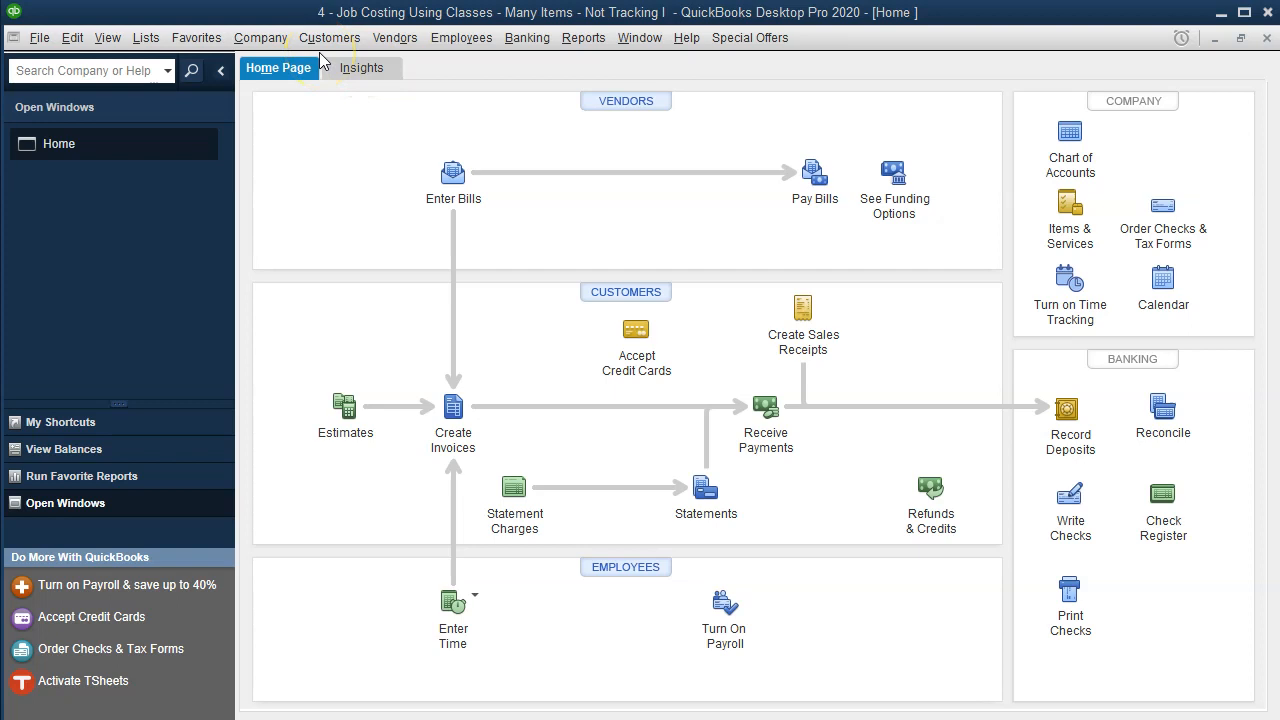
pyautogui.click(76, 216)
pyautogui.click(107, 37)
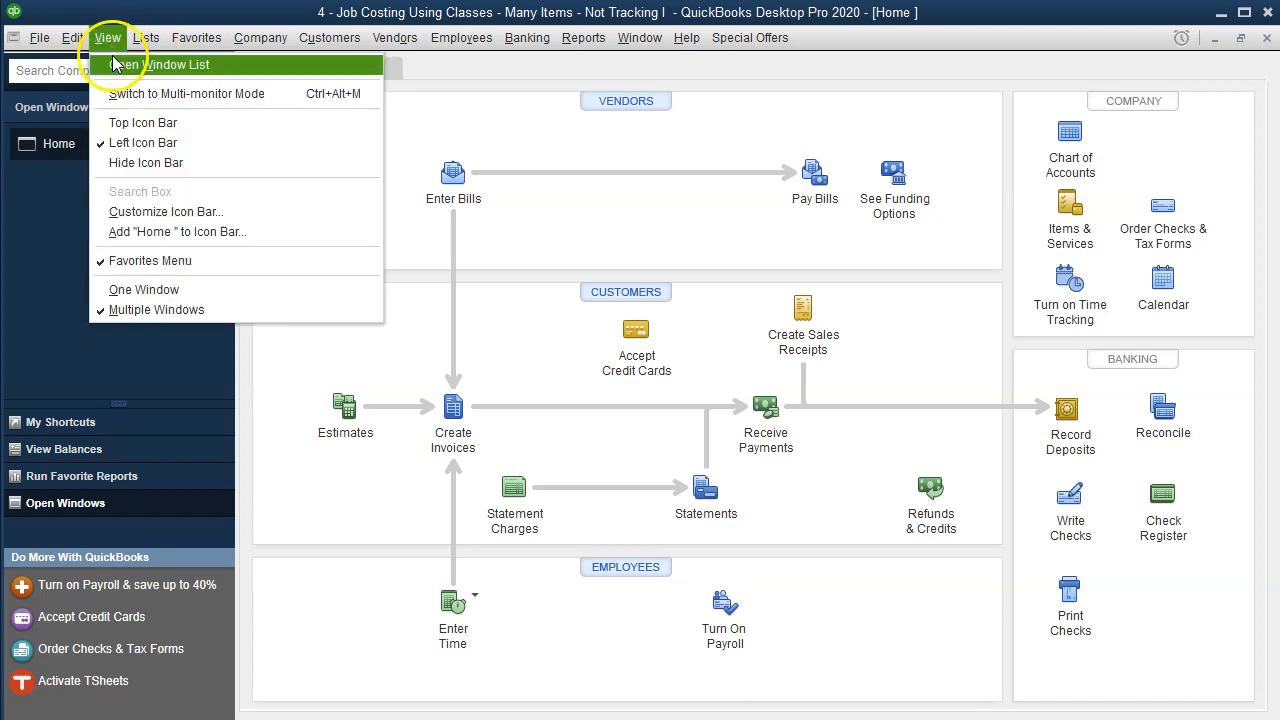
pyautogui.click(108, 42)
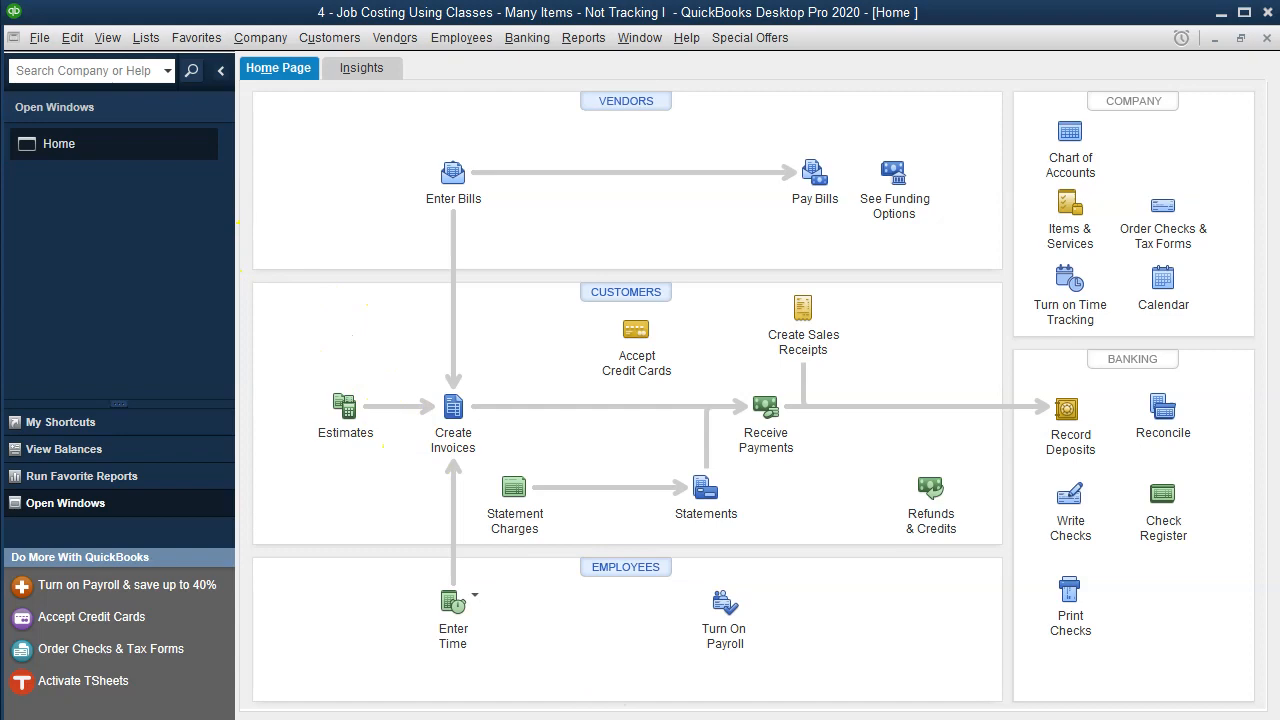
# - Switch to the job costing workbook in Excel and examine the 1/31 Accounts Receivable and Sales journal entry
pyautogui.click(610, 693)
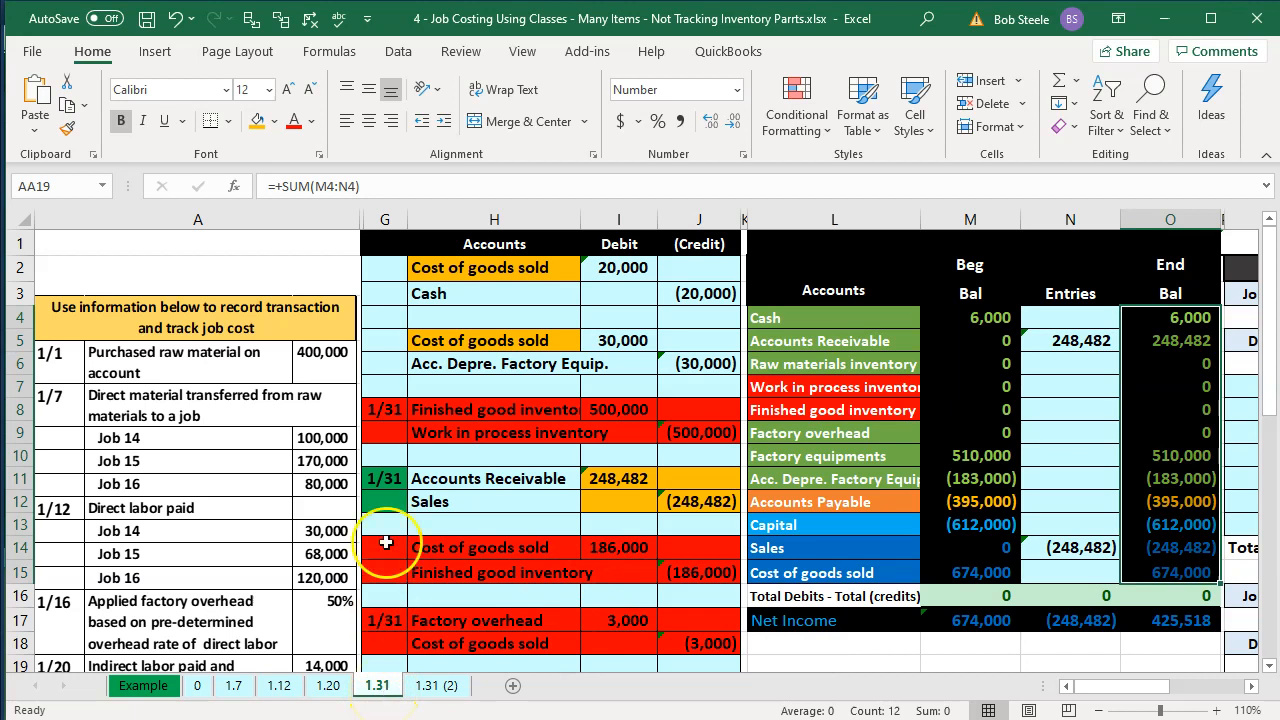
pyautogui.click(384, 479)
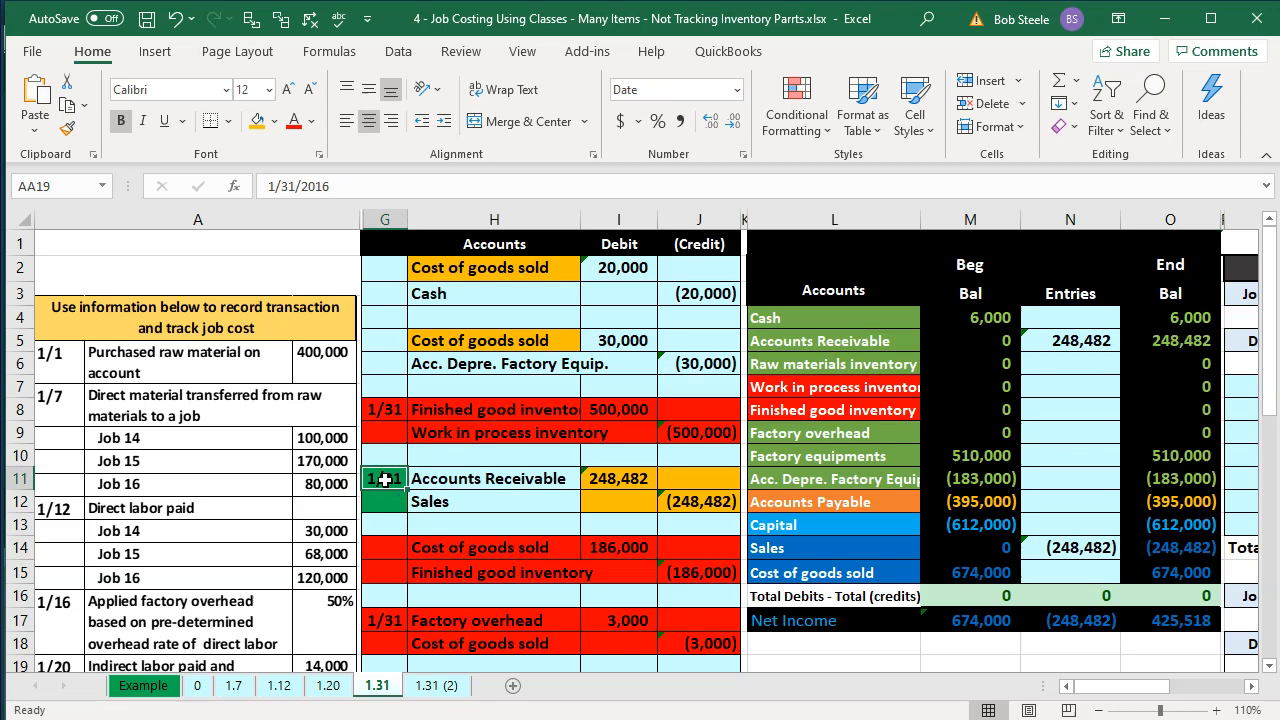
pyautogui.scroll(-3, 384, 479)
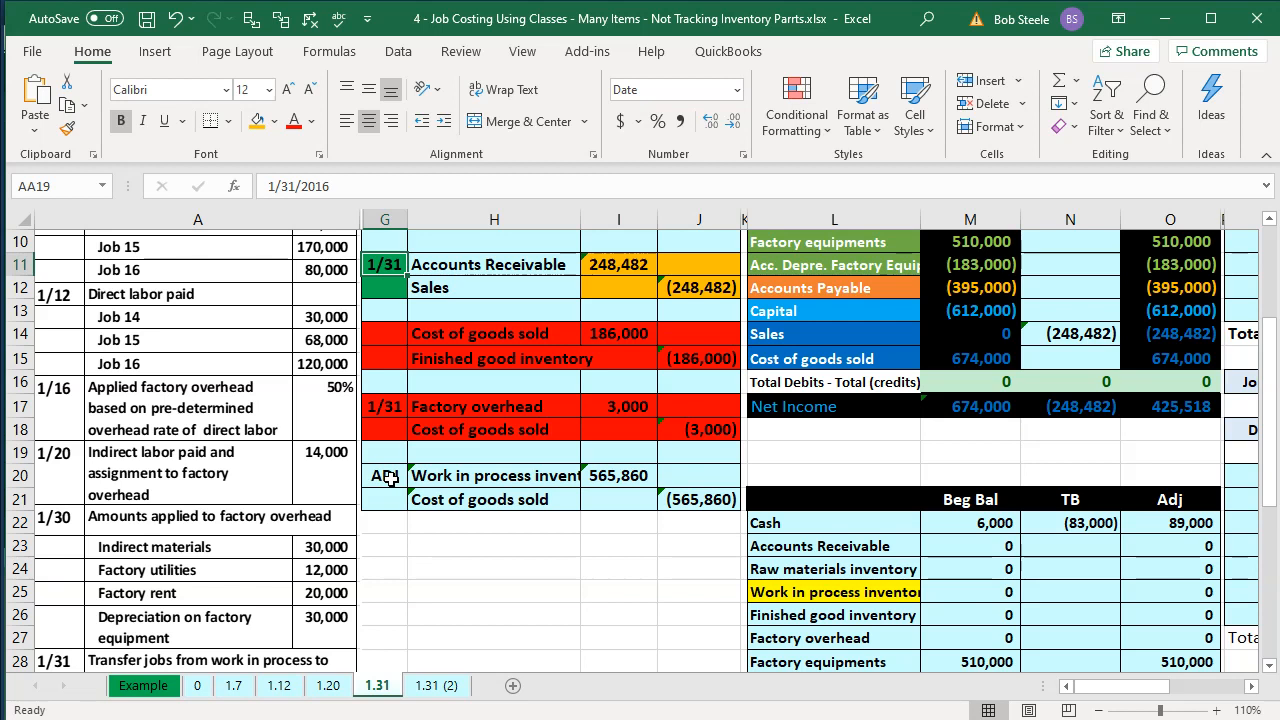
pyautogui.scroll(2, 390, 478)
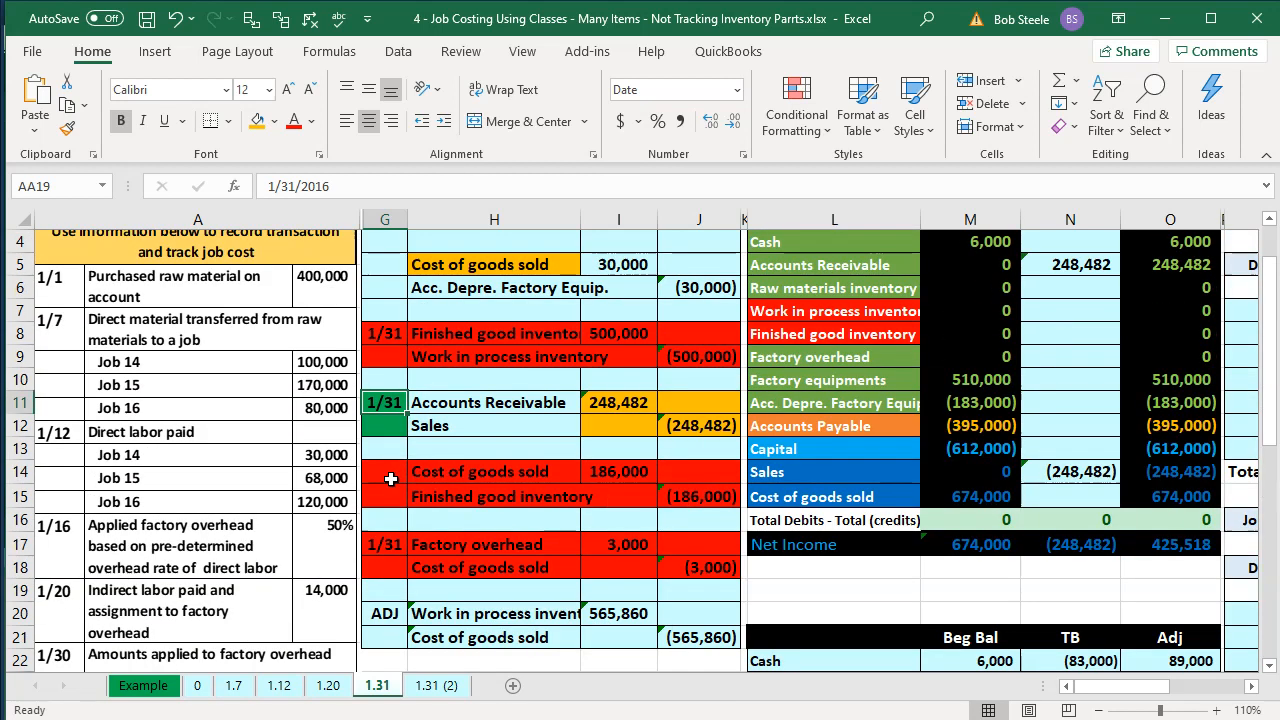
# - Examine the total cost of Job 14 in the job cost record on the 1.31 sheet
pyautogui.click(899, 451)
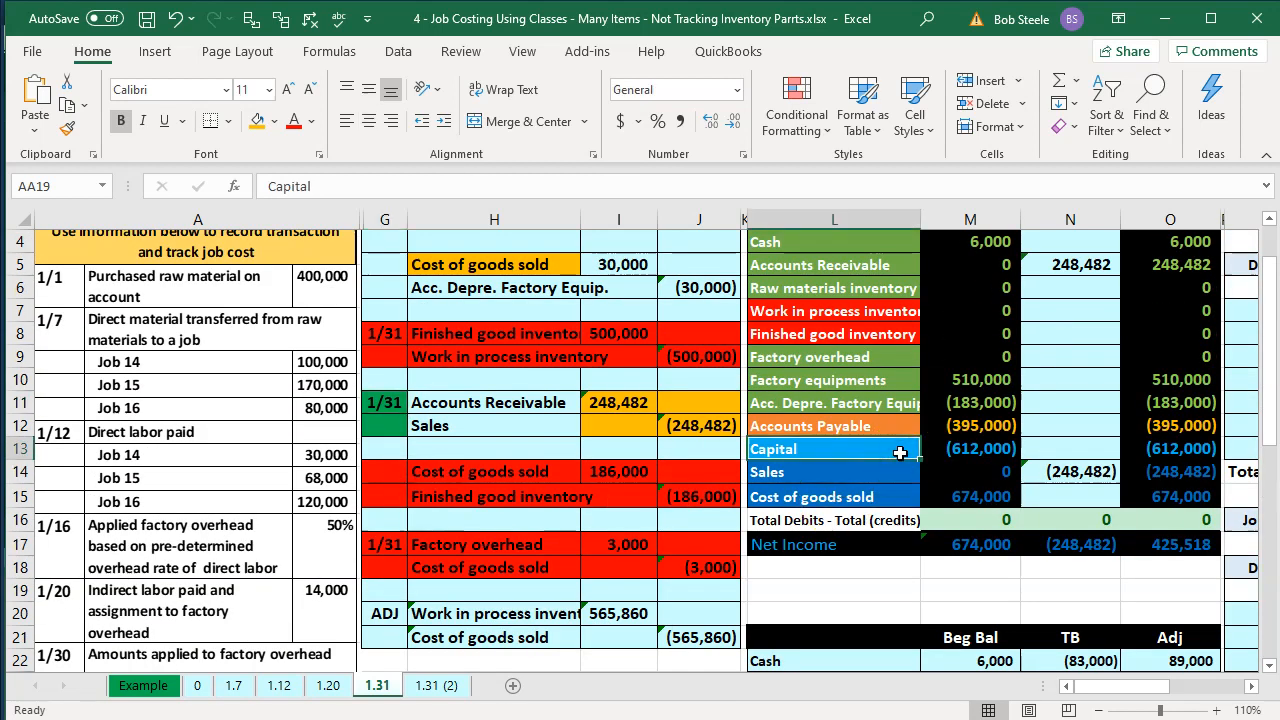
pyautogui.press('Right')
pyautogui.press('Right')
pyautogui.press('Right')
pyautogui.press('Right')
pyautogui.press('Right')
pyautogui.press('Right')
pyautogui.press('Right')
pyautogui.press('Right')
pyautogui.press('Right')
pyautogui.press('Right')
pyautogui.press('Right')
pyautogui.press('Right')
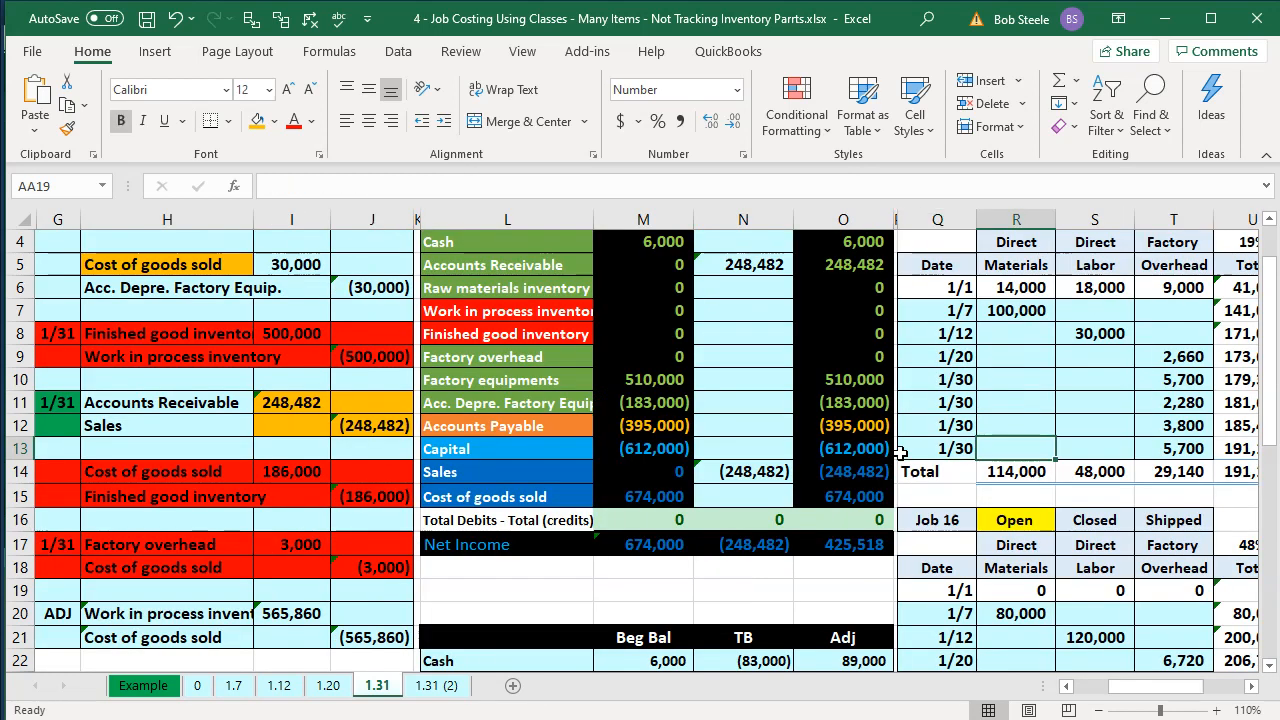
pyautogui.press('Right')
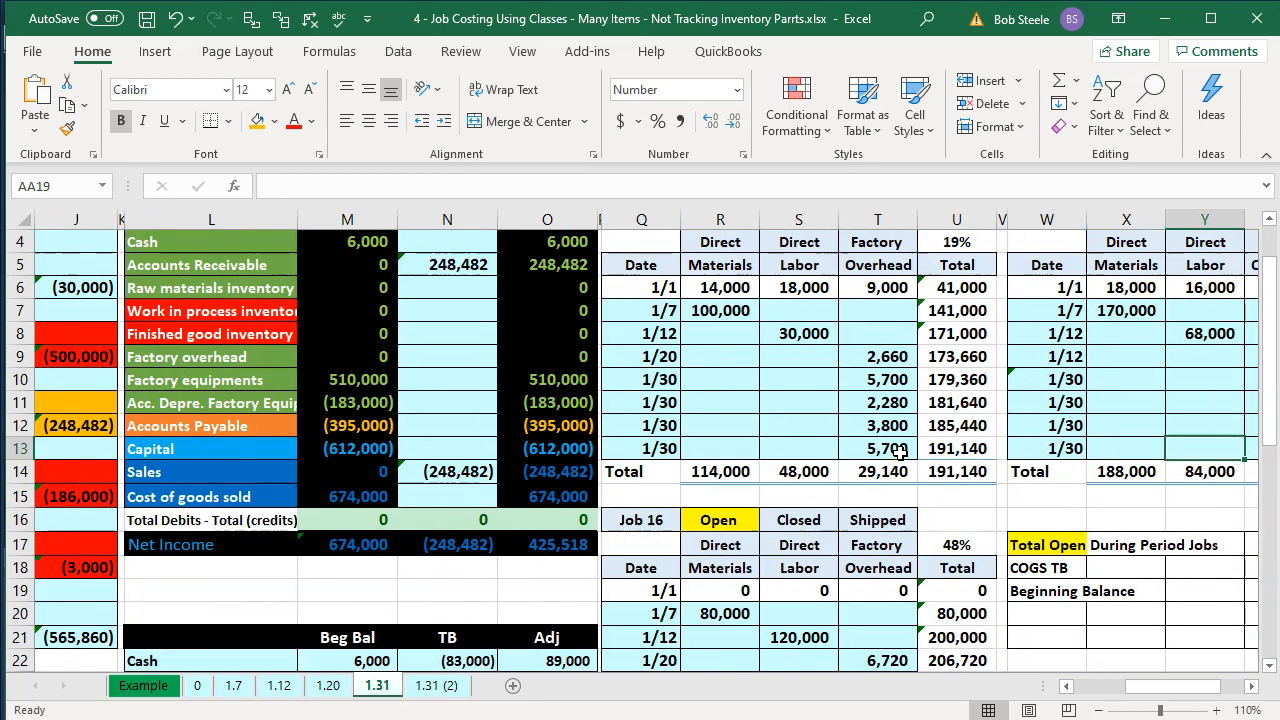
pyautogui.click(943, 473)
pyautogui.scroll(1, 916, 520)
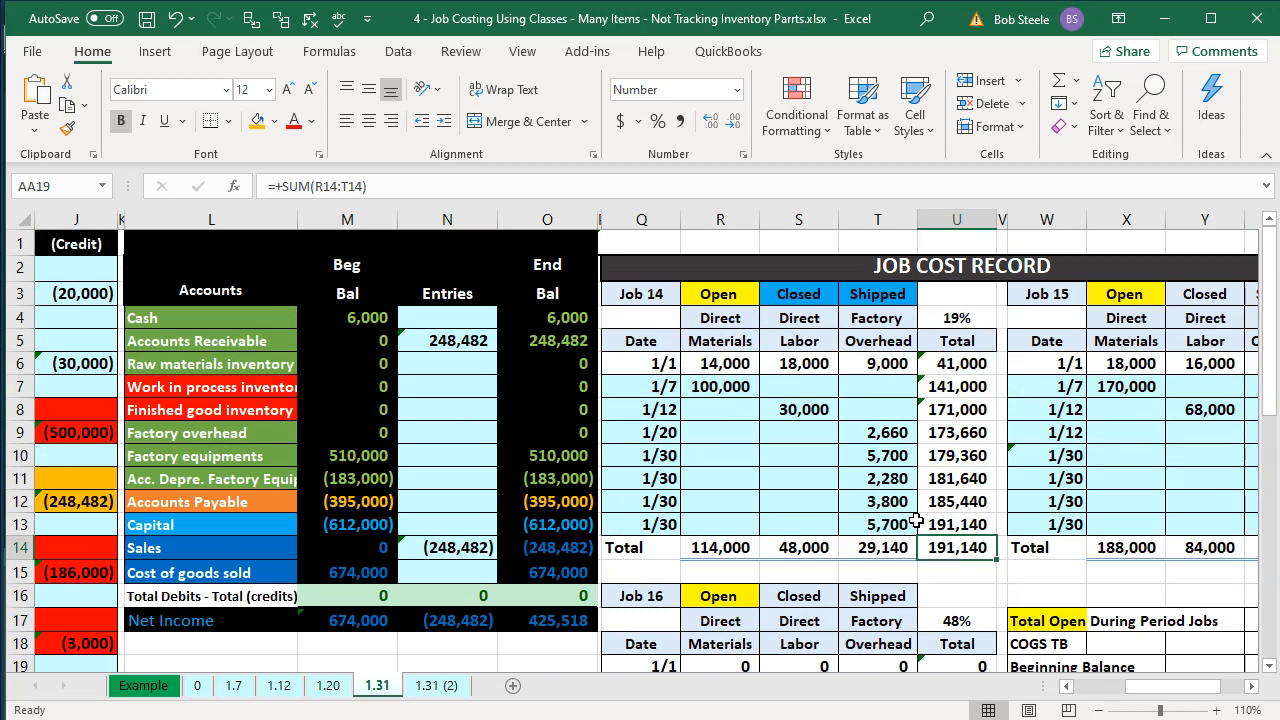
# - Calculate Job 14's sales price in Calculator as 191140 × 0.3 + 191140, and close Calculator
pyautogui.hotkey('alt', 'Tab')
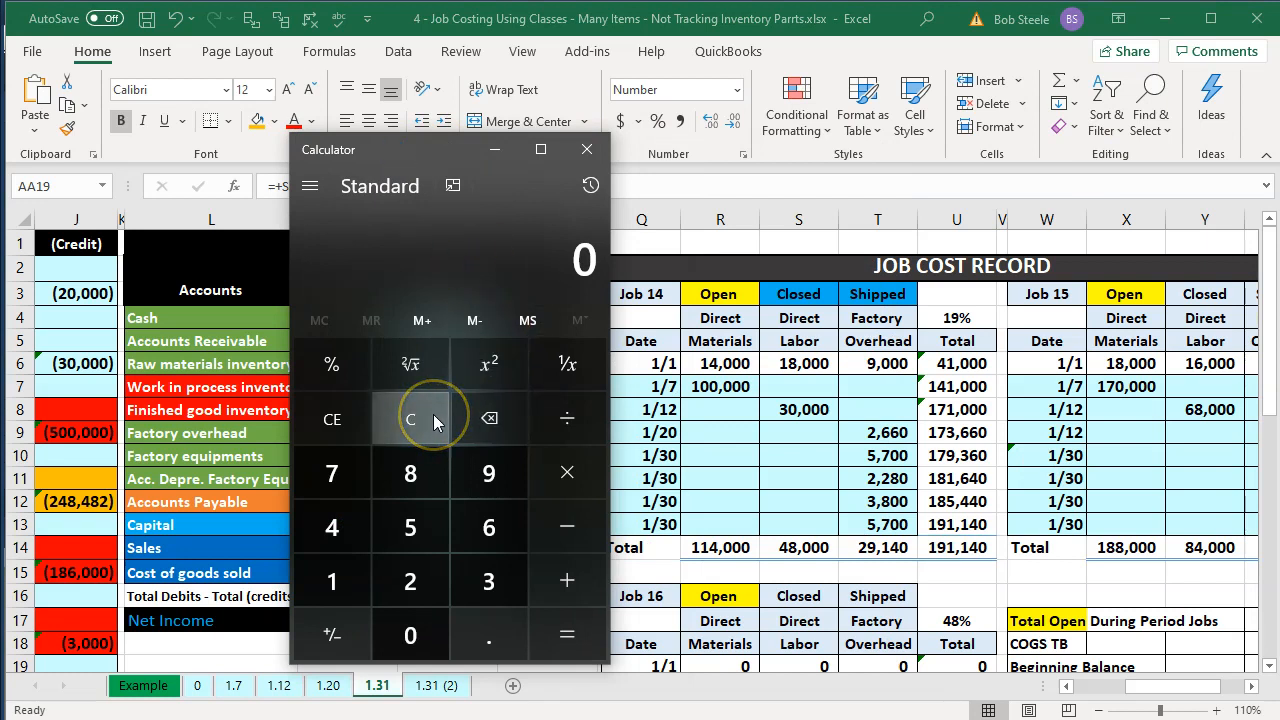
pyautogui.write('191140')
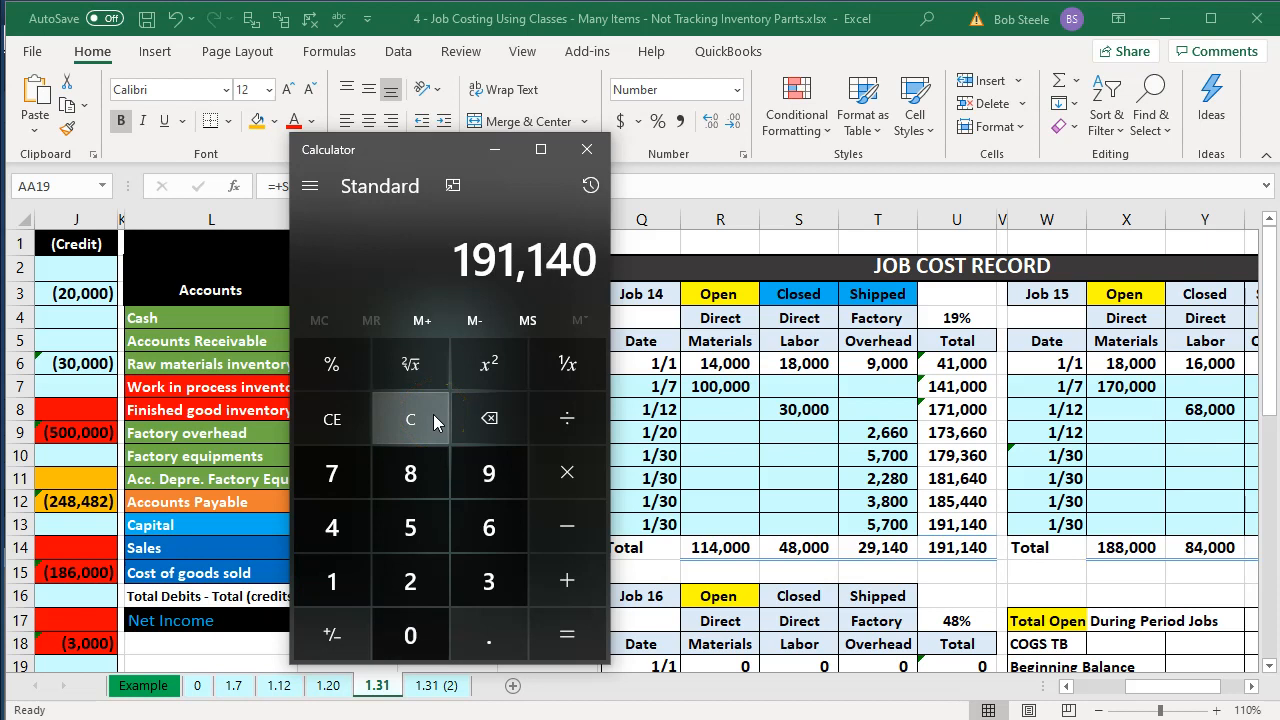
pyautogui.write('*0.3+')
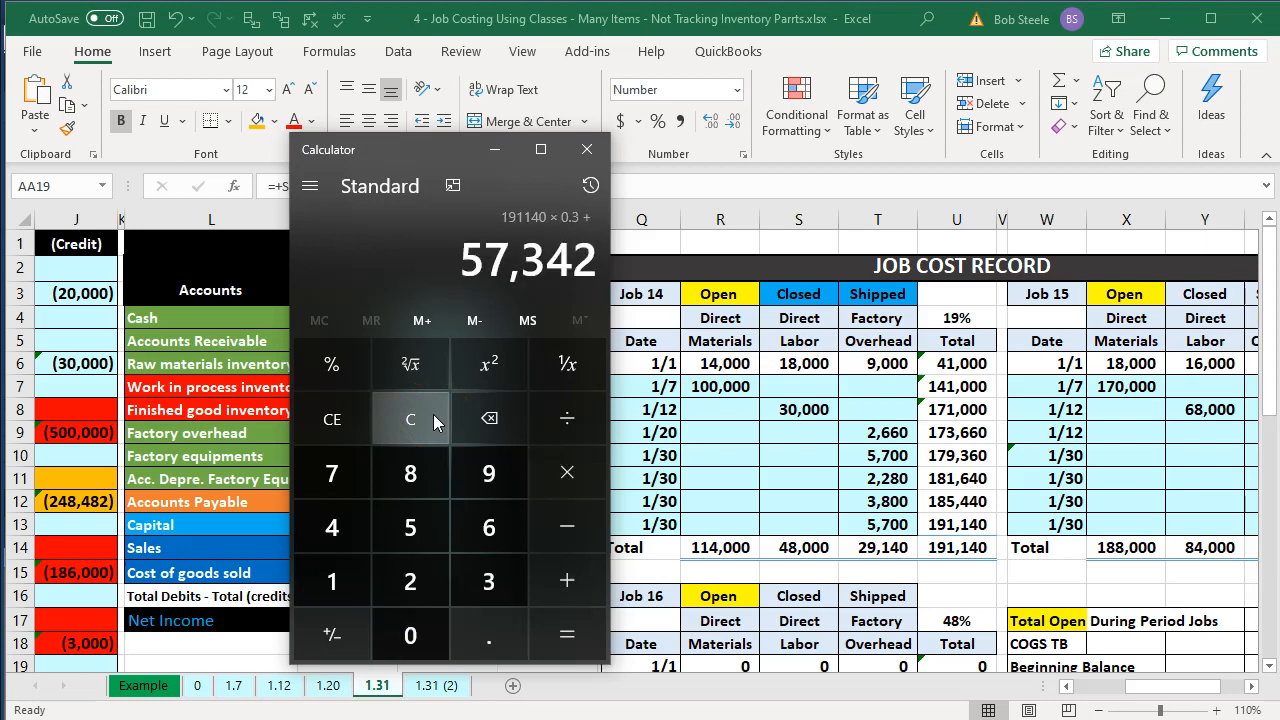
pyautogui.write('191140')
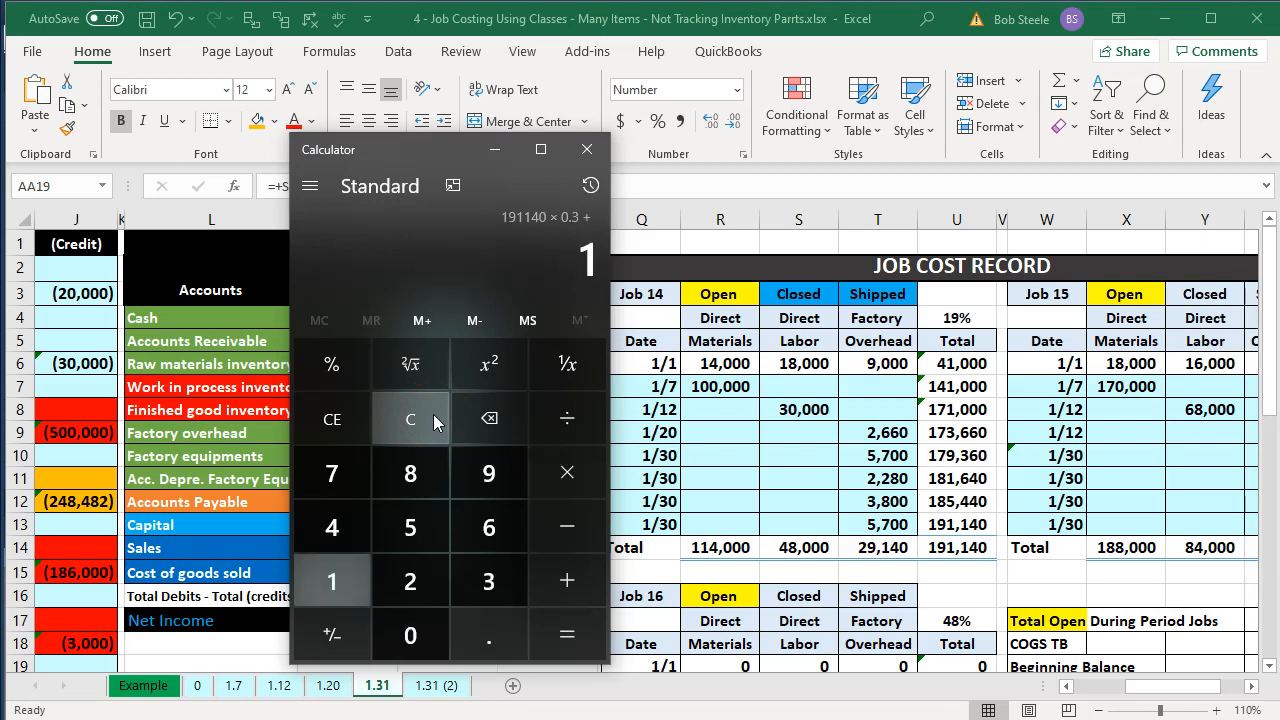
pyautogui.press('Return')
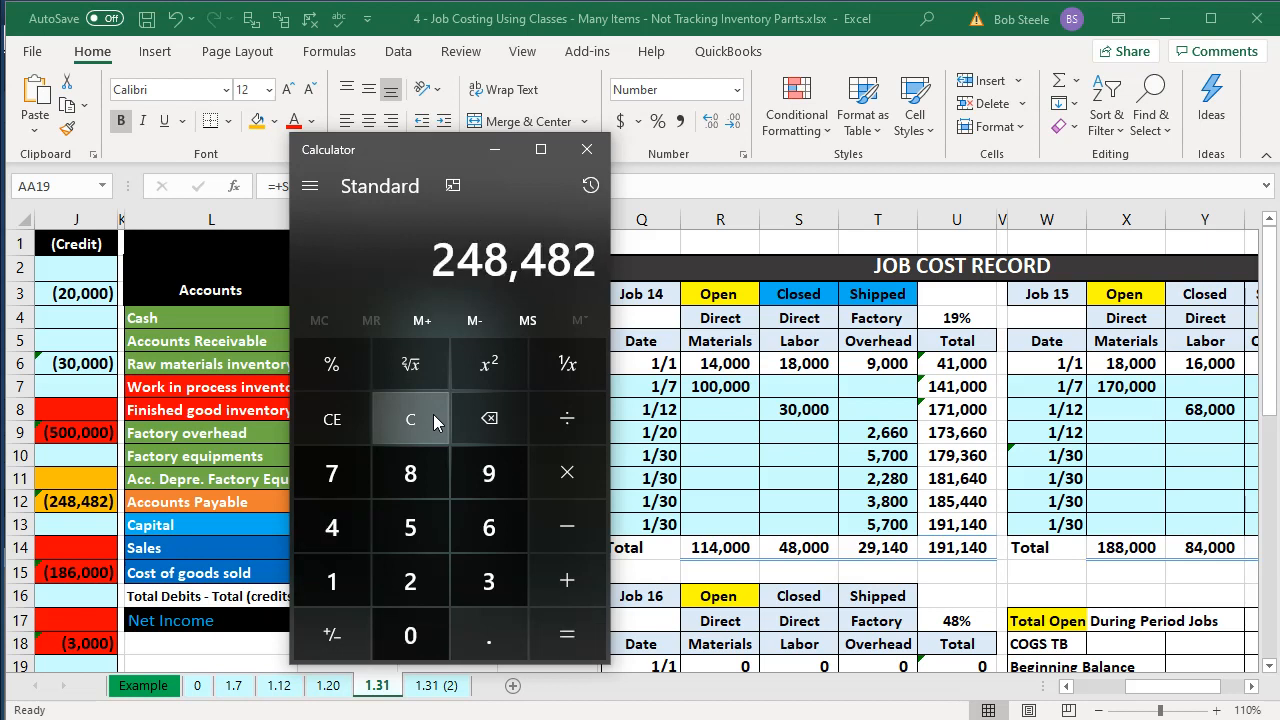
pyautogui.click(587, 149)
# - Compare the 1/31 Accounts Receivable and Sales entry with the ending balances of Accounts Receivable, Sales and Cost of goods sold
pyautogui.hscroll(-3, 480, 366)
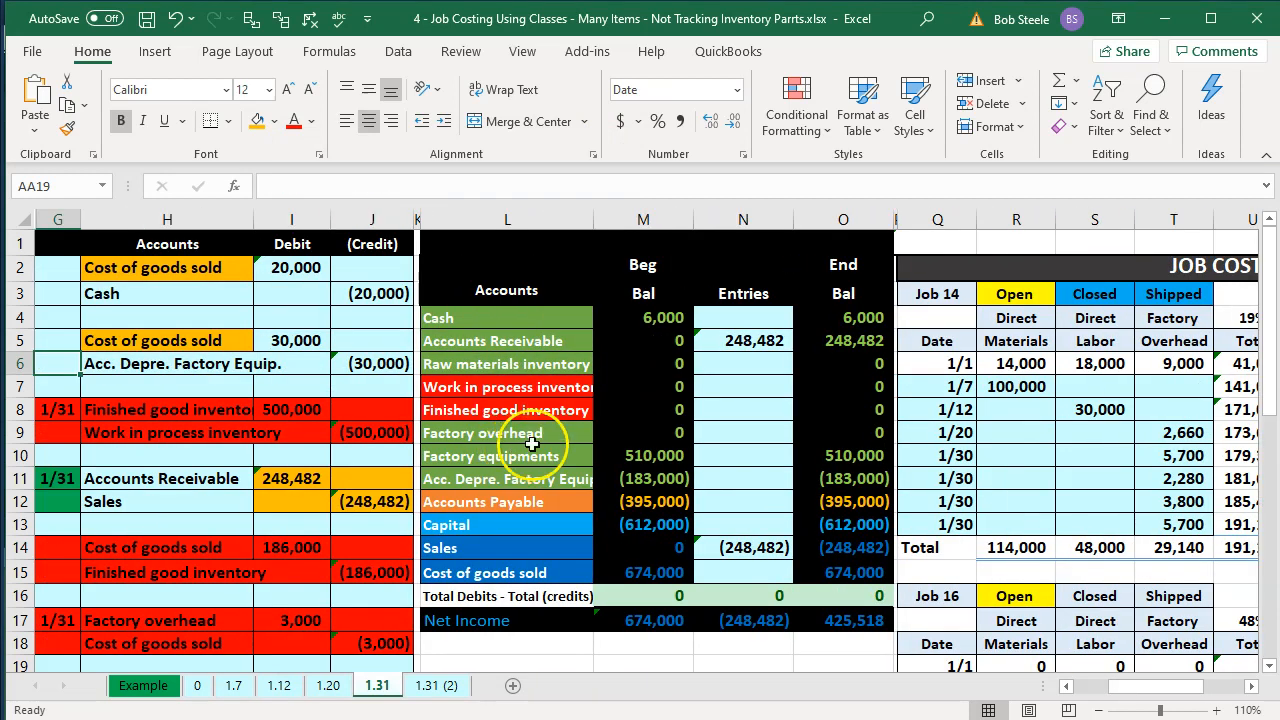
pyautogui.click(206, 480)
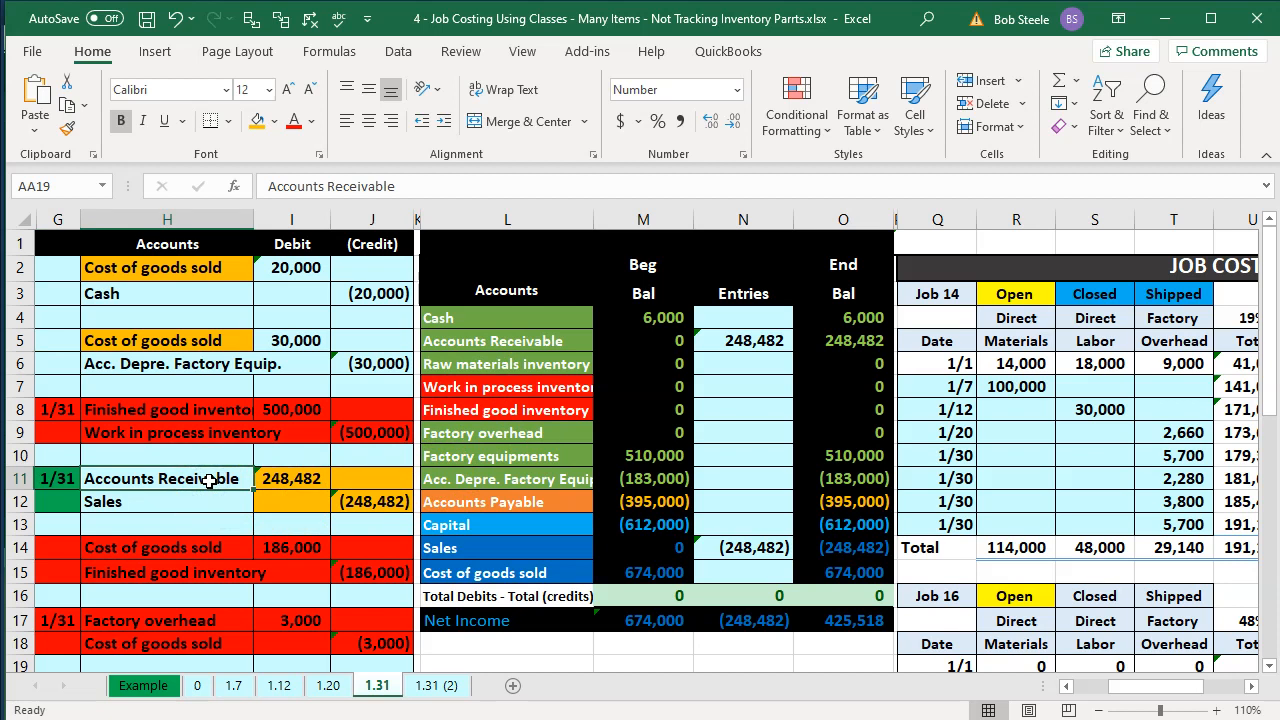
pyautogui.click(843, 565)
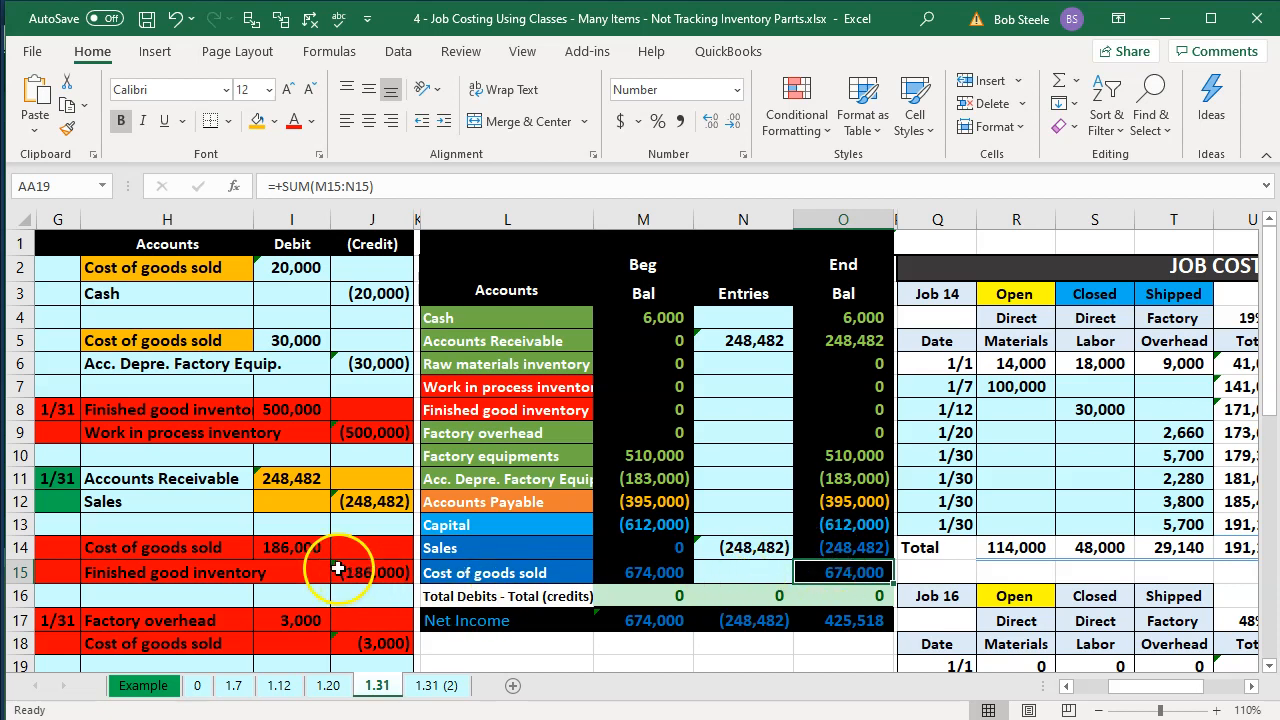
pyautogui.click(230, 479)
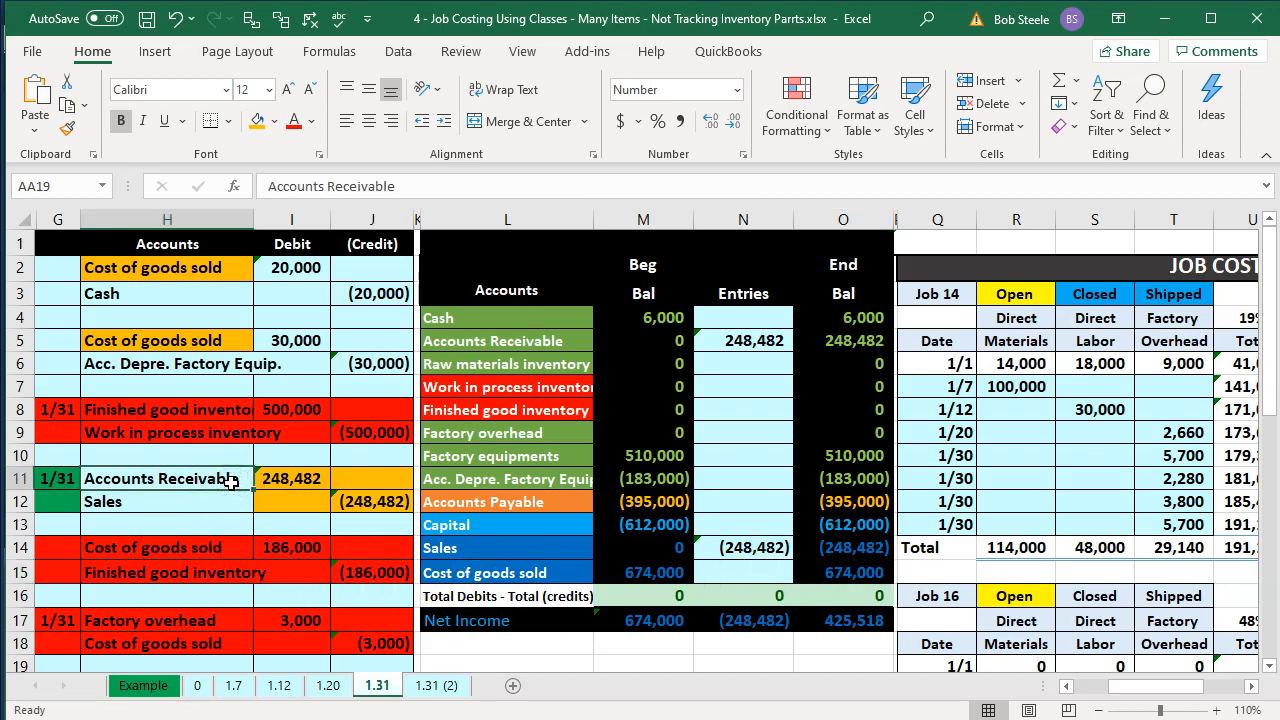
pyautogui.press('Right')
pyautogui.click(832, 340)
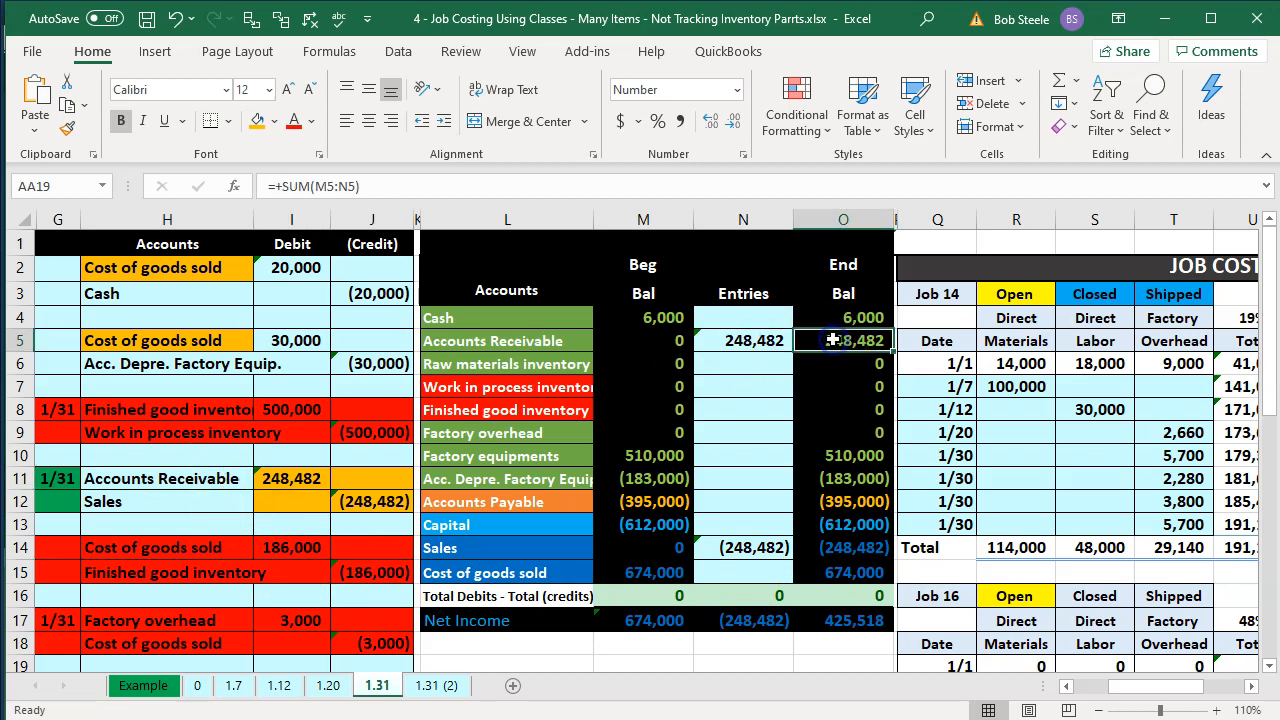
pyautogui.click(847, 547)
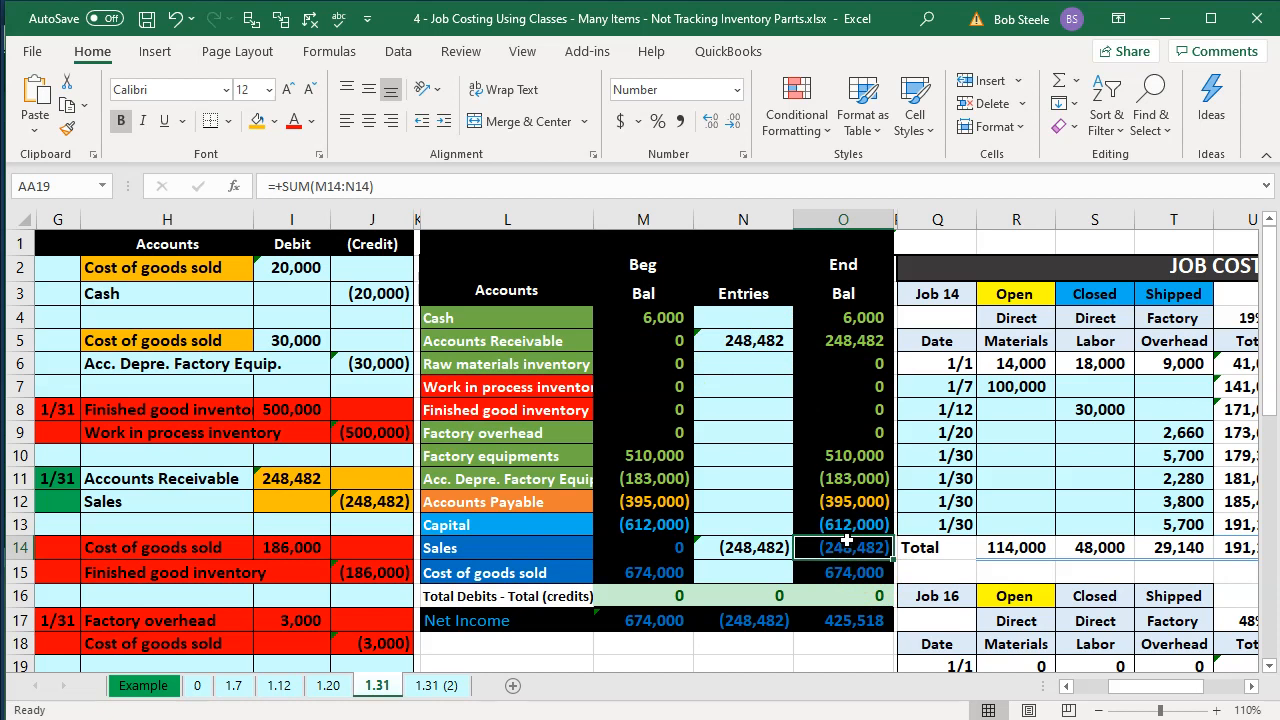
pyautogui.moveTo(847, 541); pyautogui.dragTo(840, 576)
pyautogui.click(838, 572)
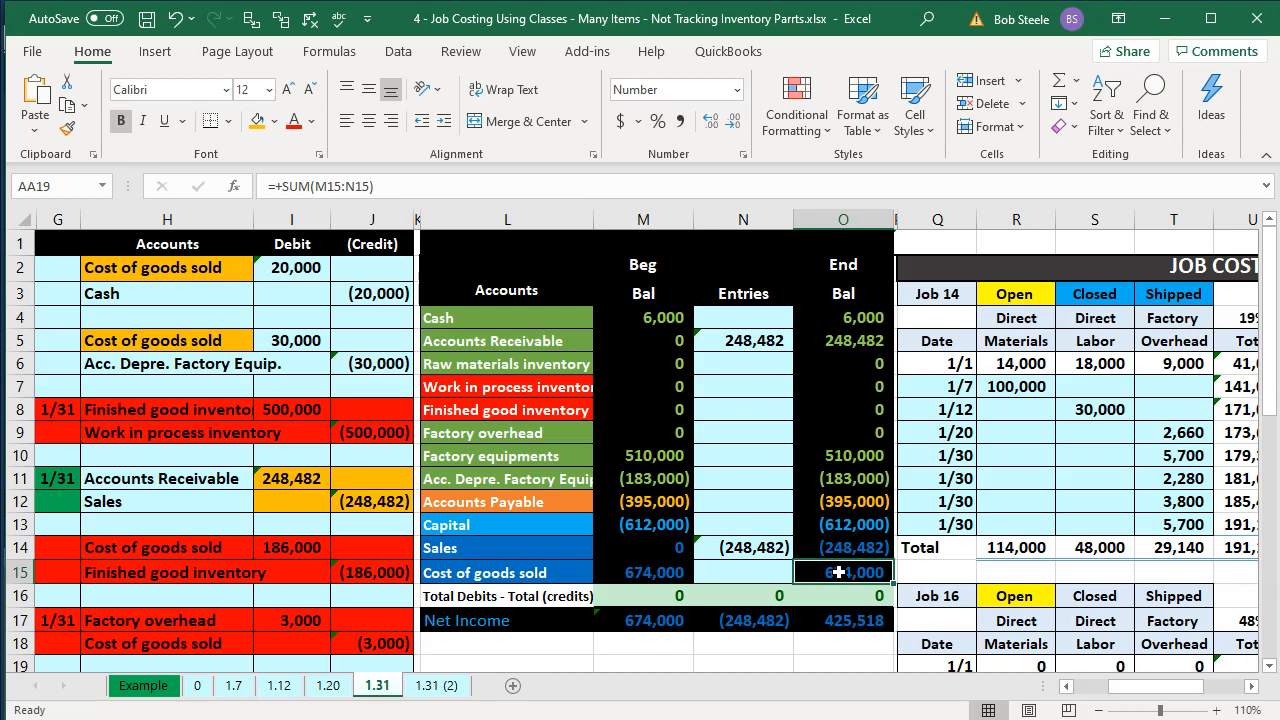
# - Review the red journal entries moving costs from work in process to finished goods and on to cost of goods sold
pyautogui.click(747, 392)
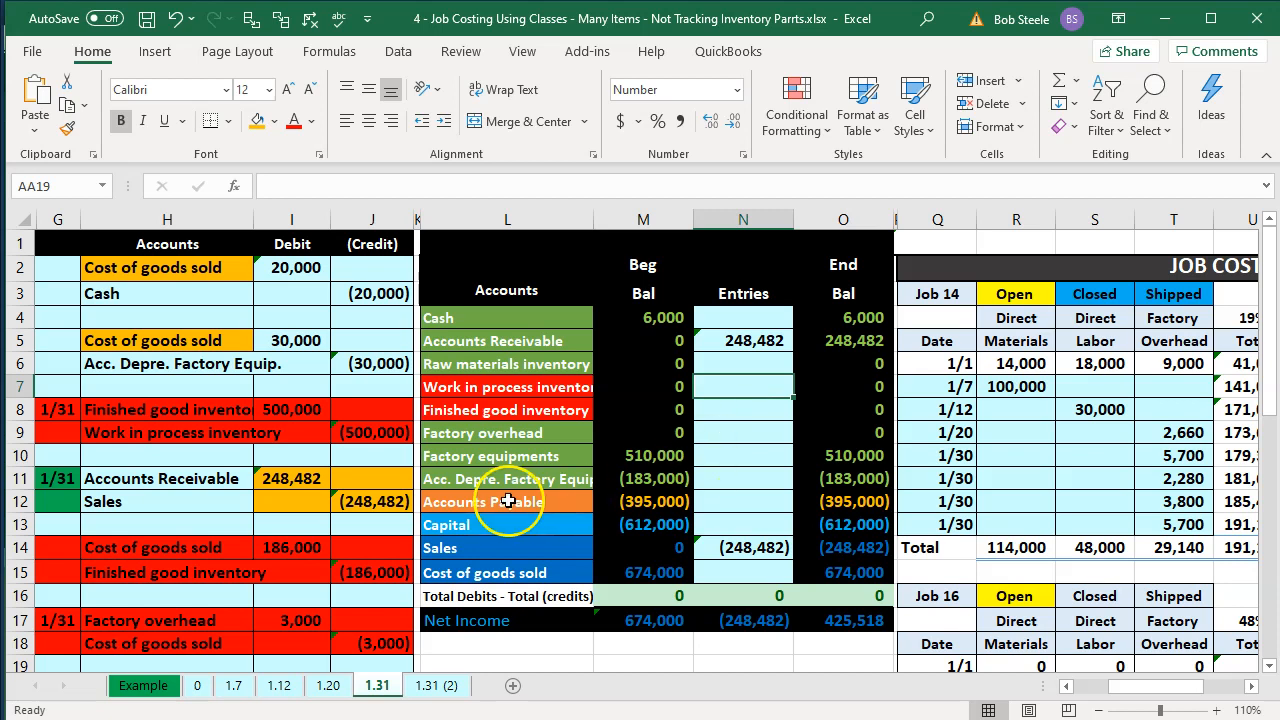
pyautogui.moveTo(191, 543); pyautogui.dragTo(339, 571)
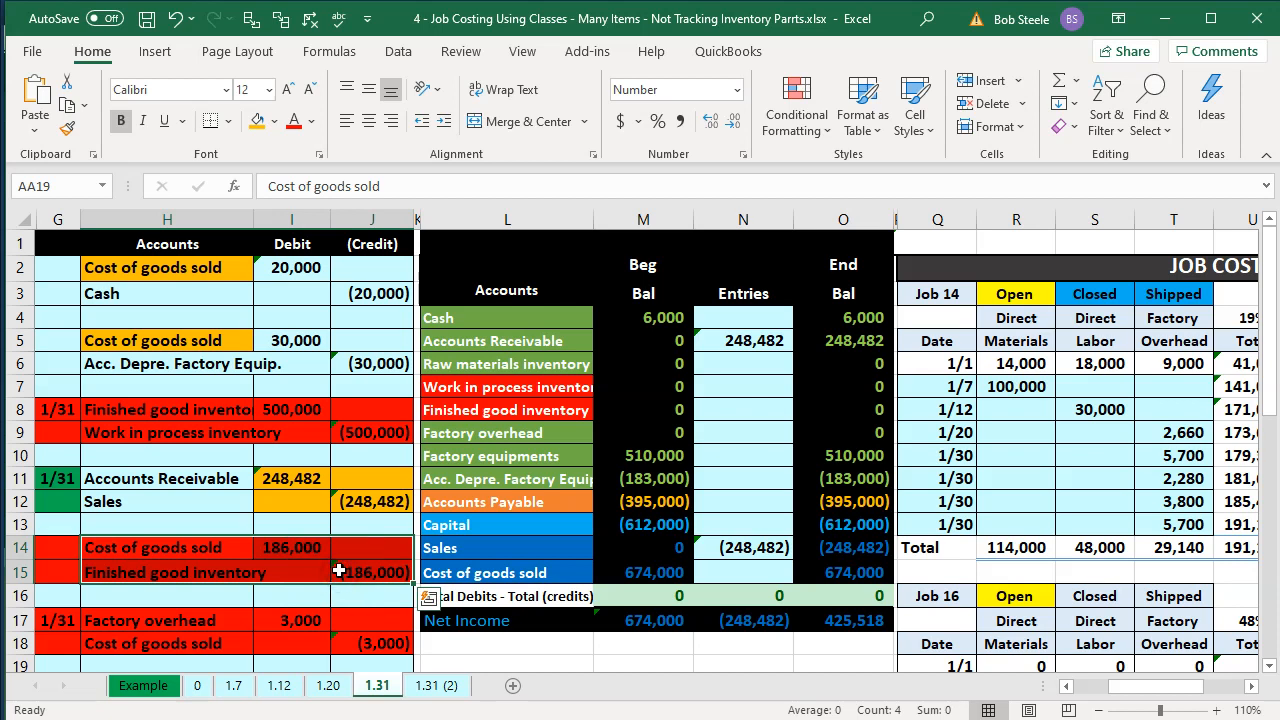
pyautogui.click(540, 408)
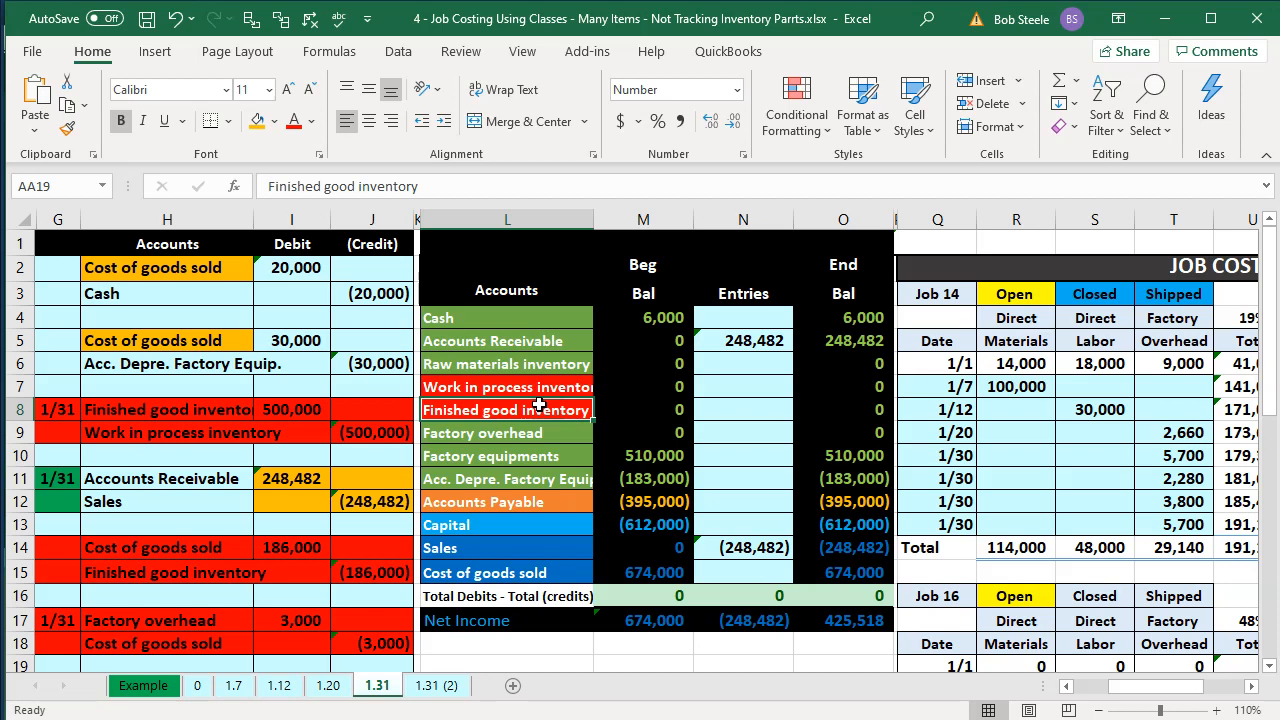
pyautogui.moveTo(200, 409); pyautogui.dragTo(352, 439)
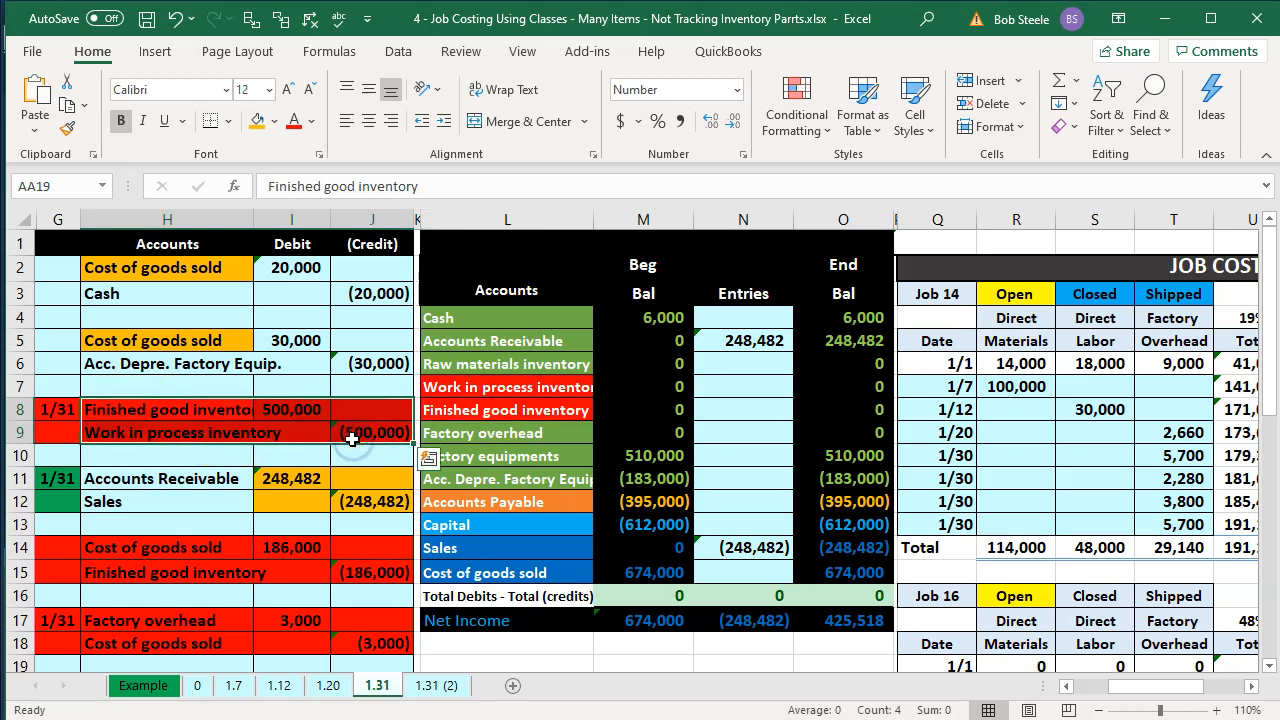
# - Review the job cost records for Jobs 14 and 15 against the ending Cost of goods sold balance
pyautogui.click(1012, 501)
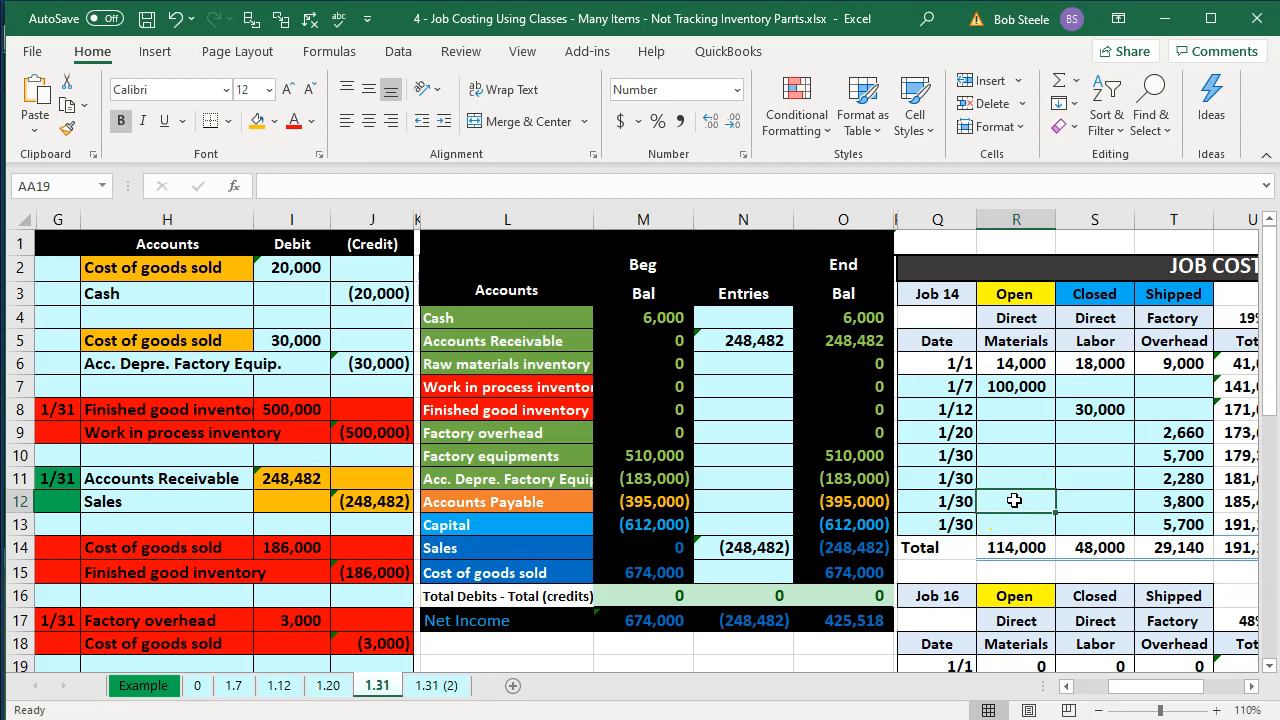
pyautogui.press('Right')
pyautogui.press('Right')
pyautogui.press('Right')
pyautogui.press('Right')
pyautogui.press('Right')
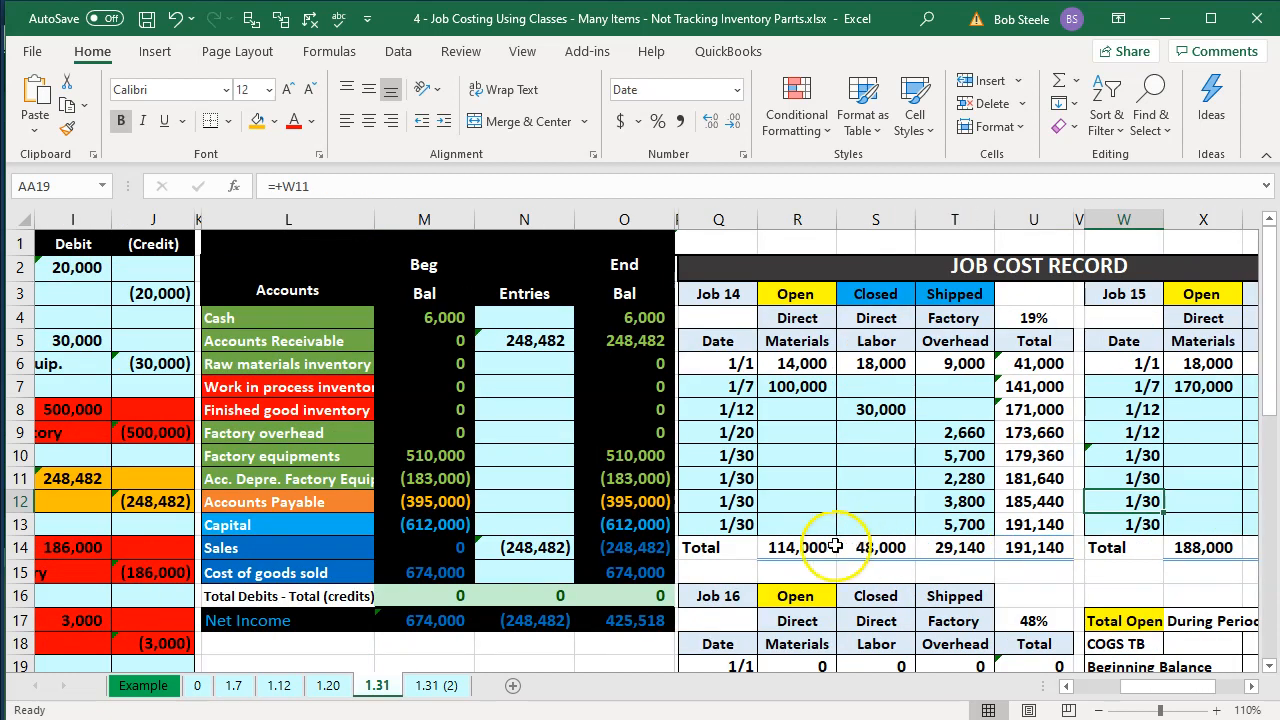
pyautogui.click(650, 574)
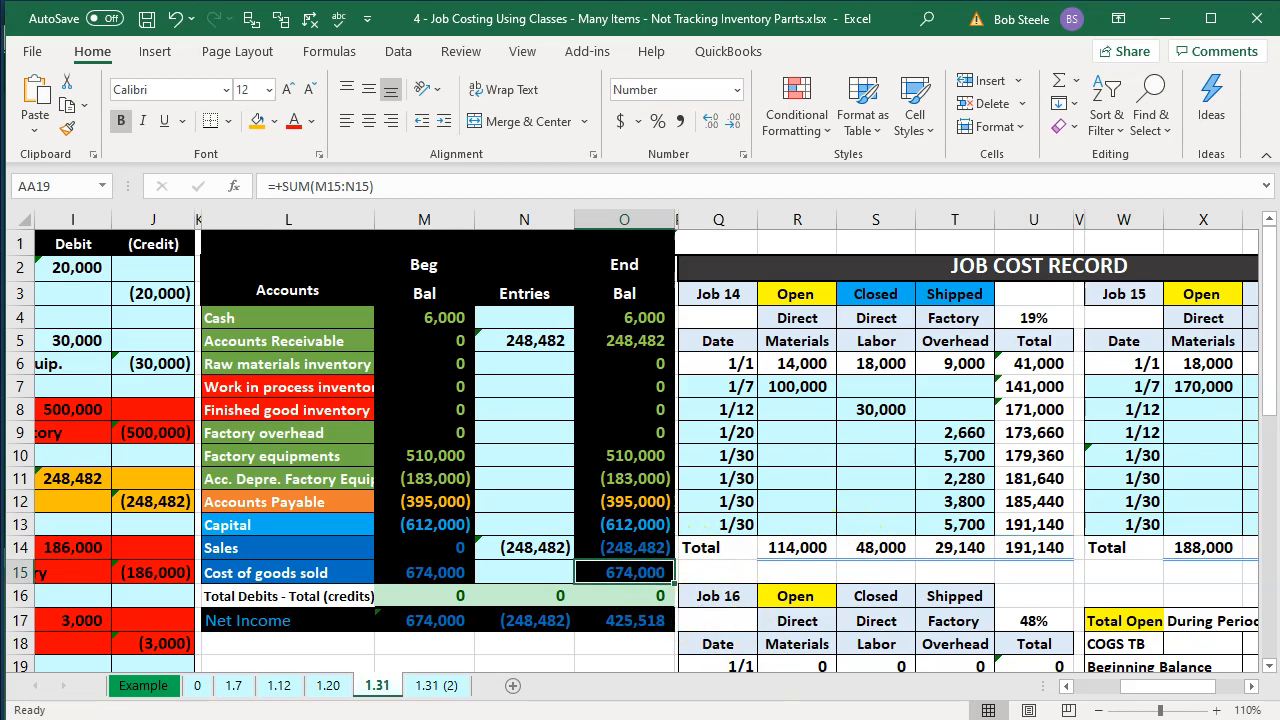
# - Switch to QuickBooks and start a new invoice for the customer's job 14, collapsing the customer details pane
pyautogui.hotkey('alt', 'Tab')
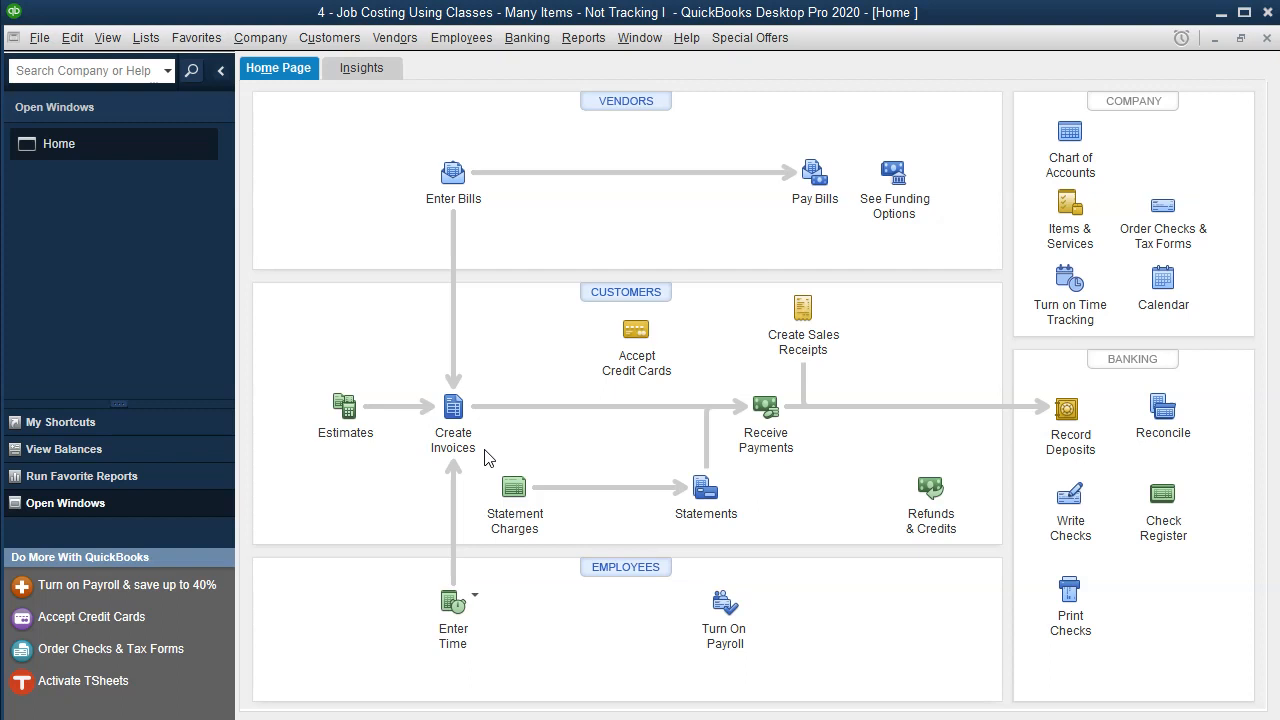
pyautogui.click(450, 412)
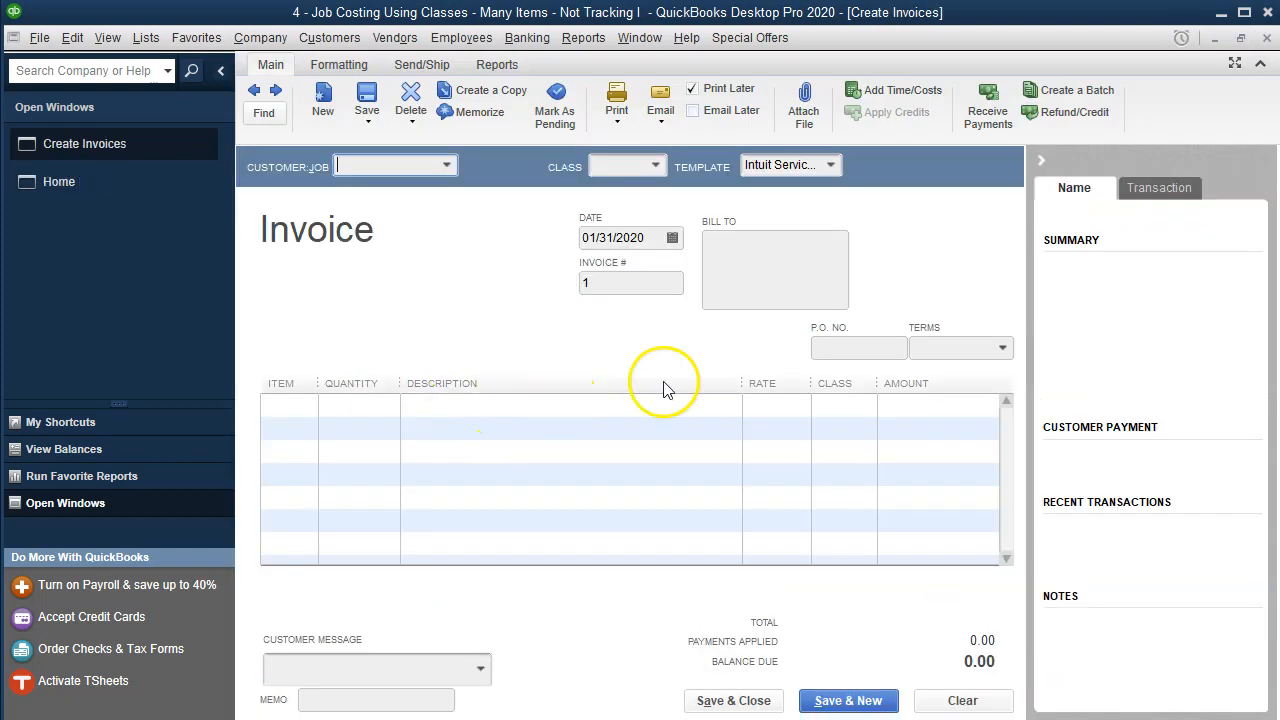
pyautogui.click(1038, 159)
pyautogui.click(489, 163)
pyautogui.write('Smith Customer:14')
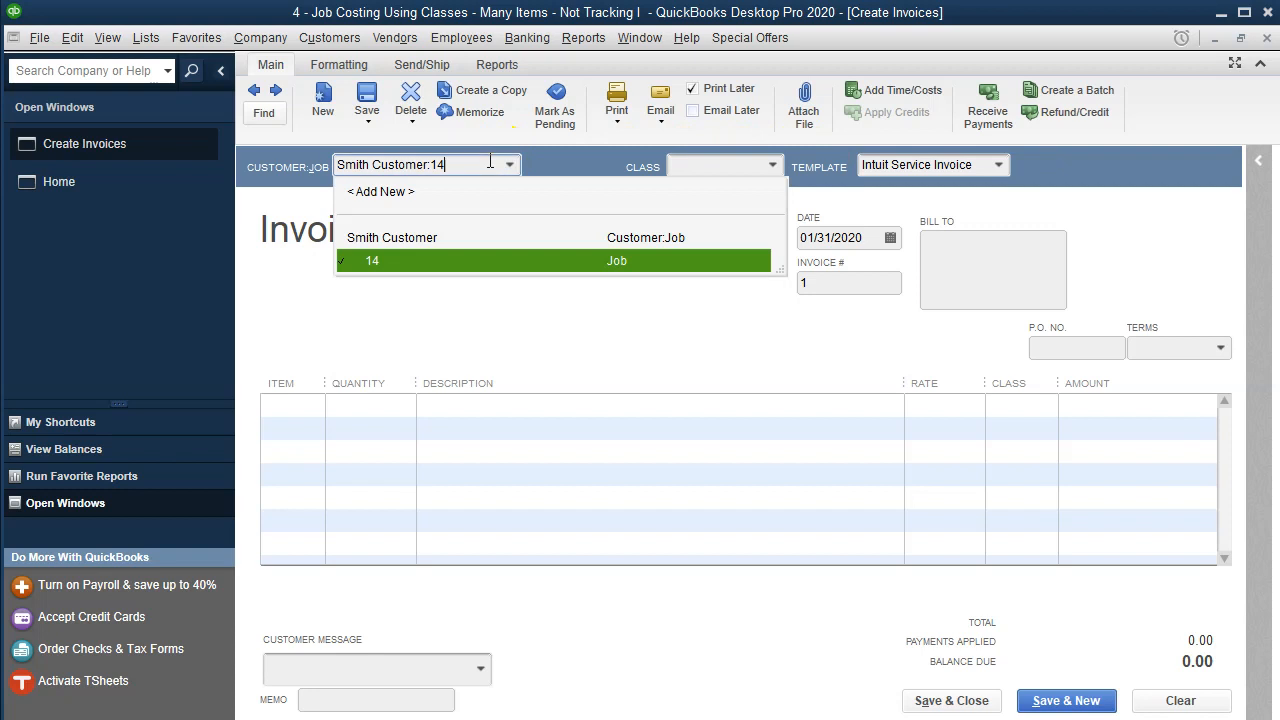
pyautogui.press('Tab')
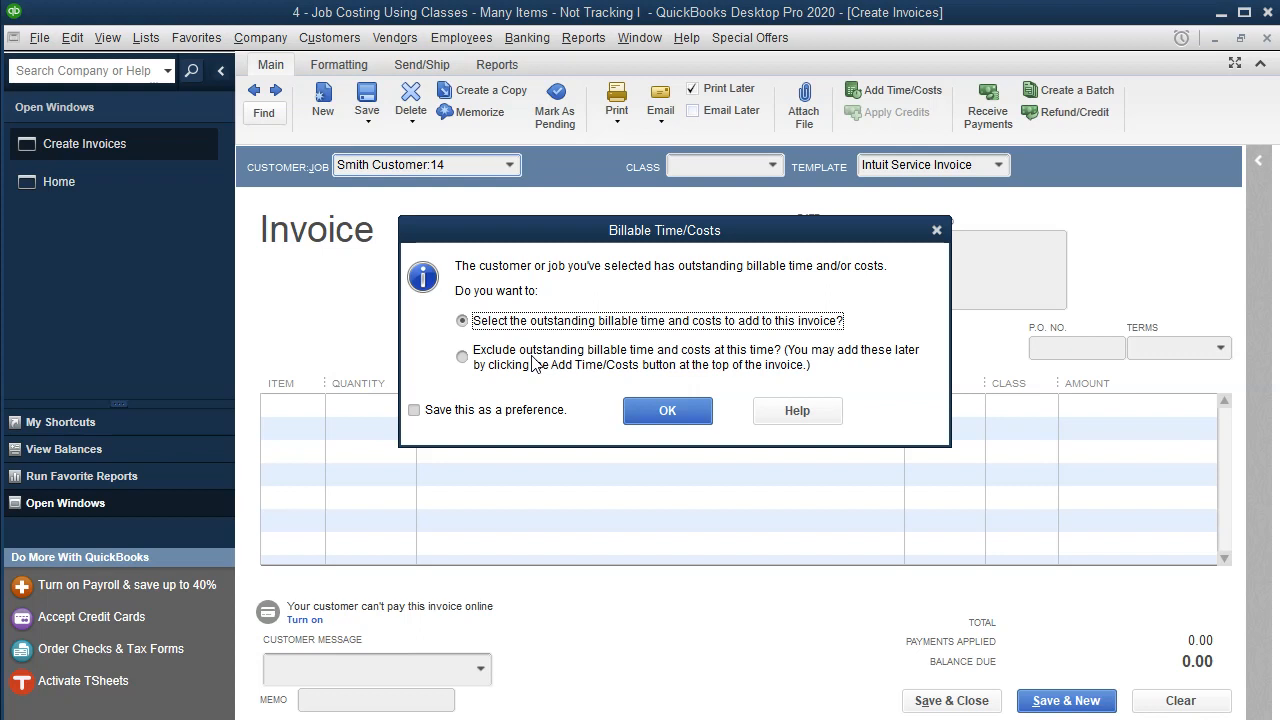
# - Add all outstanding billable expenses of job 14 to the invoice without markup and widen its Item column
pyautogui.click(660, 410)
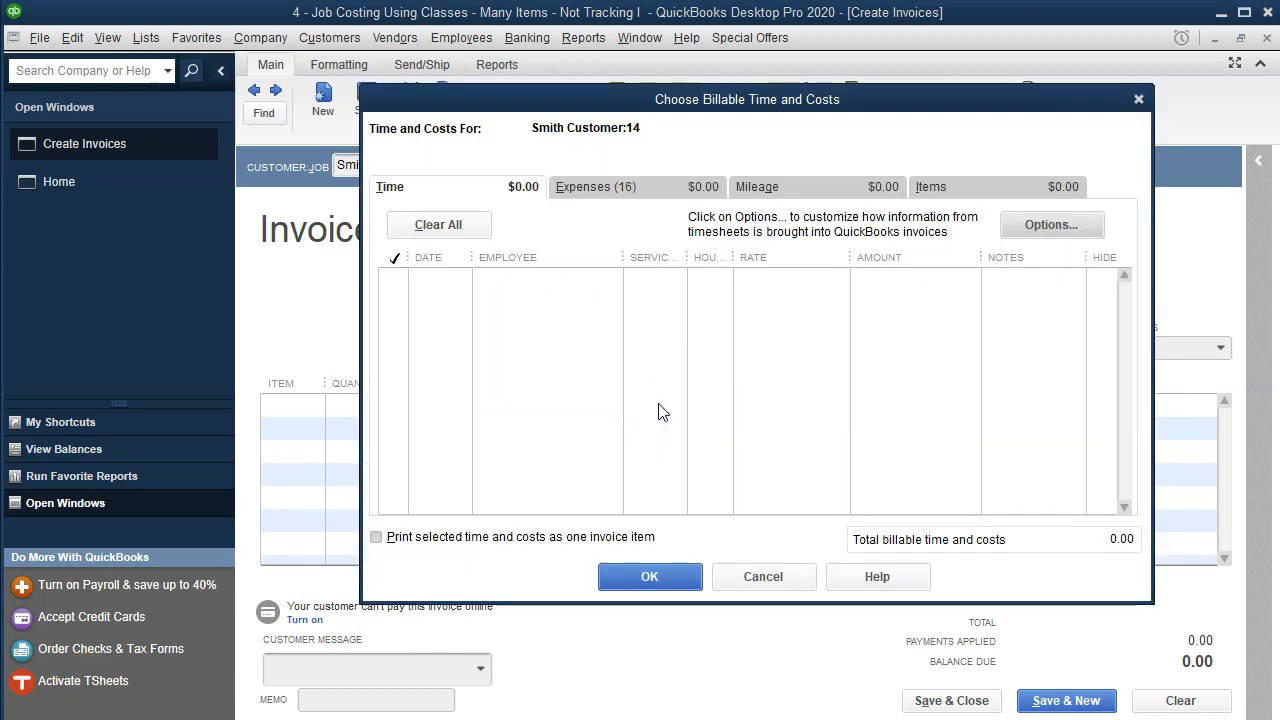
pyautogui.click(624, 193)
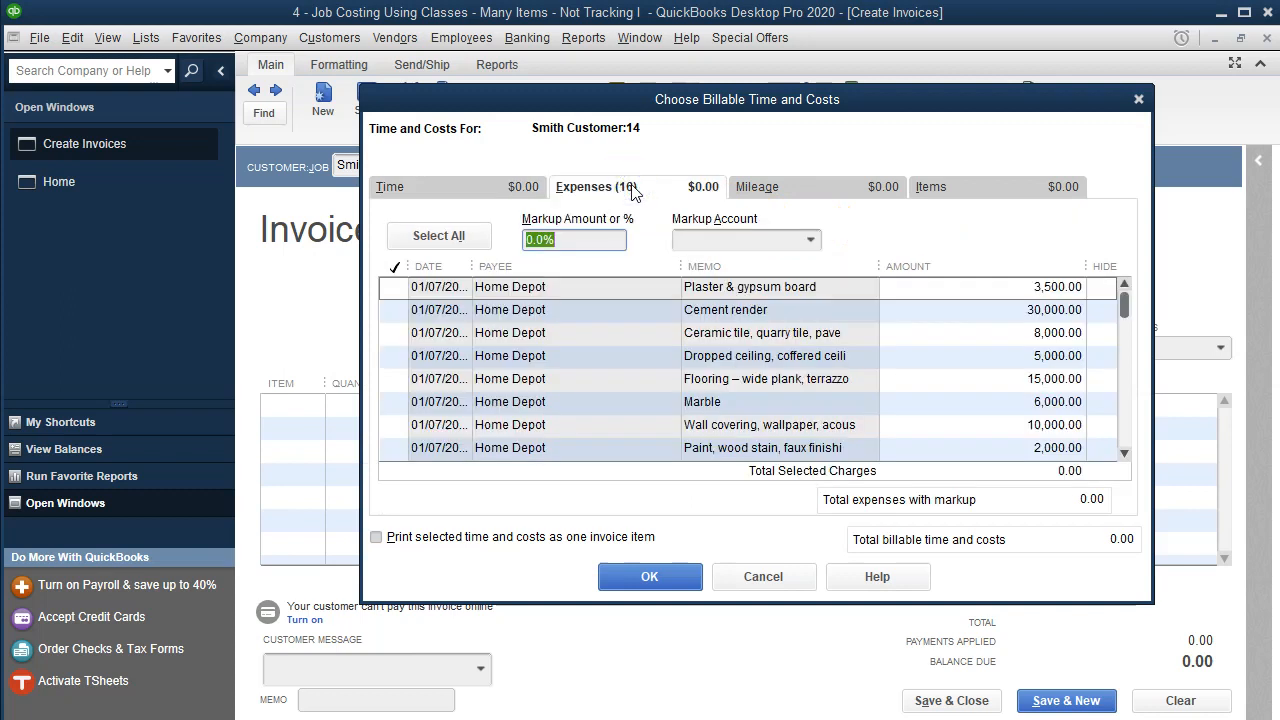
pyautogui.click(440, 237)
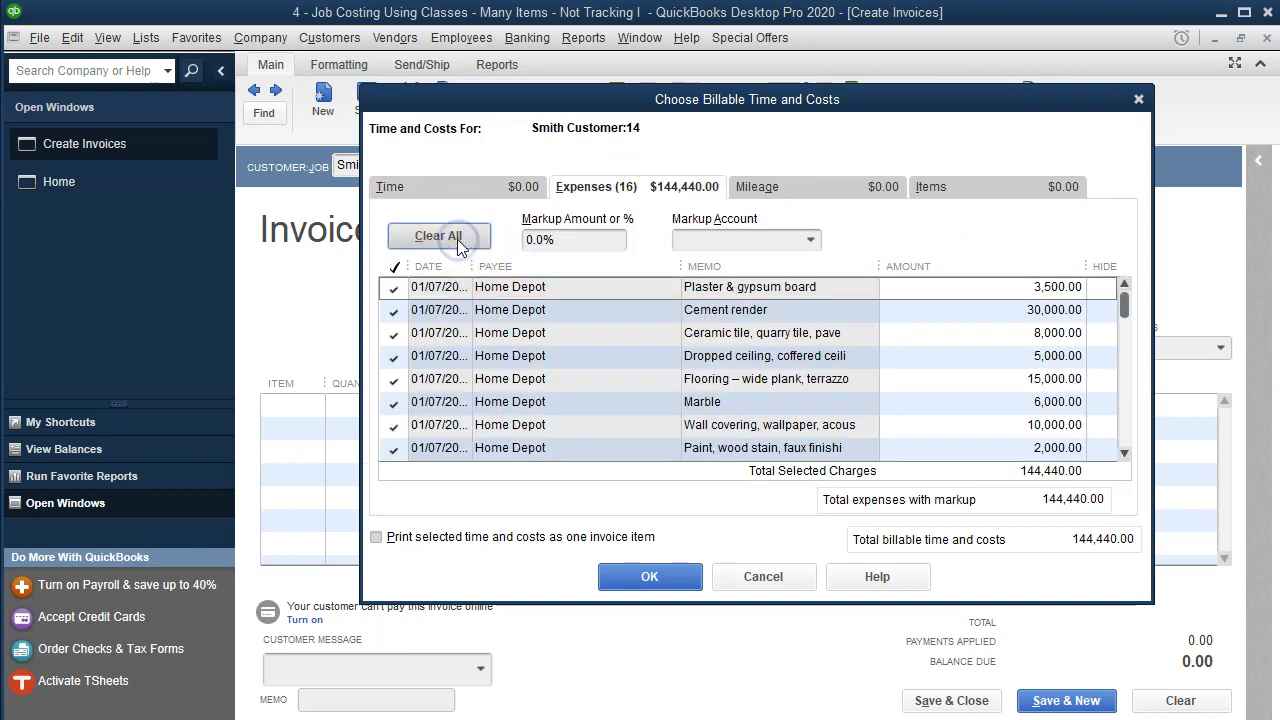
pyautogui.click(609, 575)
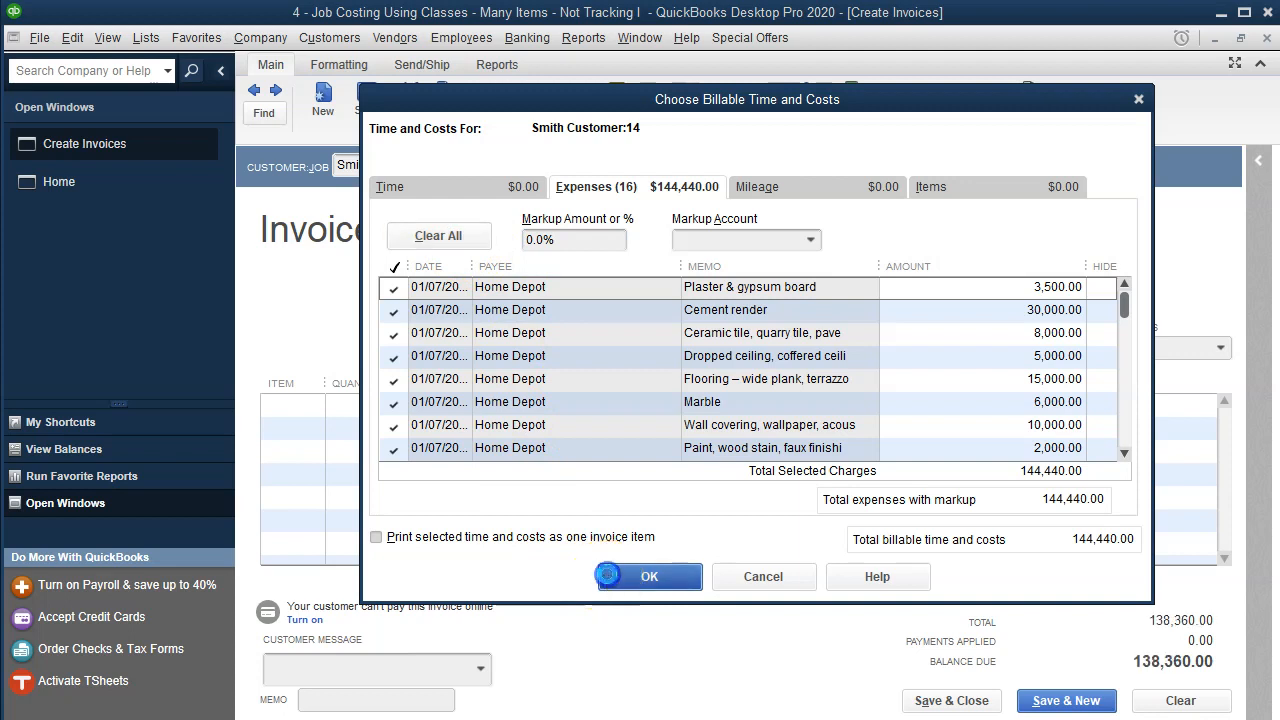
pyautogui.moveTo(325, 381); pyautogui.dragTo(385, 393)
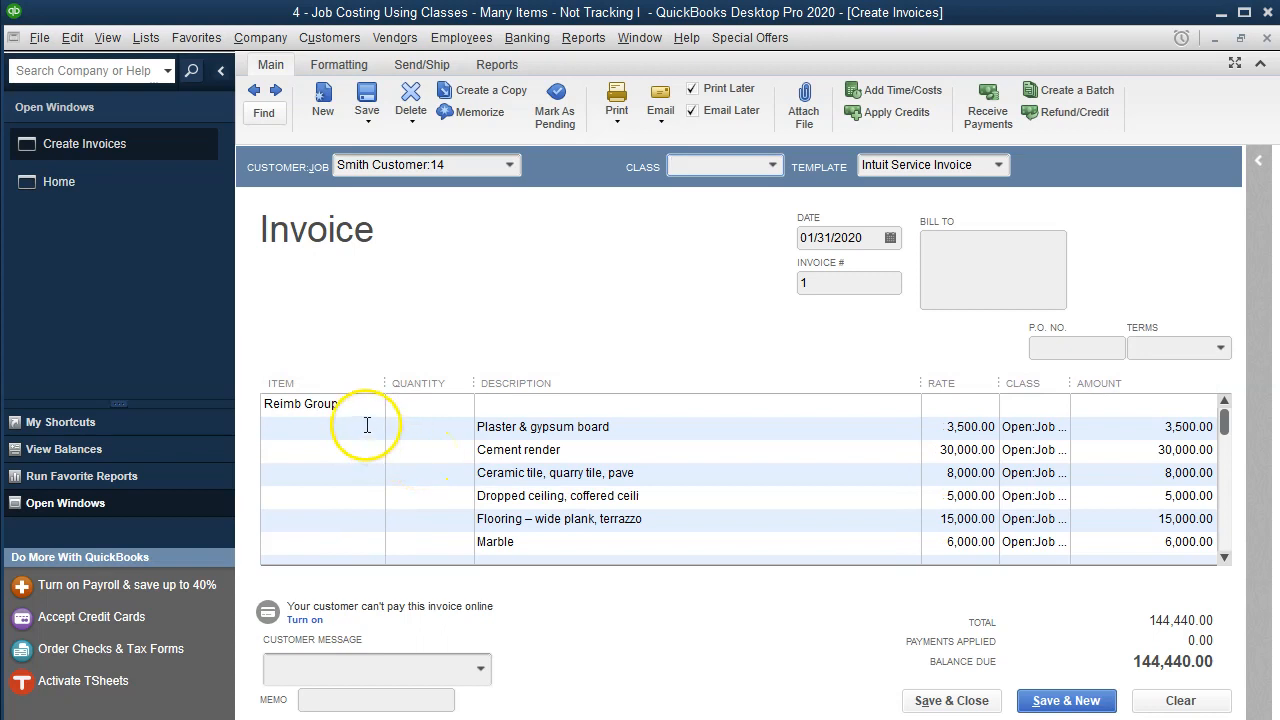
pyautogui.click(733, 462)
# - Switch to Excel to check Job 14's total cost in the job cost record, and return to the QuickBooks invoice
pyautogui.hotkey('alt', 'Tab')
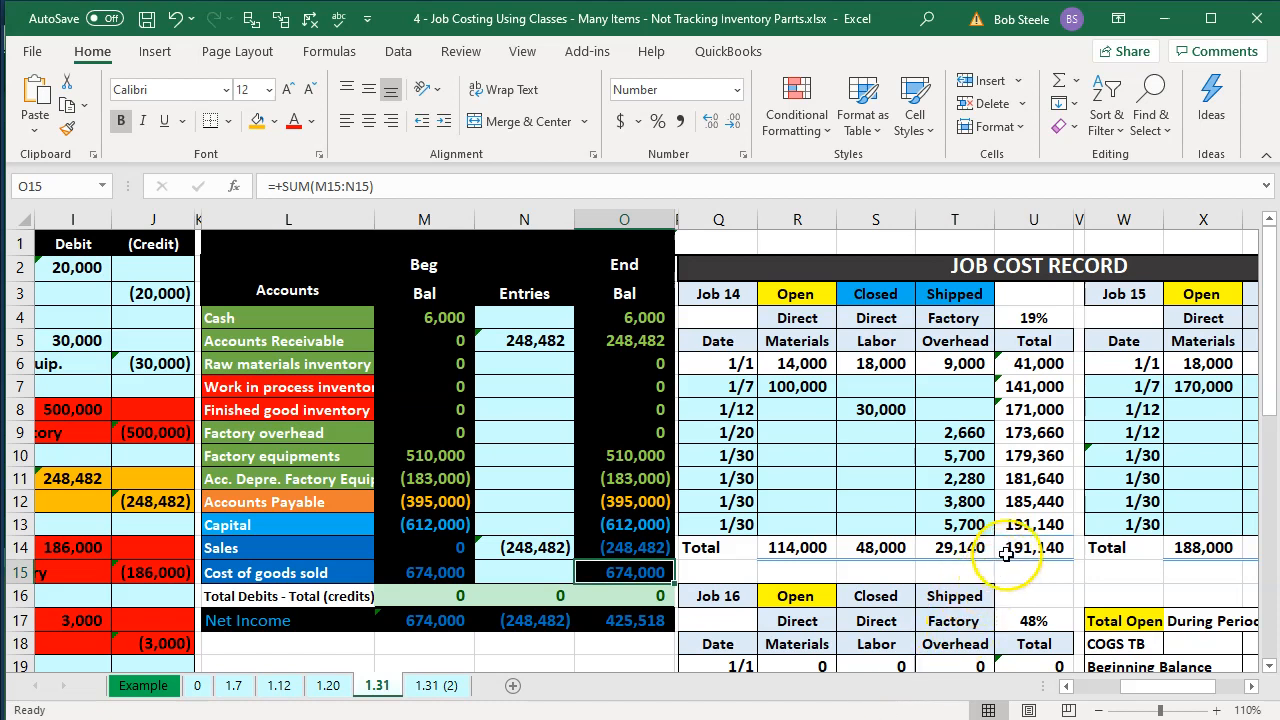
pyautogui.click(1005, 553)
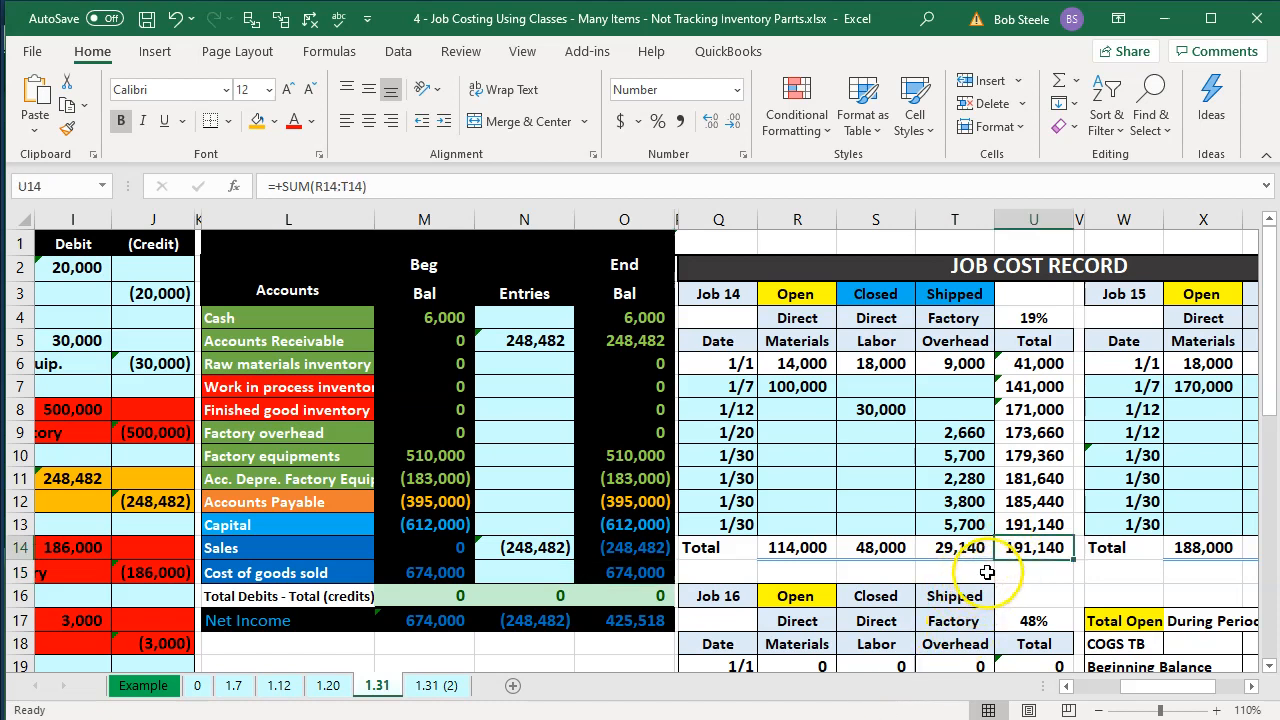
pyautogui.click(1161, 20)
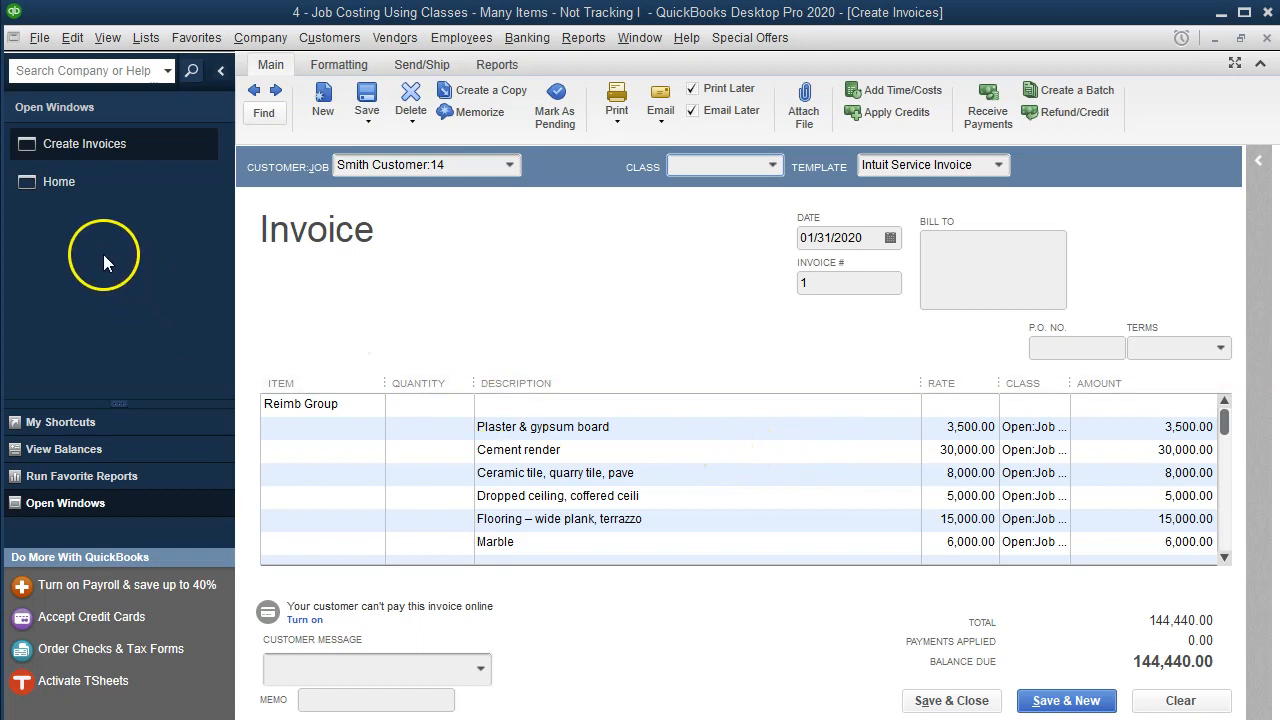
# - Review the two previous general journal entries for job costs assigned by class, and close the journal window
pyautogui.click(262, 38)
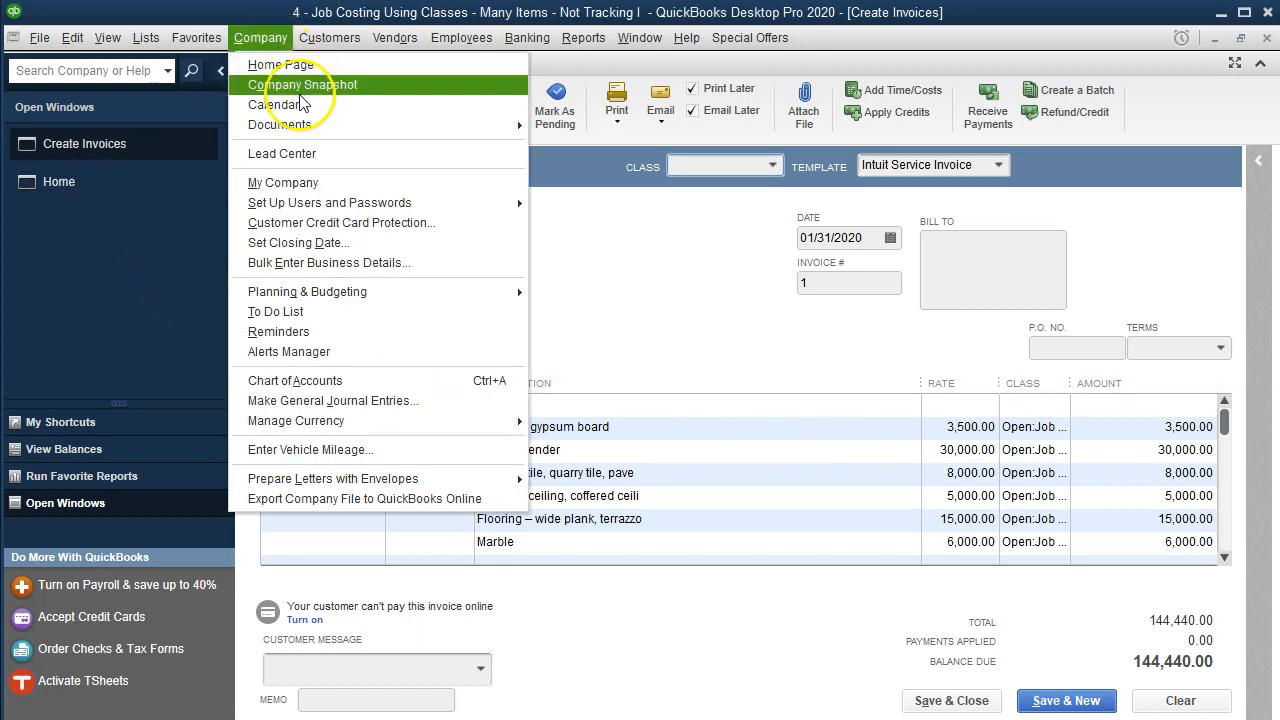
pyautogui.click(334, 400)
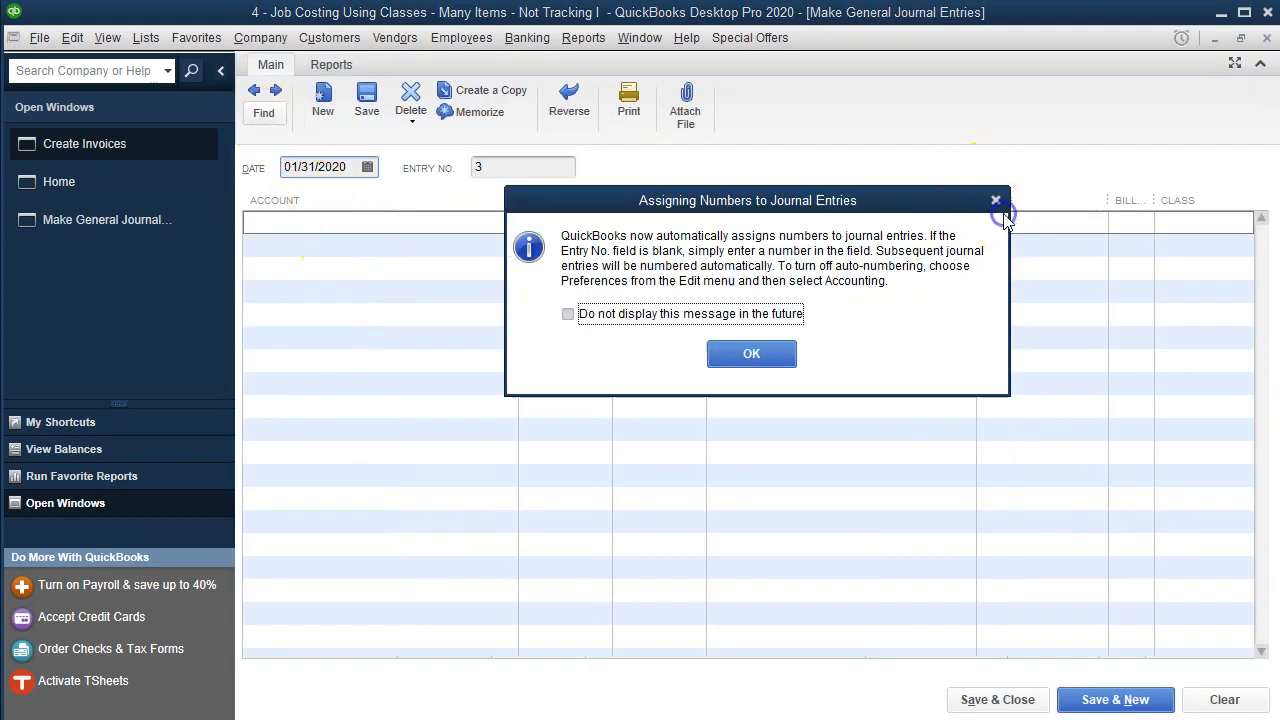
pyautogui.click(996, 201)
pyautogui.click(252, 91)
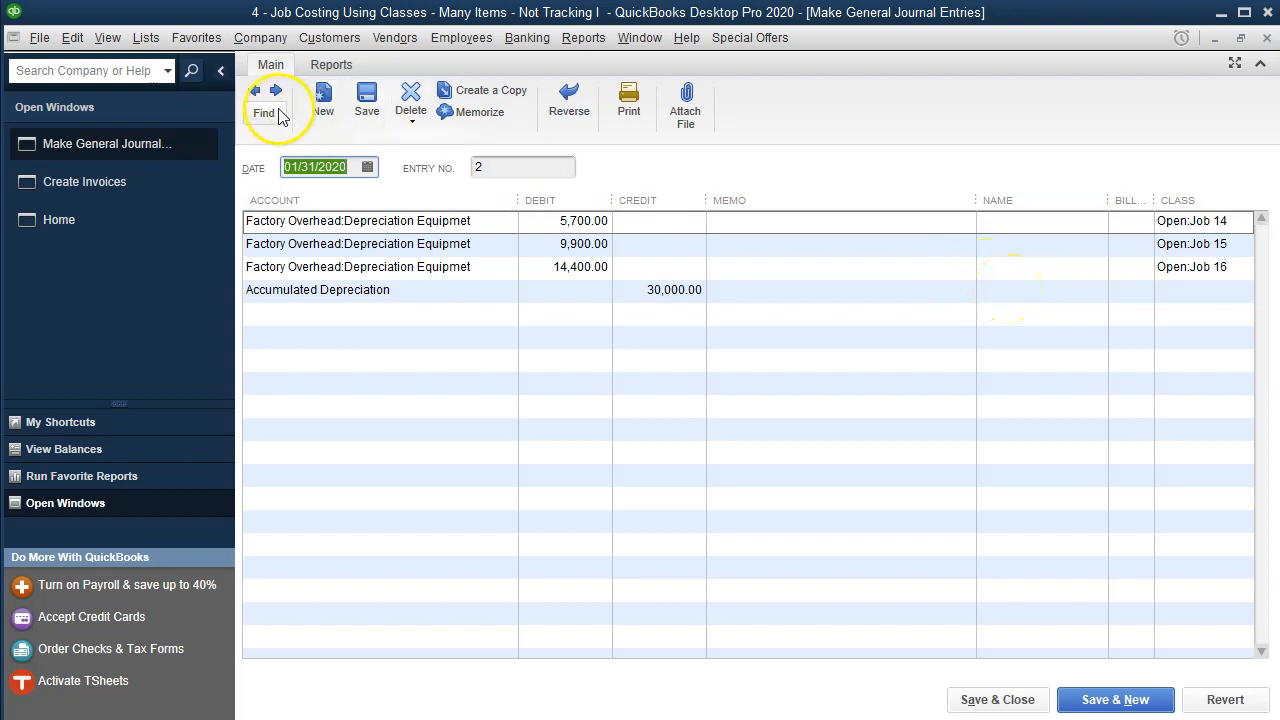
pyautogui.click(252, 92)
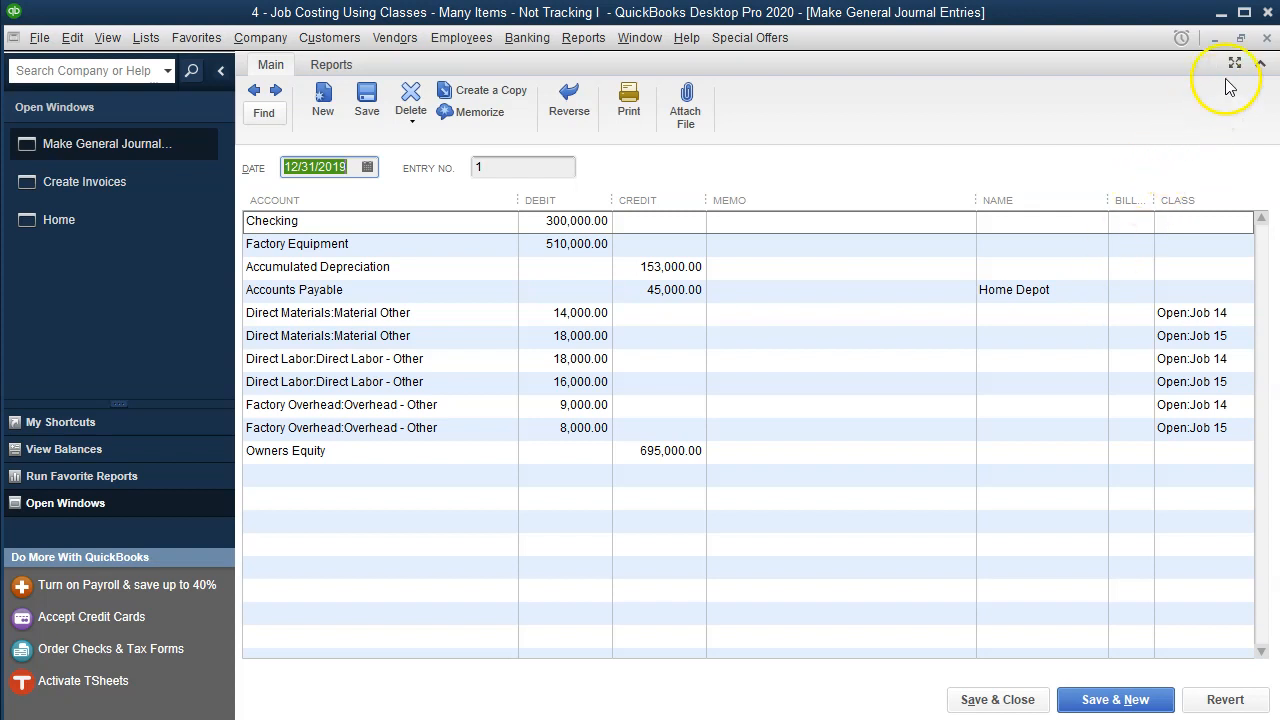
pyautogui.click(1267, 38)
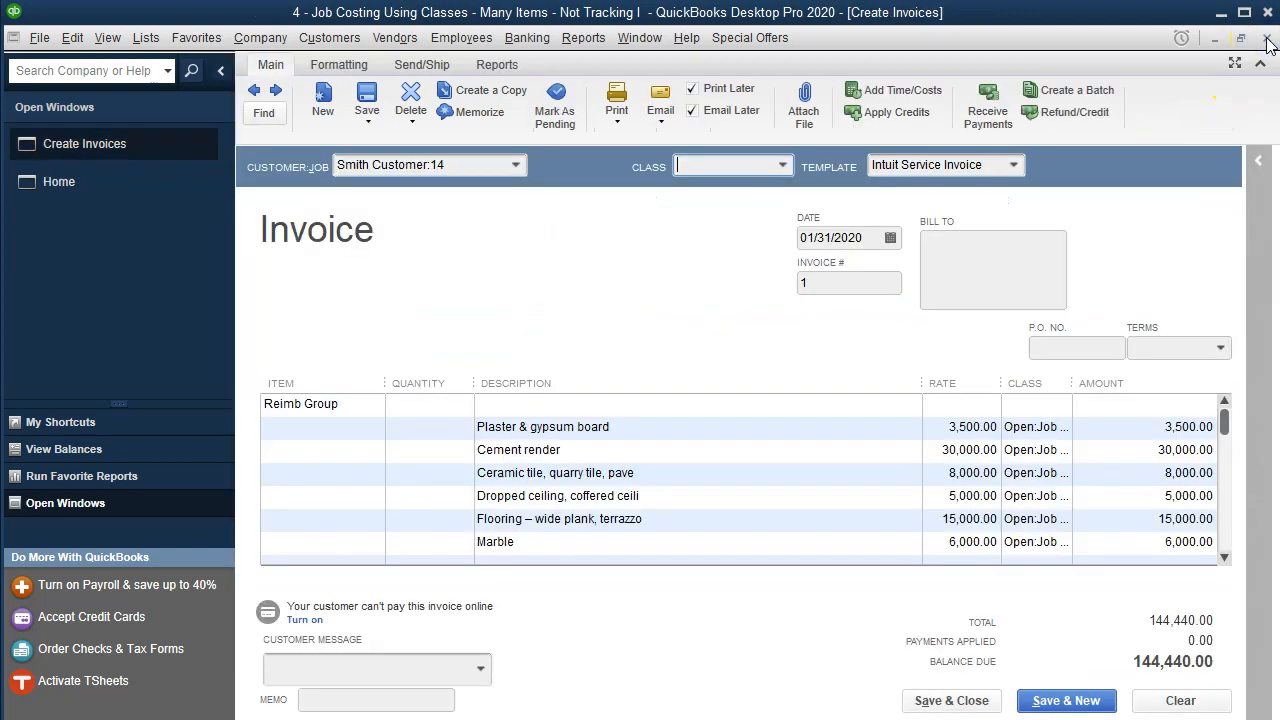
# - Review the invoice's expense lines from the first item through the total reimbursable expenses
pyautogui.scroll(-8, 590, 468)
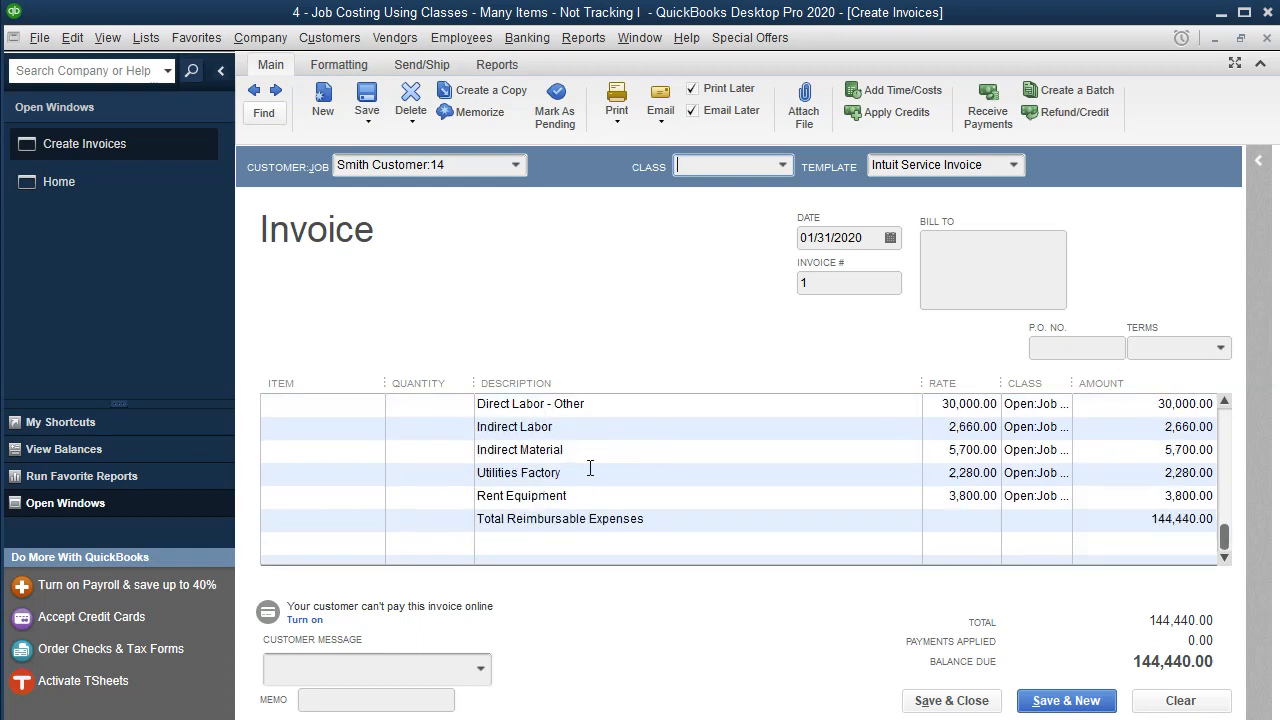
pyautogui.click(553, 534)
pyautogui.scroll(8, 553, 534)
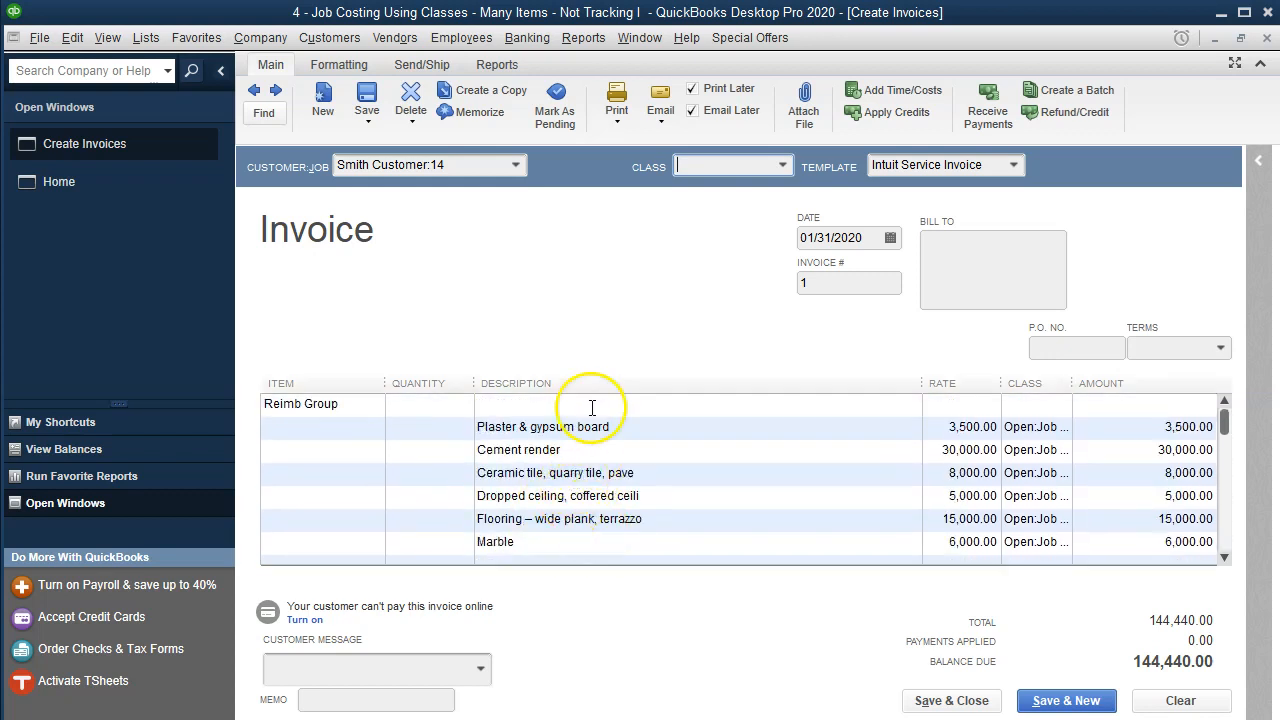
# - Run the Profit & Loss by Class report for 01/01/2020 through 12/31/2020 and review the costs per job
pyautogui.click(589, 44)
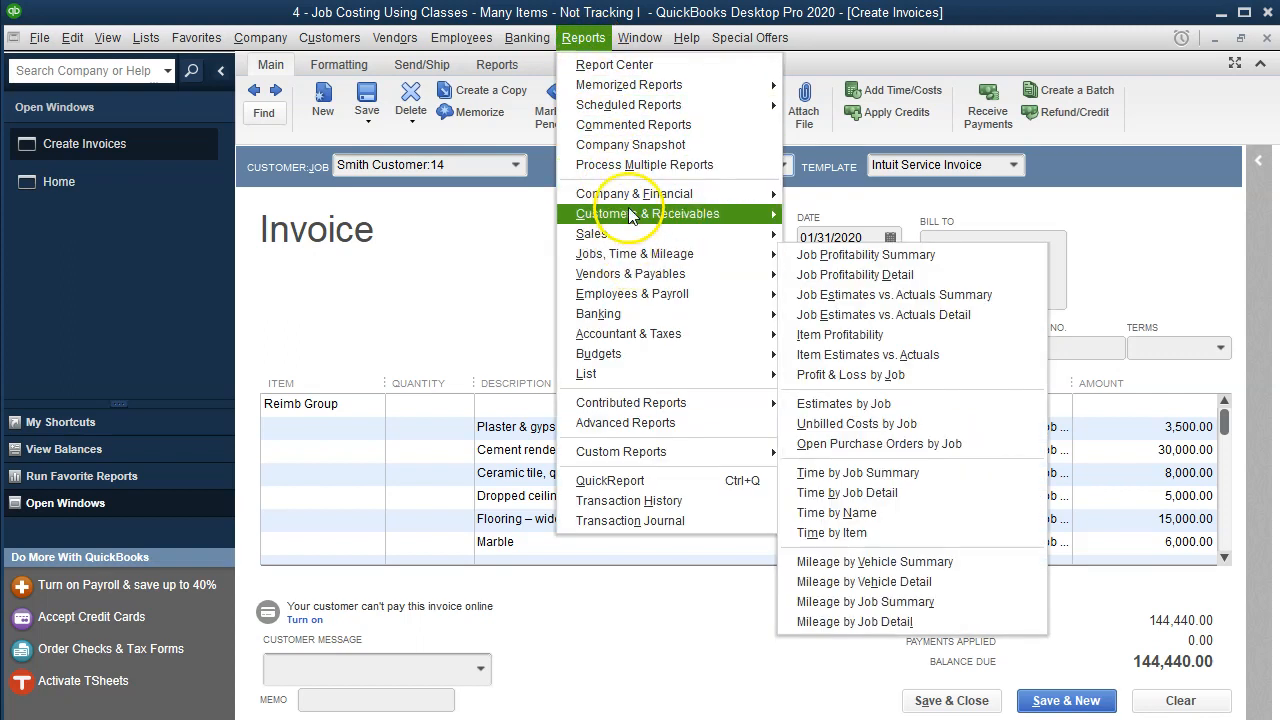
pyautogui.moveTo(660, 194)
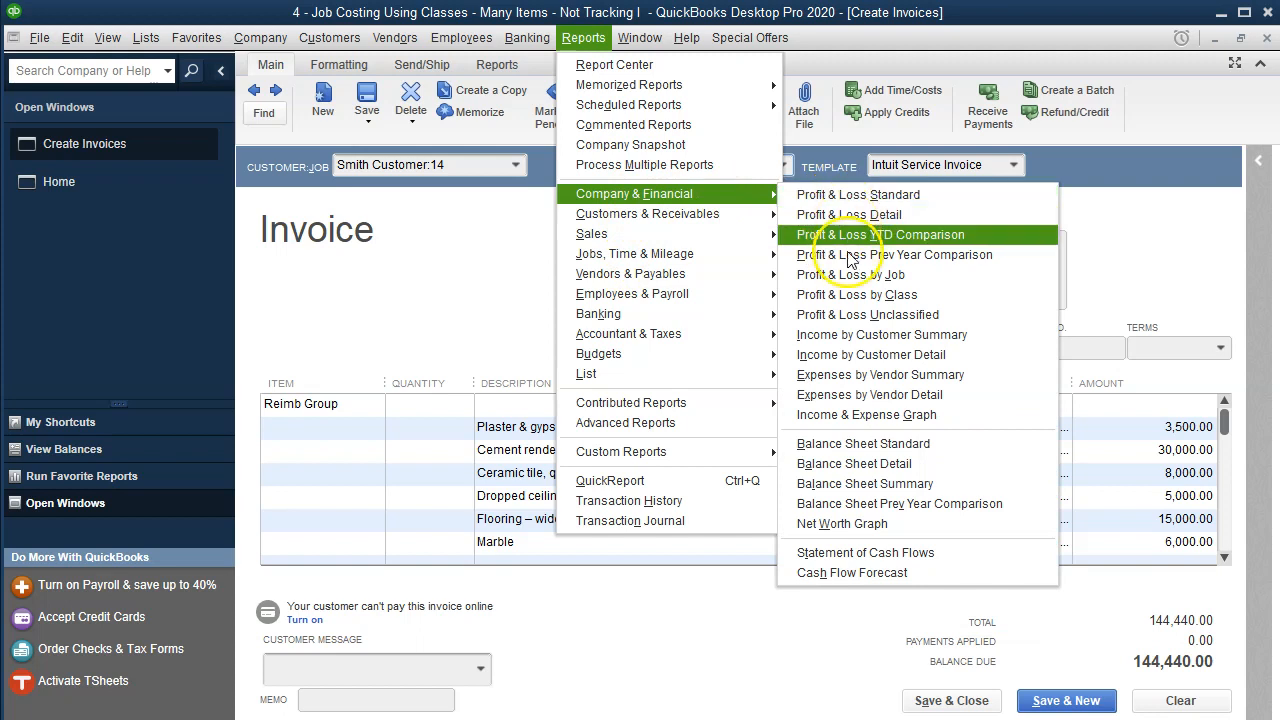
pyautogui.click(856, 294)
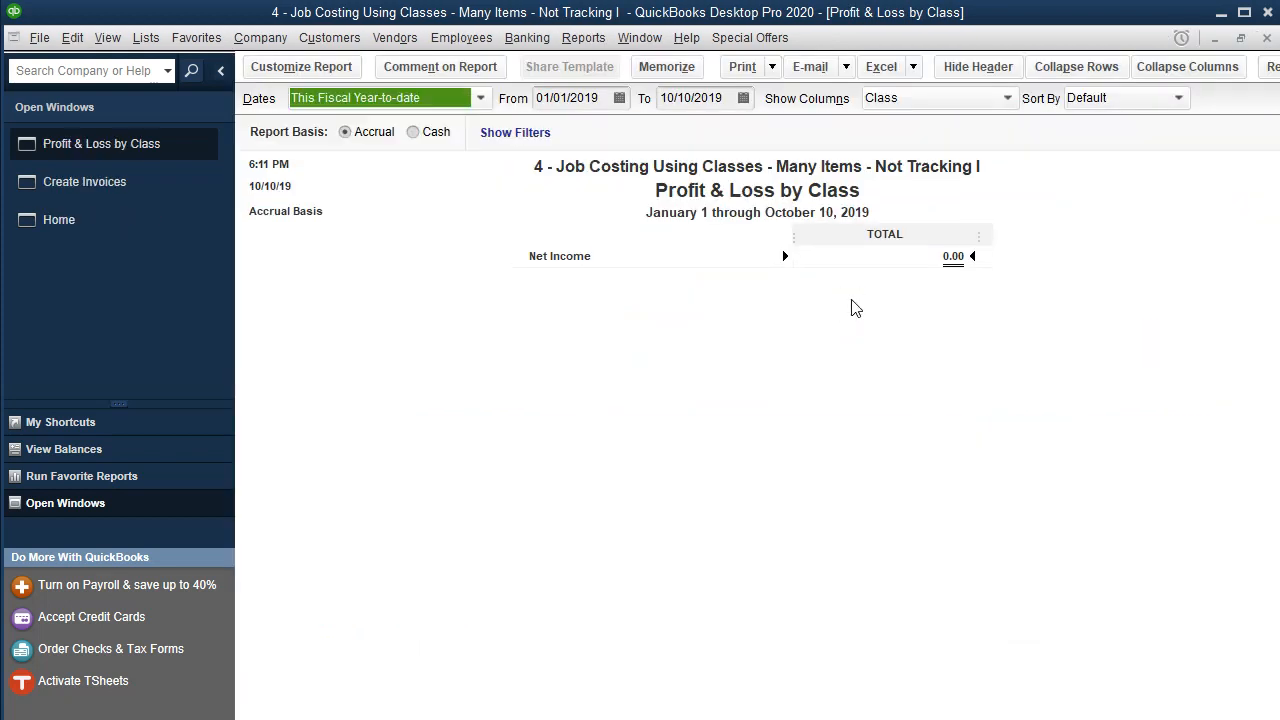
pyautogui.click(836, 280)
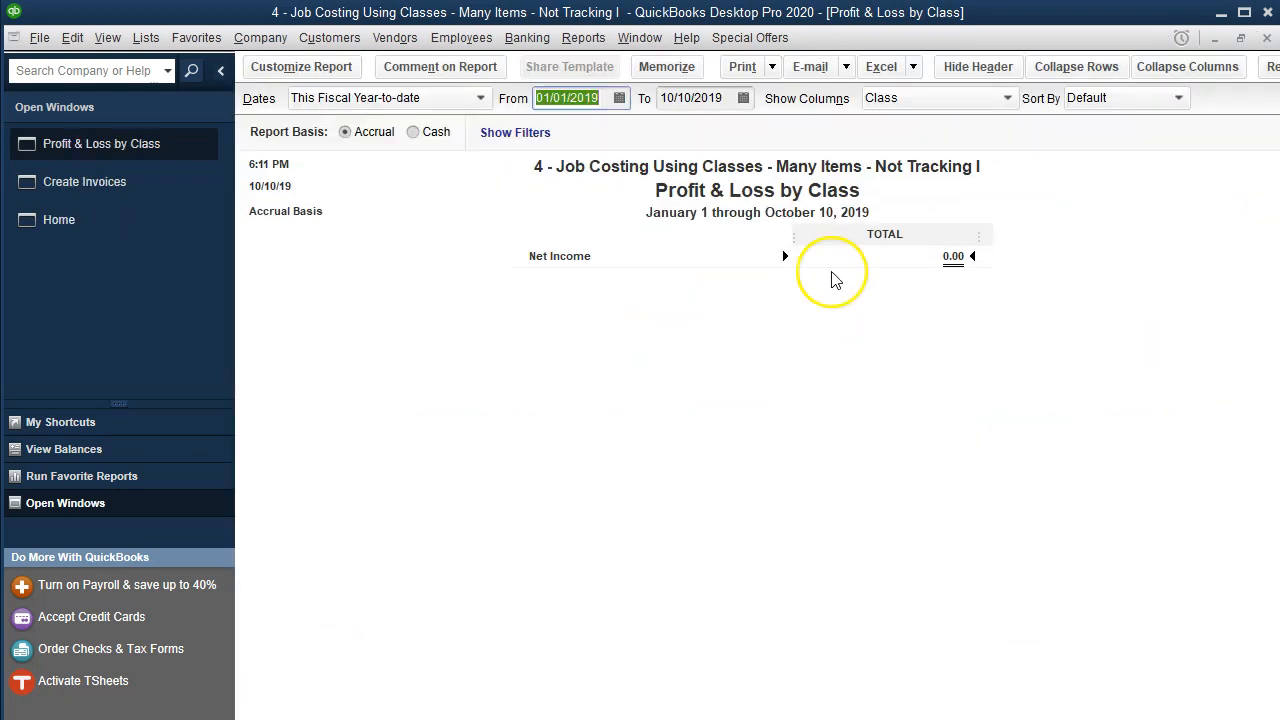
pyautogui.write('010120')
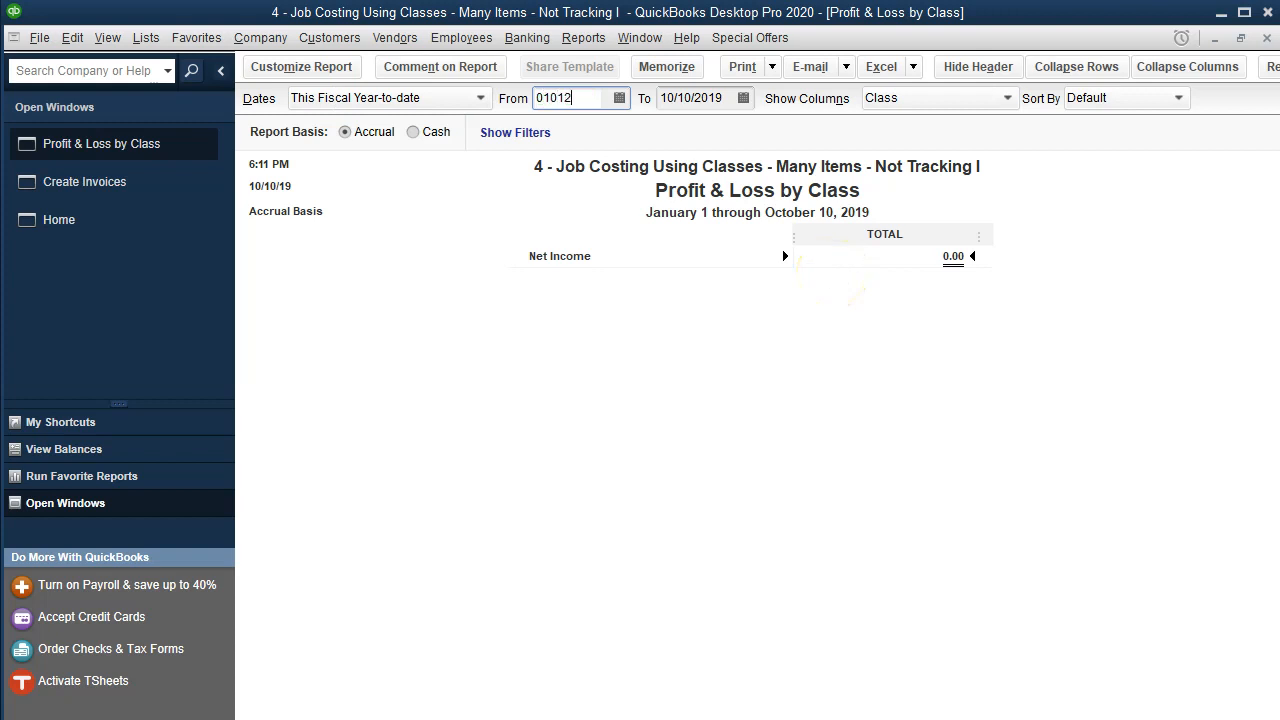
pyautogui.press('Tab')
pyautogui.write('12/31/20')
pyautogui.press('Tab')
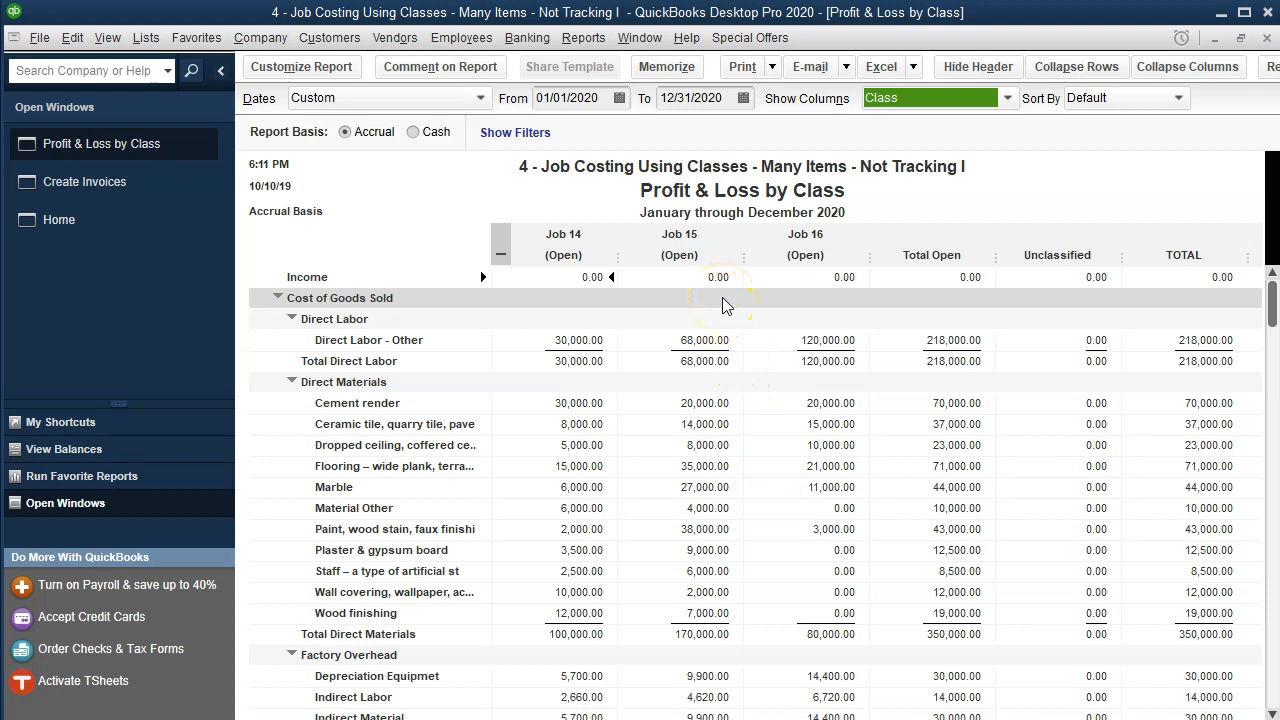
pyautogui.scroll(-3, 632, 465)
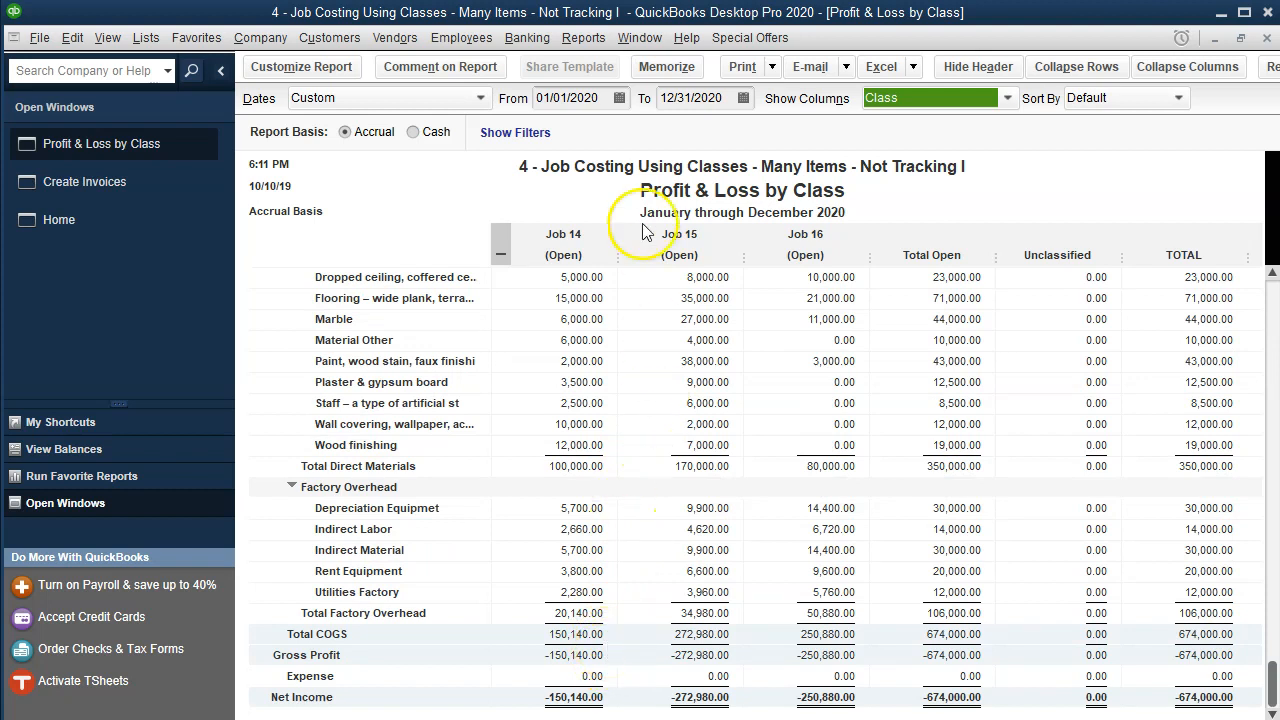
# - Set the report's start date to 01/01/2019 and compare Job 14's total COGS with its total in the Excel job cost record
pyautogui.click(603, 97)
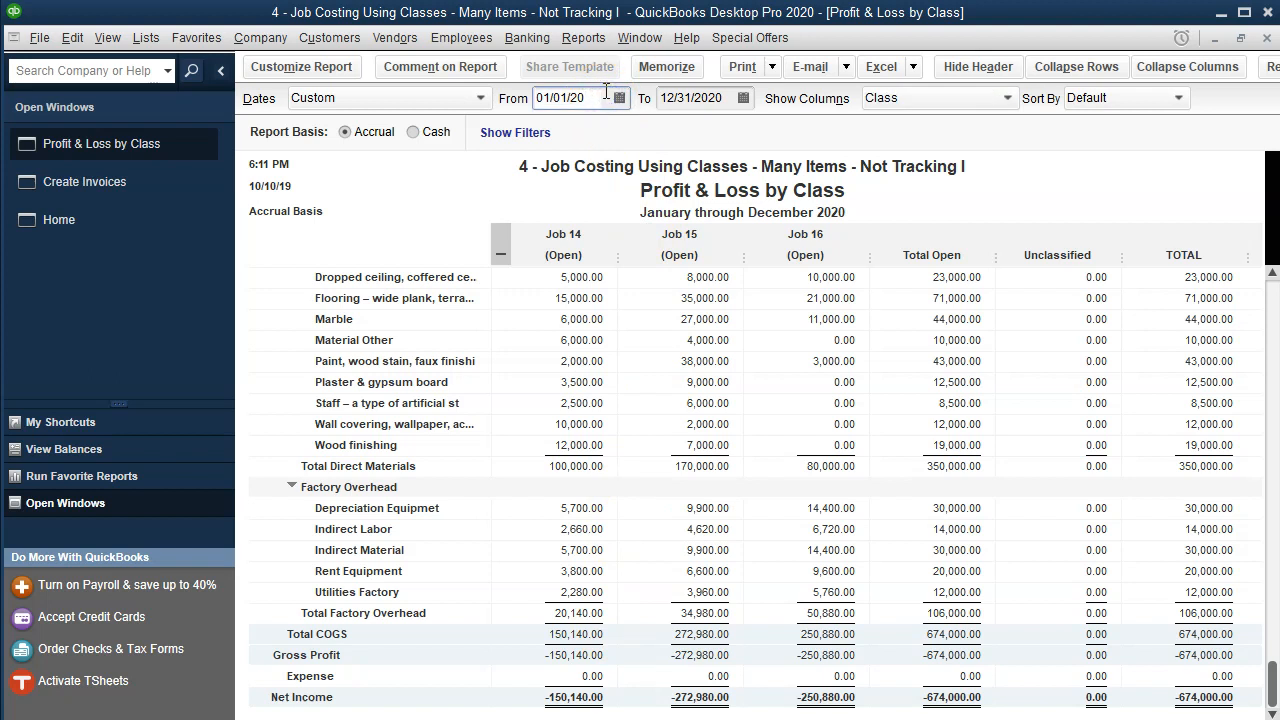
pyautogui.click(675, 327)
pyautogui.scroll(-1, 673, 327)
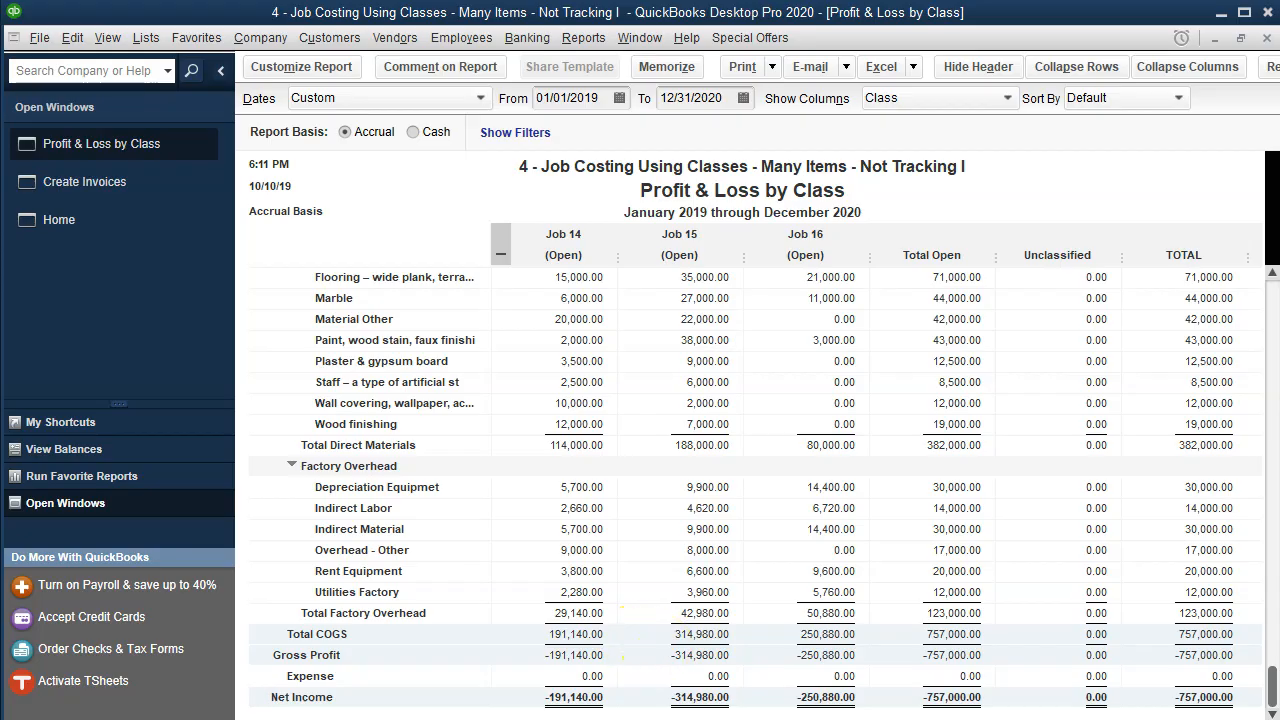
pyautogui.hotkey('alt', 'Tab')
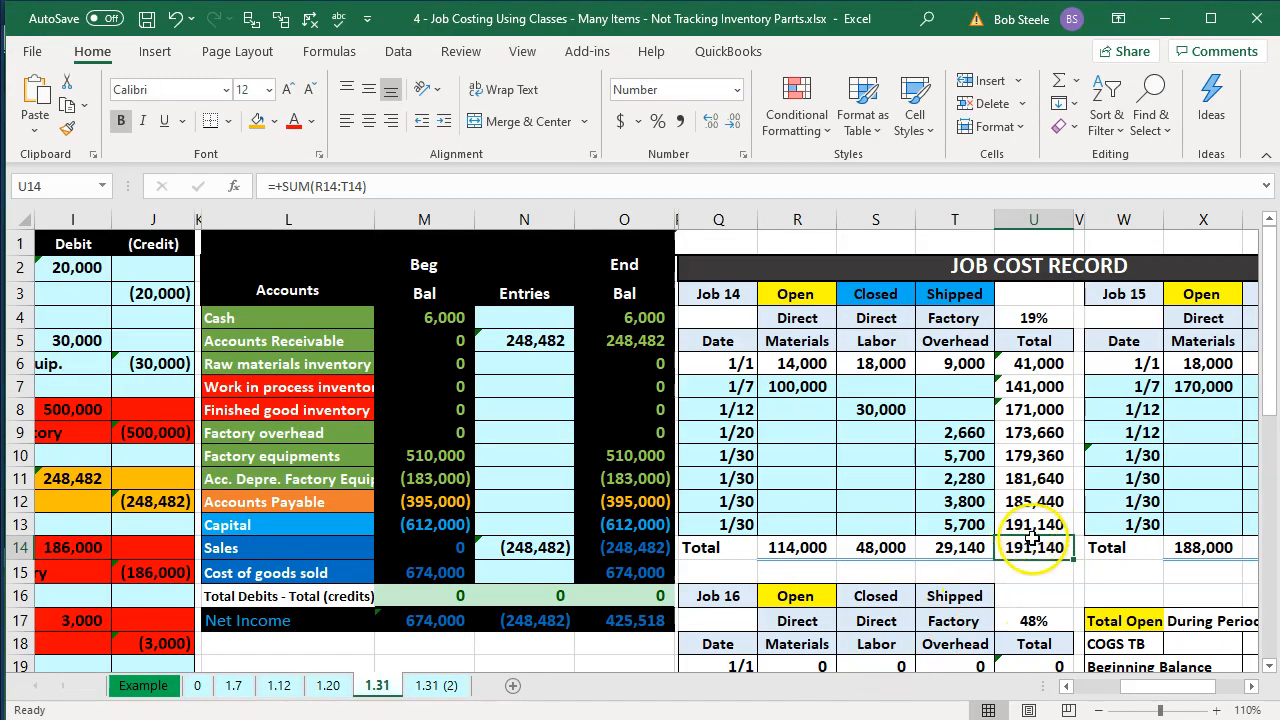
pyautogui.hotkey('alt', 'Tab')
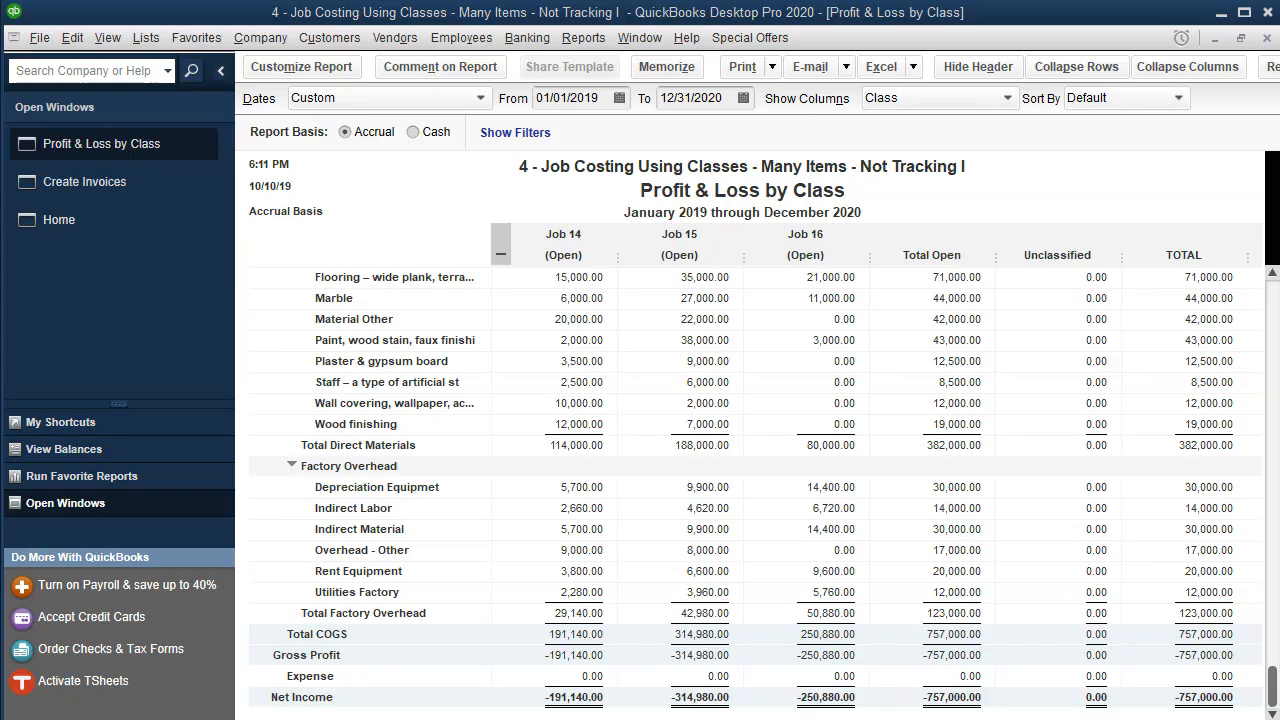
# - Compare the invoice's billed lines with Job 14's cost lines in the Profit & Loss by Class report
pyautogui.click(158, 188)
pyautogui.scroll(-10, 822, 518)
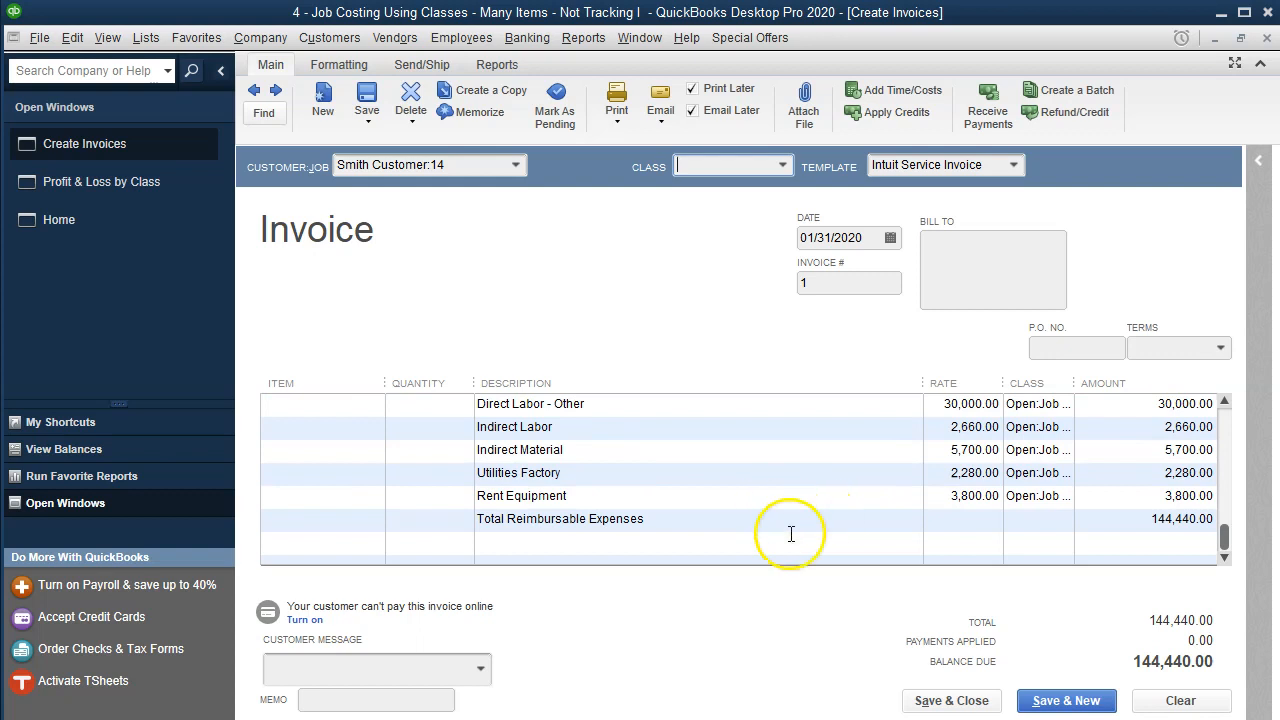
pyautogui.click(147, 190)
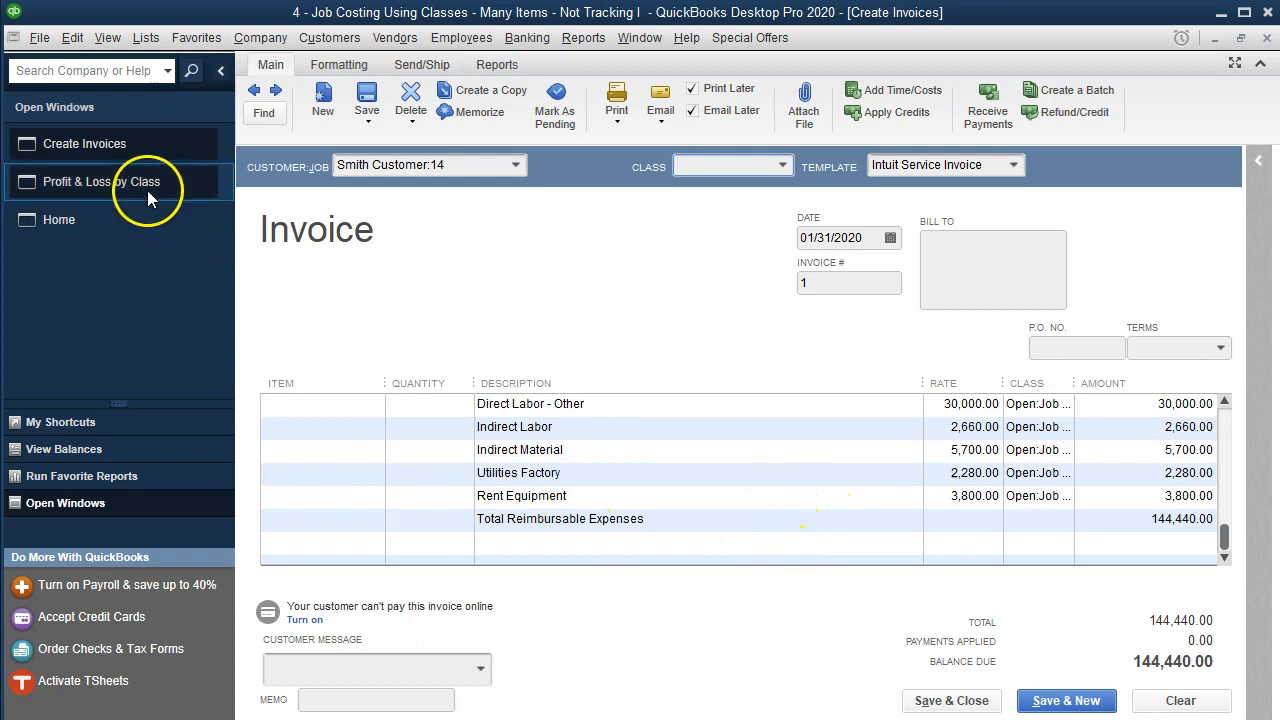
pyautogui.scroll(3, 560, 505)
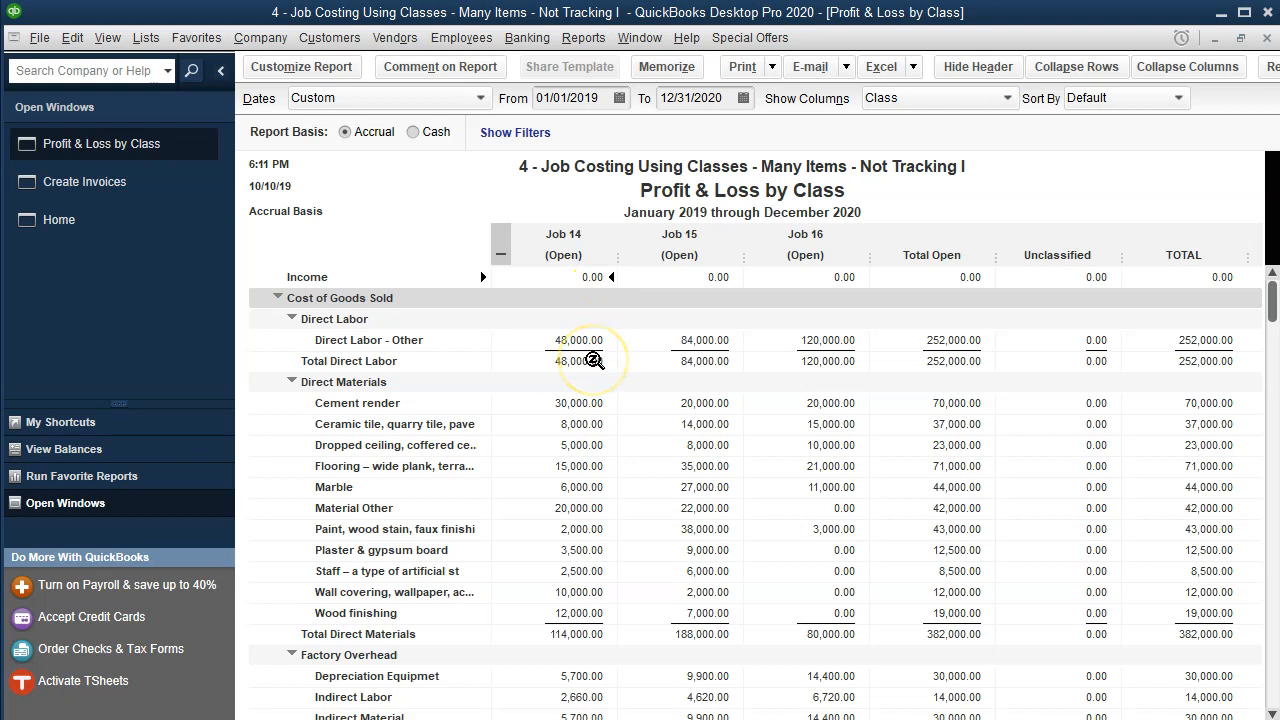
pyautogui.click(622, 477)
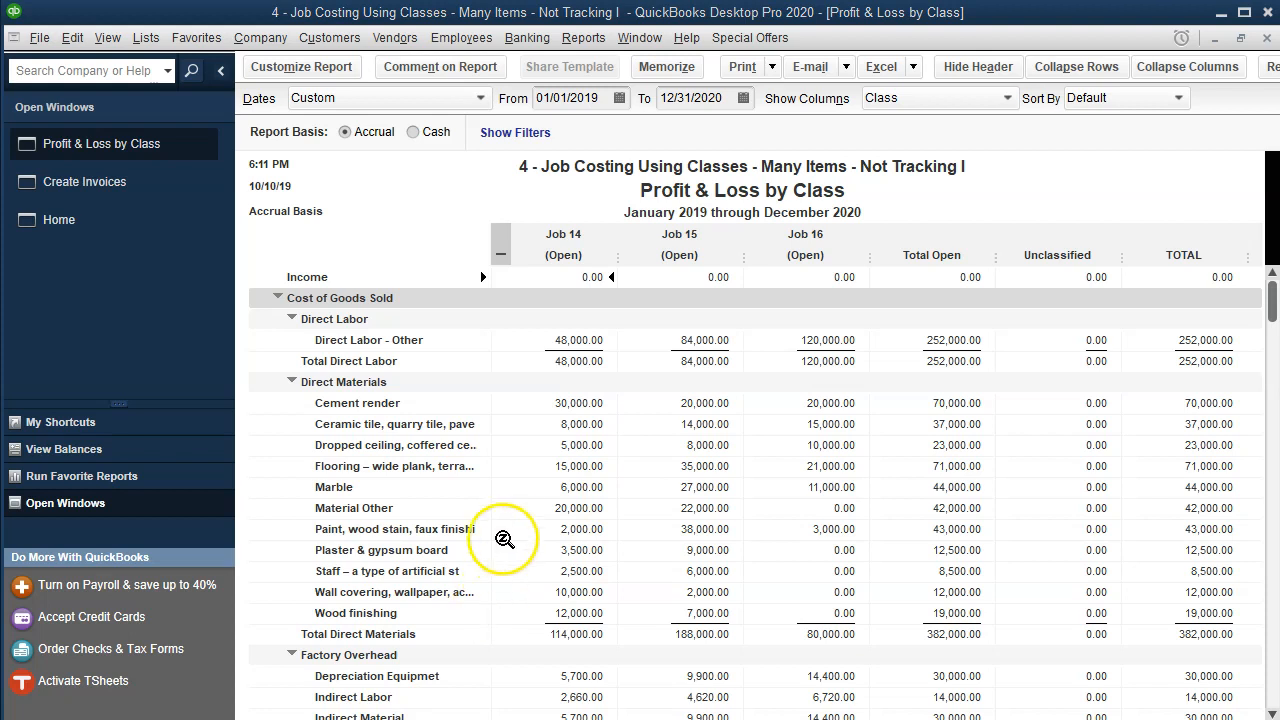
# - Return to the job 14 invoice, check its reimbursable group lines, and close it without recording it
pyautogui.click(114, 181)
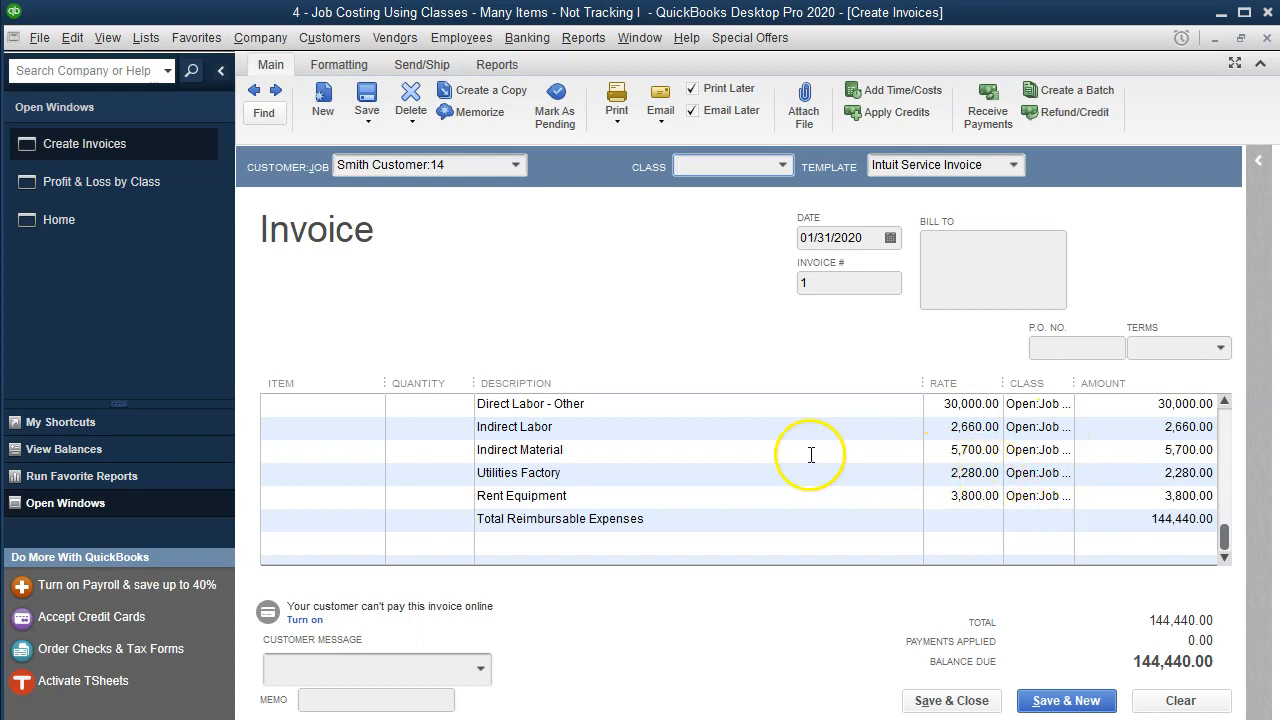
pyautogui.scroll(10, 811, 455)
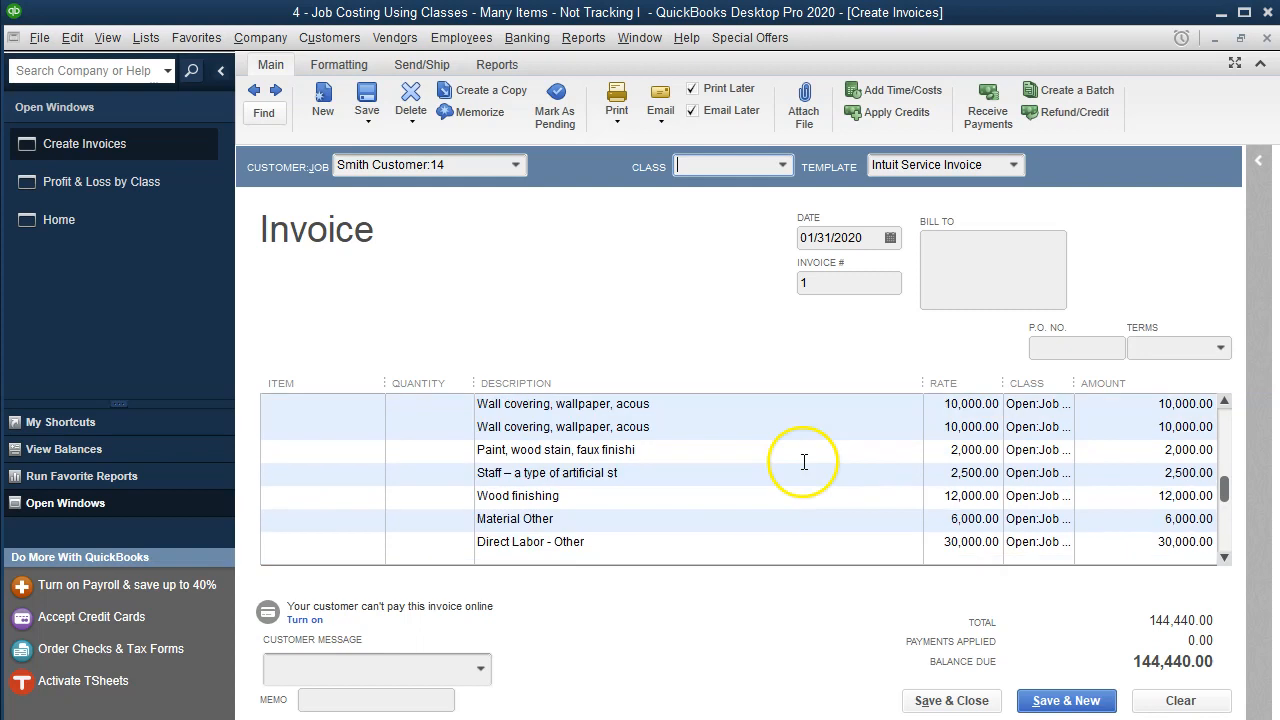
pyautogui.click(332, 405)
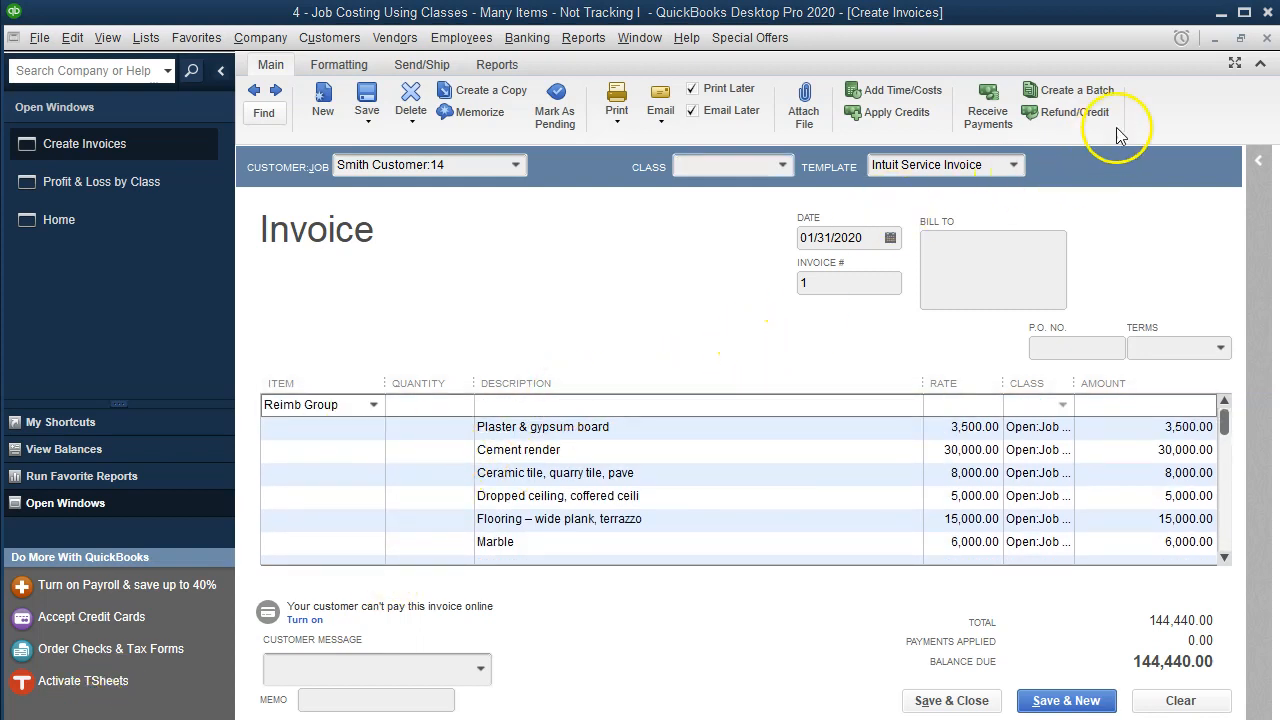
pyautogui.click(1265, 40)
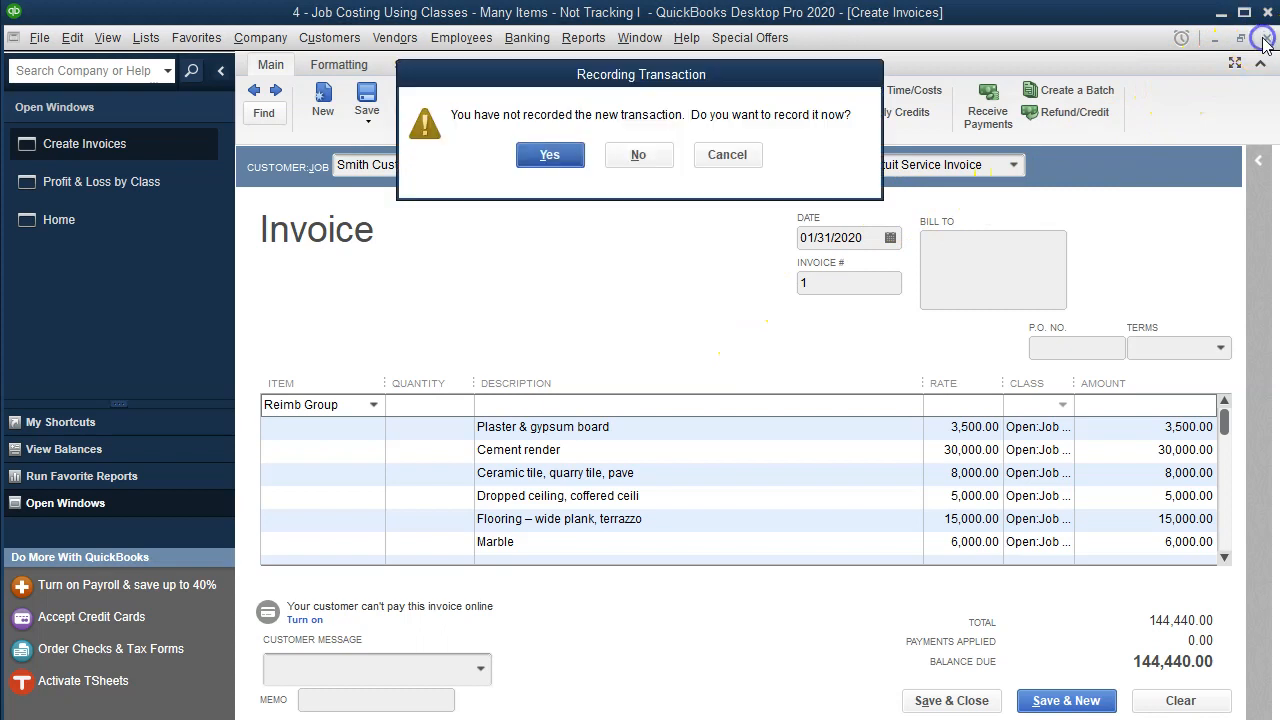
pyautogui.click(658, 160)
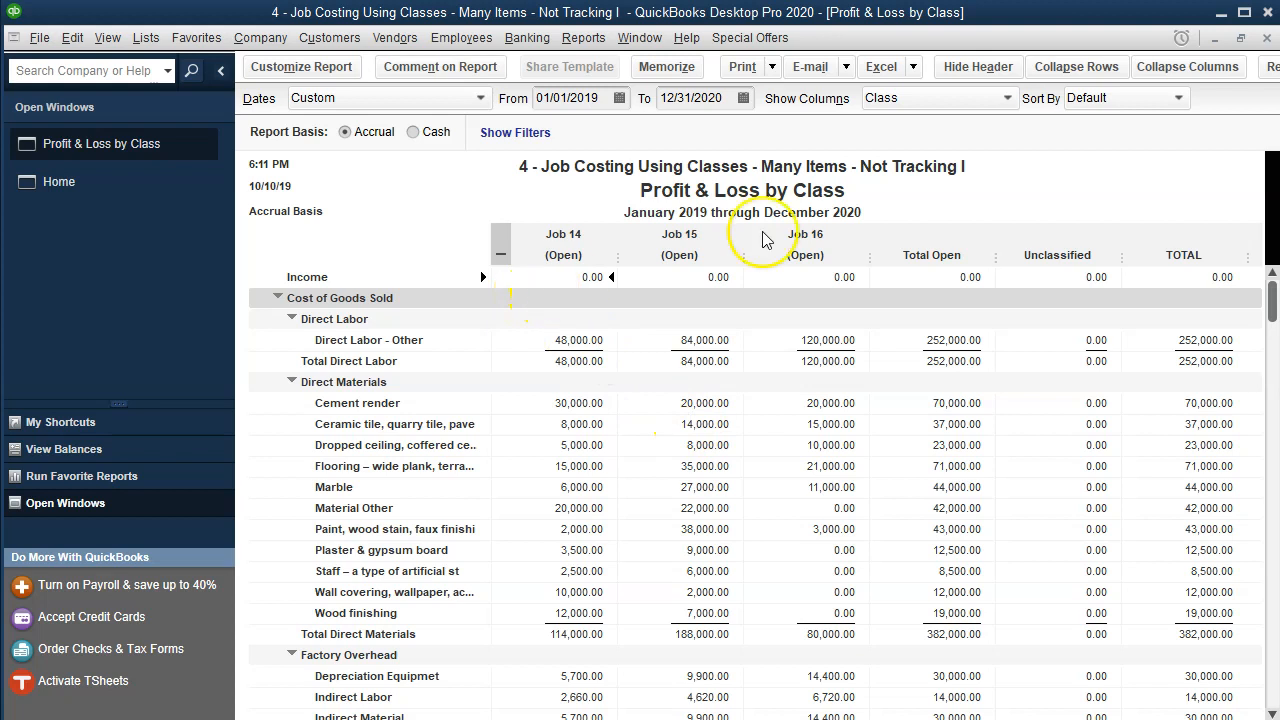
# - Restore the Profit & Loss by Class report to a floating window, close the Home window, and resize the report into a tall, narrow window
pyautogui.click(1239, 40)
pyautogui.moveTo(460, 125); pyautogui.dragTo(465, 103)
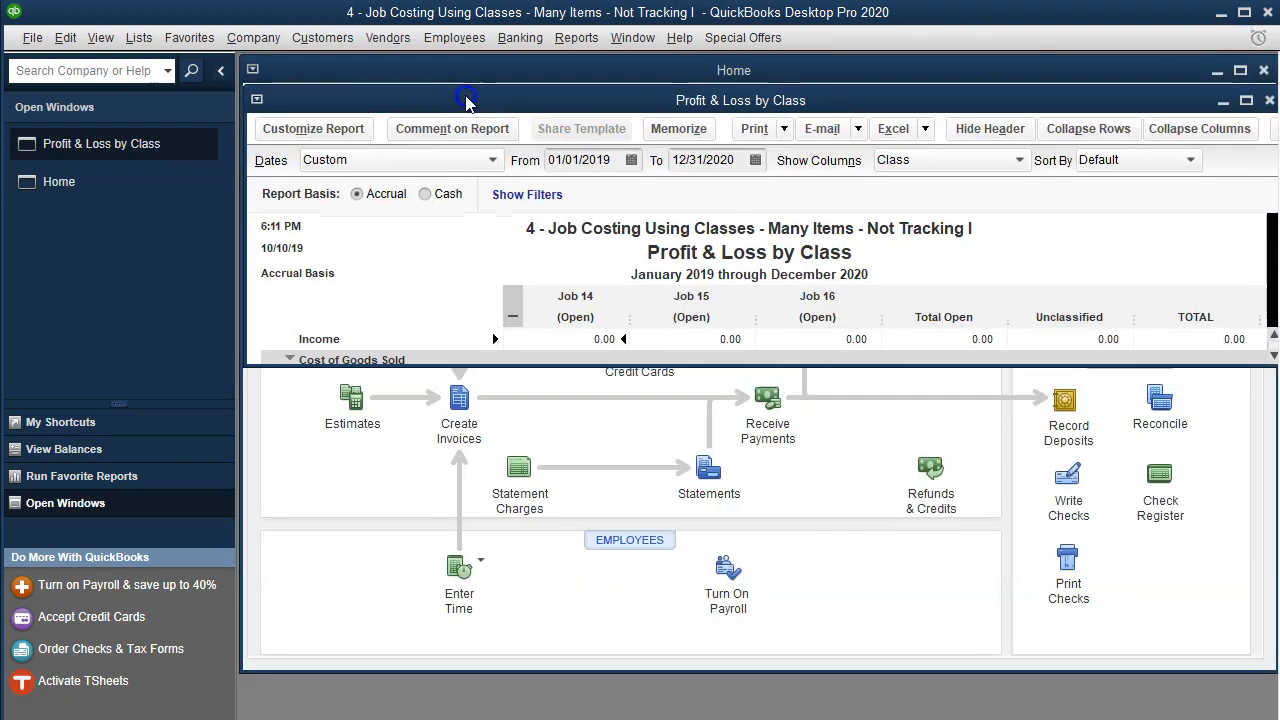
pyautogui.moveTo(241, 79); pyautogui.dragTo(594, 89)
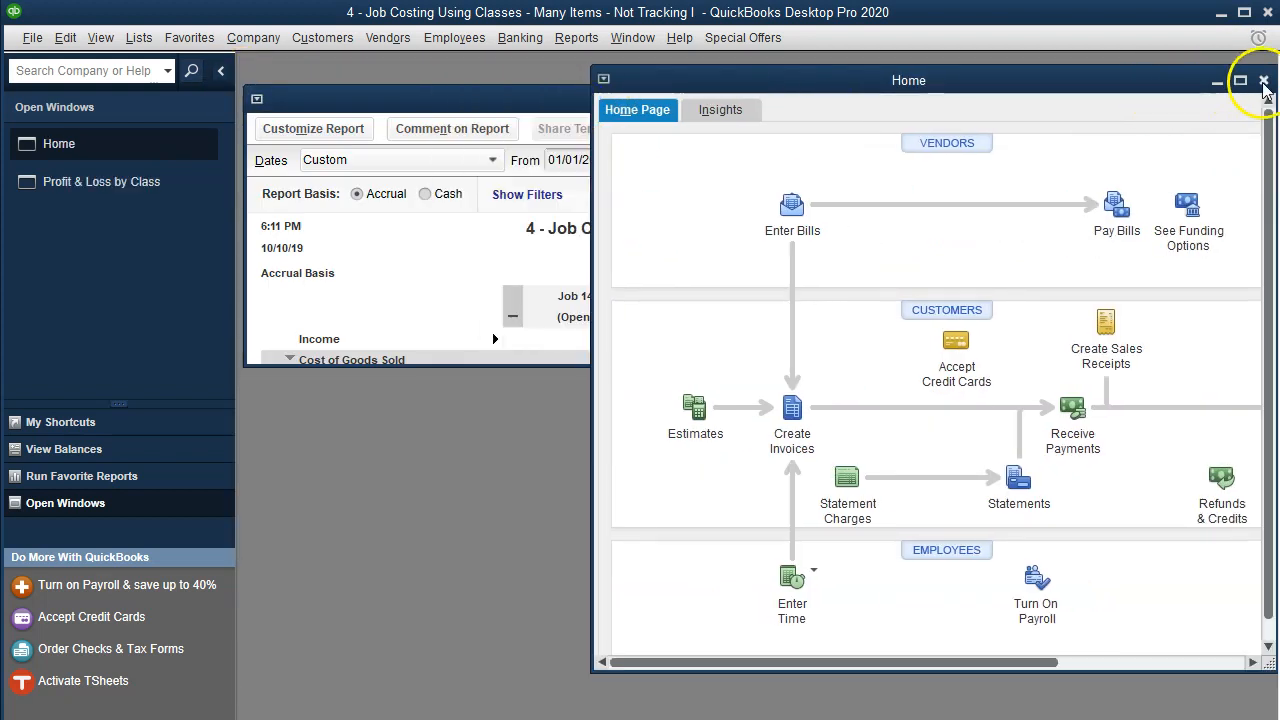
pyautogui.click(1262, 80)
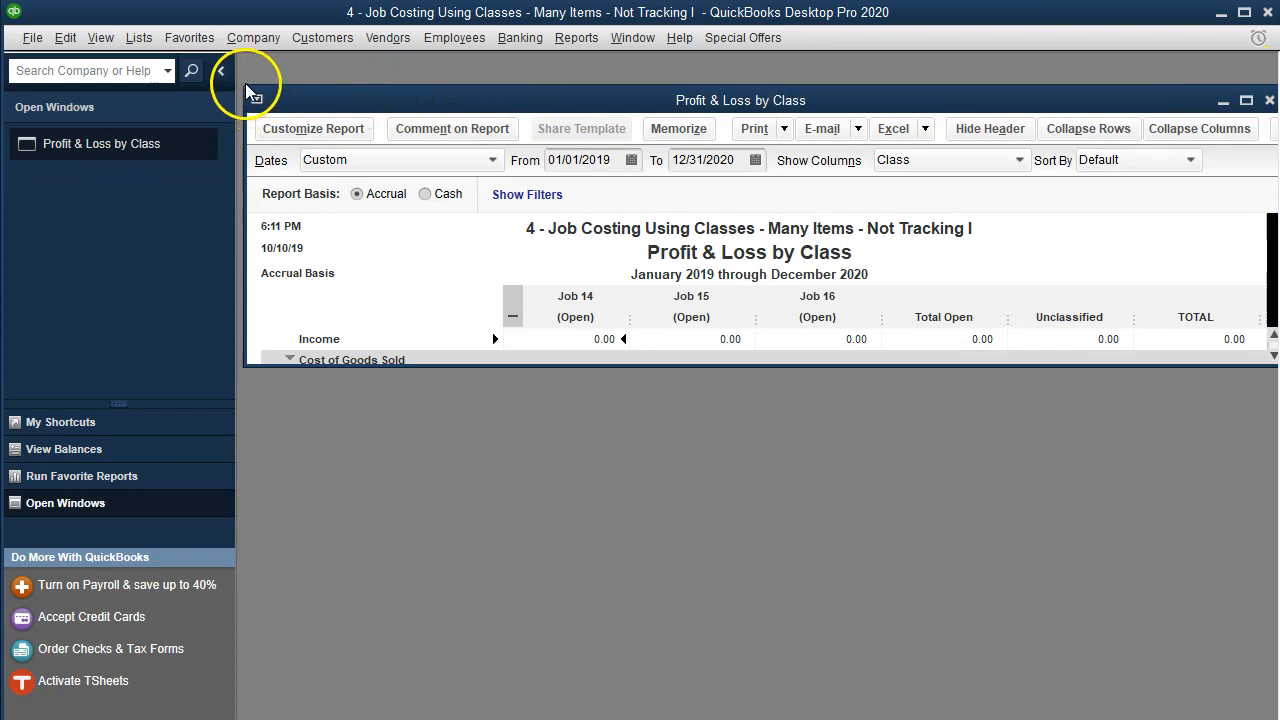
pyautogui.moveTo(246, 88); pyautogui.dragTo(808, 58)
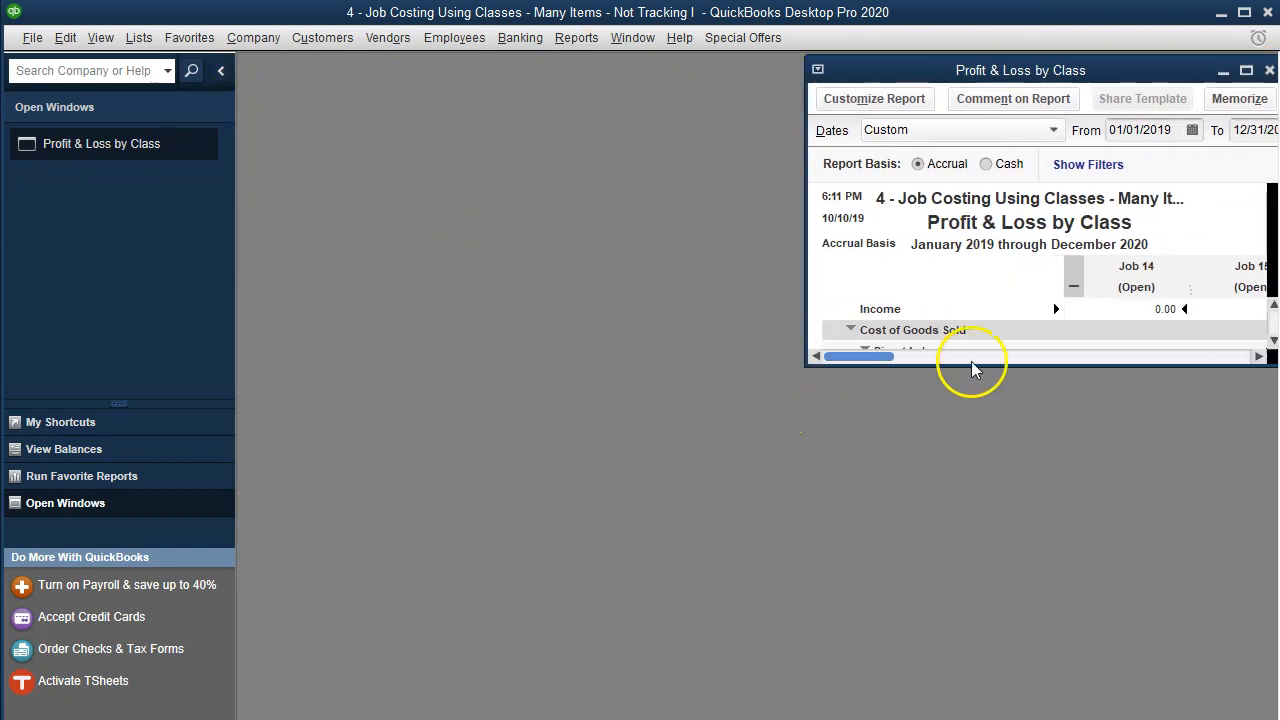
pyautogui.moveTo(1004, 364); pyautogui.dragTo(997, 690)
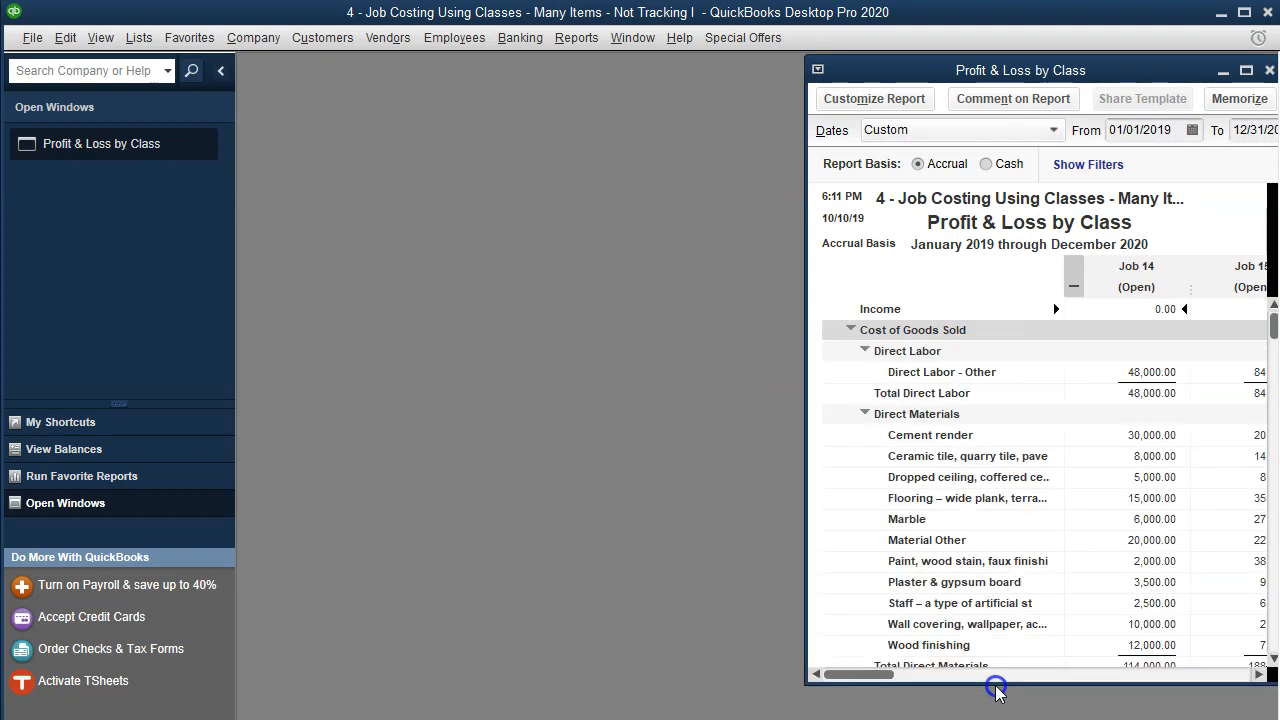
# - Open a blank invoice, collapse the side icon bar, and arrange the narrowed invoice beside the Profit & Loss by Class report
pyautogui.click(302, 41)
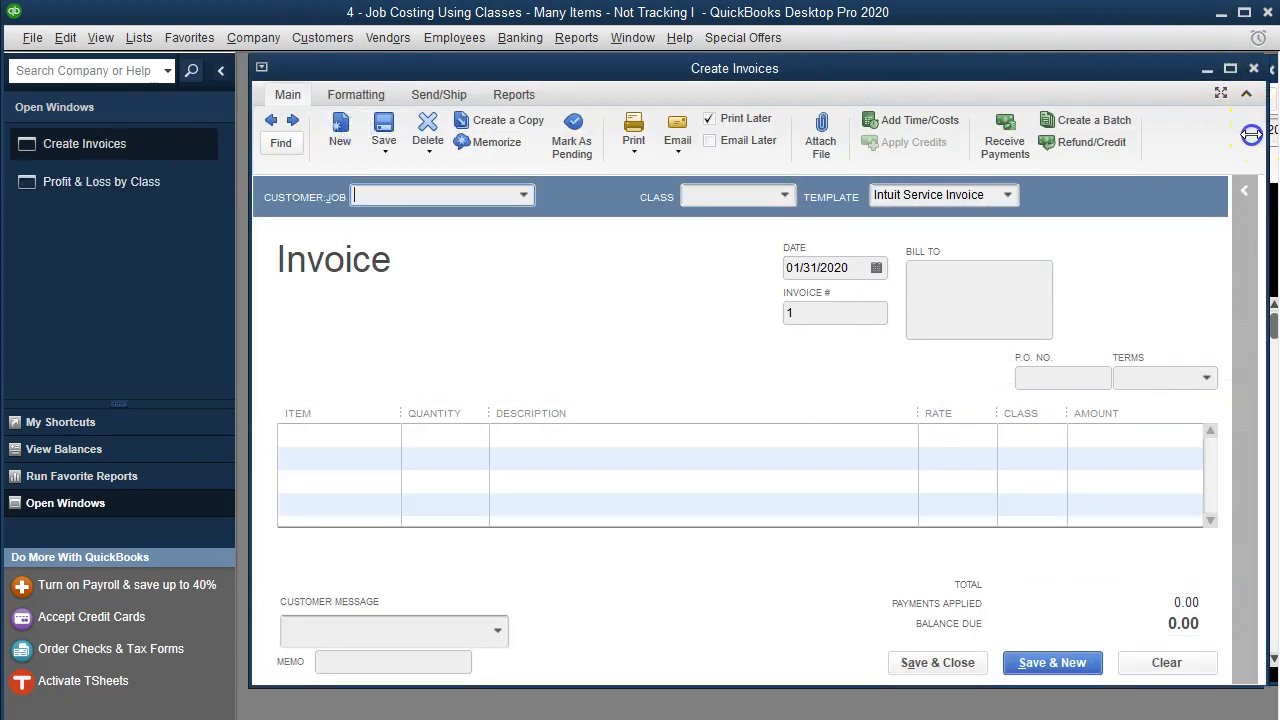
pyautogui.moveTo(1265, 128); pyautogui.dragTo(1048, 220)
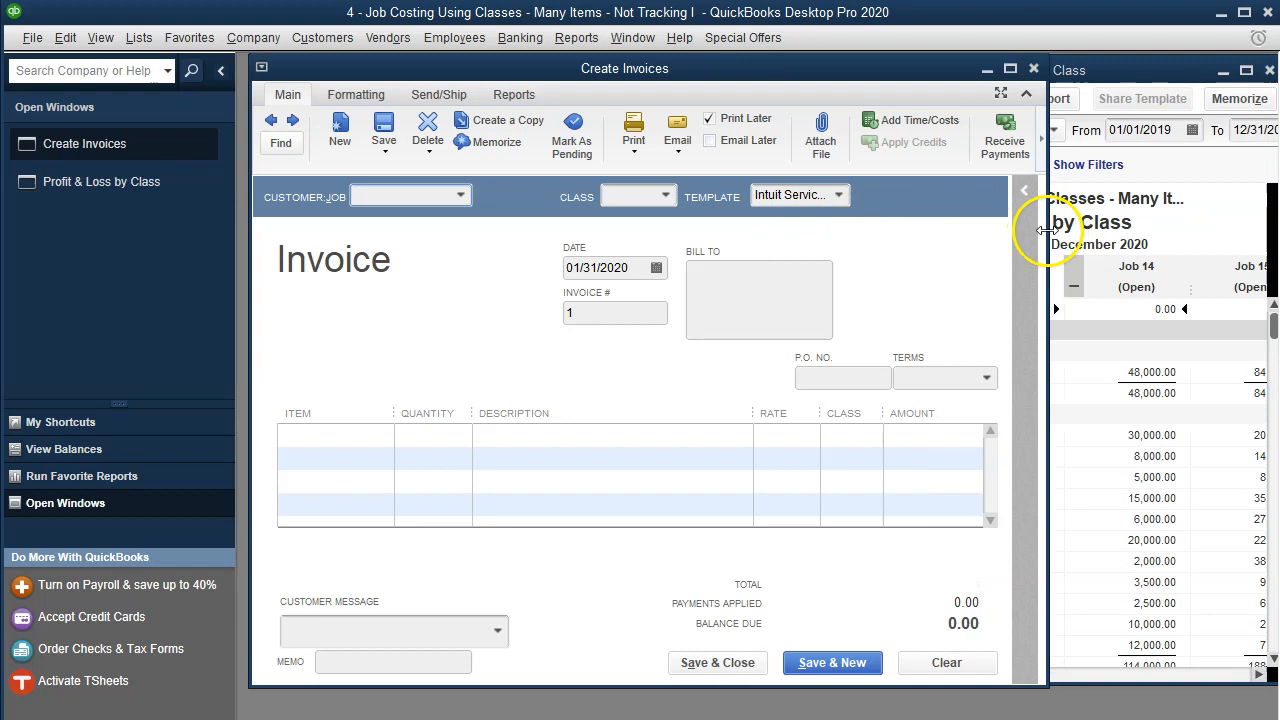
pyautogui.click(221, 75)
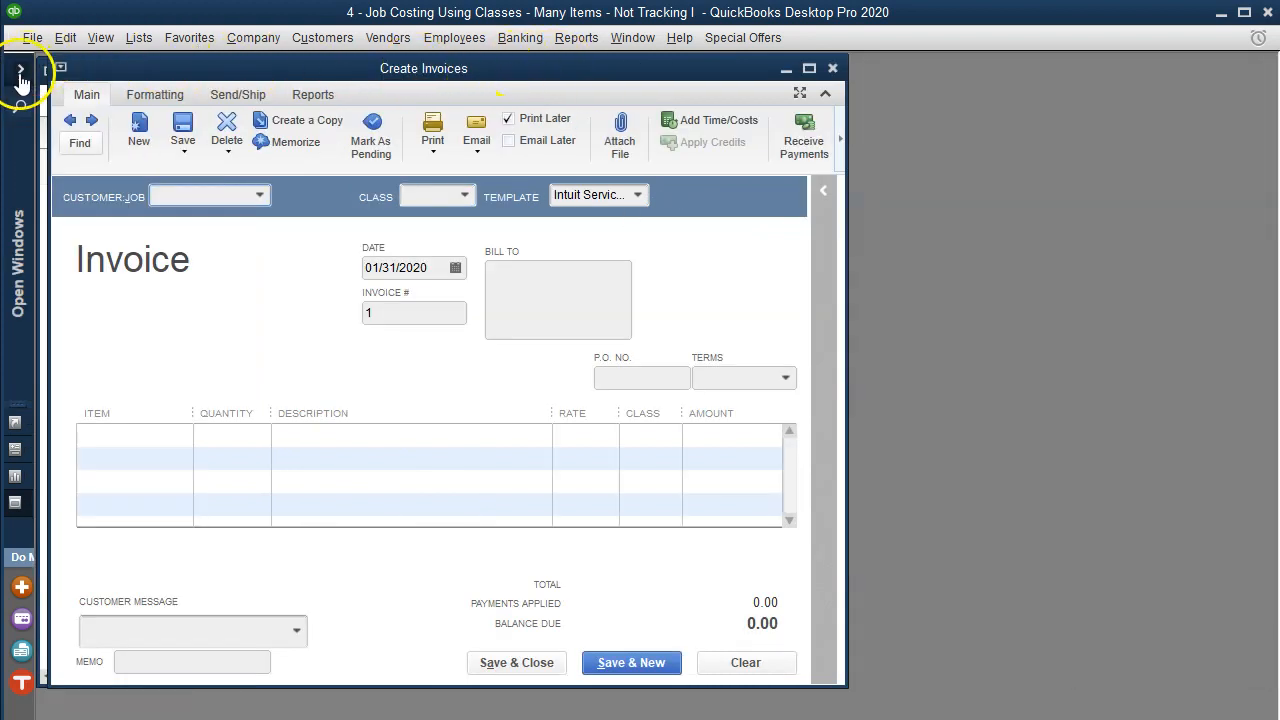
pyautogui.moveTo(182, 72); pyautogui.dragTo(265, 97)
pyautogui.moveTo(117, 71); pyautogui.dragTo(781, 83)
pyautogui.moveTo(565, 97); pyautogui.dragTo(480, 75)
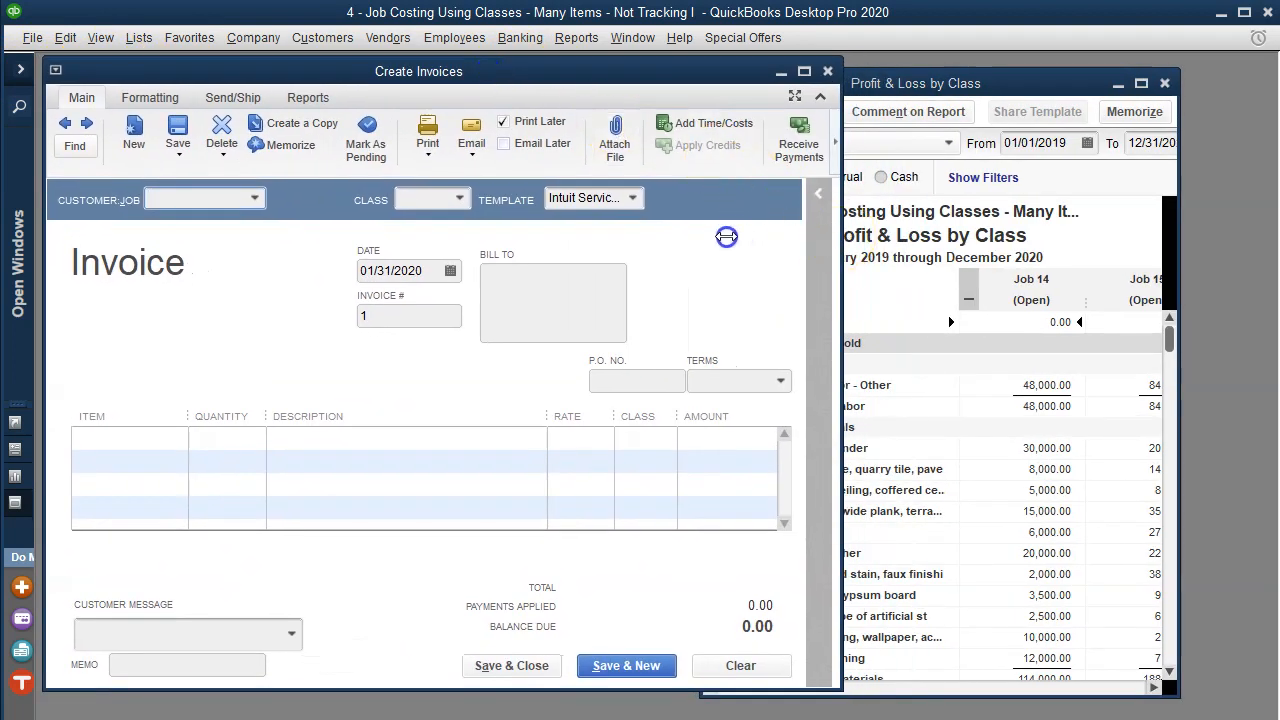
pyautogui.moveTo(940, 88); pyautogui.dragTo(1063, 76)
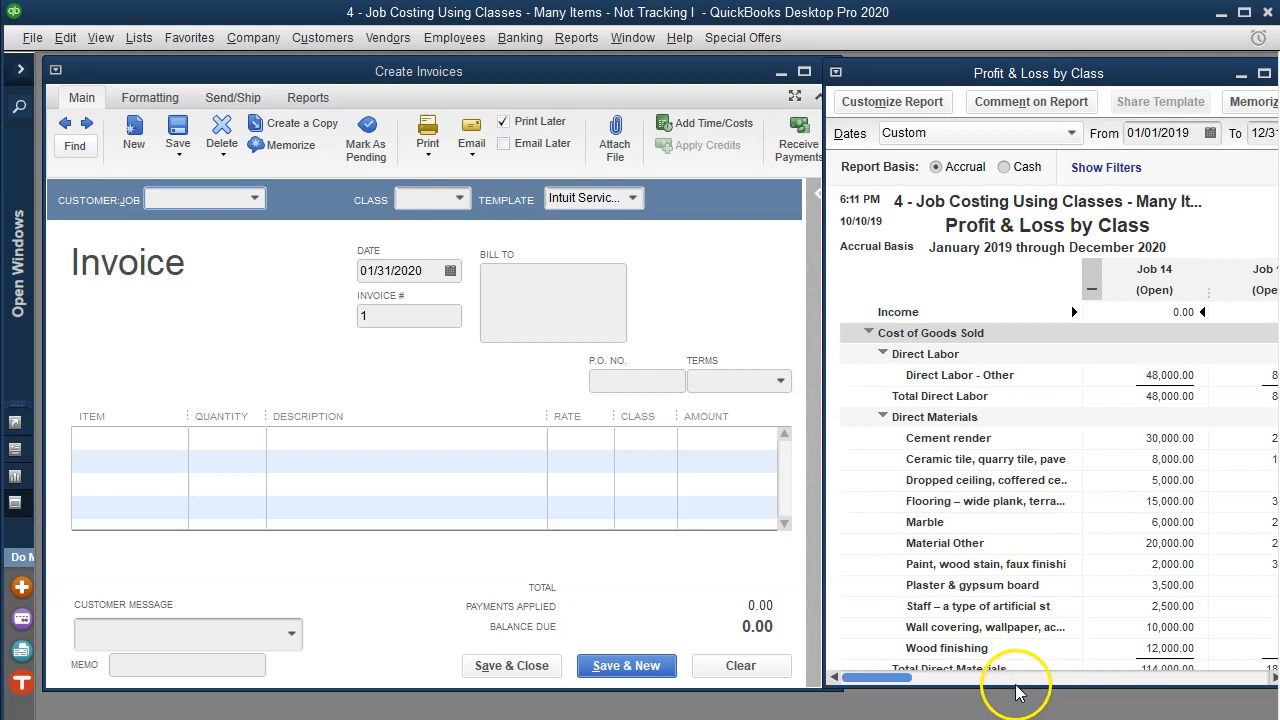
pyautogui.moveTo(1014, 688); pyautogui.dragTo(1014, 707)
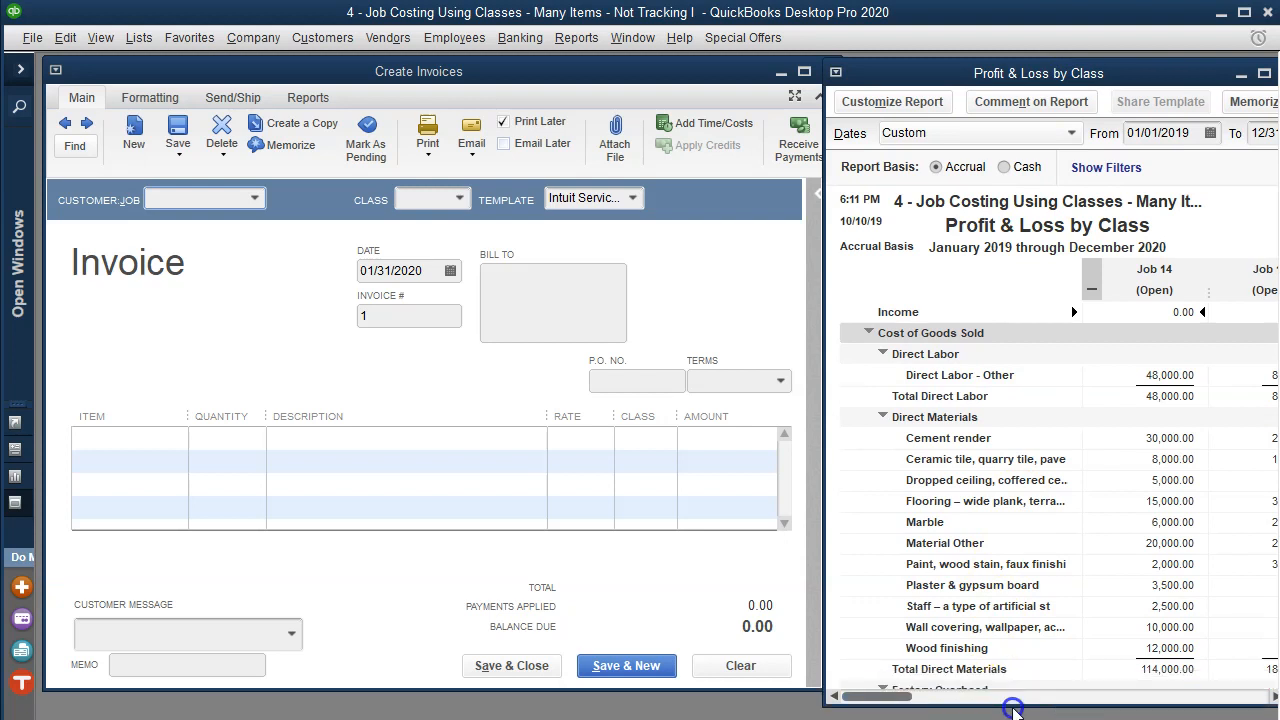
pyautogui.click(101, 39)
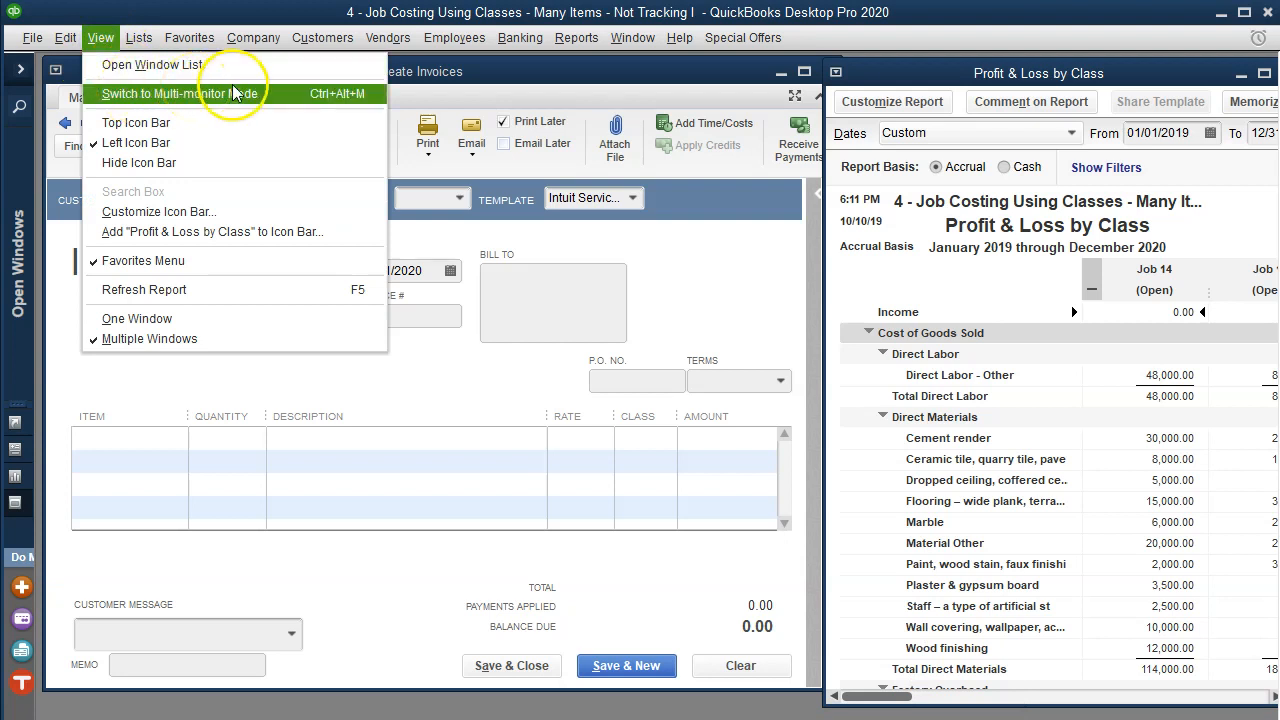
pyautogui.click(140, 39)
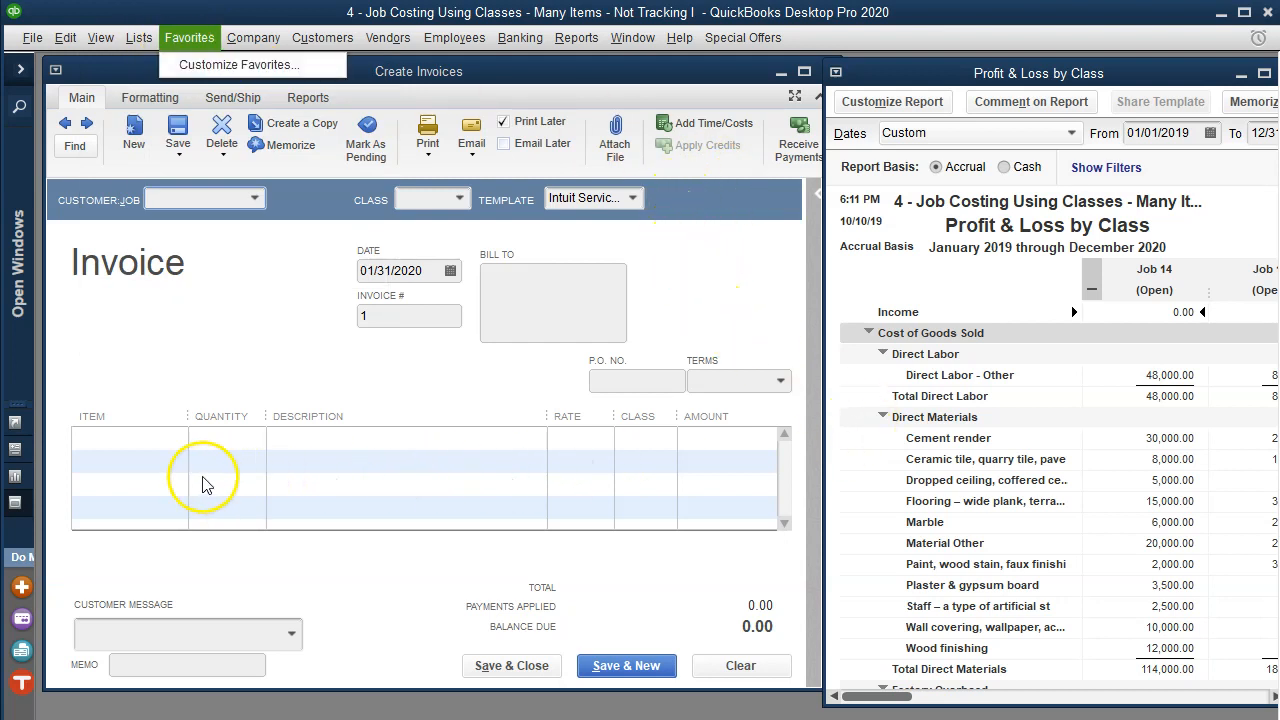
# - Set up a new service item named Cement render from the invoice's first line and copy its name into the description
pyautogui.click(138, 441)
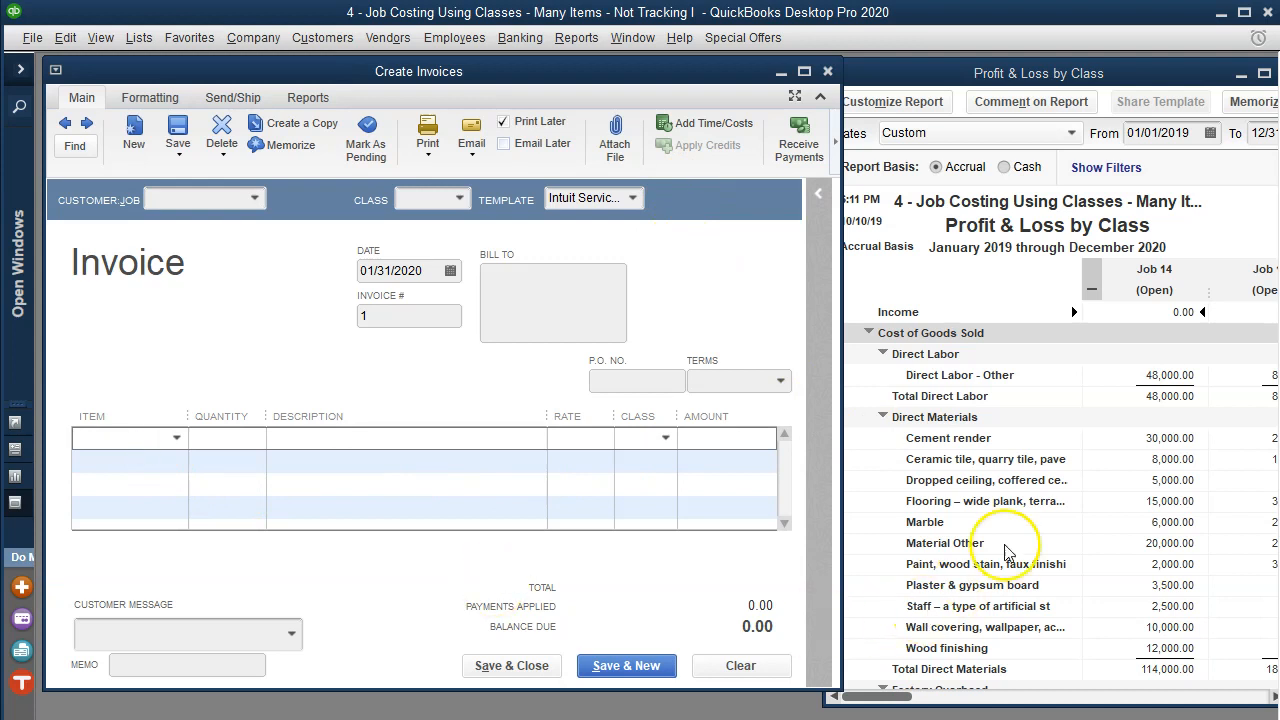
pyautogui.click(1003, 452)
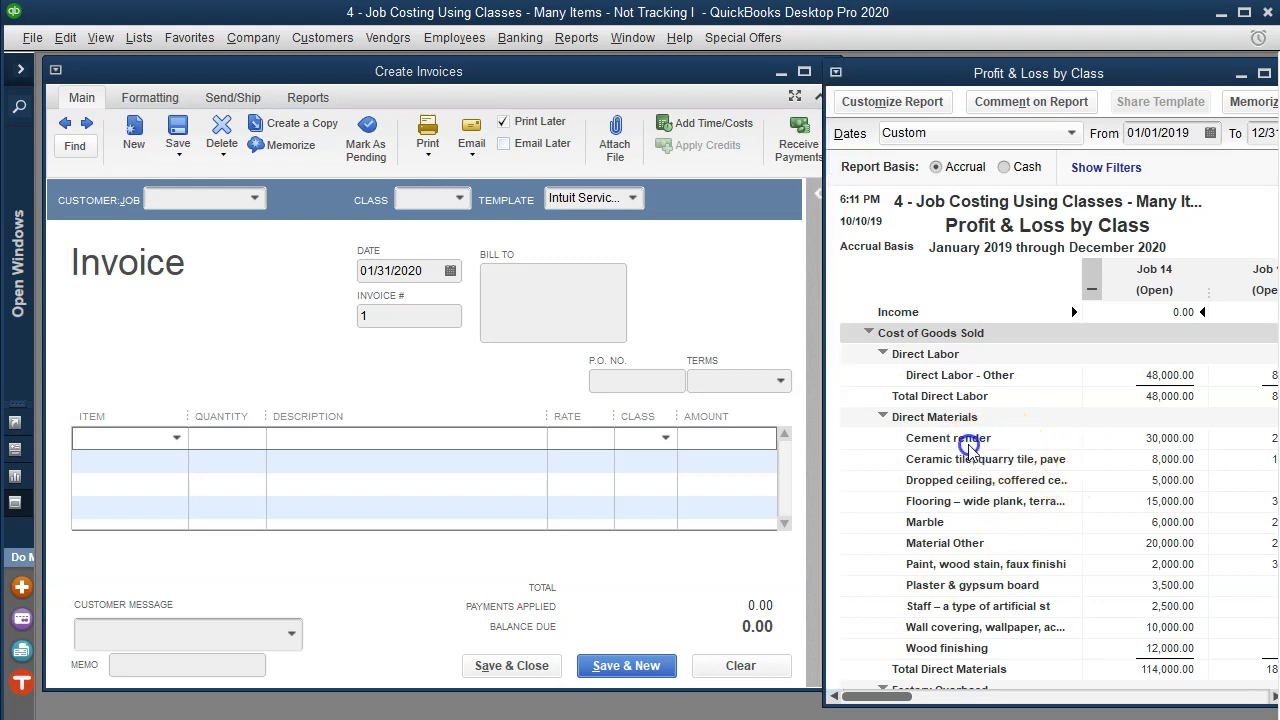
pyautogui.click(147, 438)
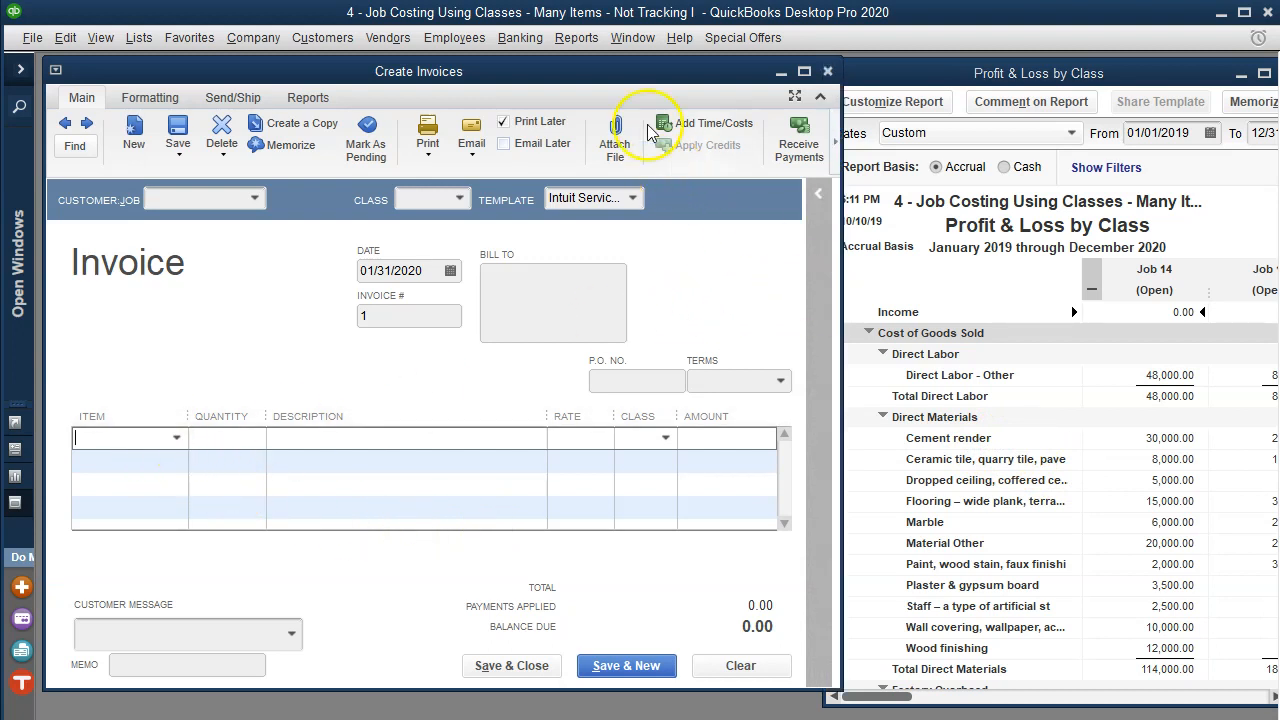
pyautogui.moveTo(617, 71); pyautogui.dragTo(608, 72)
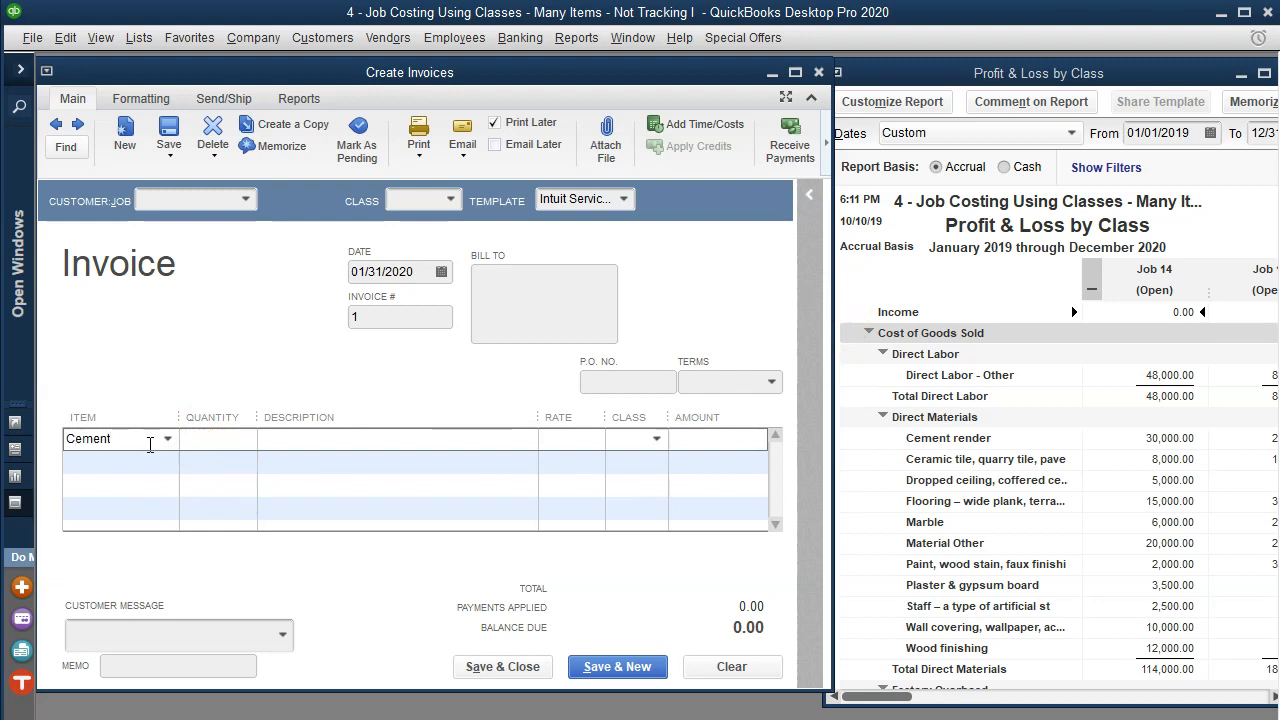
pyautogui.press('Tab')
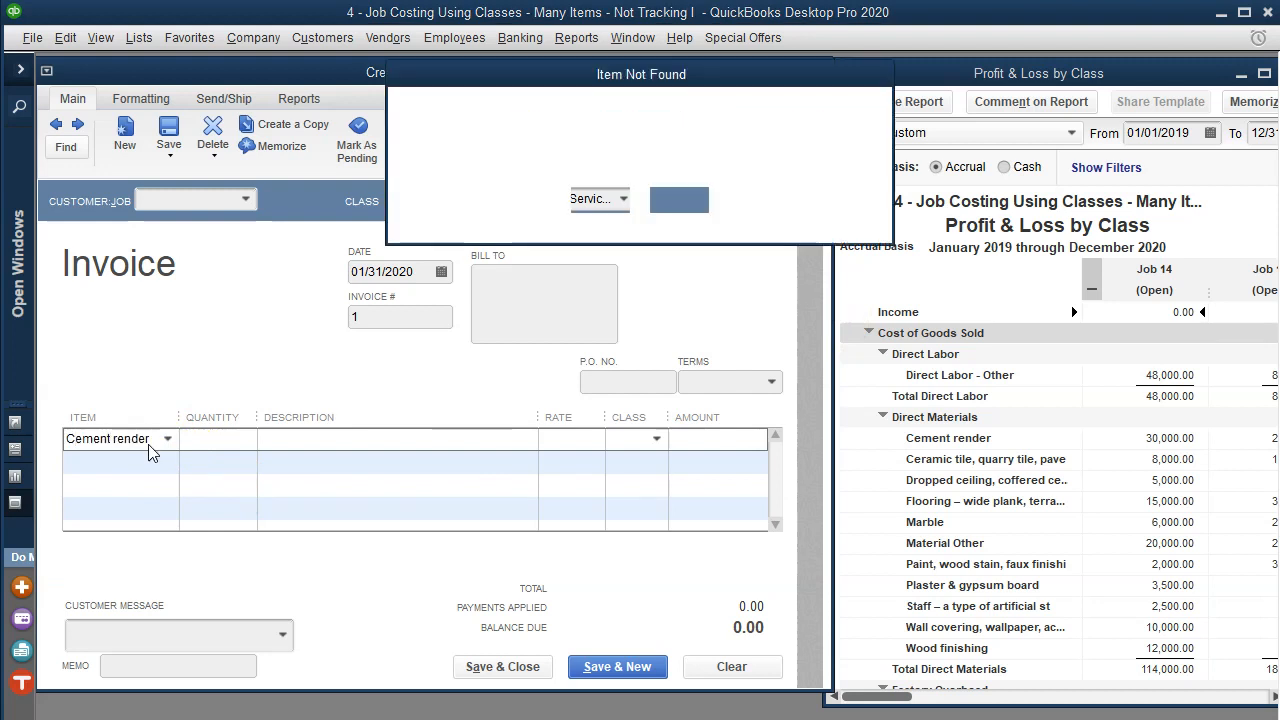
pyautogui.press('Return')
pyautogui.click(376, 386)
pyautogui.hotkey('ctrl', 'c')
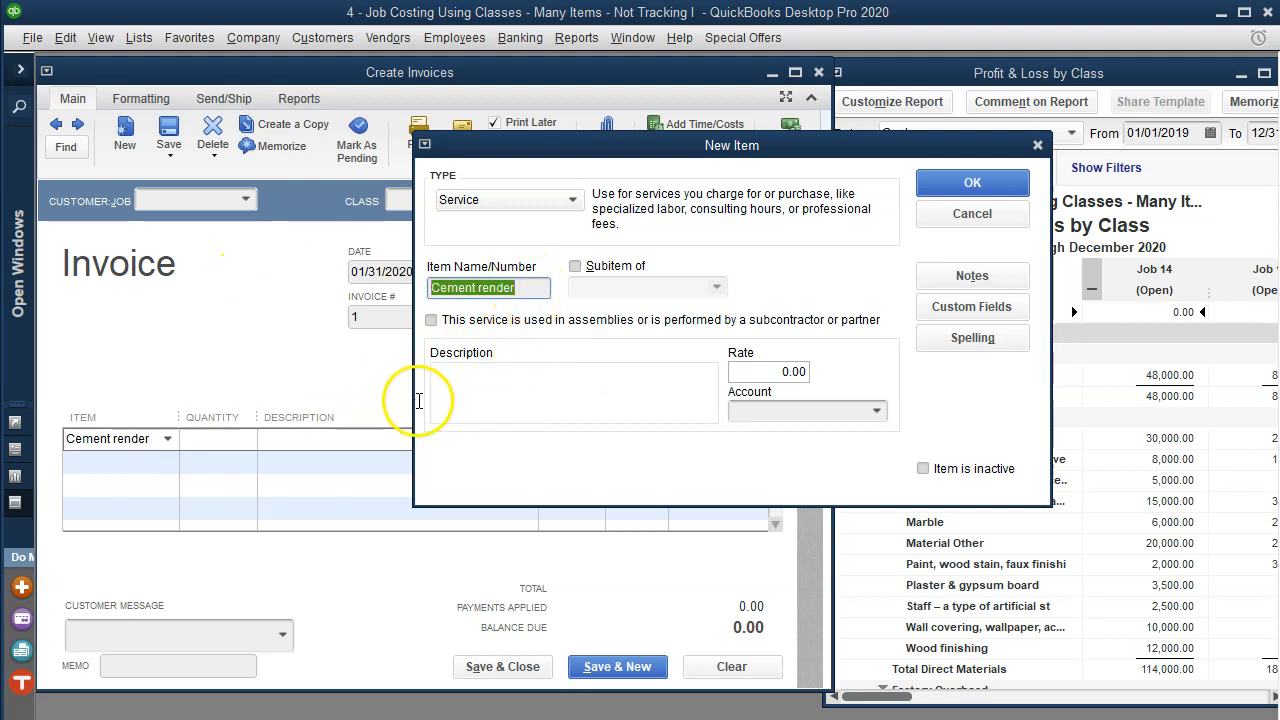
pyautogui.click(478, 398)
pyautogui.hotkey('ctrl', 'v')
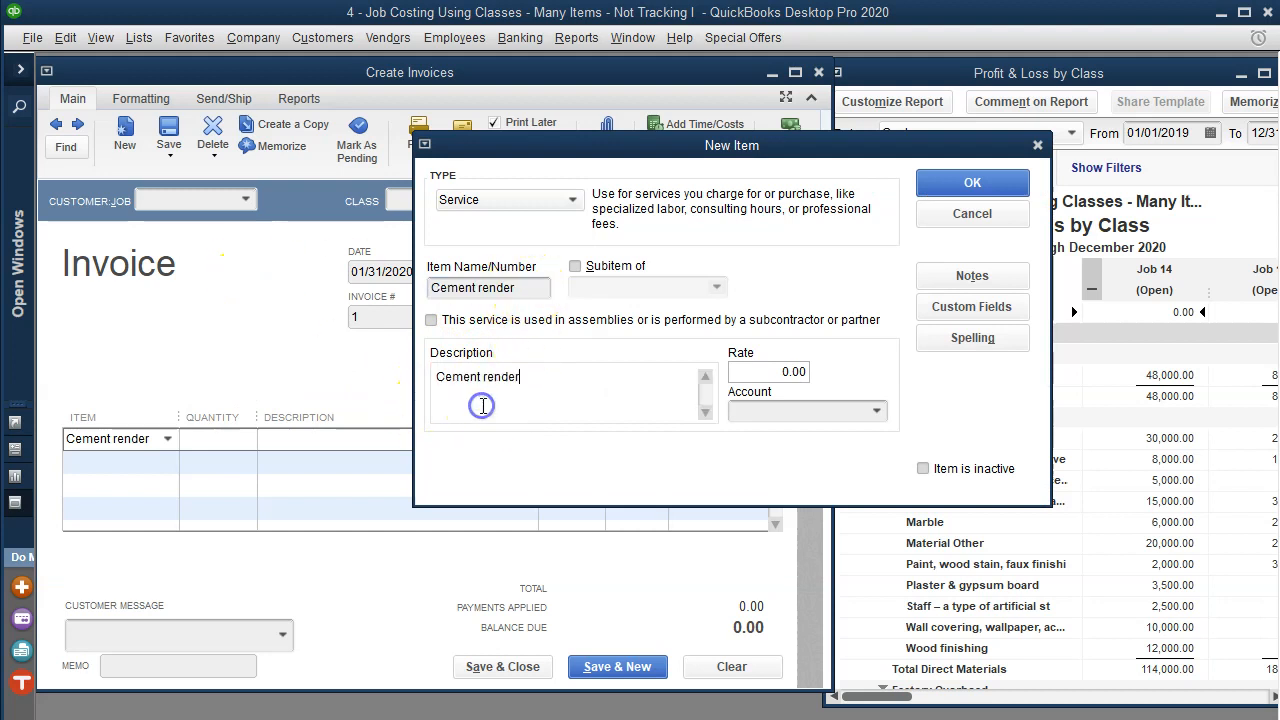
# - Create a new Income account, assign it to the Cement render item, and save the item
pyautogui.click(876, 412)
pyautogui.scroll(-5, 846, 320)
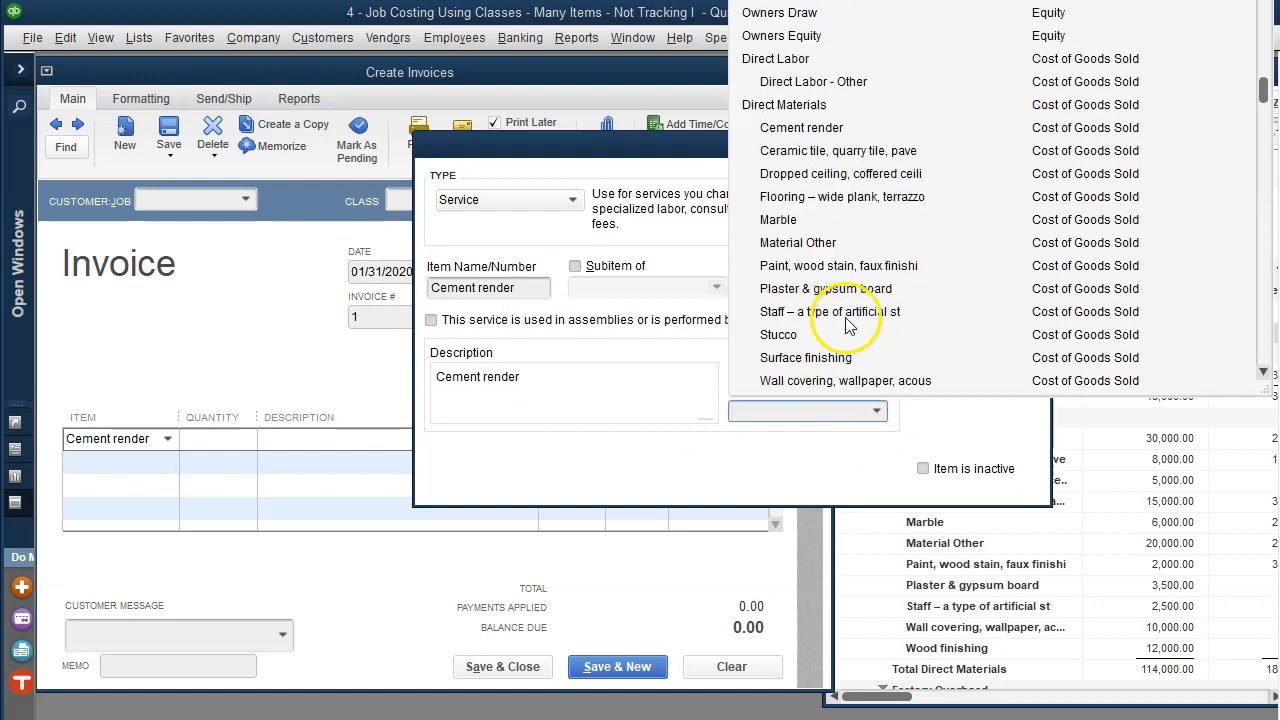
pyautogui.click(838, 411)
pyautogui.write('Income')
pyautogui.press('Tab')
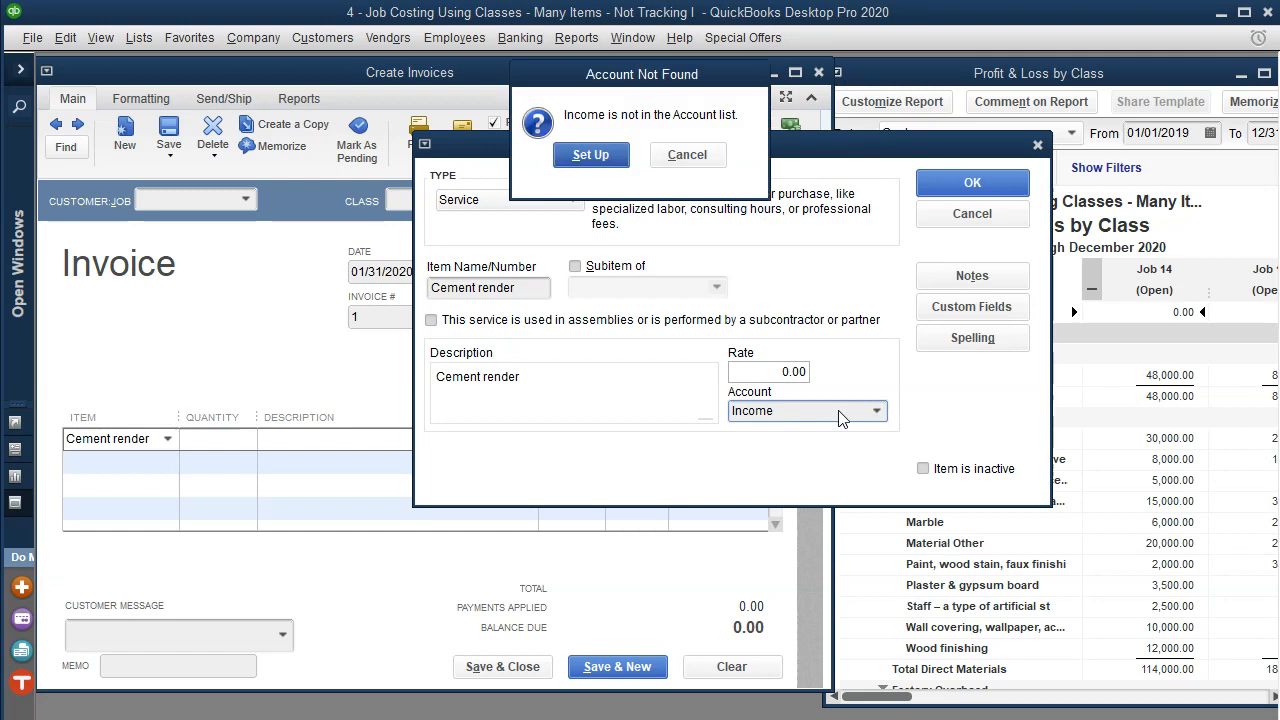
pyautogui.click(592, 157)
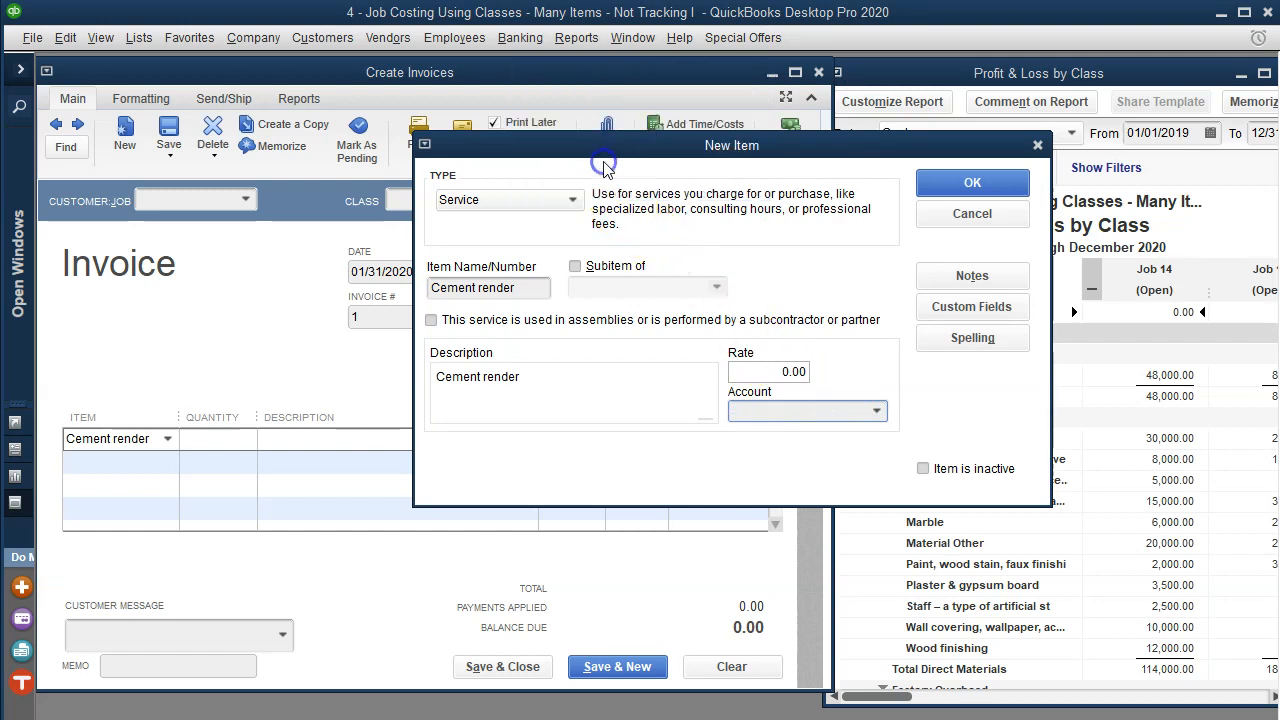
pyautogui.click(862, 523)
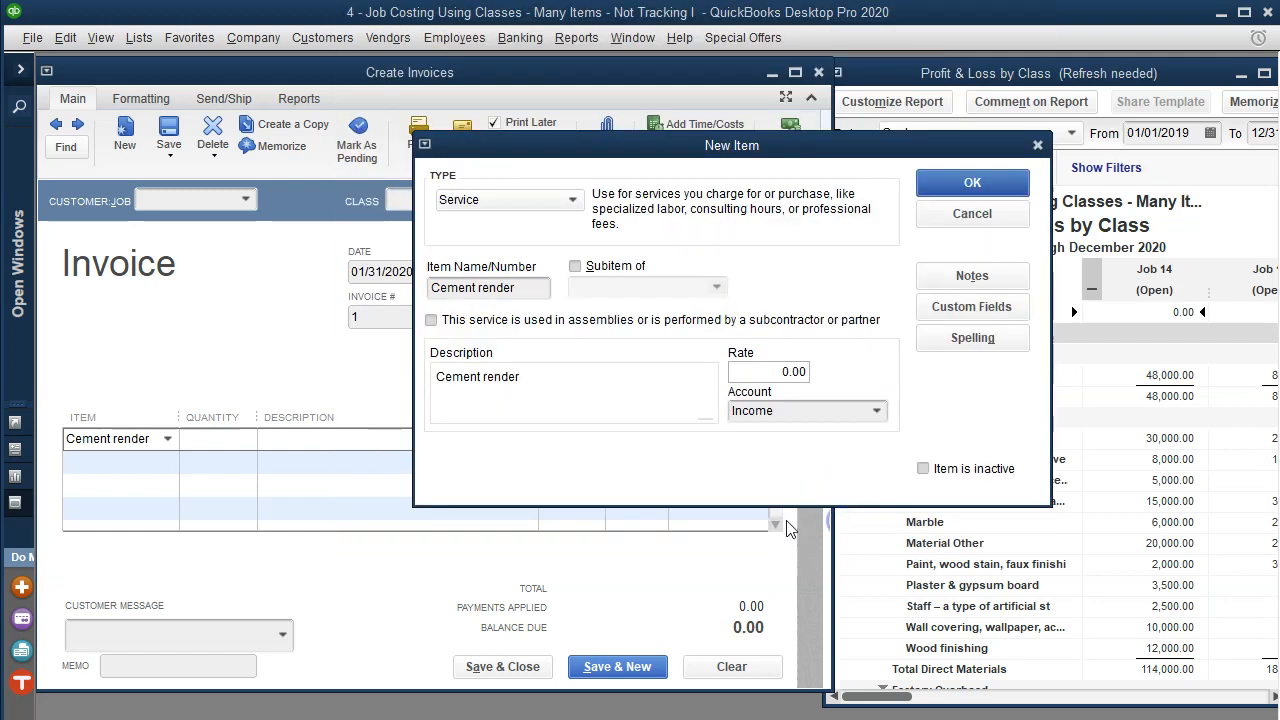
pyautogui.click(965, 182)
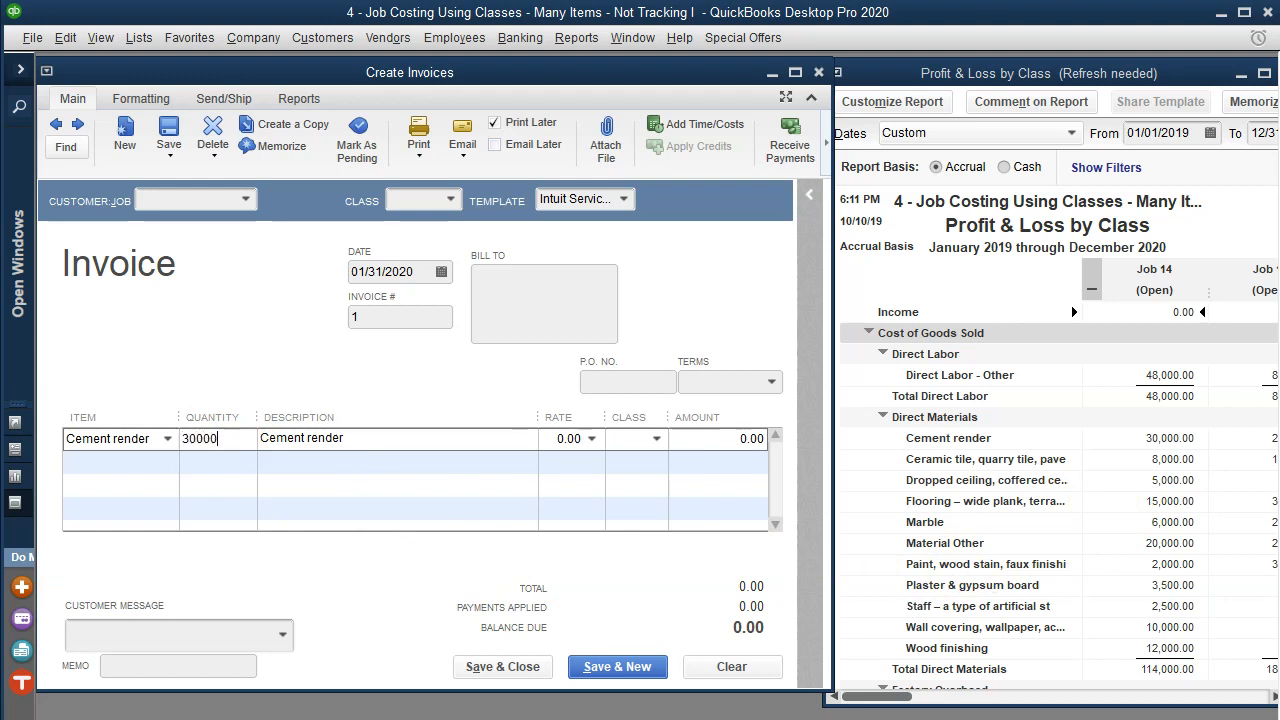
# - Bill the Cement render line at a rate of 30,000 with no quantity and assign it to class Job 14
pyautogui.press('Tab')
pyautogui.press('Tab')
pyautogui.press('Tab')
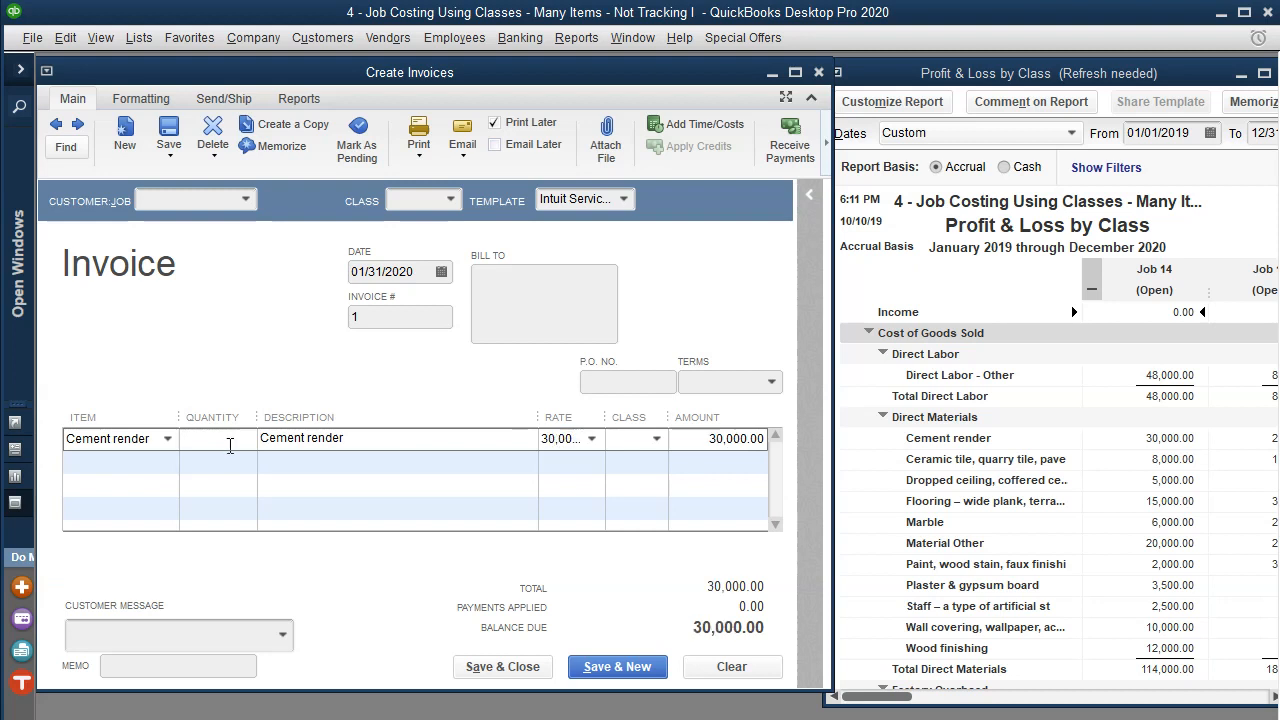
pyautogui.write('14')
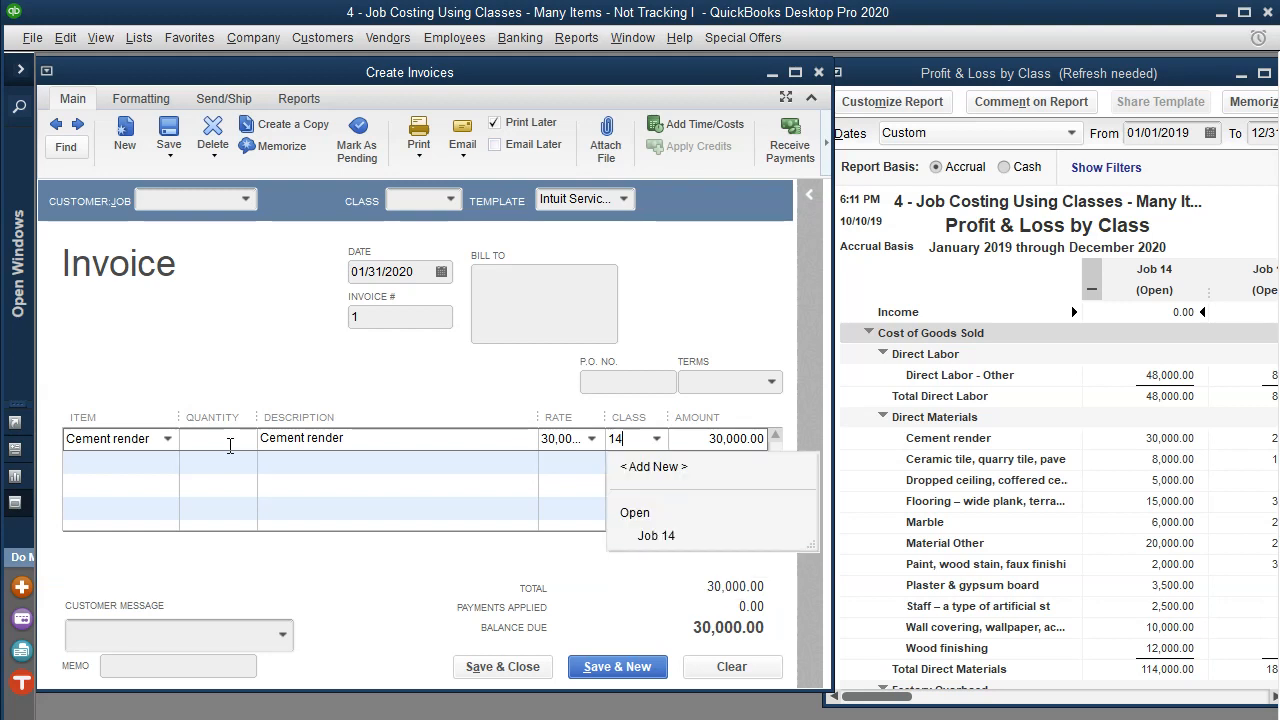
pyautogui.press('Down')
pyautogui.press('Tab')
pyautogui.press('Tab')
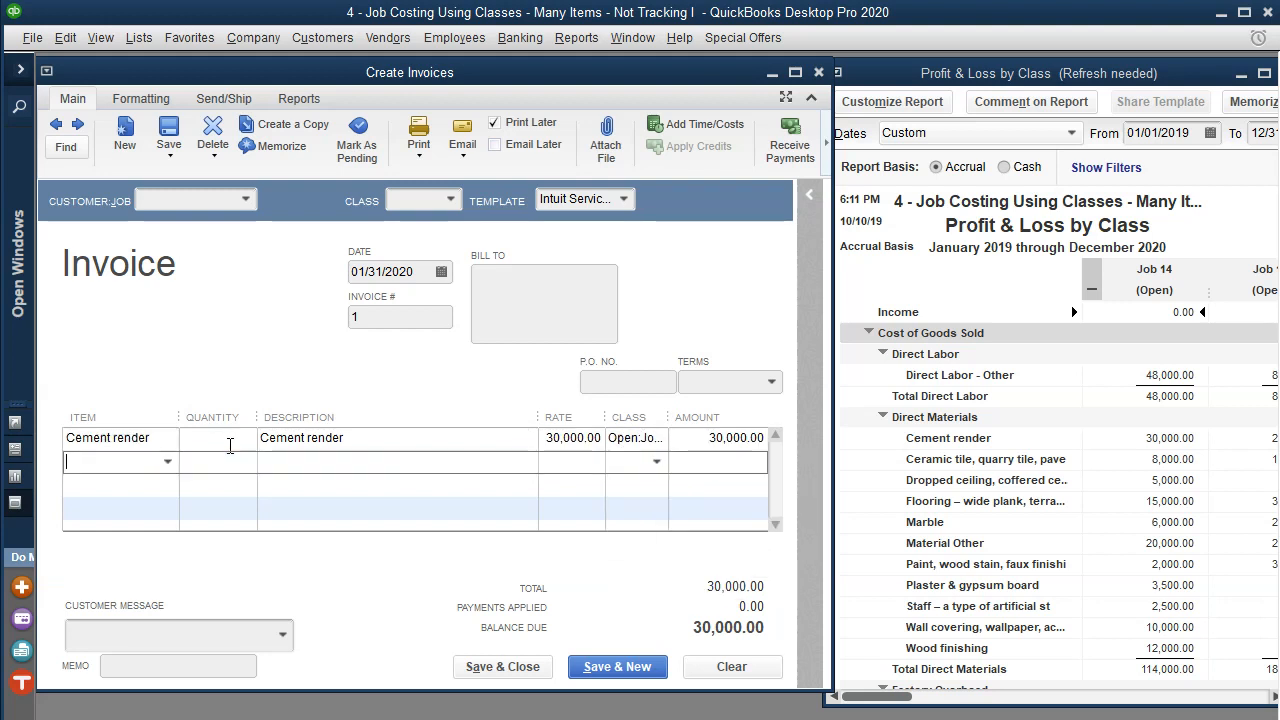
# - Set up a new service item named Ceramic Tile from the invoice's second line and copy its name into the description
pyautogui.write('Cem')
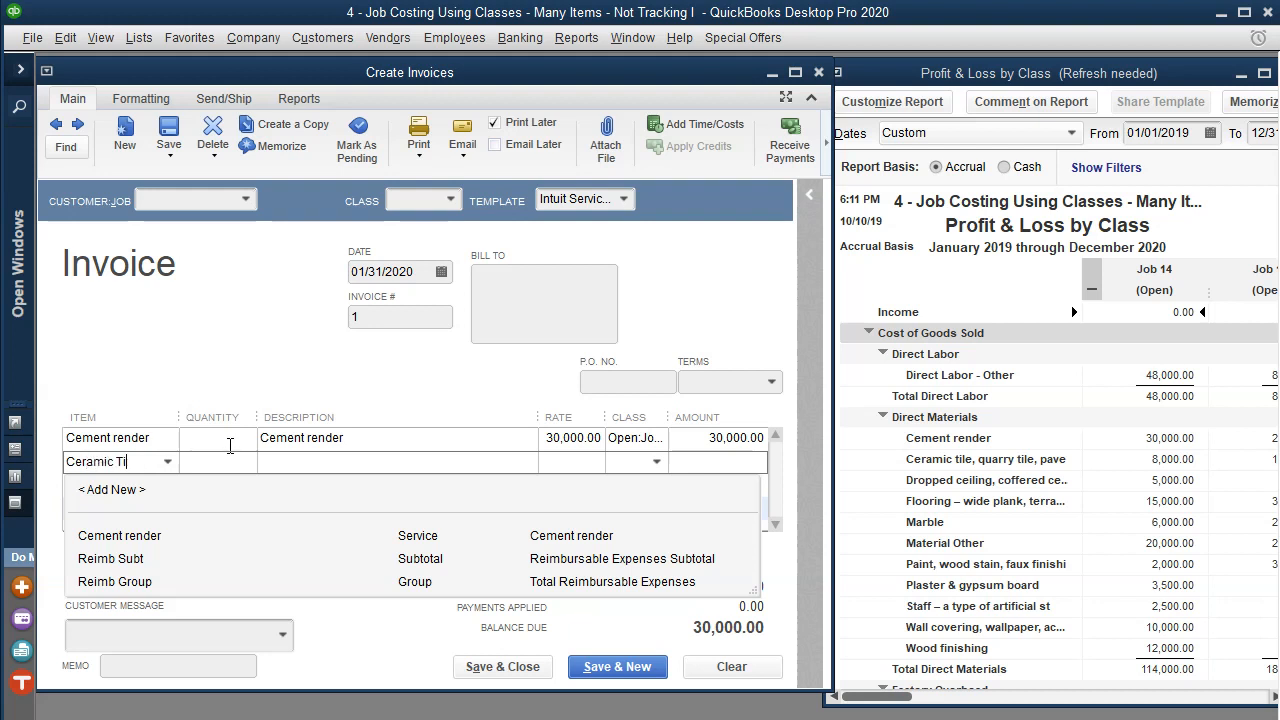
pyautogui.press('Tab')
pyautogui.press('Return')
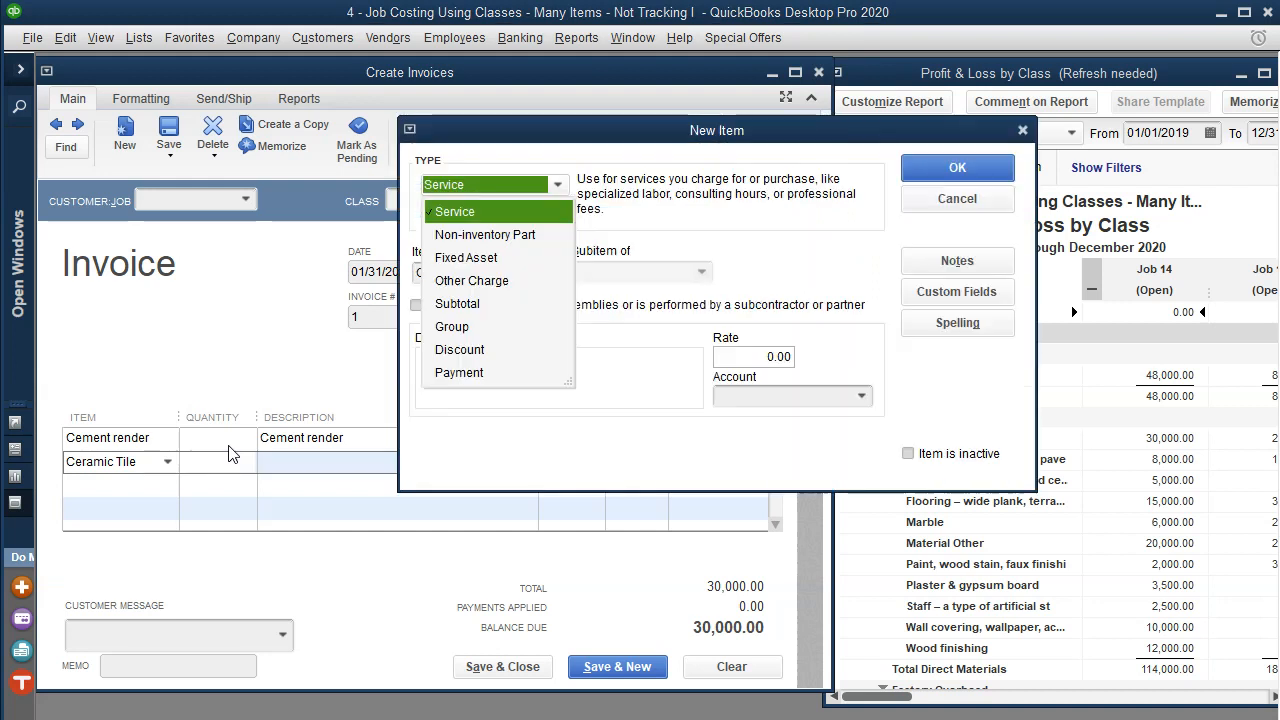
pyautogui.press('Tab')
pyautogui.press('Tab')
pyautogui.press('Tab')
pyautogui.press('Tab')
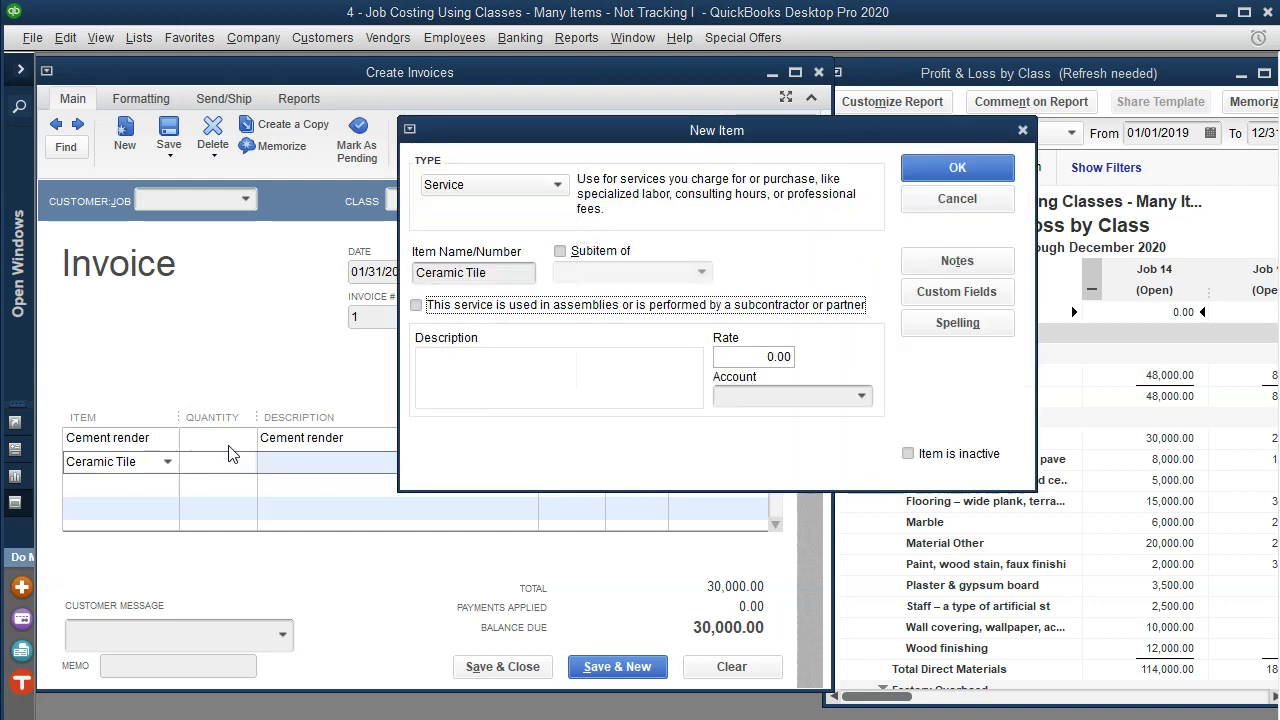
pyautogui.moveTo(488, 272); pyautogui.dragTo(370, 265)
pyautogui.hotkey('ctrl', 'c')
pyautogui.click(471, 374)
pyautogui.hotkey('ctrl', 'v')
# - Assign the Income account to the Ceramic Tile item and save the item
pyautogui.click(843, 395)
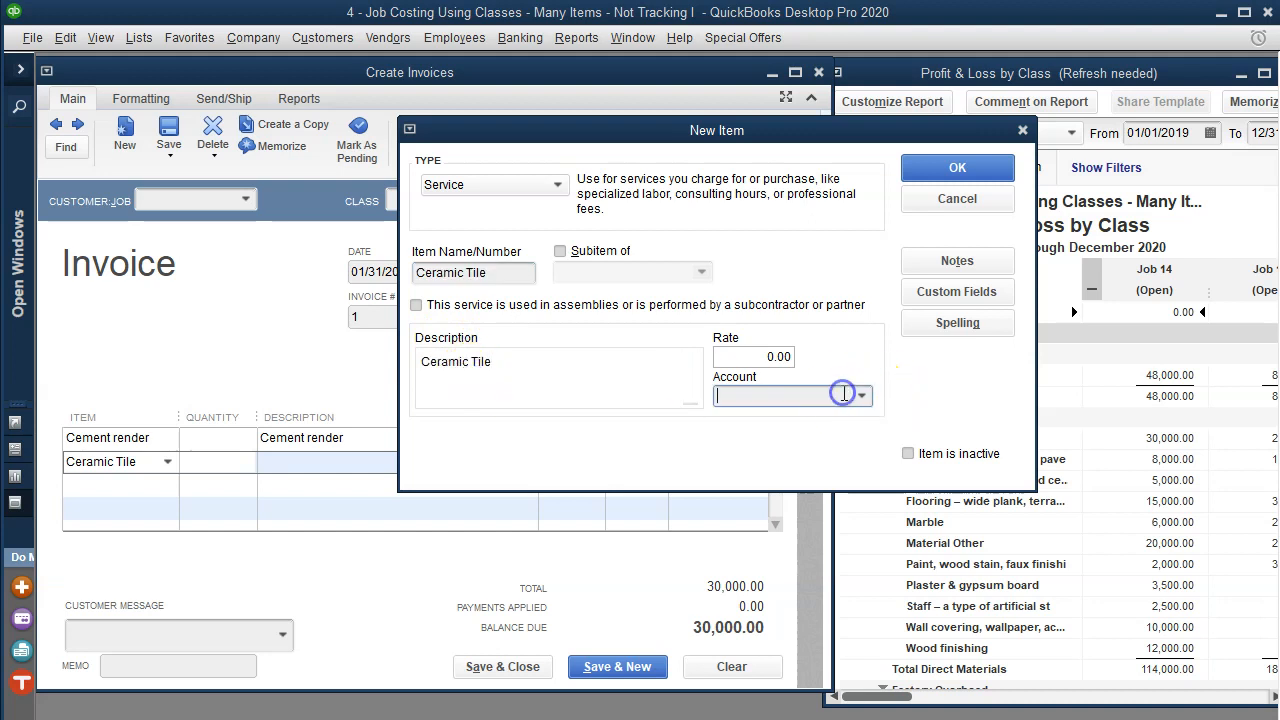
pyautogui.write('Income')
pyautogui.press('Tab')
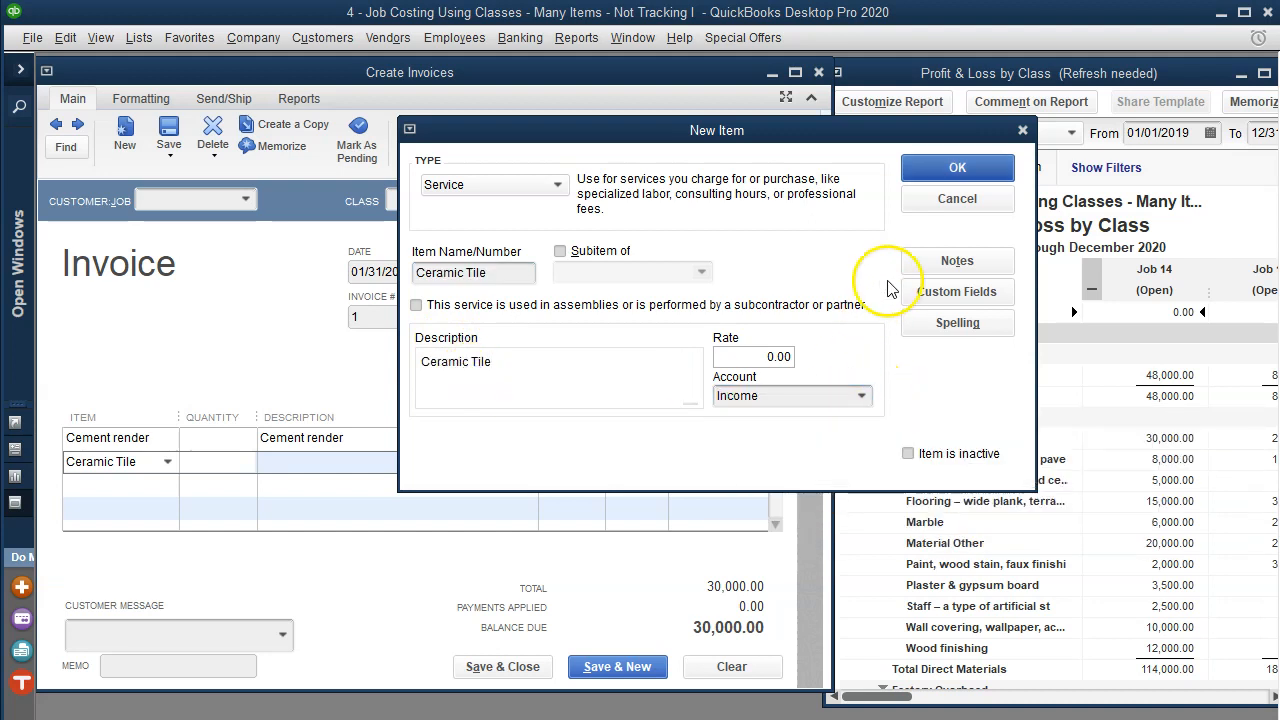
pyautogui.click(930, 168)
# - Bill the Ceramic Tile line at a rate of 8,000 and assign it to class Job 14
pyautogui.press('Tab')
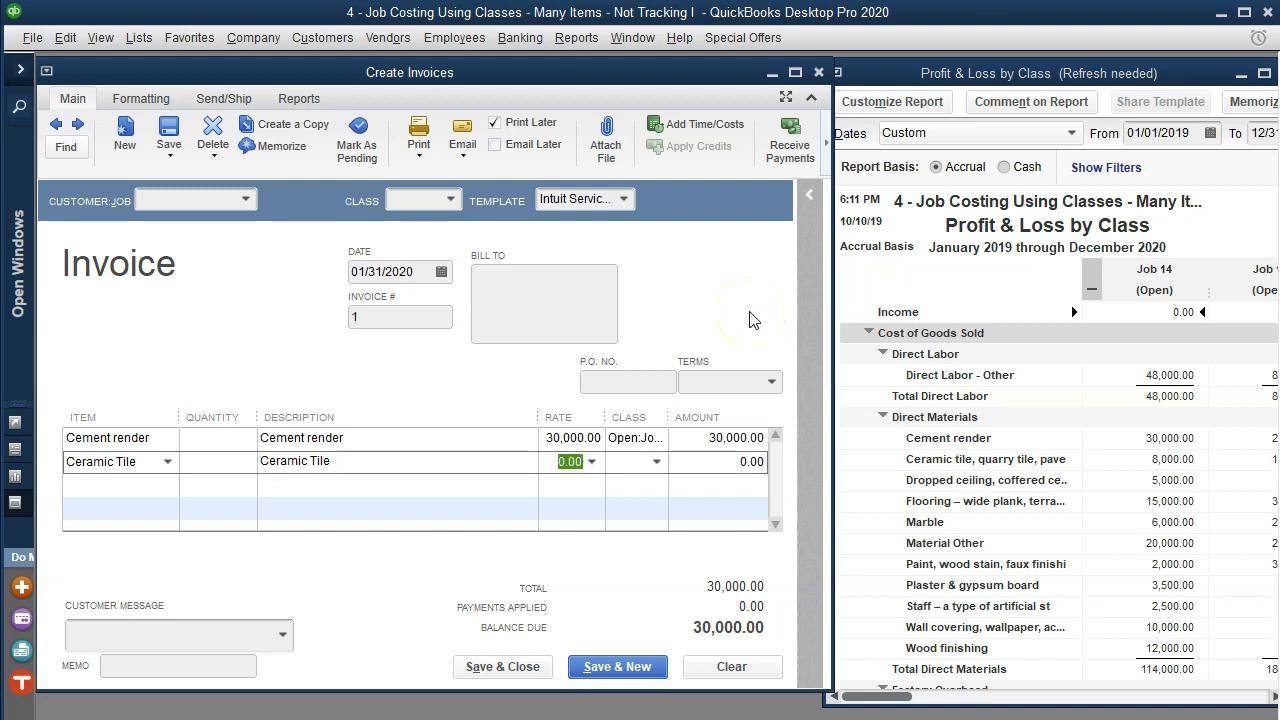
pyautogui.press('Tab')
pyautogui.write('Jo')
pyautogui.press('Tab')
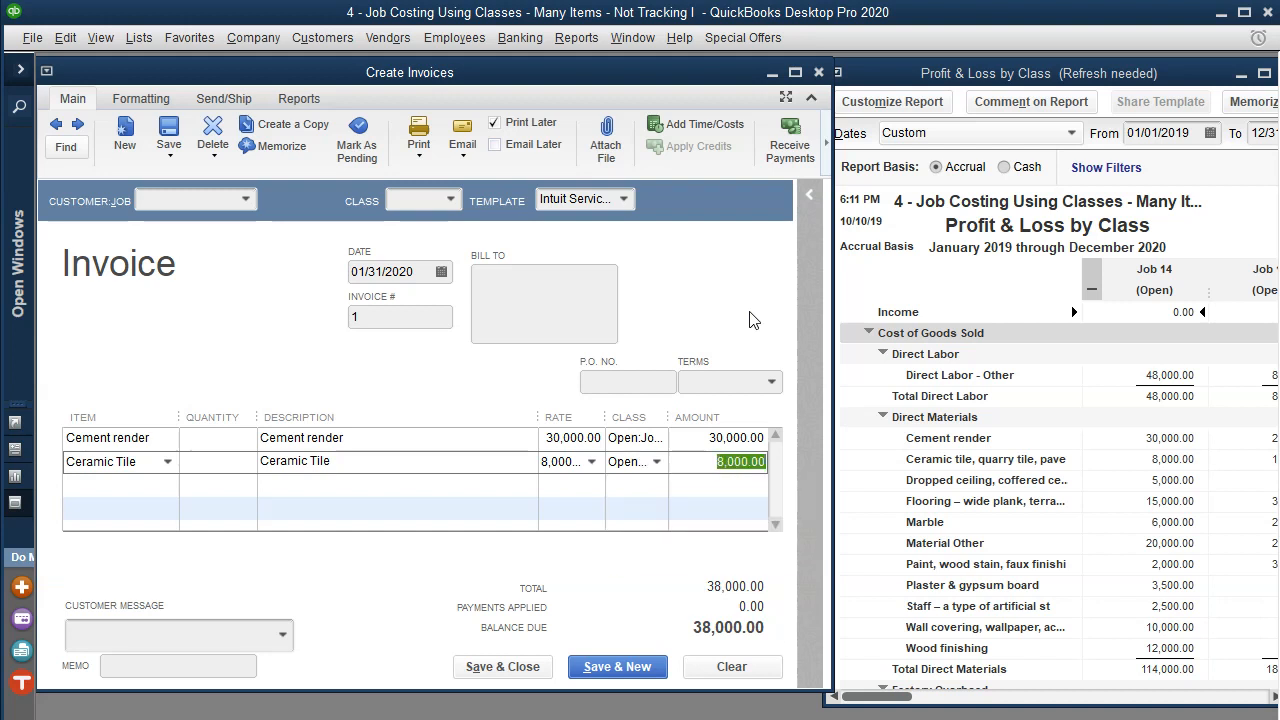
# - Set up a new service item named Dropped Cealing from the invoice's third line and copy its name into the description
pyautogui.press('Tab')
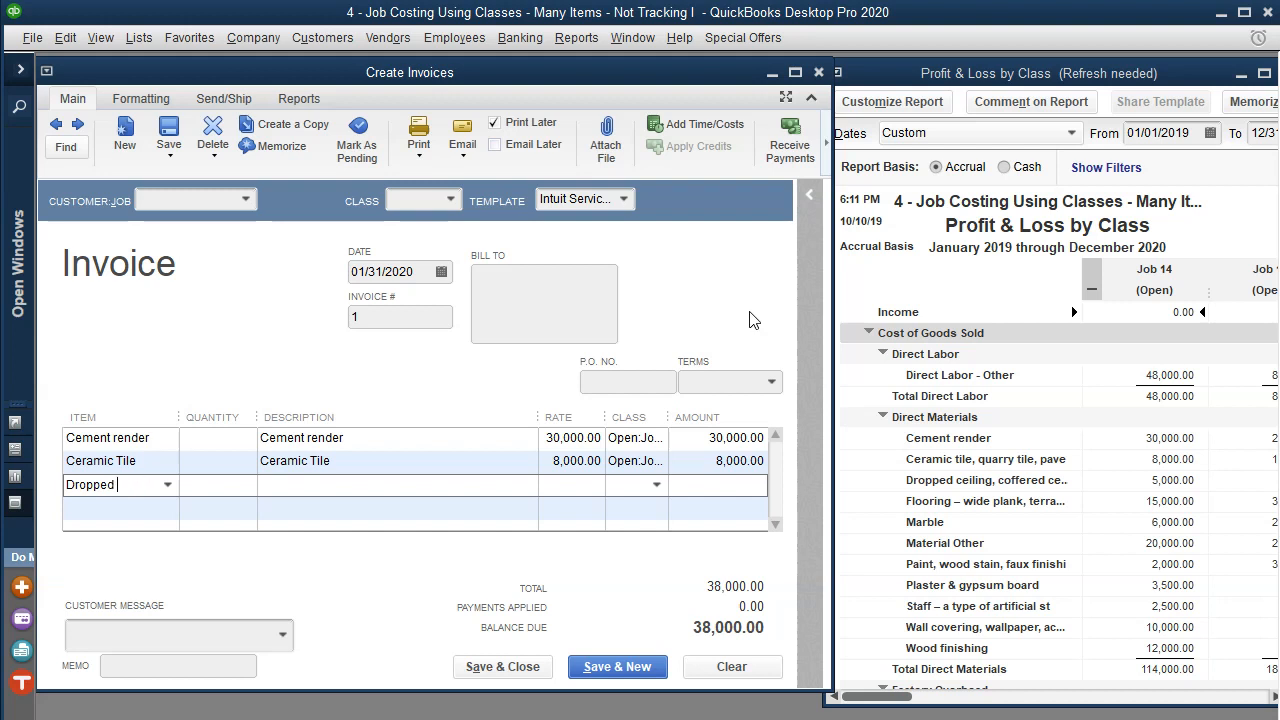
pyautogui.write('Dropped Cealing')
pyautogui.press('Tab')
pyautogui.press('Return')
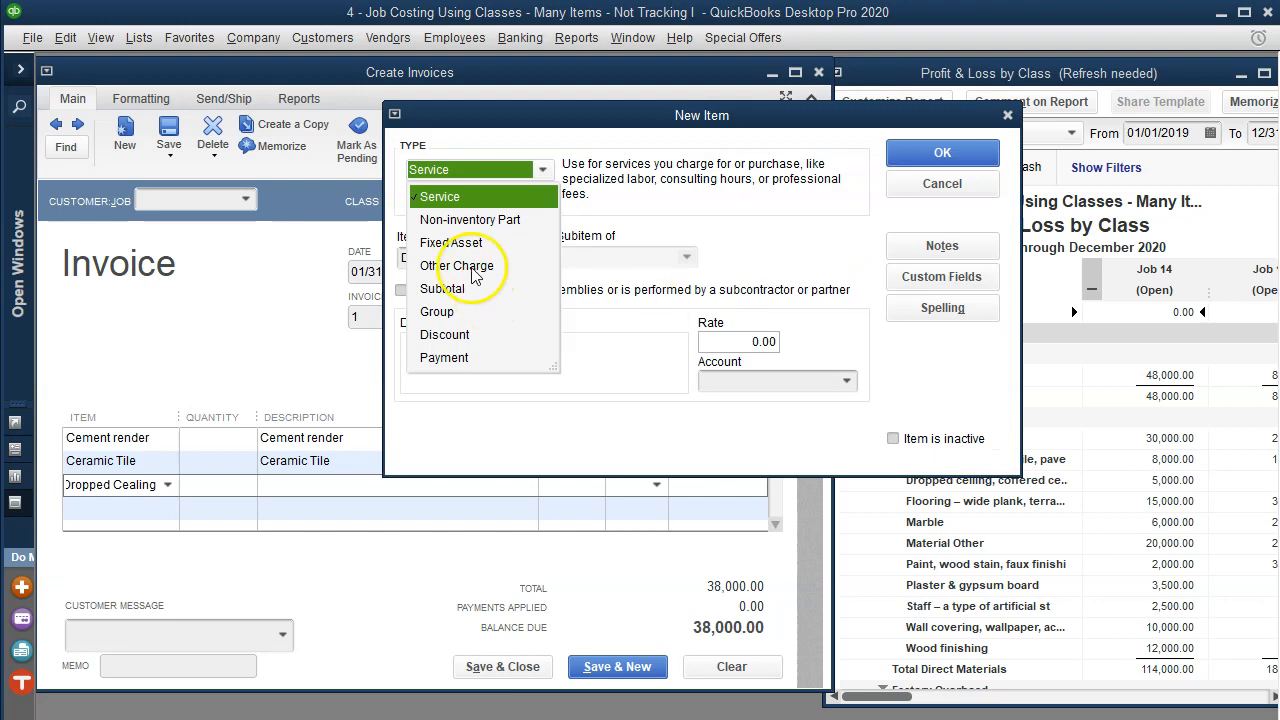
pyautogui.press('Tab')
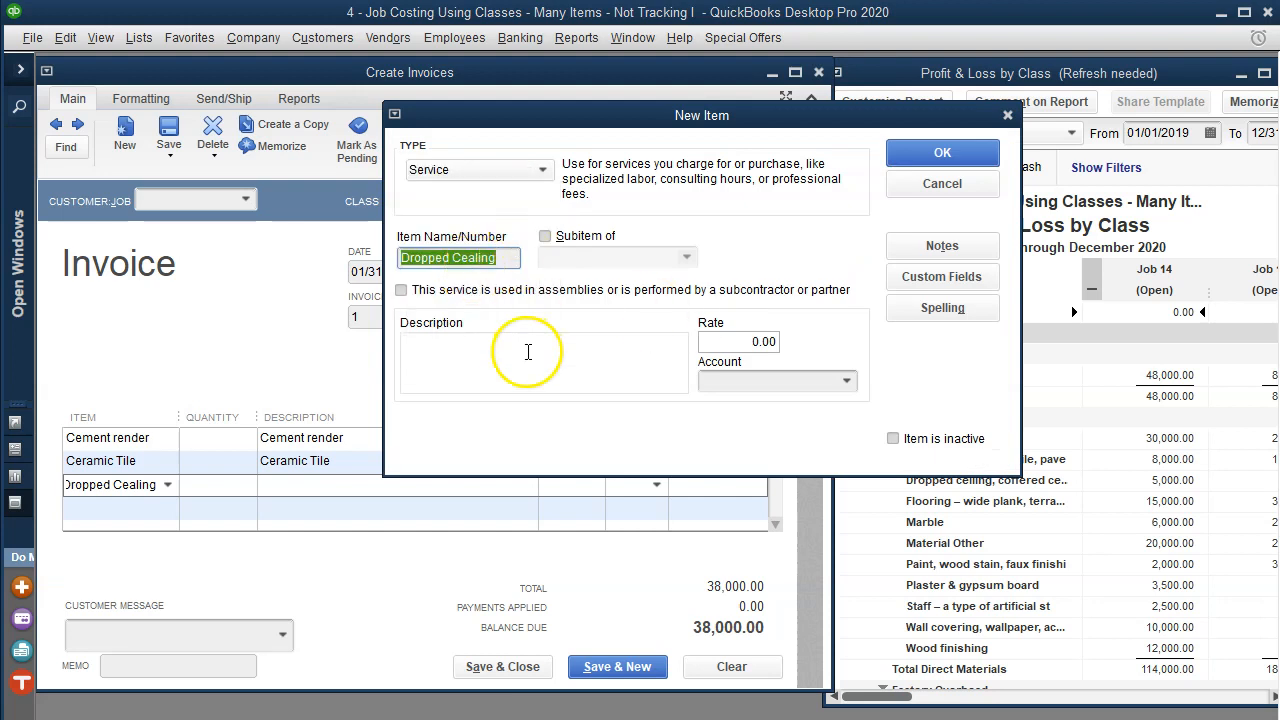
pyautogui.click(527, 354)
pyautogui.hotkey('ctrl', 'v')
# - Assign the Income account to the Dropped Cealing item and save it, skipping the spelling corrections
pyautogui.click(827, 378)
pyautogui.write('Income')
pyautogui.press('Tab')
pyautogui.click(925, 160)
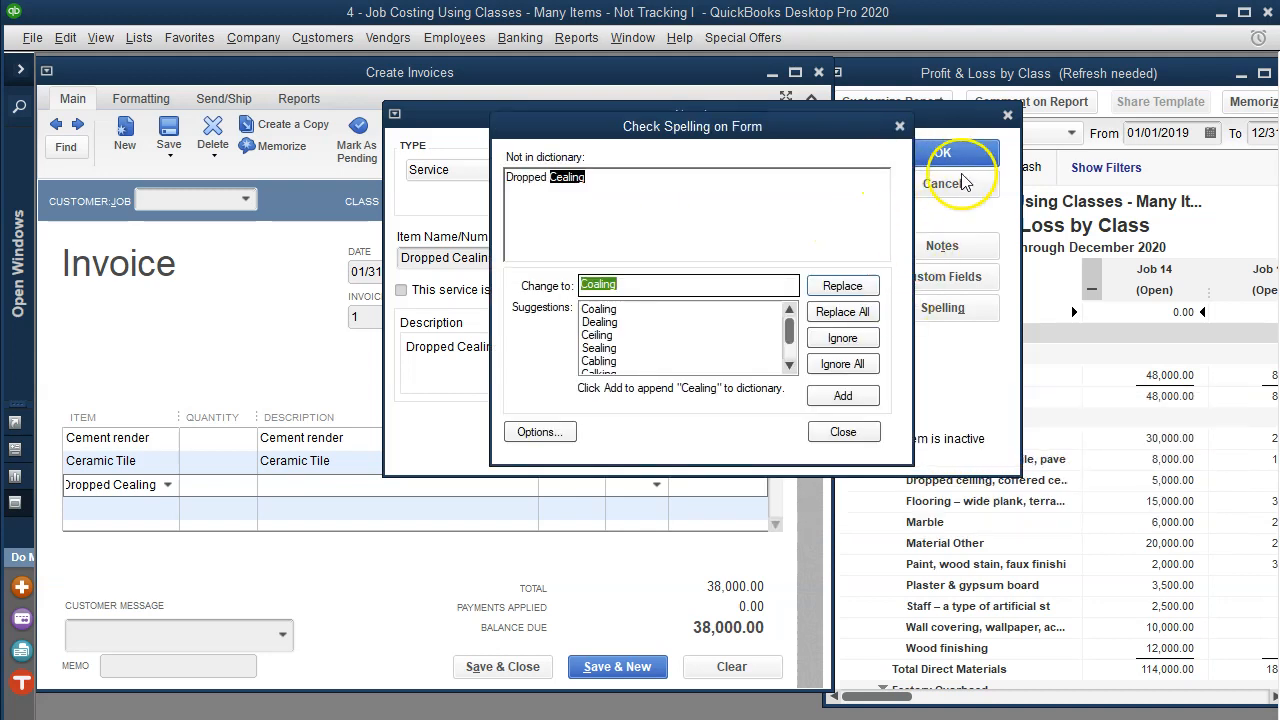
pyautogui.click(899, 126)
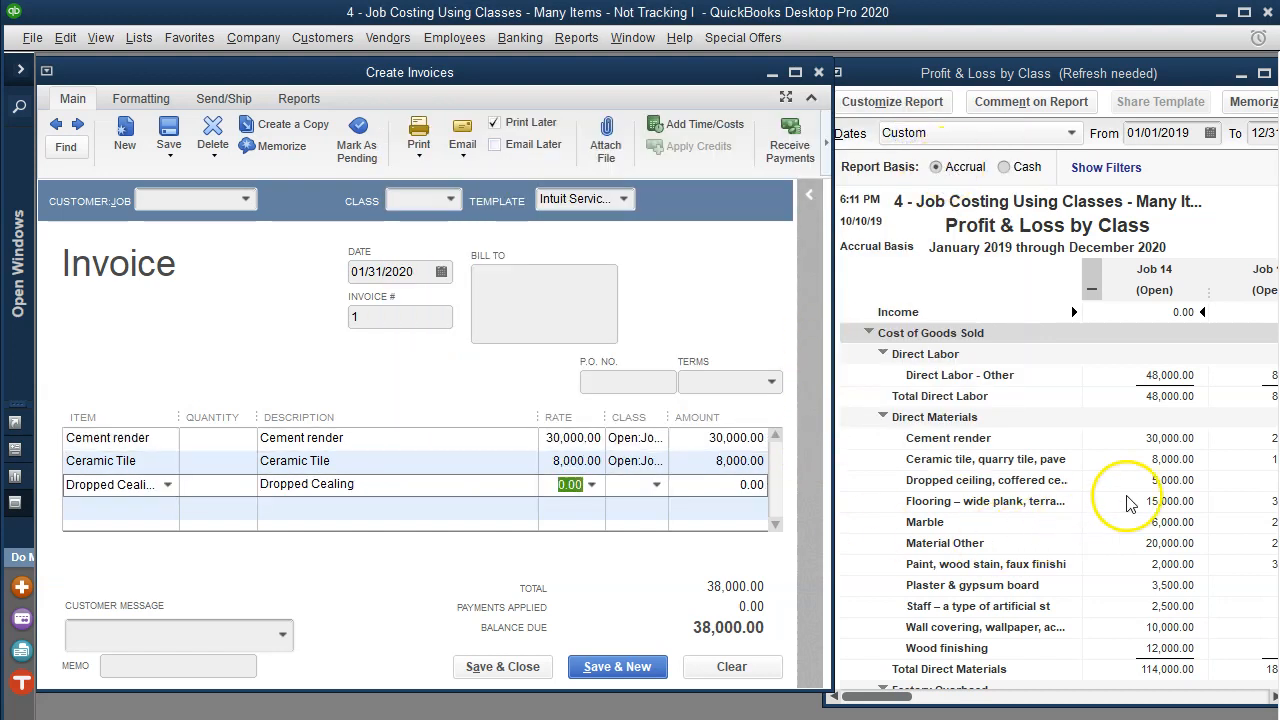
# - Bill the Dropped Cealing line at a rate of 5,000 and assign it to class Job 14
pyautogui.write('5000')
pyautogui.press('Tab')
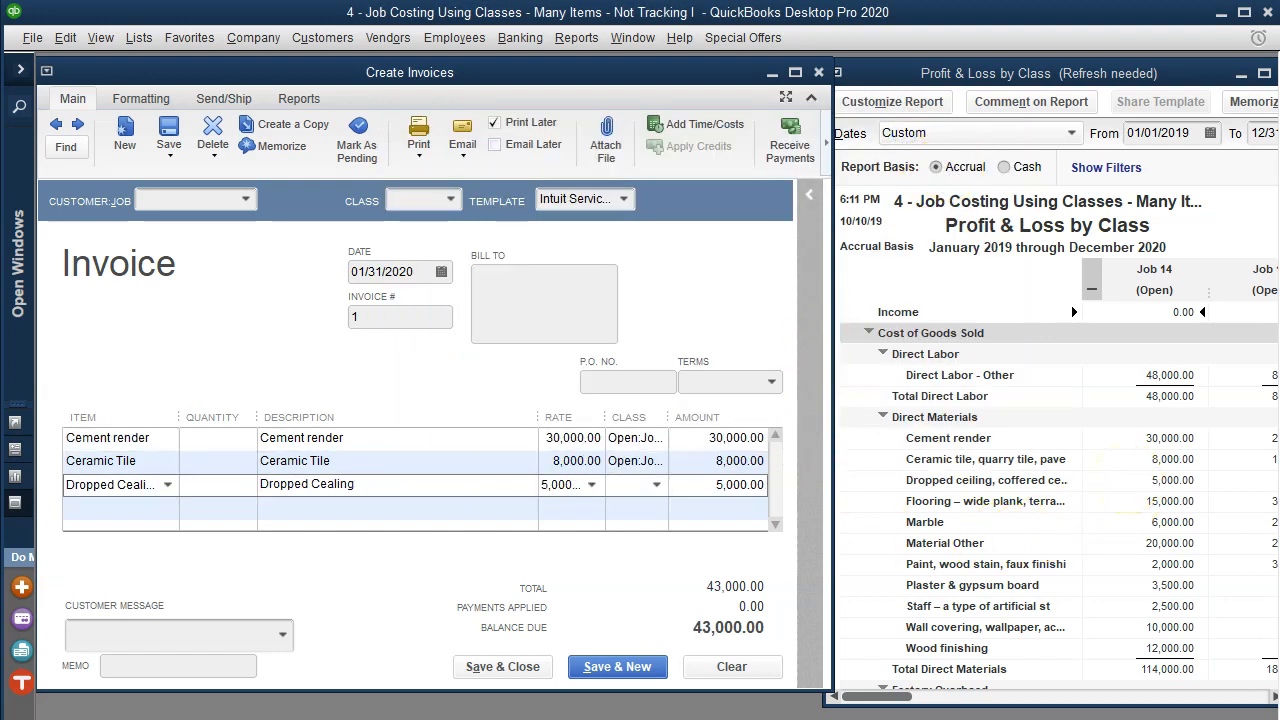
pyautogui.write('14')
pyautogui.press('Down')
pyautogui.press('Tab')
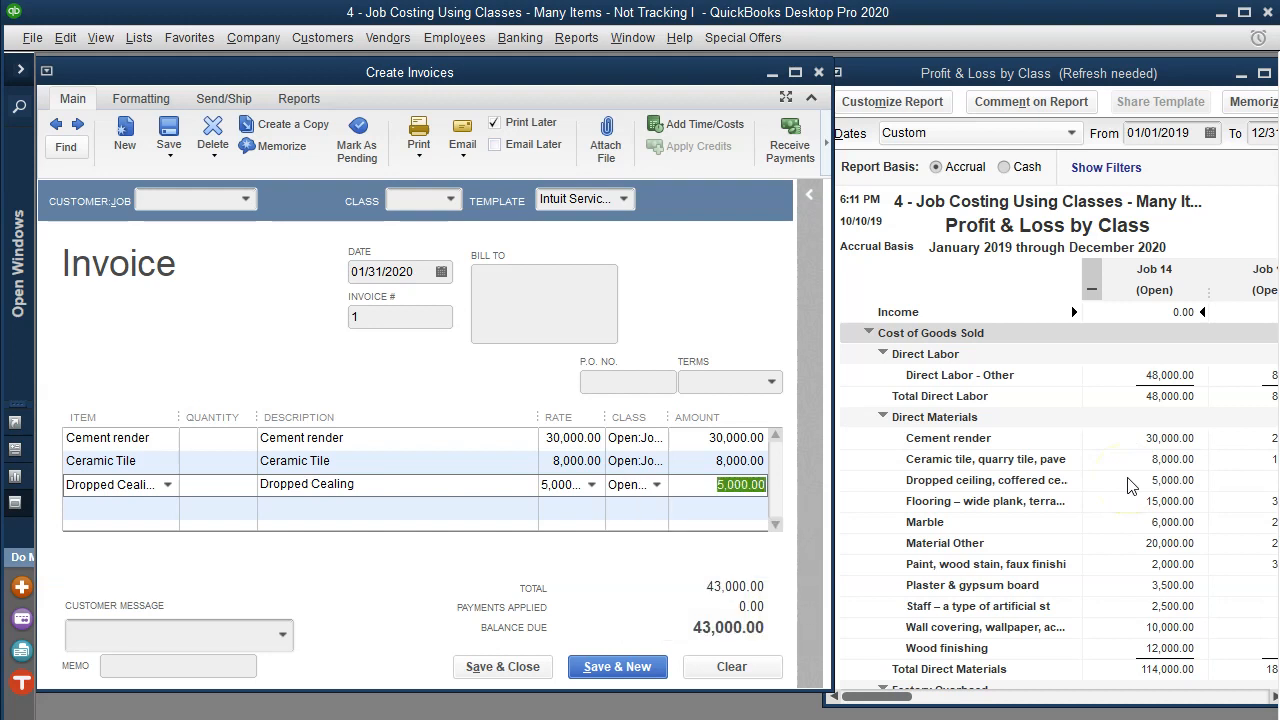
pyautogui.press('Tab')
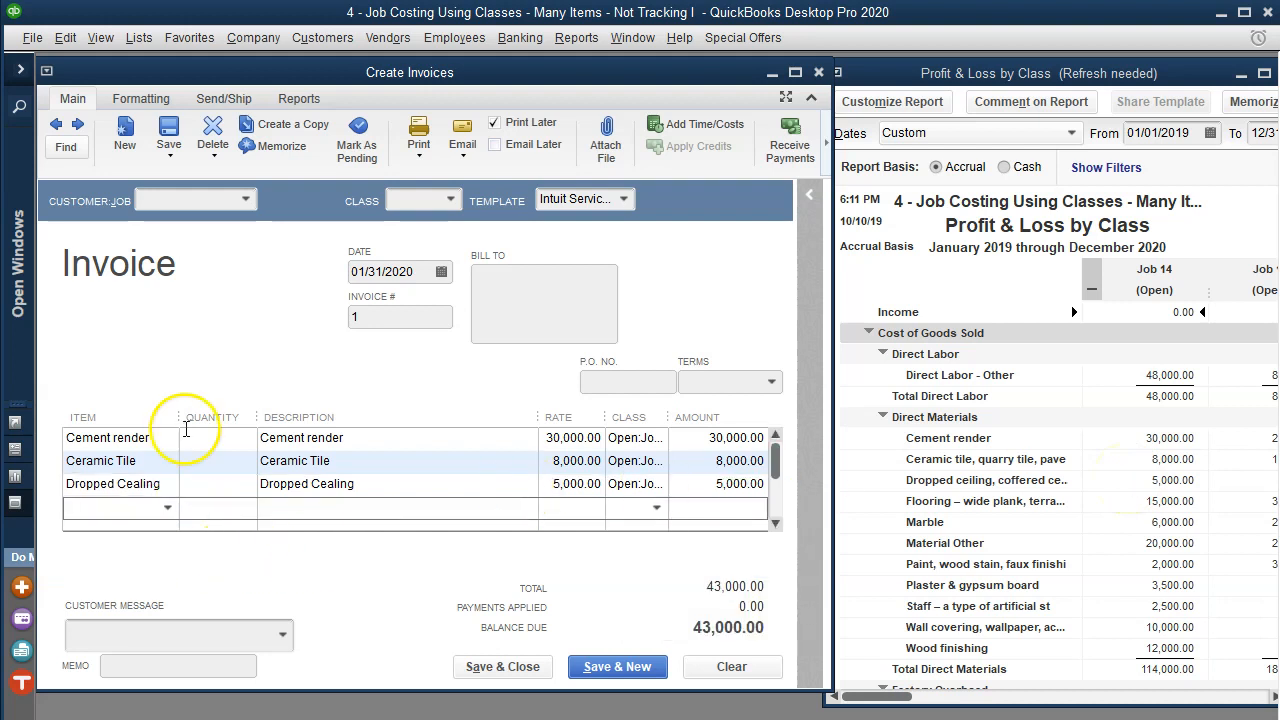
# - Widen the invoice's Item column and start a new service item named Florring from the fourth line
pyautogui.moveTo(180, 417); pyautogui.dragTo(201, 420)
pyautogui.click(143, 514)
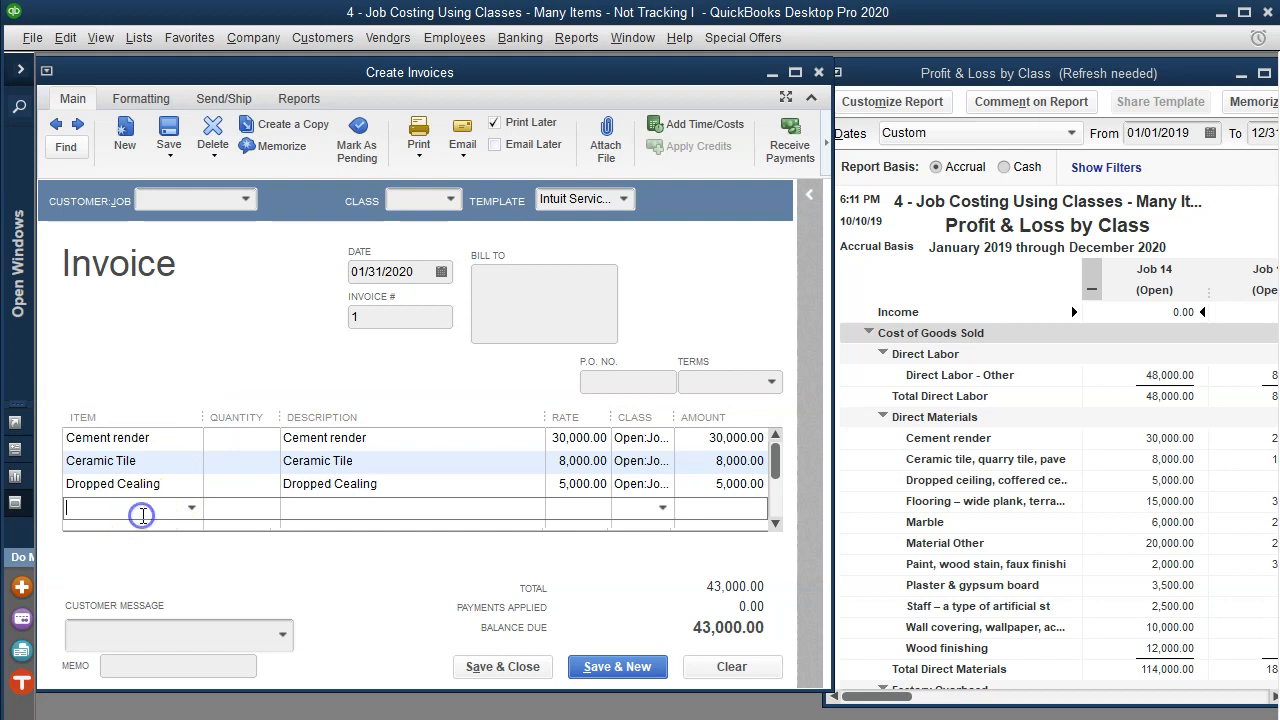
pyautogui.write('Florring')
pyautogui.press('Tab')
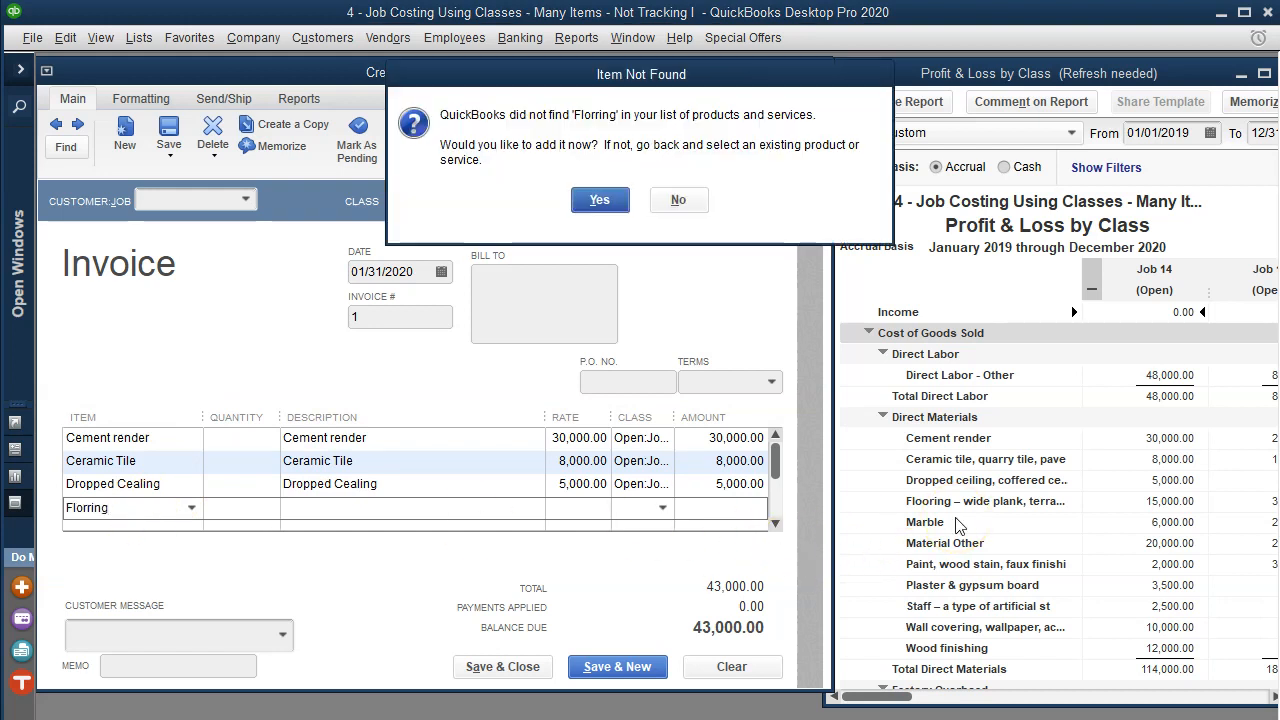
pyautogui.click(603, 198)
pyautogui.press('Tab')
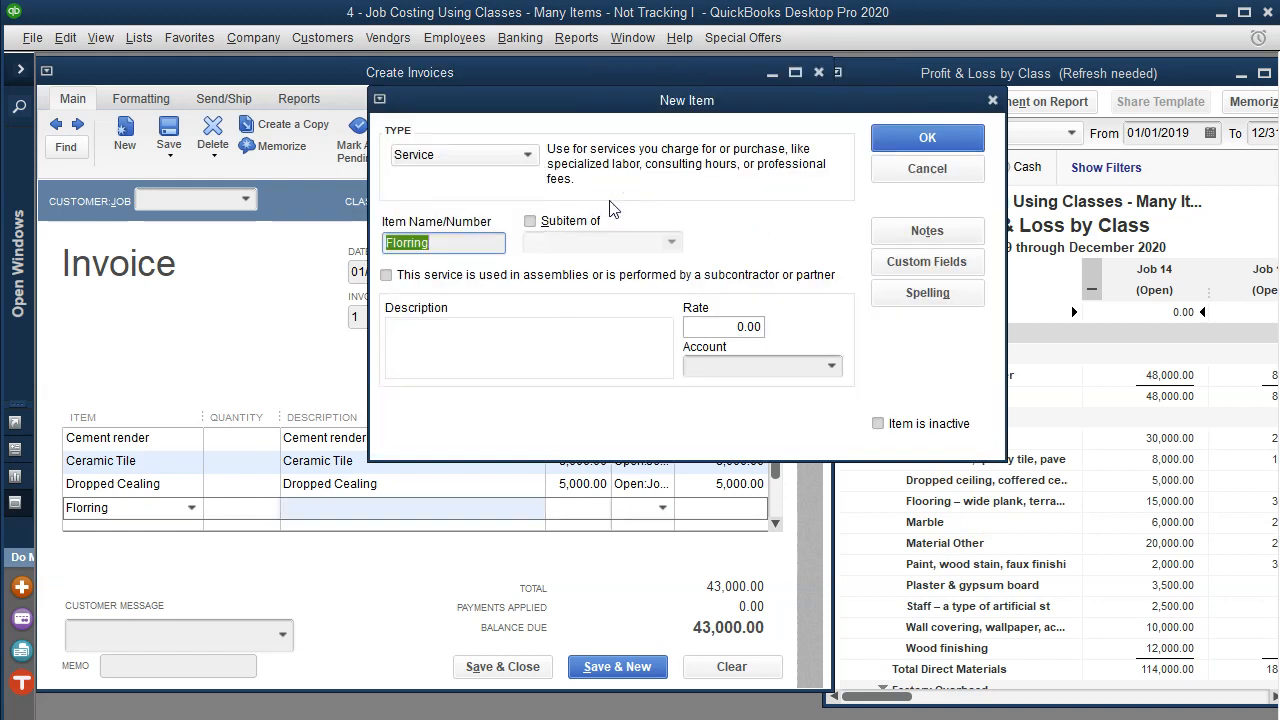
# - Give the Florring item the description Florring and the Income account, and save it without spelling corrections
pyautogui.press('Tab')
pyautogui.press('Tab')
pyautogui.press('Tab')
pyautogui.press('Tab')
pyautogui.press('Tab')
pyautogui.write('Income')
pyautogui.press('Tab')
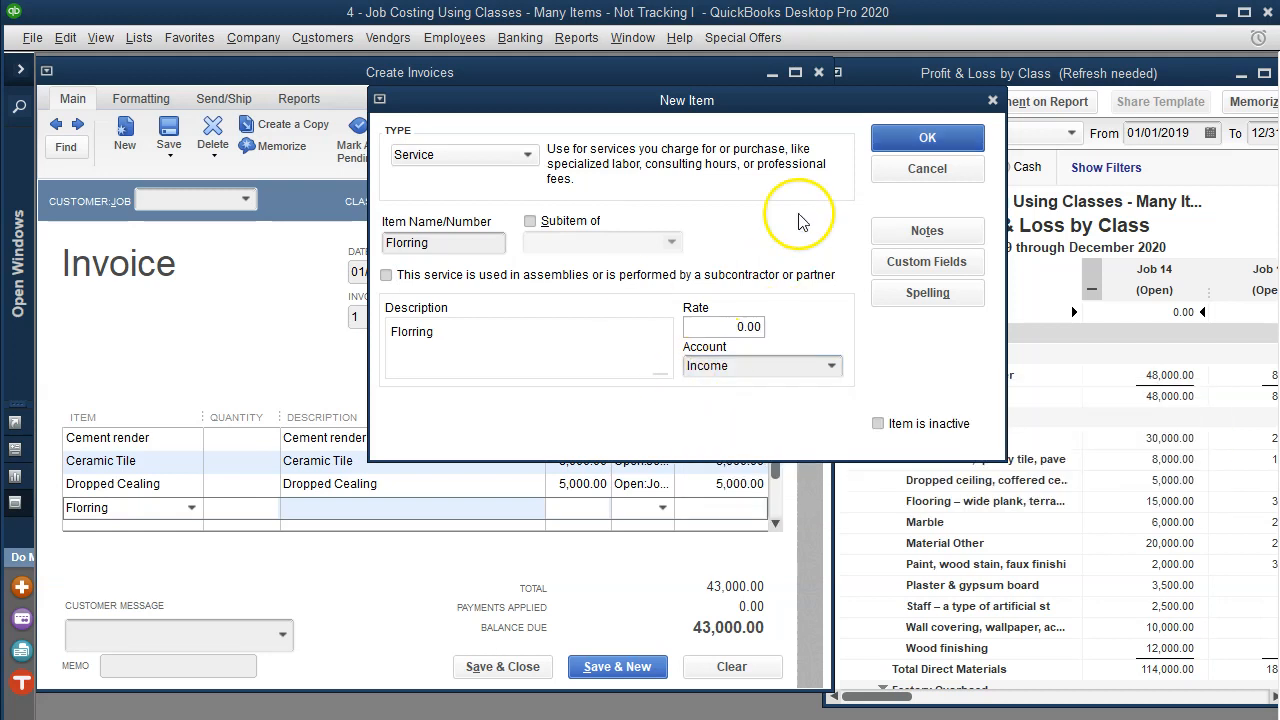
pyautogui.click(905, 138)
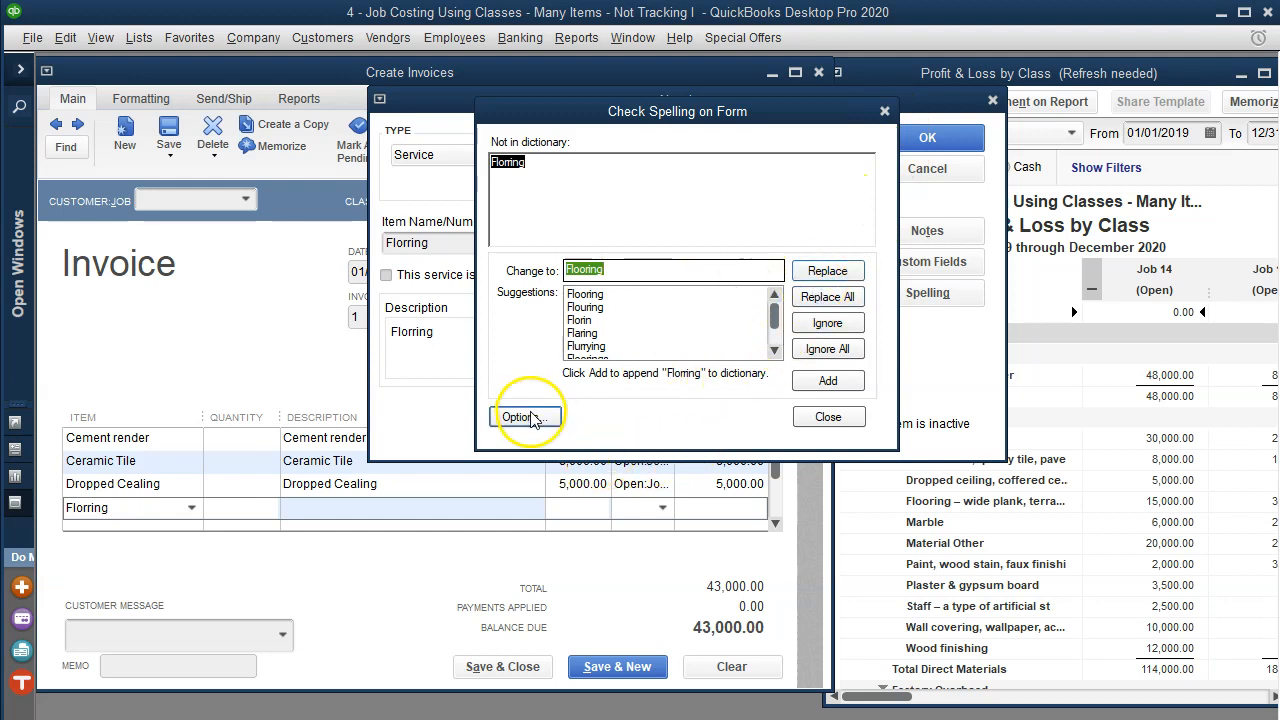
pyautogui.click(903, 130)
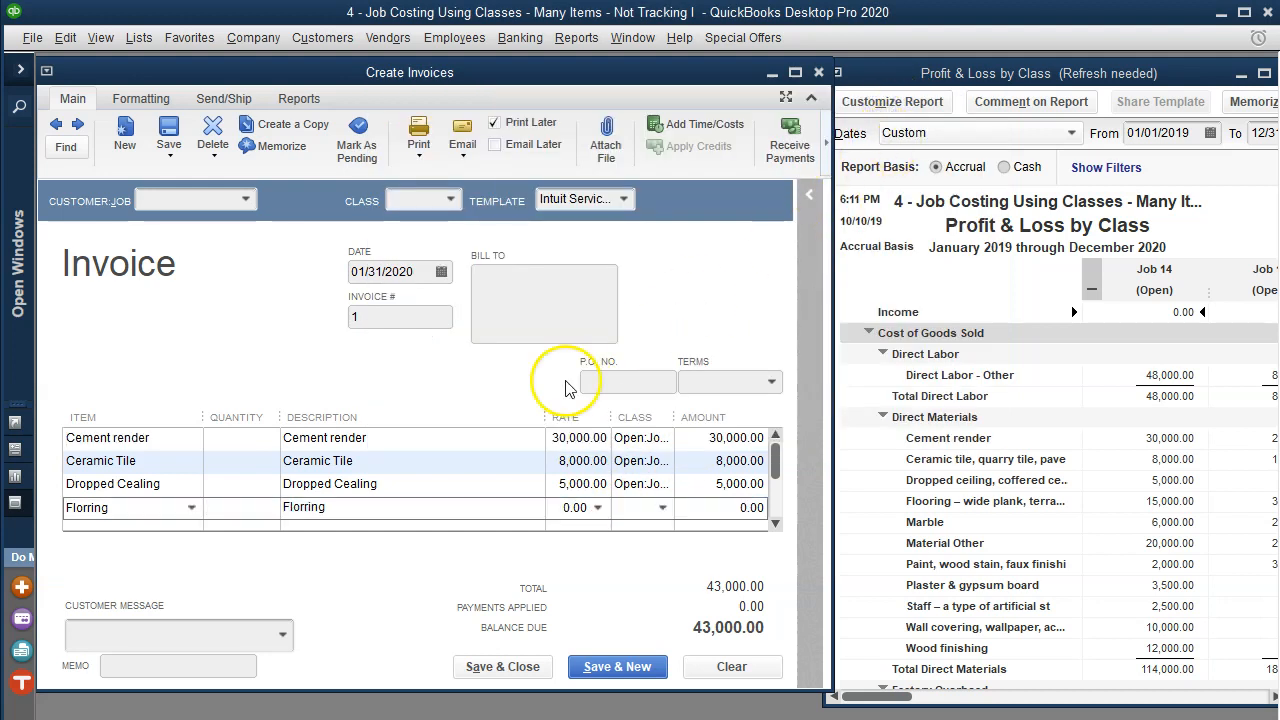
# - Bill the Florring line at a rate of 15,000 under class Job 14, widening the Rate column to show full amounts
pyautogui.press('Tab')
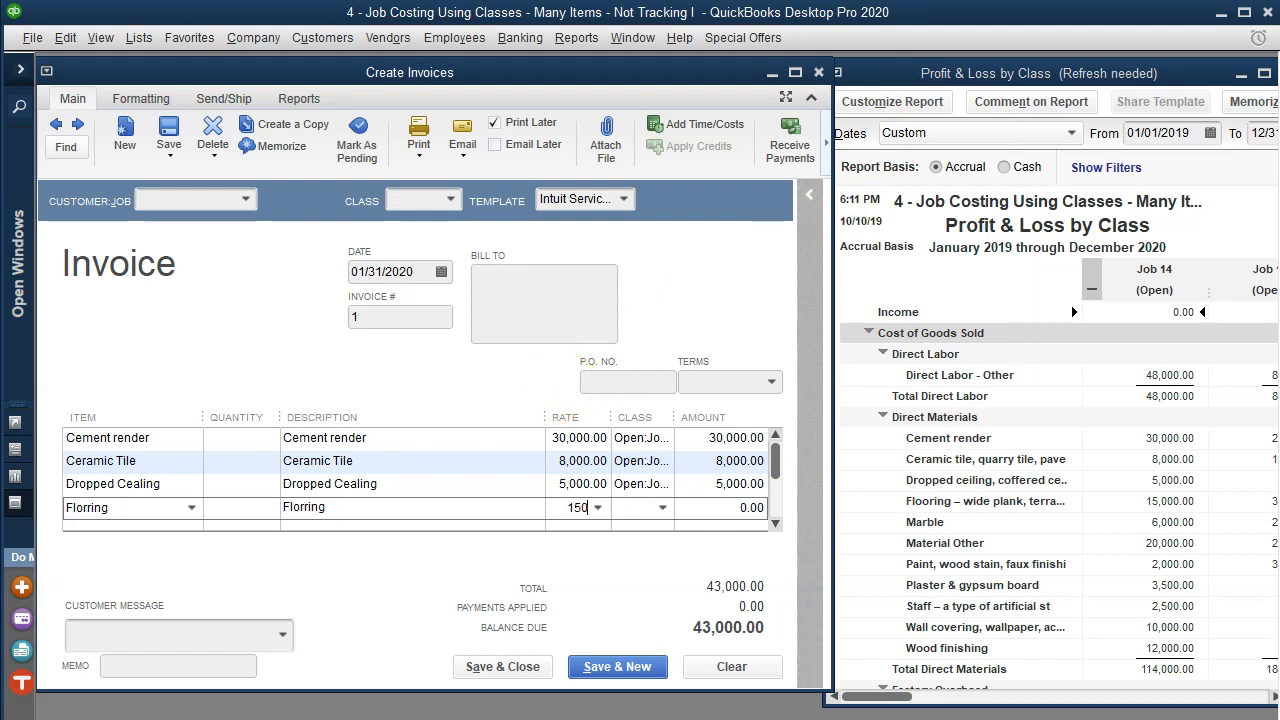
pyautogui.press('Tab')
pyautogui.write('14')
pyautogui.moveTo(546, 417); pyautogui.dragTo(487, 420)
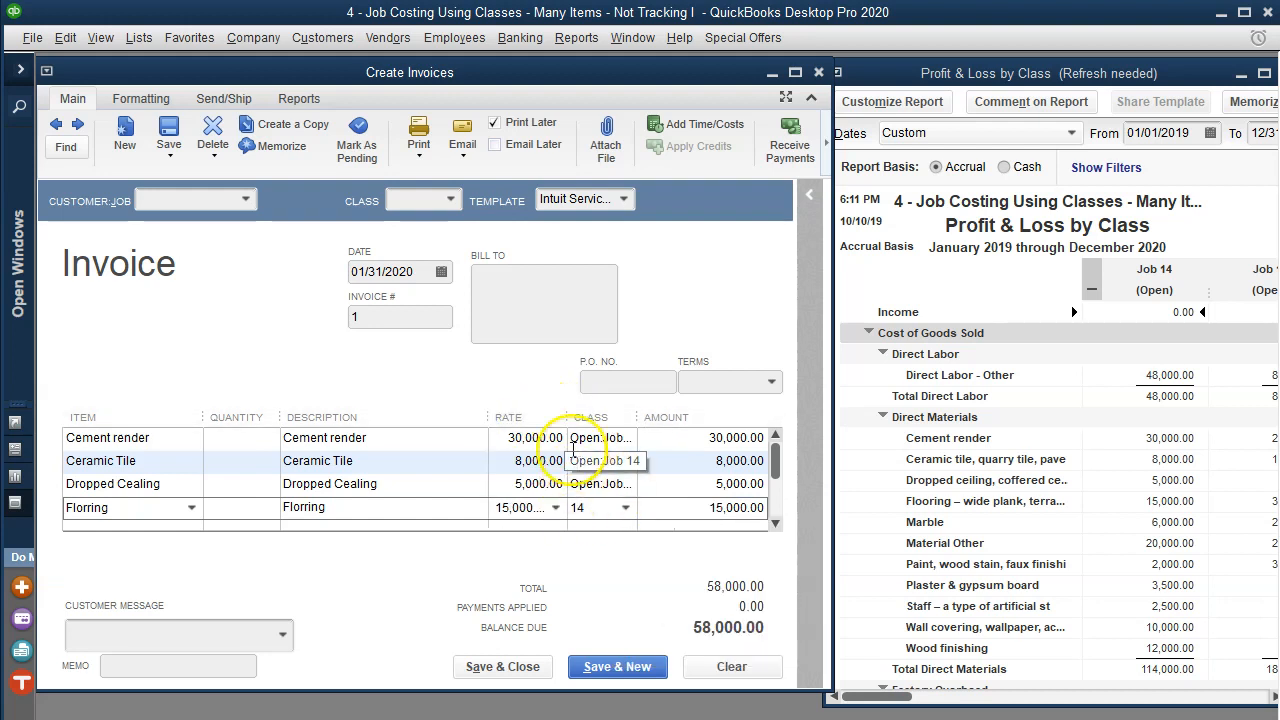
pyautogui.moveTo(568, 417); pyautogui.dragTo(590, 418)
pyautogui.moveTo(626, 506); pyautogui.dragTo(565, 497)
pyautogui.write('14')
pyautogui.press('Tab')
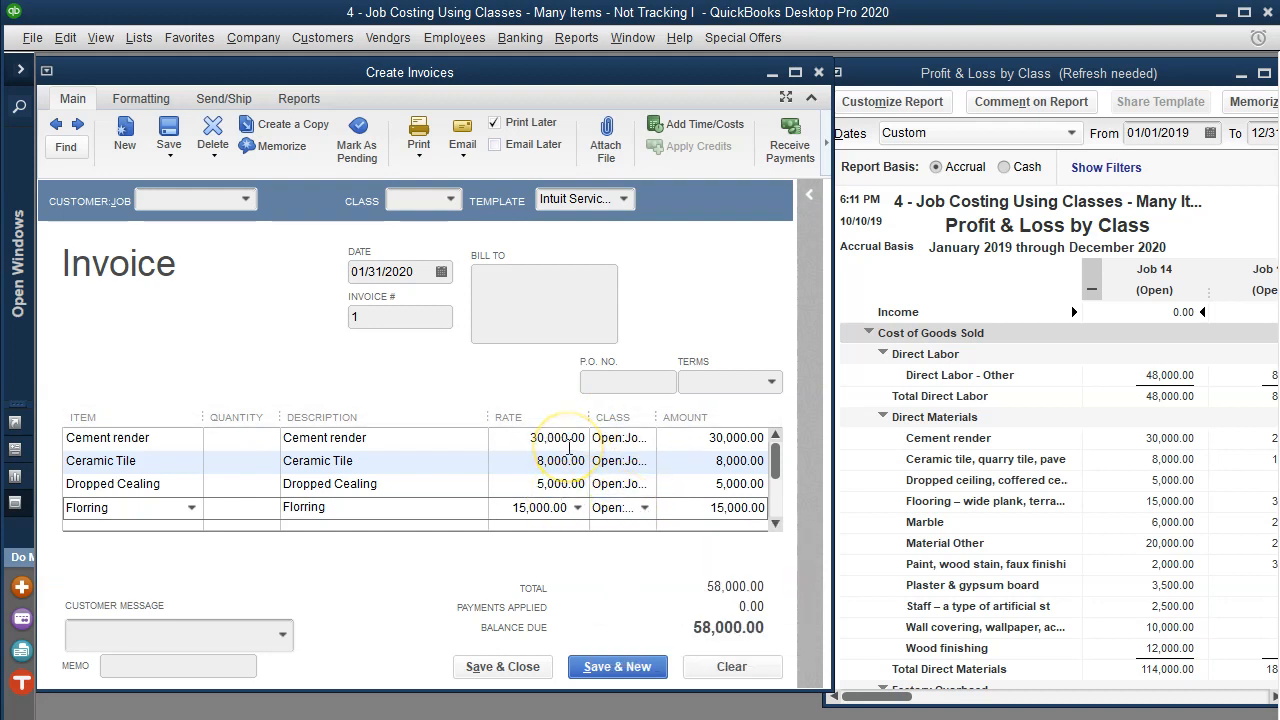
# - Set up a new service item named Marble from the invoice's fifth line, with Marble as its description
pyautogui.press('Tab')
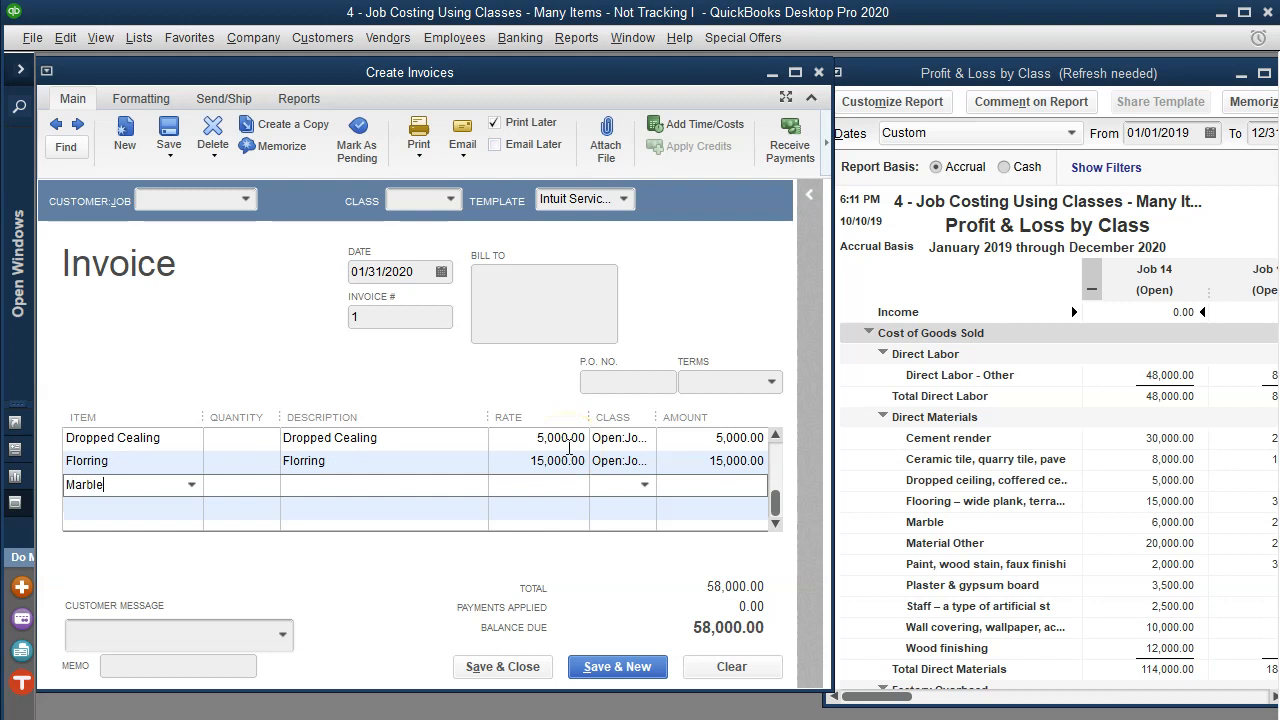
pyautogui.press('Tab')
pyautogui.press('Return')
pyautogui.press('Tab')
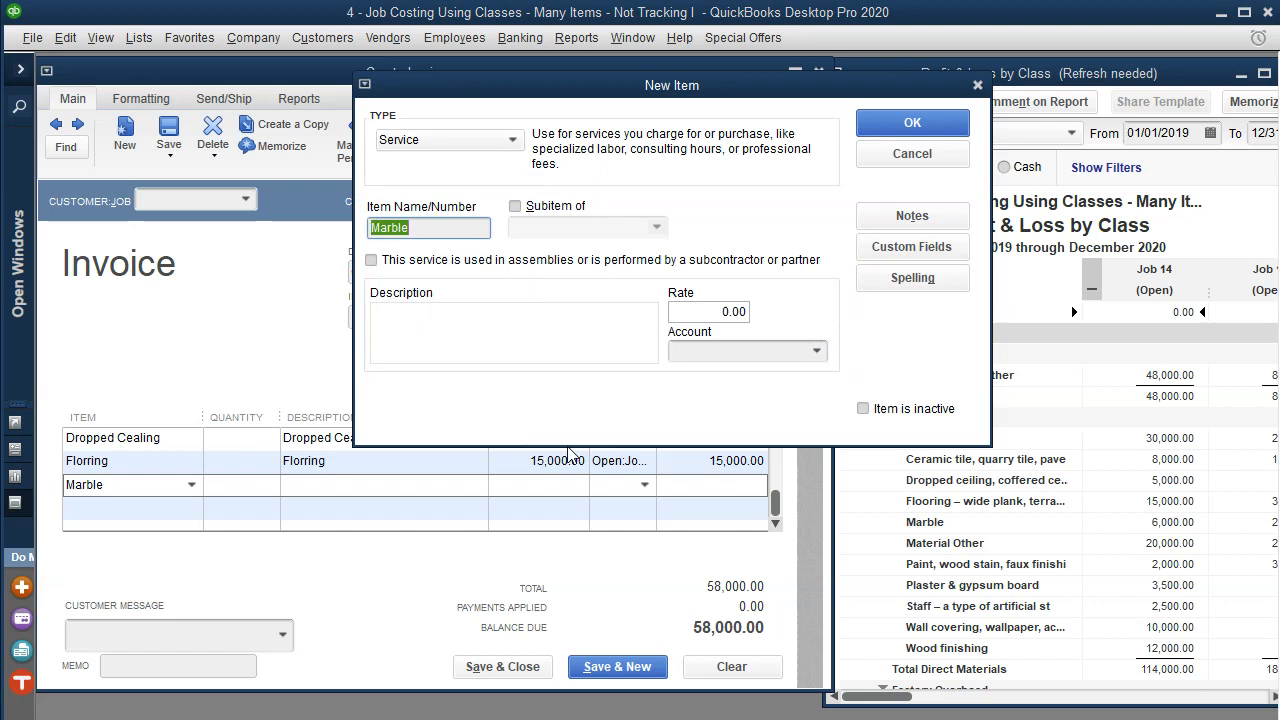
pyautogui.press('Tab')
pyautogui.press('Tab')
pyautogui.press('Tab')
pyautogui.write('Marble')
# - Assign the Income account to the Marble item and save the item
pyautogui.press('Tab')
pyautogui.press('Tab')
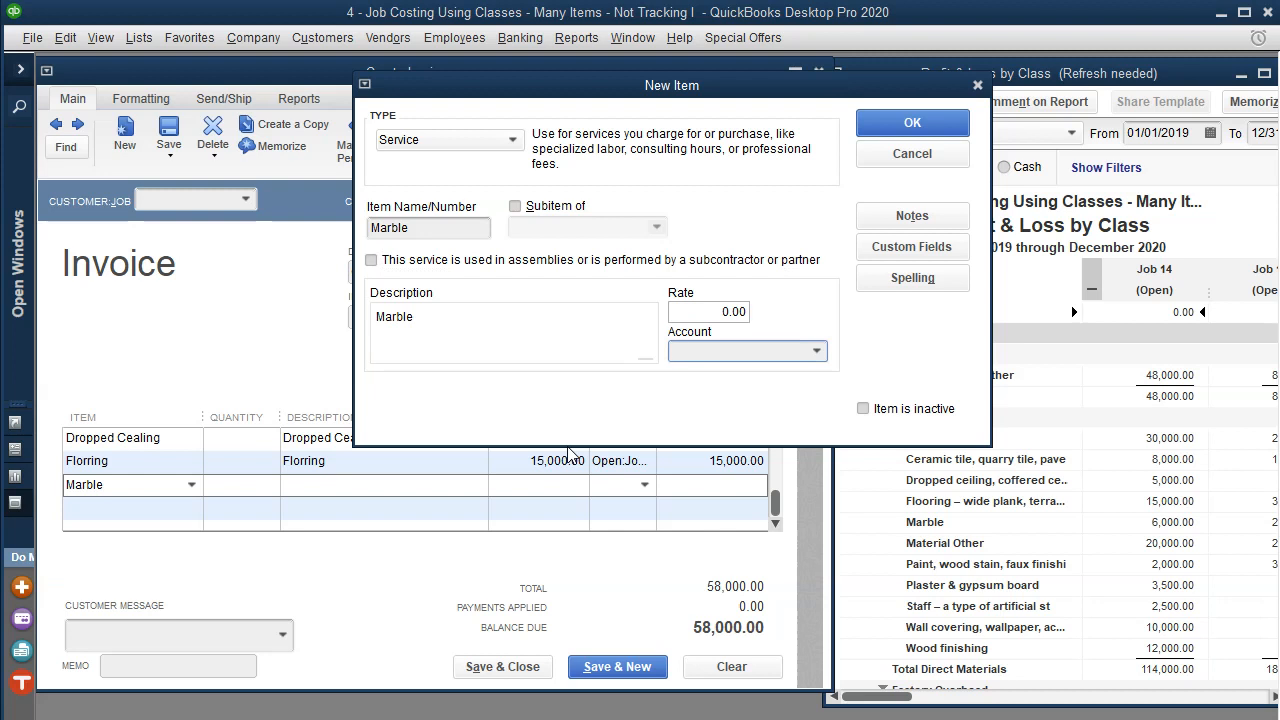
pyautogui.write('Income')
pyautogui.press('Tab')
pyautogui.press('Return')
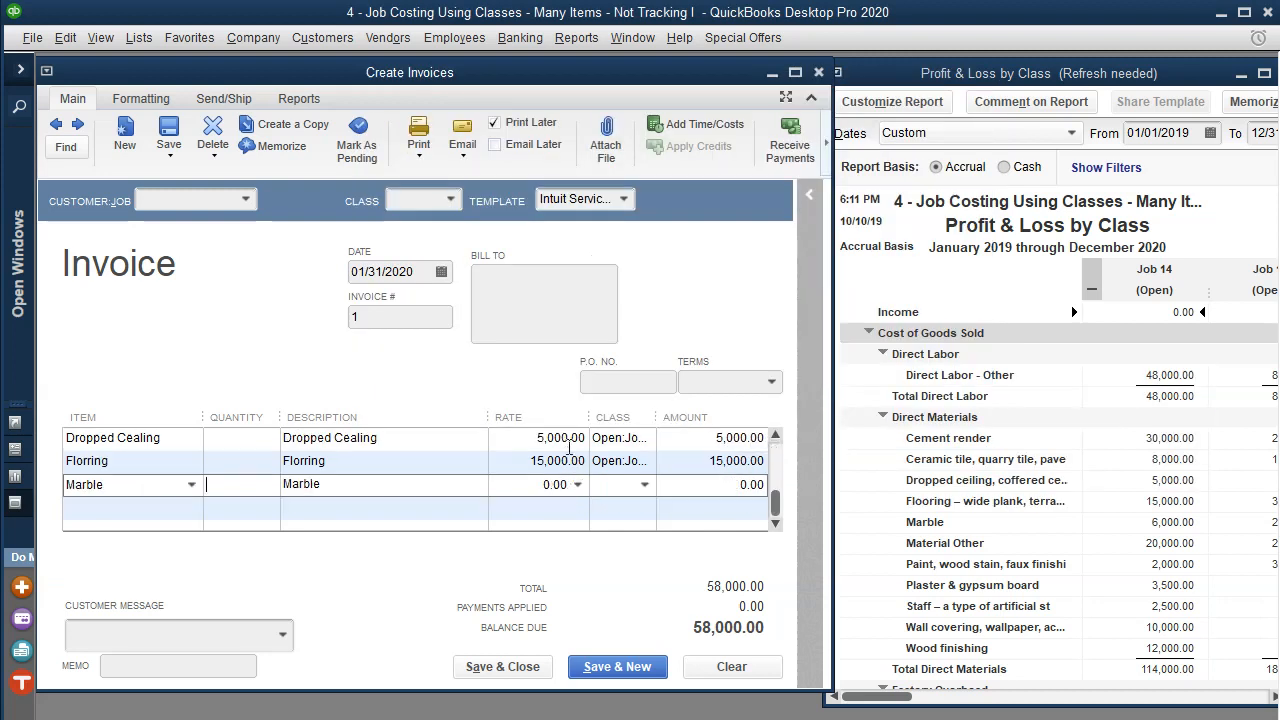
# - Bill the Marble line at a rate of 6,000 and assign it to class Job 14
pyautogui.click(571, 521)
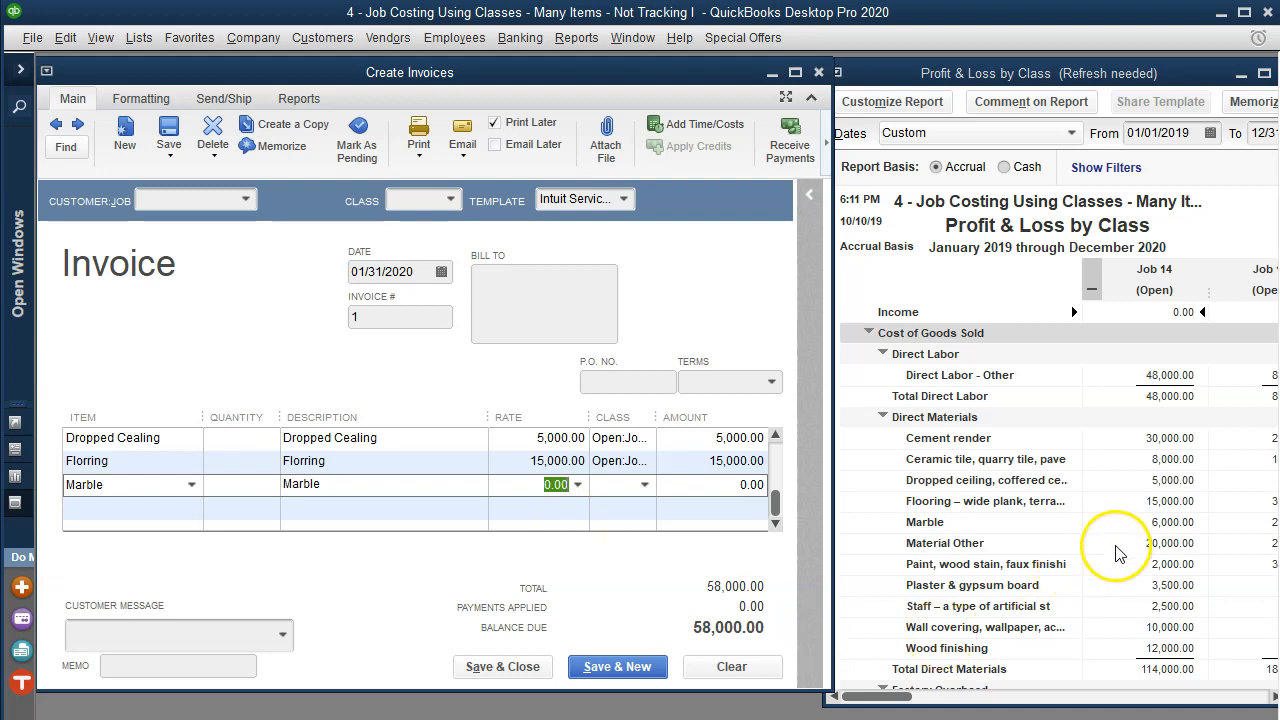
pyautogui.write('6,000')
pyautogui.press('Tab')
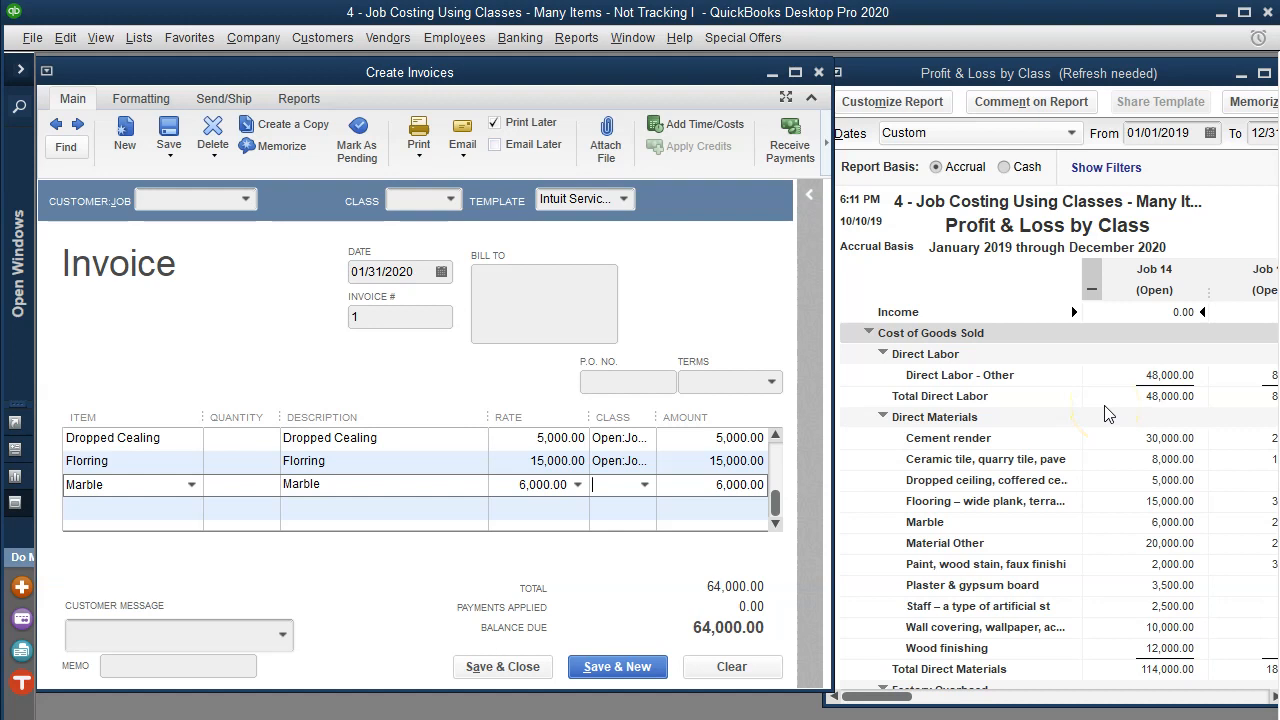
pyautogui.write('14')
pyautogui.press('Down')
pyautogui.press('Down')
pyautogui.press('Tab')
pyautogui.press('Tab')
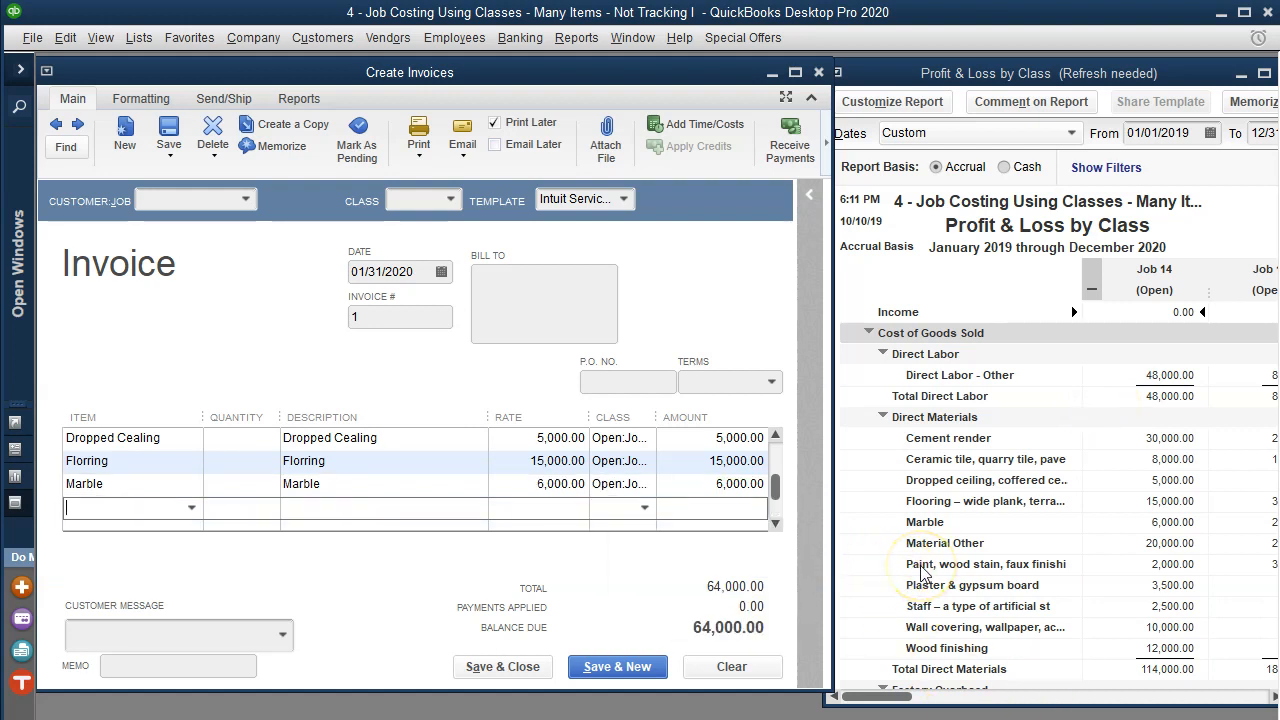
# - Set up a new service item named Materials Other from the invoice's sixth line and copy its name into the description
pyautogui.write('Materia')
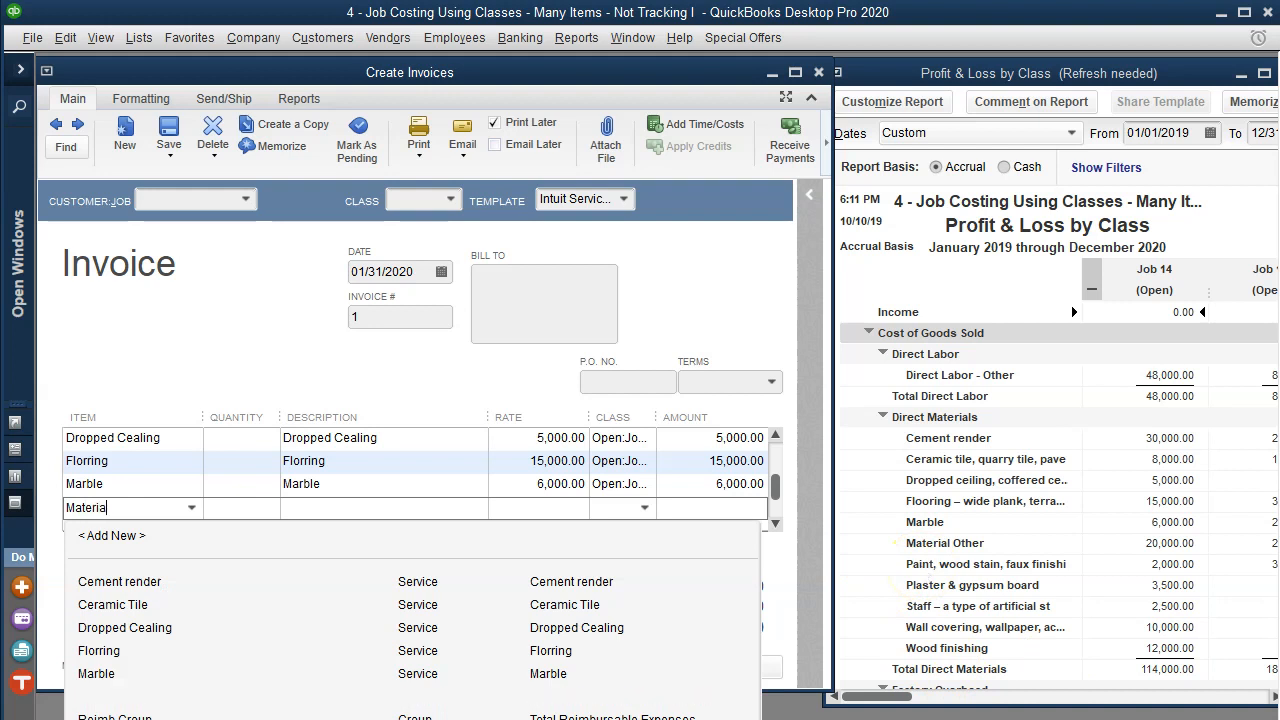
pyautogui.write('ls Other')
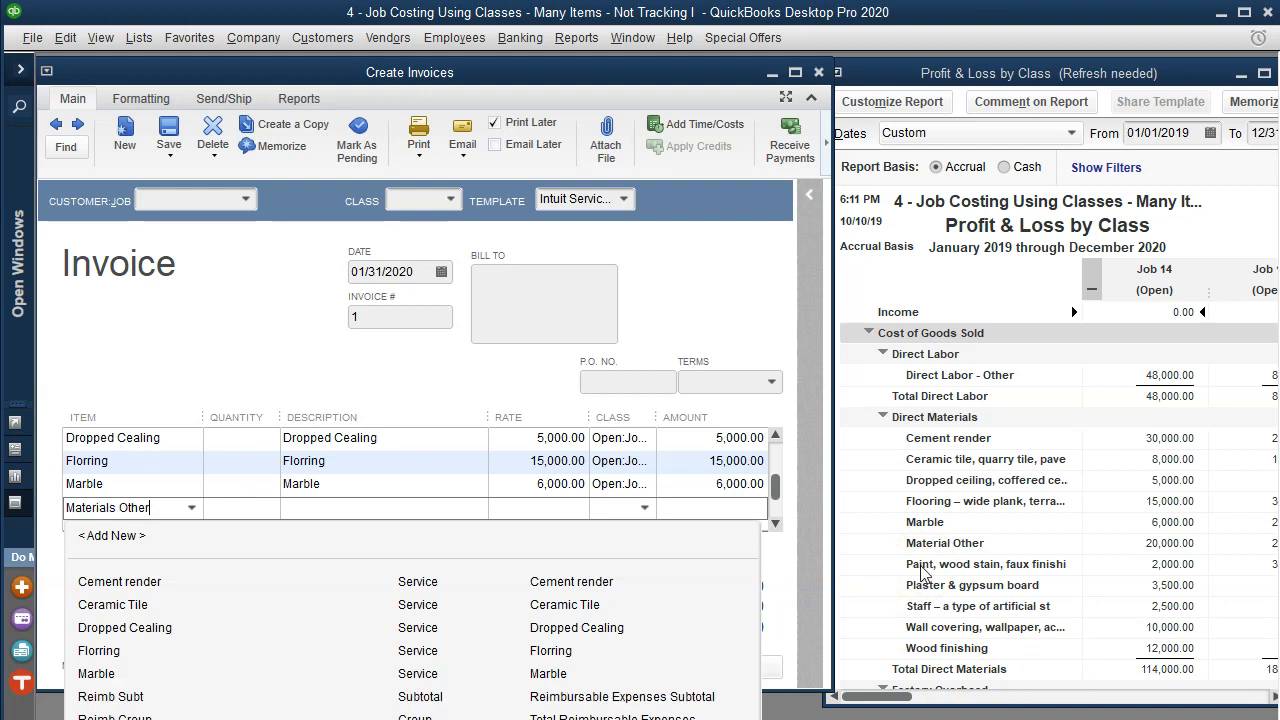
pyautogui.press('Tab')
pyautogui.press('Return')
pyautogui.press('Tab')
pyautogui.hotkey('ctrl', 'c')
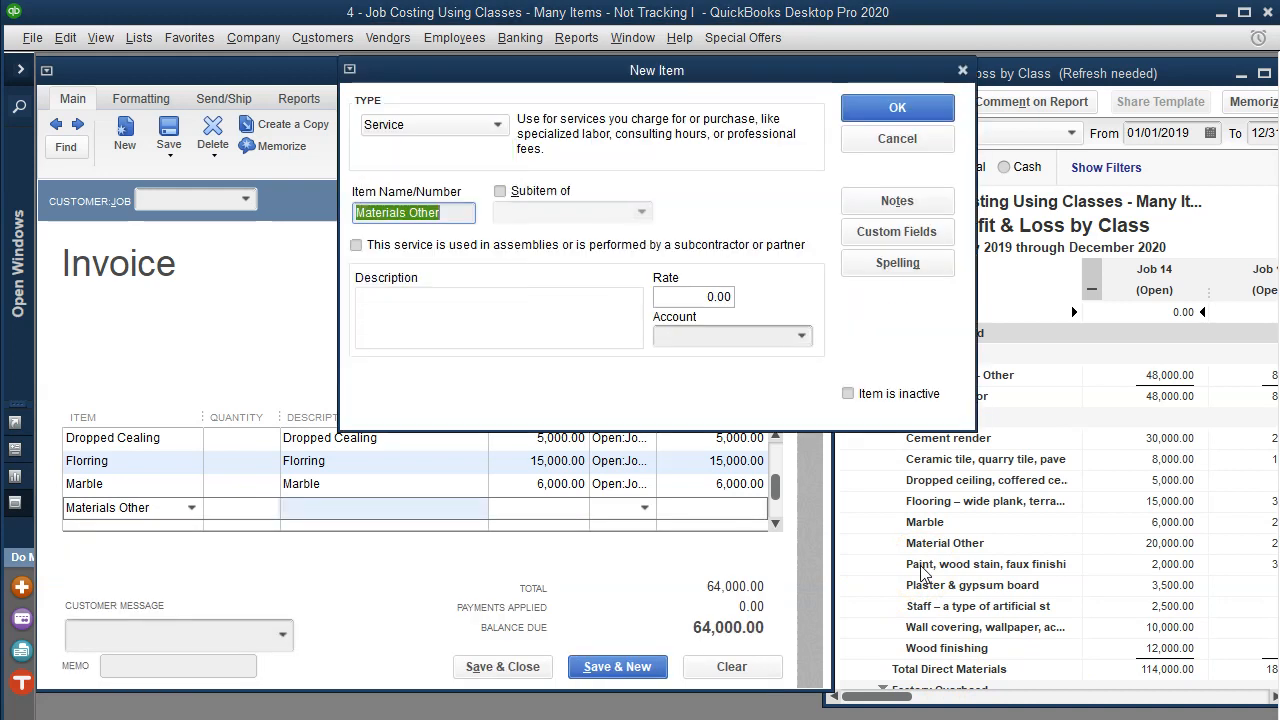
pyautogui.press('Tab')
pyautogui.press('Tab')
pyautogui.press('Tab')
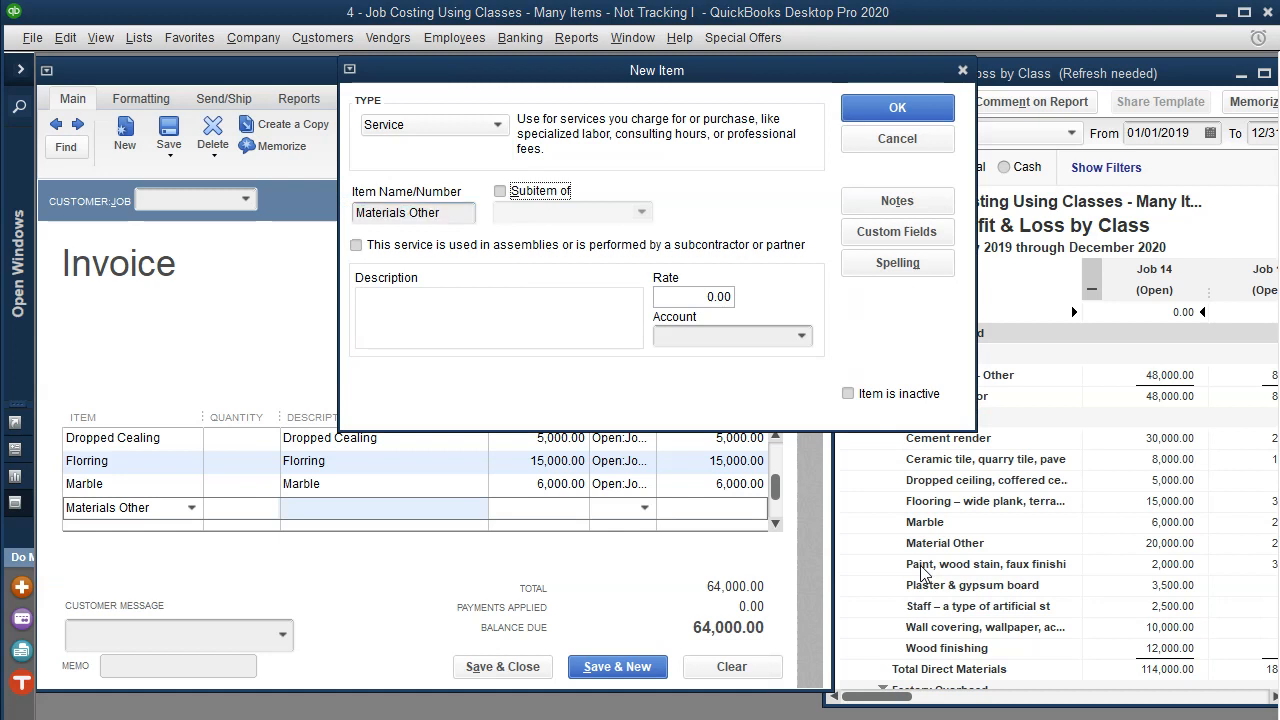
pyautogui.hotkey('ctrl', 'v')
# - Assign the Income account to the Materials Other item and save the item
pyautogui.press('Tab')
pyautogui.press('Tab')
pyautogui.write('In')
pyautogui.press('Tab')
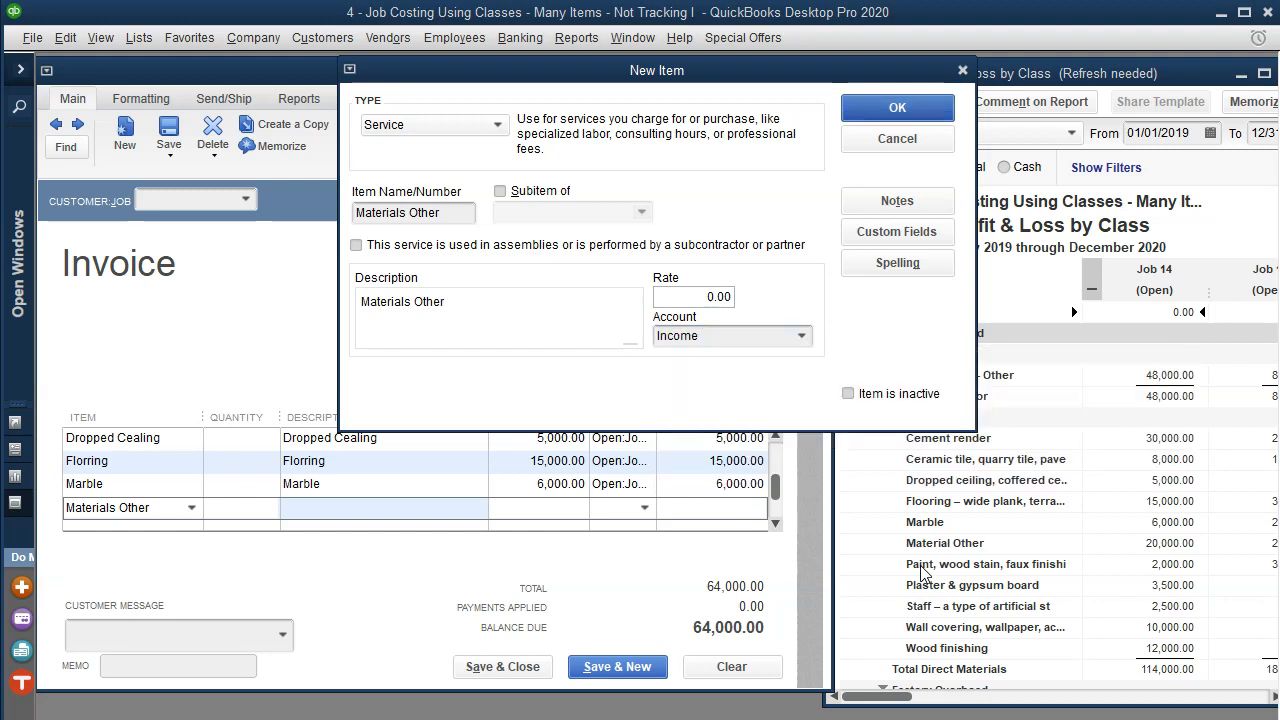
pyautogui.press('Return')
# - Bill the Materials Other line at a rate of 20,000 and assign it to class Job 14
pyautogui.press('Tab')
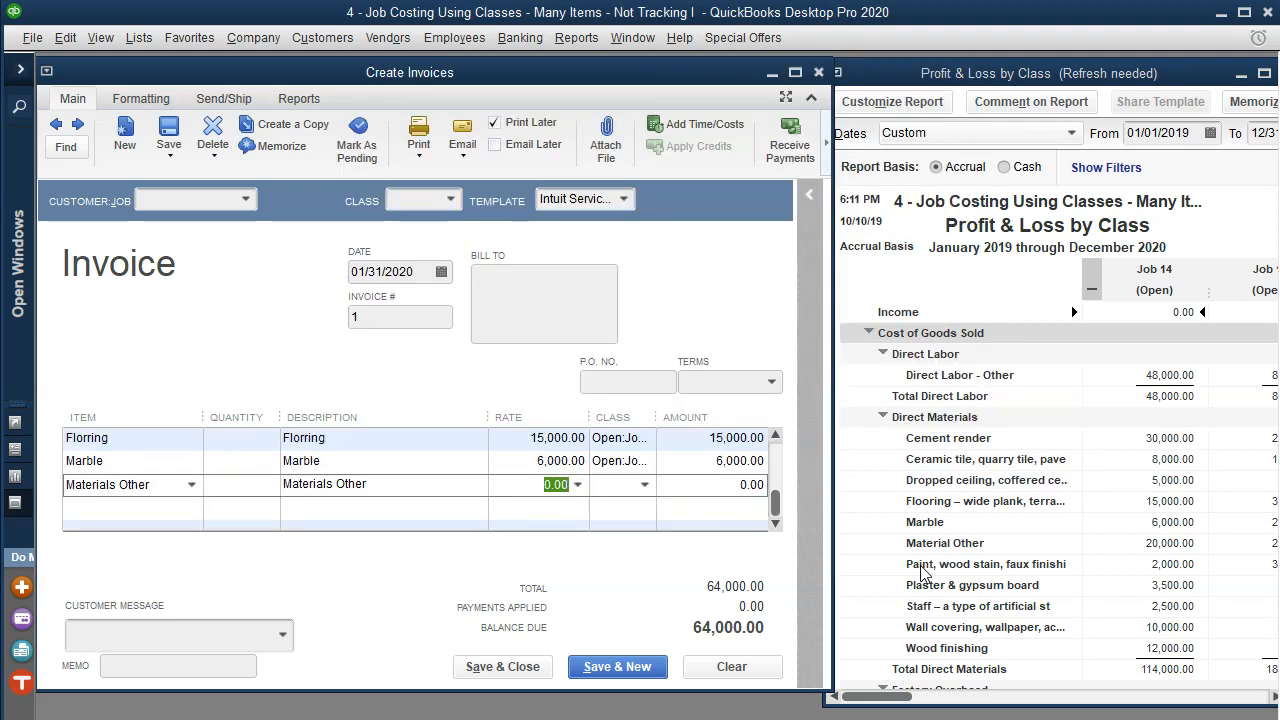
pyautogui.write('20000')
pyautogui.press('Tab')
pyautogui.write('1')
pyautogui.press('Tab')
pyautogui.press('Tab')
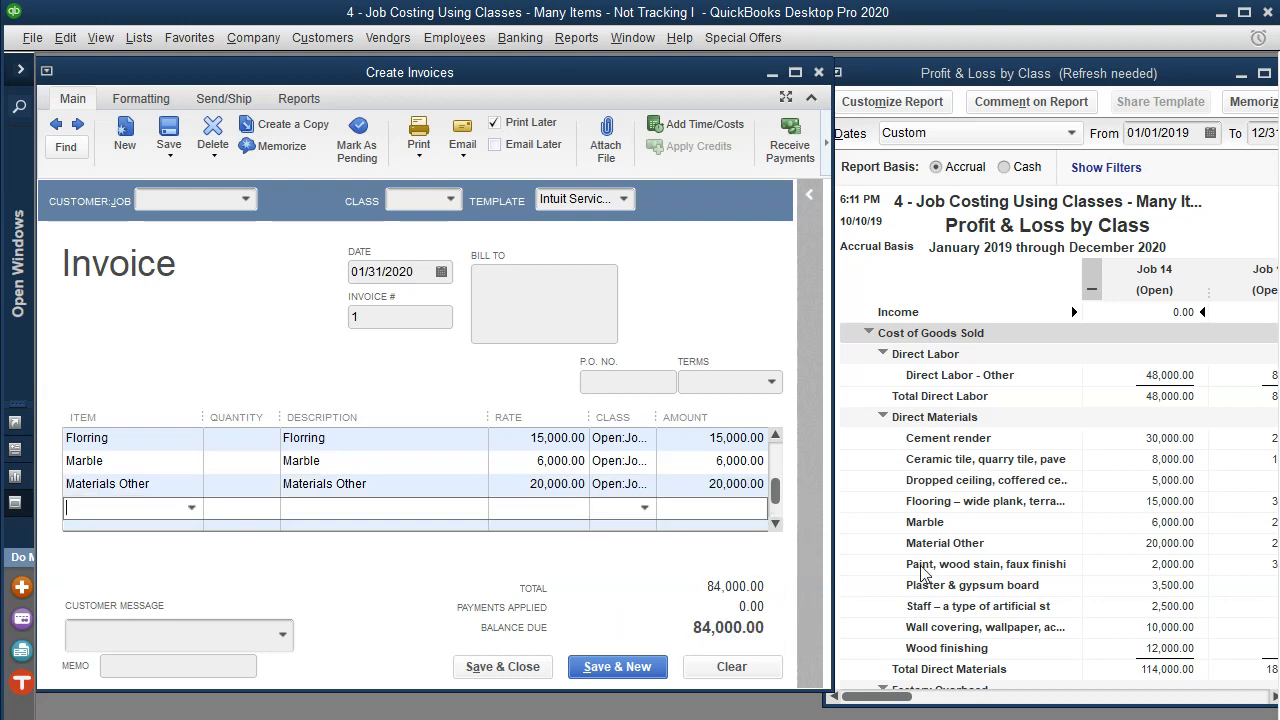
# - Set up a new service item named Paint from the invoice's seventh line, with Paint as its description
pyautogui.write('P')
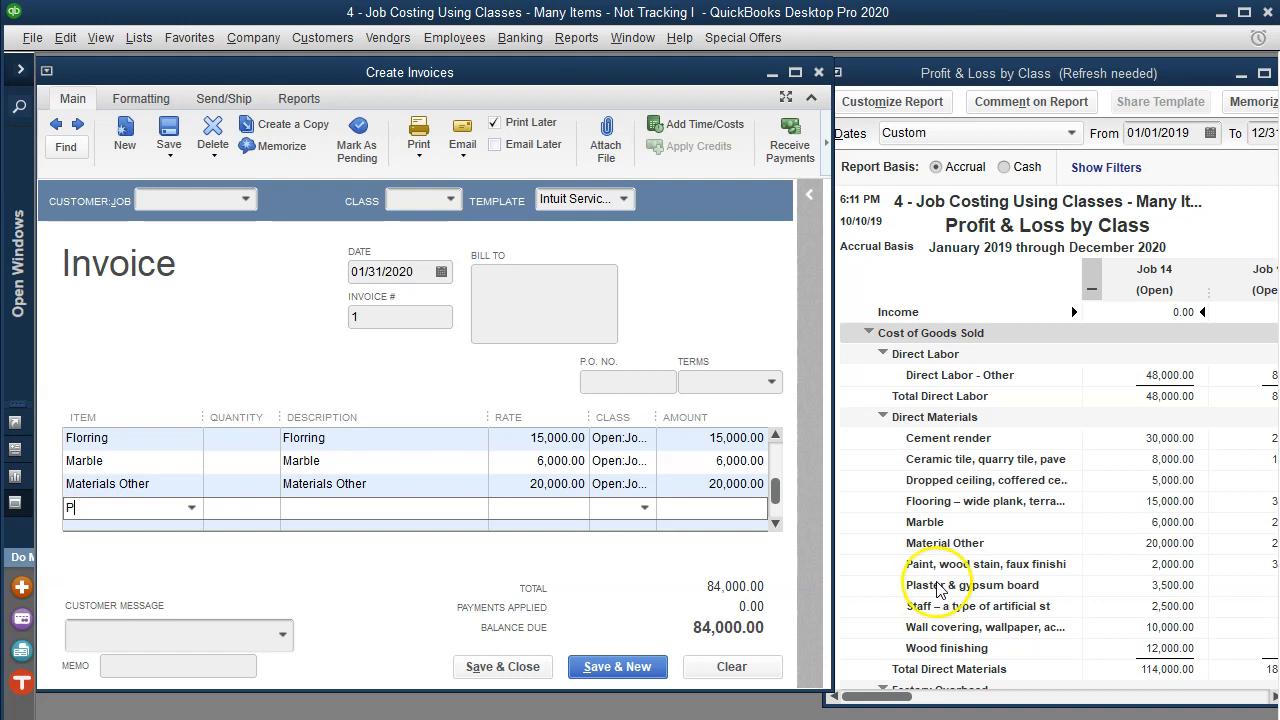
pyautogui.write('aint')
pyautogui.press('Tab')
pyautogui.press('Return')
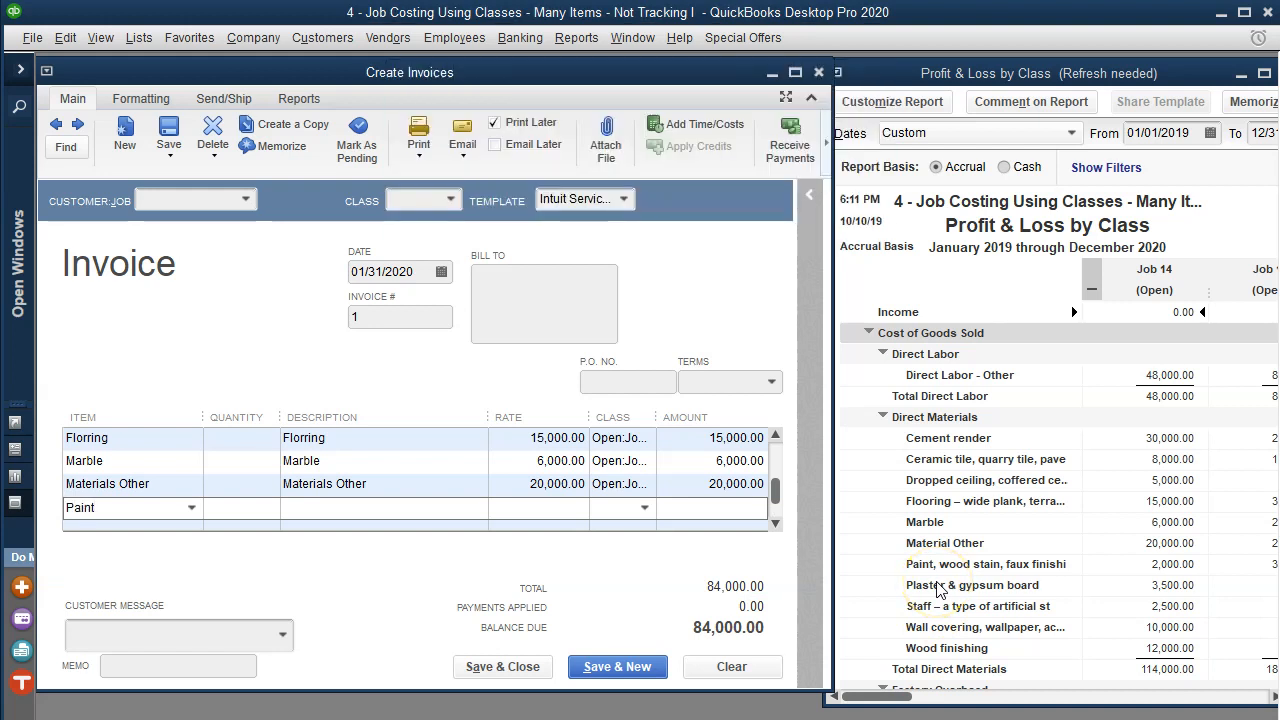
pyautogui.press('Return')
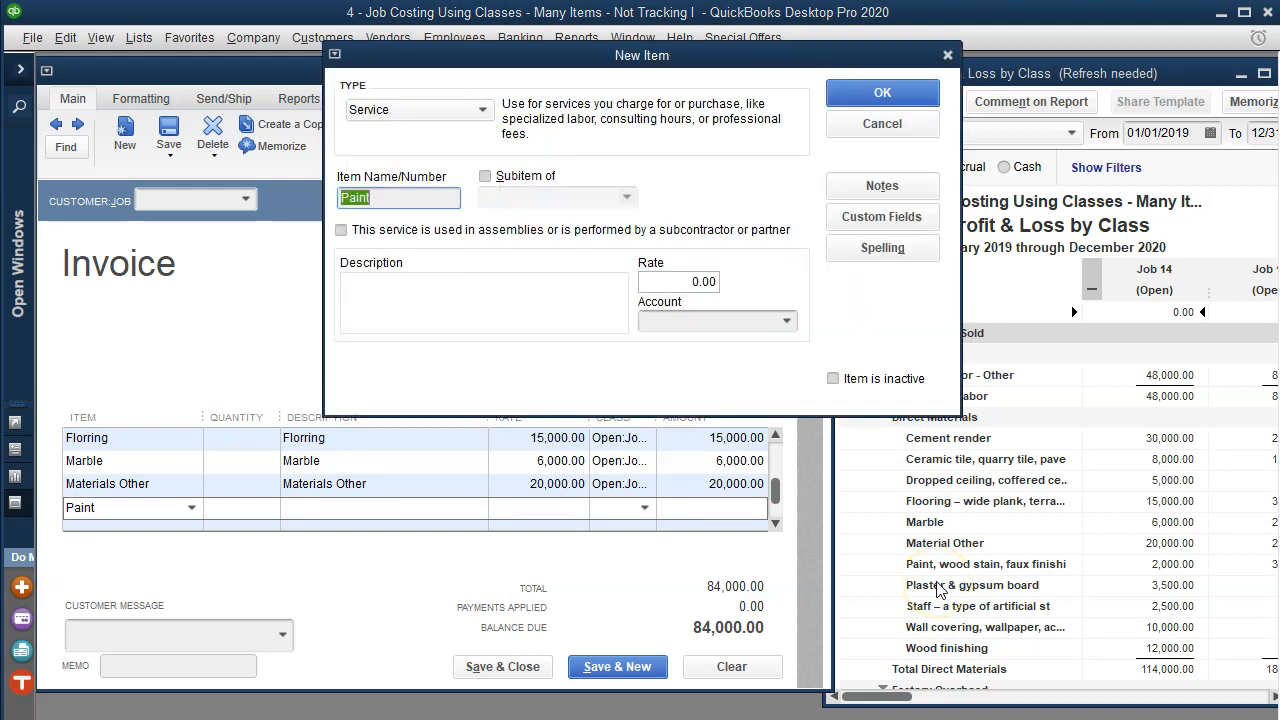
pyautogui.press('Tab')
pyautogui.press('Tab')
pyautogui.press('Tab')
pyautogui.write('Paint')
# - Assign the Income account to the Paint item and save the item
pyautogui.press('Tab')
pyautogui.press('Tab')
pyautogui.write('Income')
pyautogui.press('Tab')
pyautogui.press('Return')
pyautogui.press('Tab')
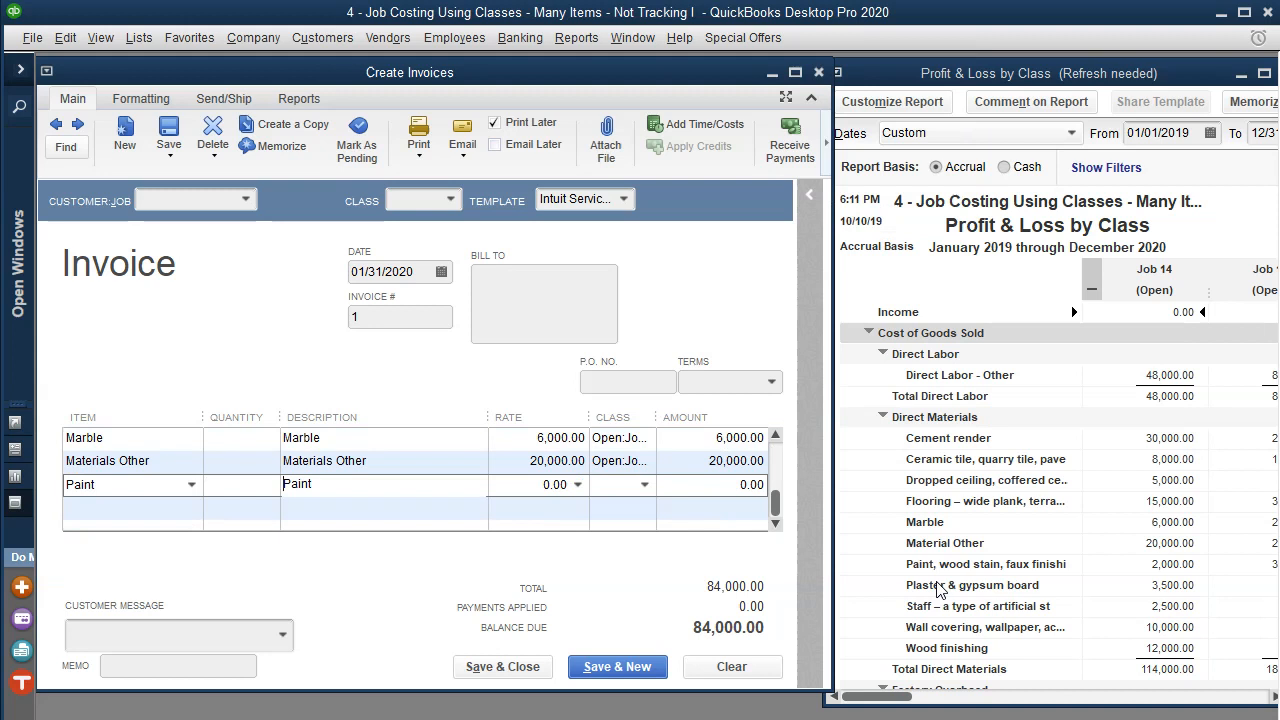
# - Bill the Paint line at a rate of 2,000 and assign it to class Job 14
pyautogui.press('Tab')
pyautogui.write('2000')
pyautogui.press('Tab')
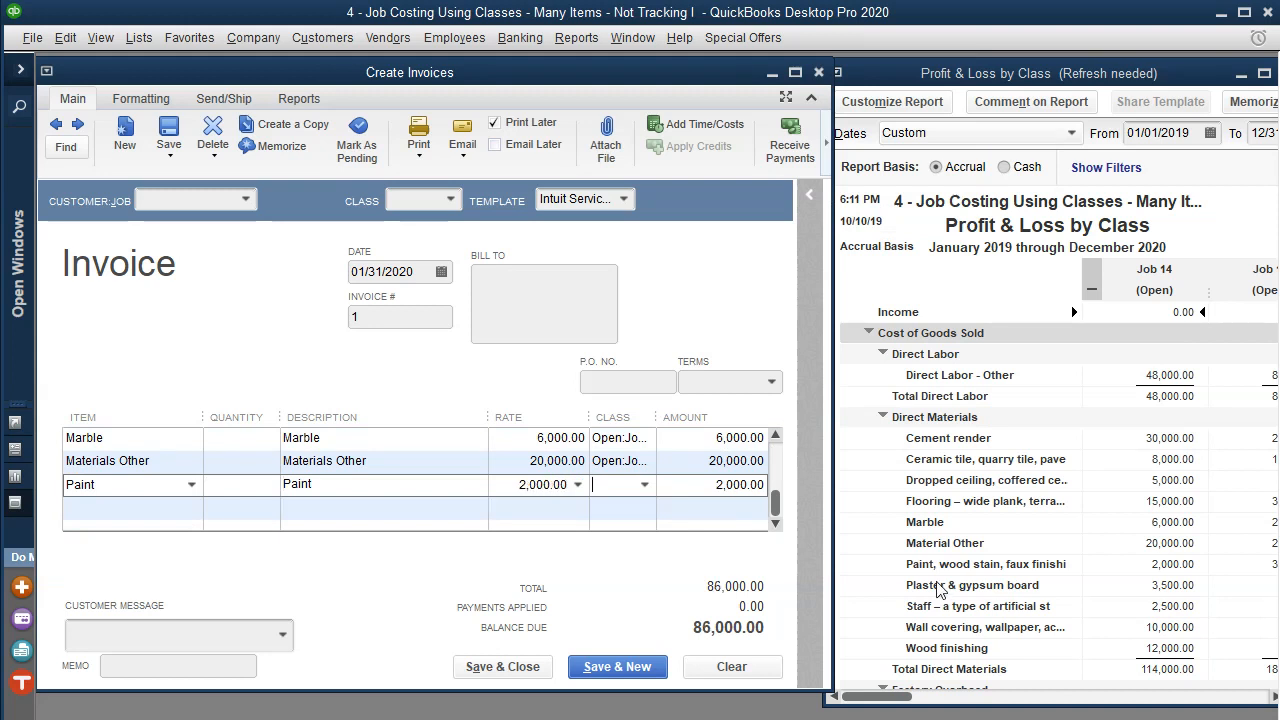
pyautogui.write('Job 14')
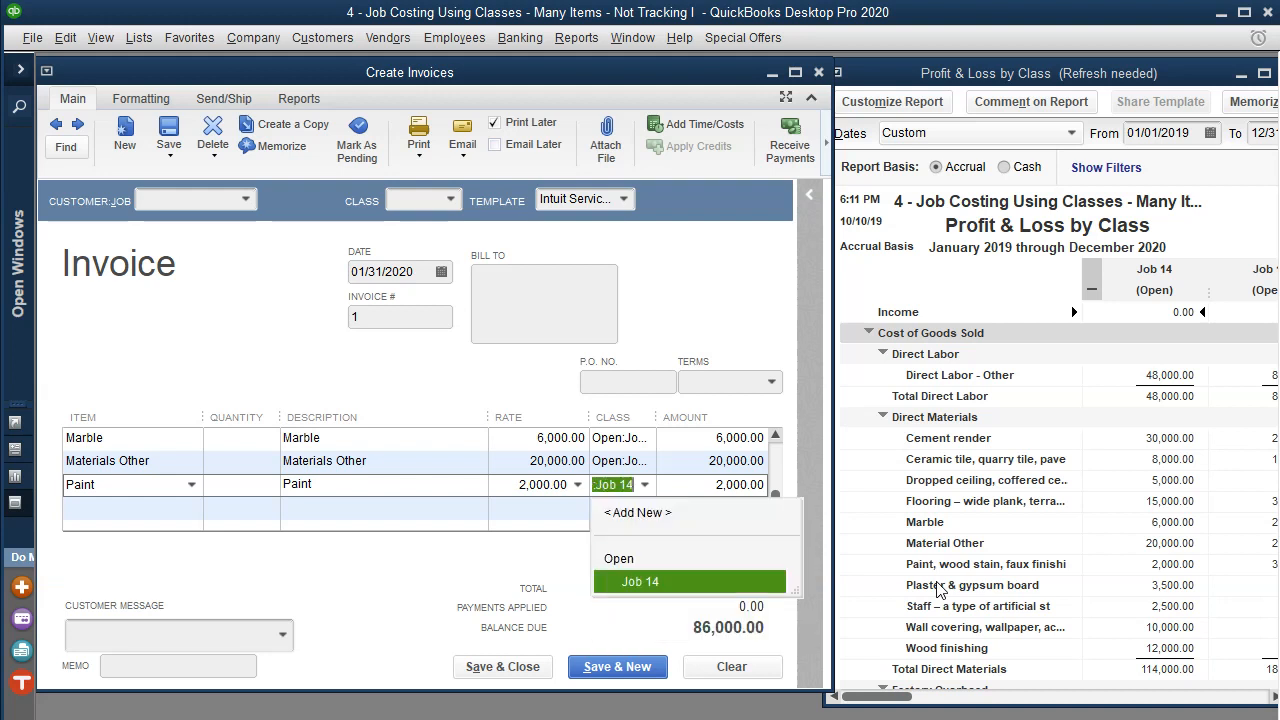
pyautogui.press('Tab')
pyautogui.press('Tab')
# - Set up a new service item named Plaster from the invoice's eighth line, with Plaster as its description
pyautogui.write('Plaster')
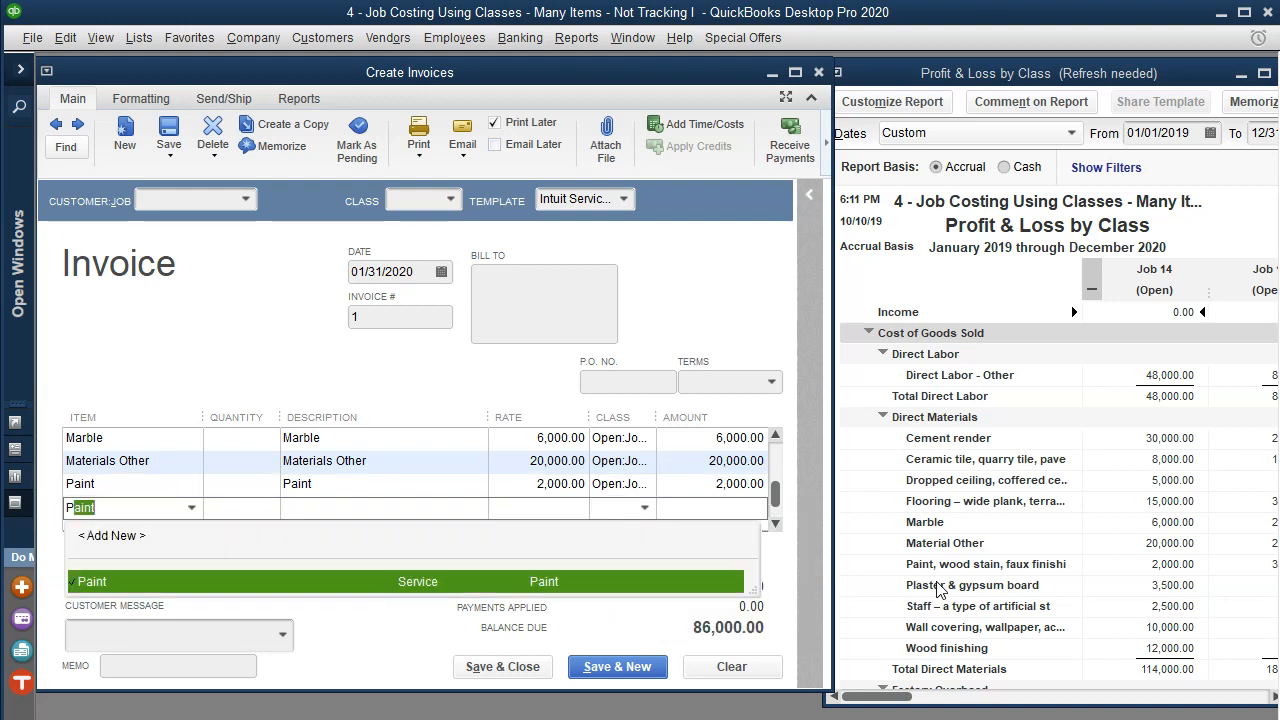
pyautogui.press('Tab')
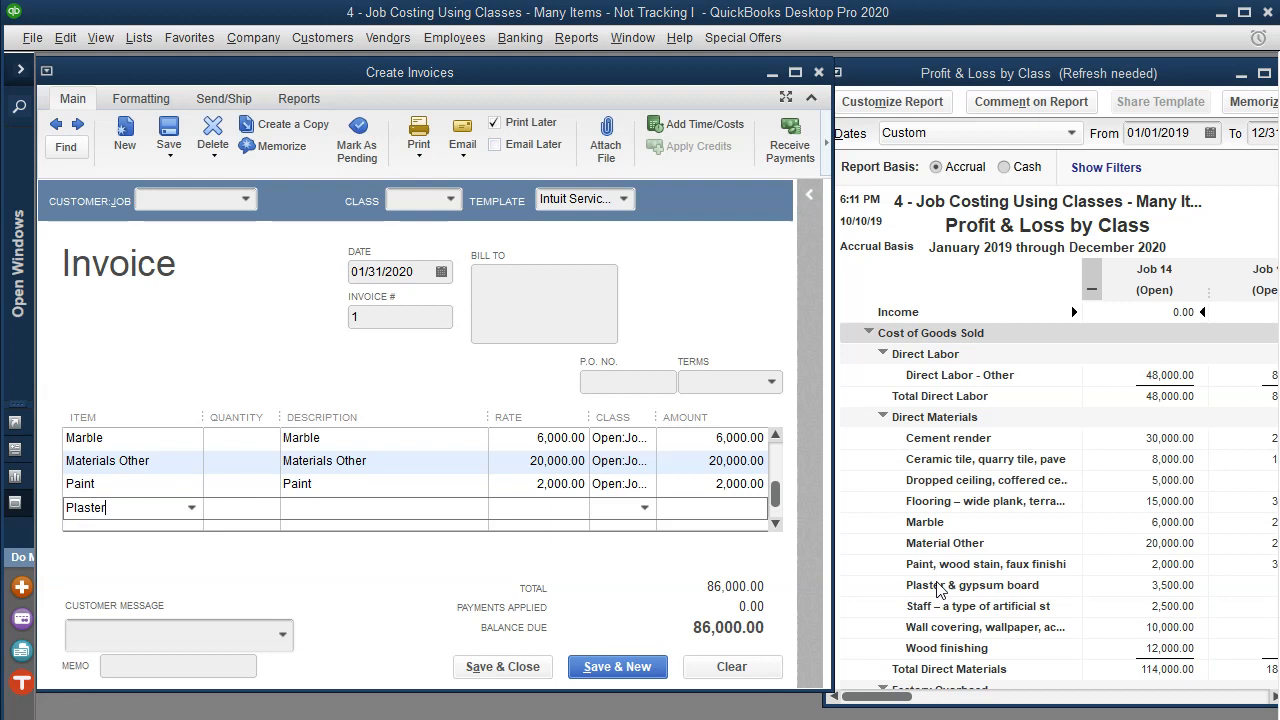
pyautogui.press('Return')
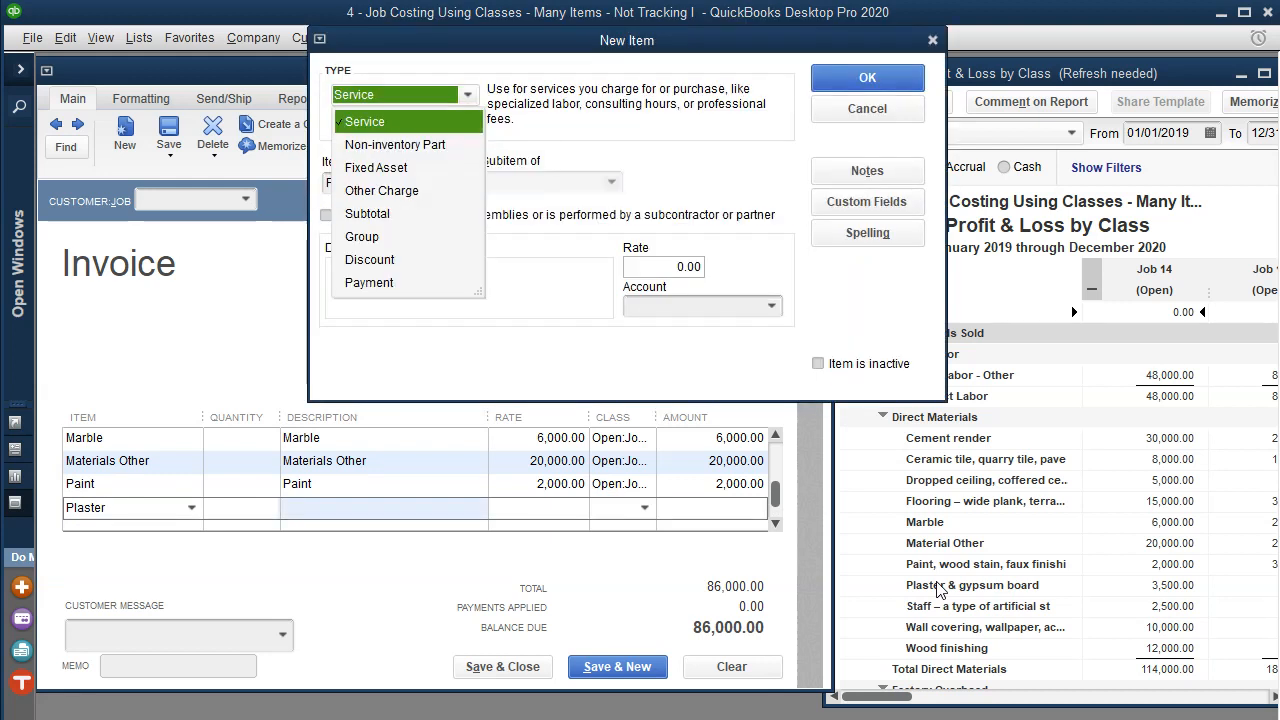
pyautogui.press('Tab')
pyautogui.hotkey('ctrl', 'c')
pyautogui.press('Tab')
pyautogui.press('Tab')
pyautogui.press('Tab')
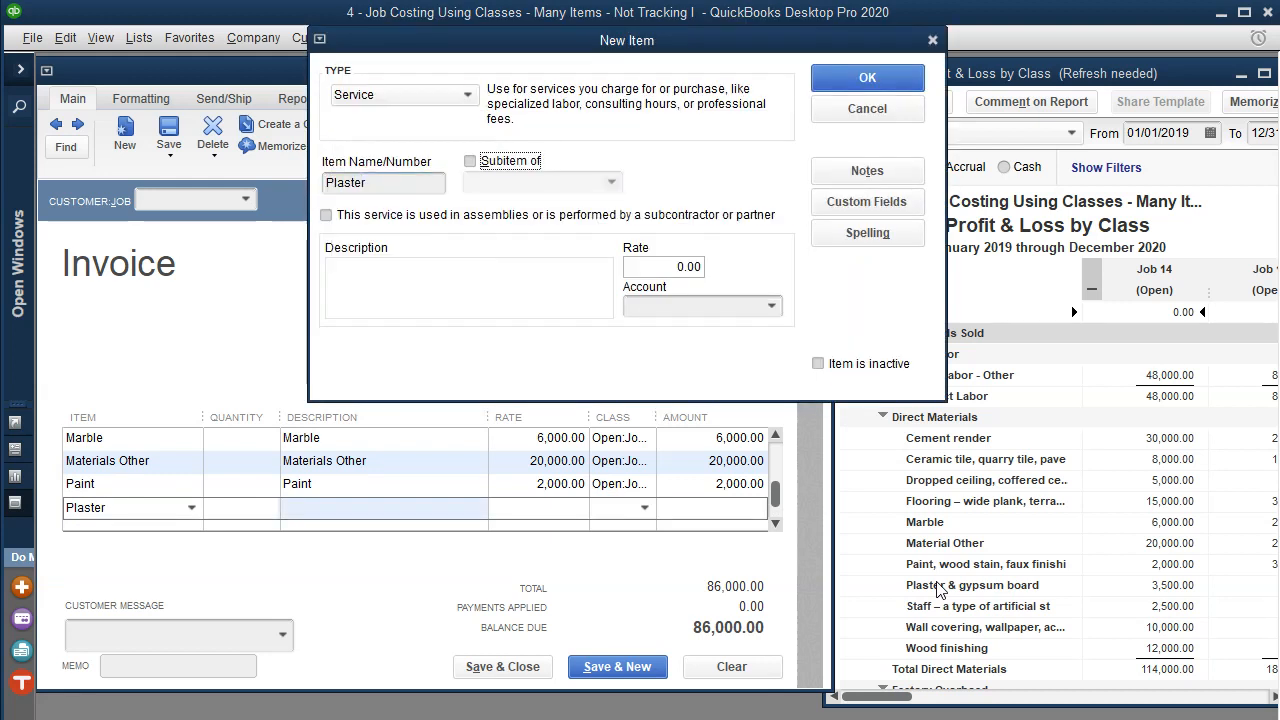
pyautogui.hotkey('ctrl', 'v')
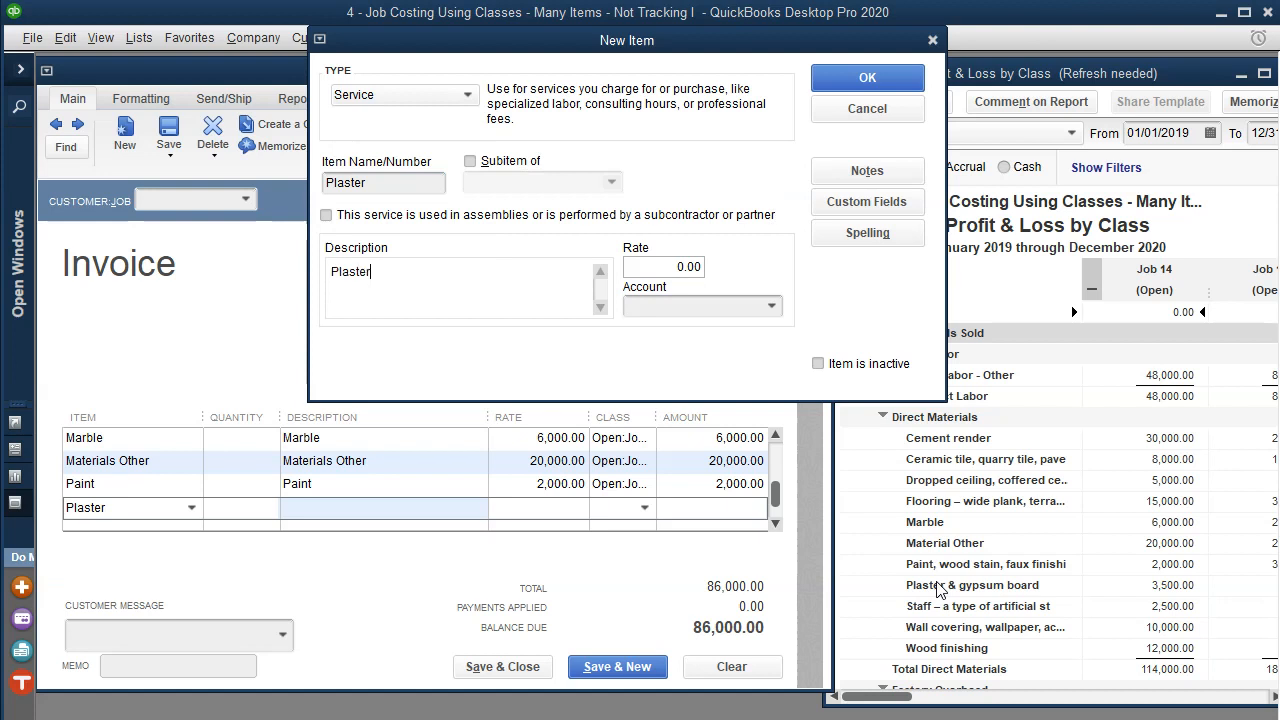
# - Assign the Income account to the Plaster item and save the item
pyautogui.press('Tab')
pyautogui.press('Tab')
pyautogui.write('i')
pyautogui.press('Tab')
pyautogui.press('Return')
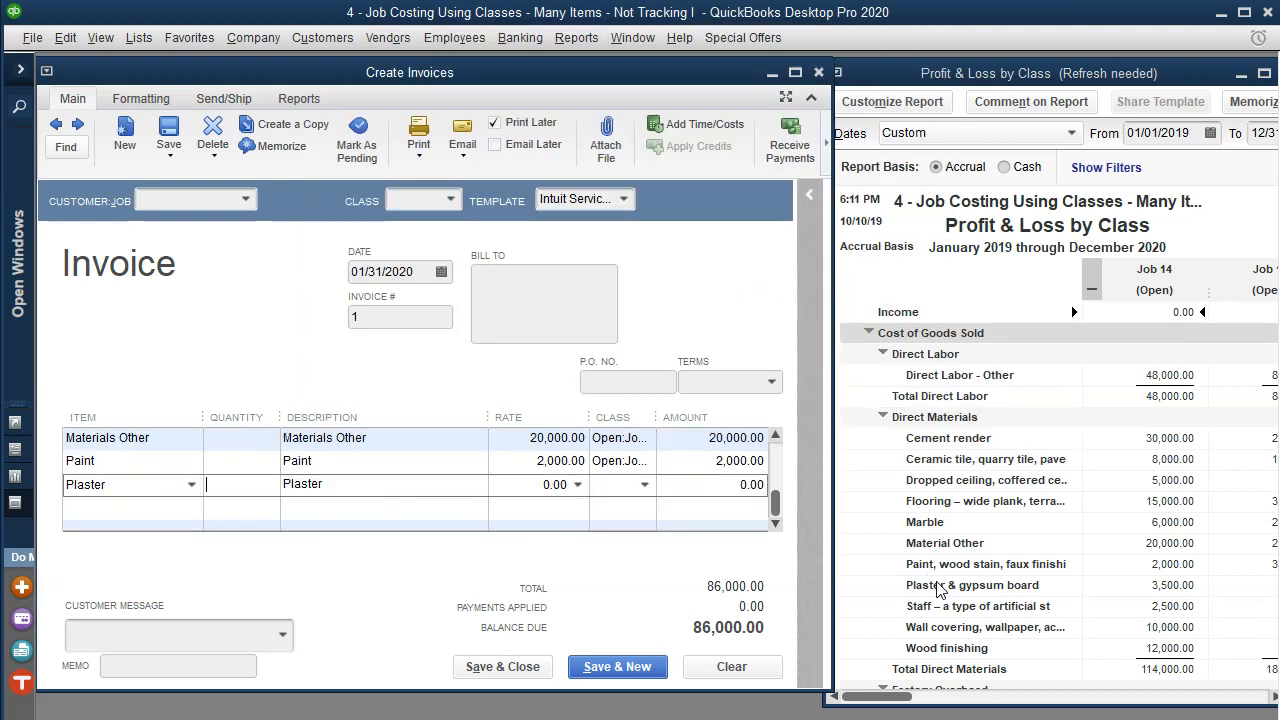
# - Bill the Plaster line at a rate of 3,500 and assign it to class Job 14
pyautogui.press('Tab')
pyautogui.press('Tab')
pyautogui.write('3500')
pyautogui.press('Tab')
pyautogui.write('Open')
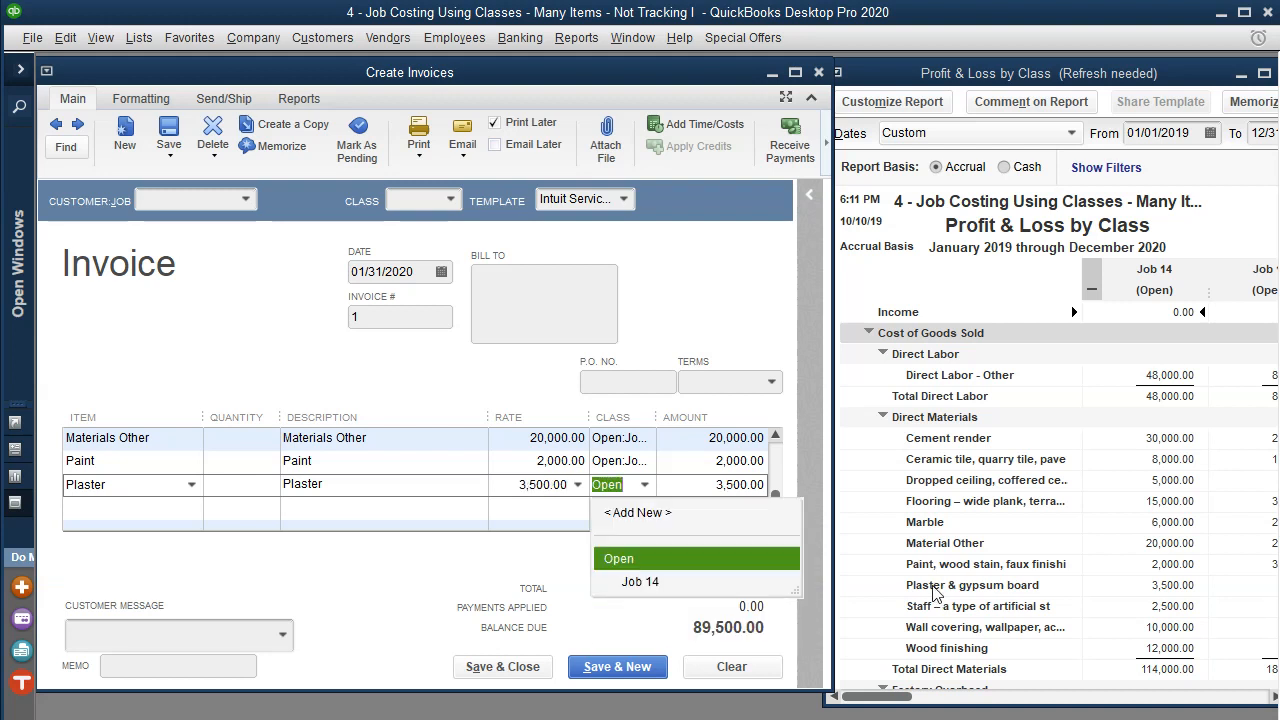
pyautogui.press('Tab')
pyautogui.press('Tab')
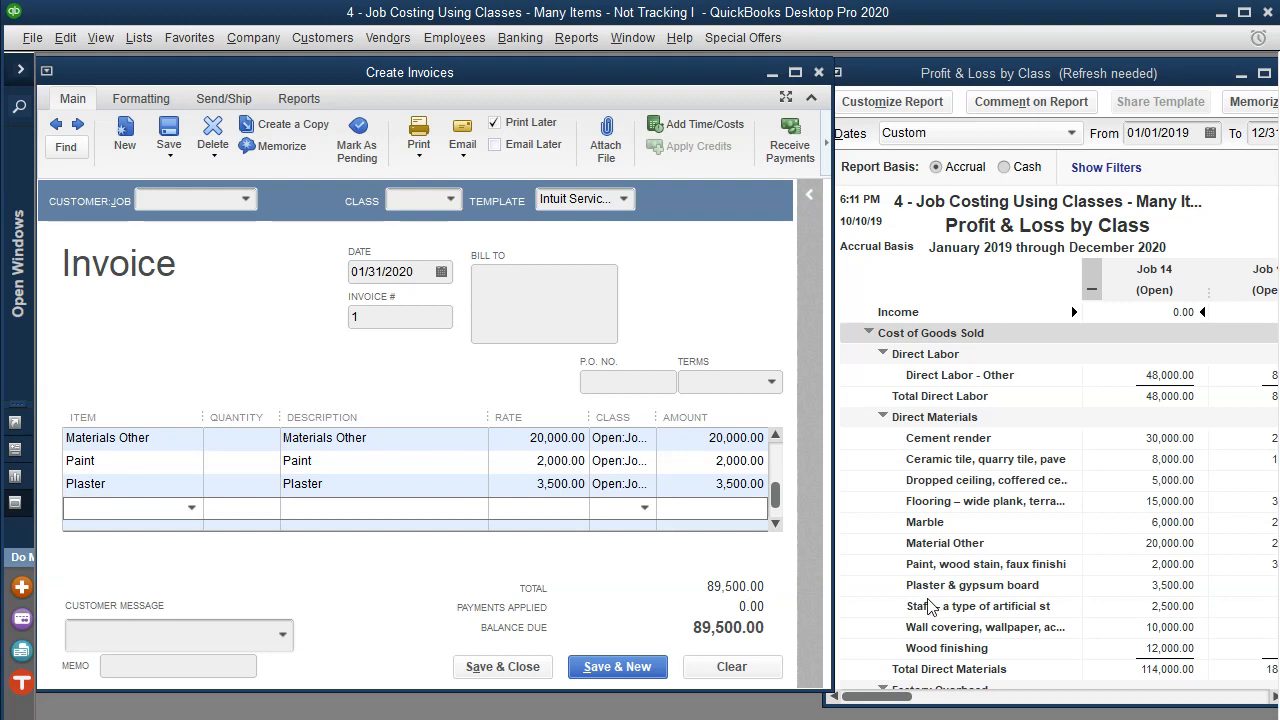
# - Set up a new service item named Staff from the invoice's ninth line, with Staff as its description
pyautogui.write('Staff')
pyautogui.press('Tab')
pyautogui.press('Return')
pyautogui.press('Tab')
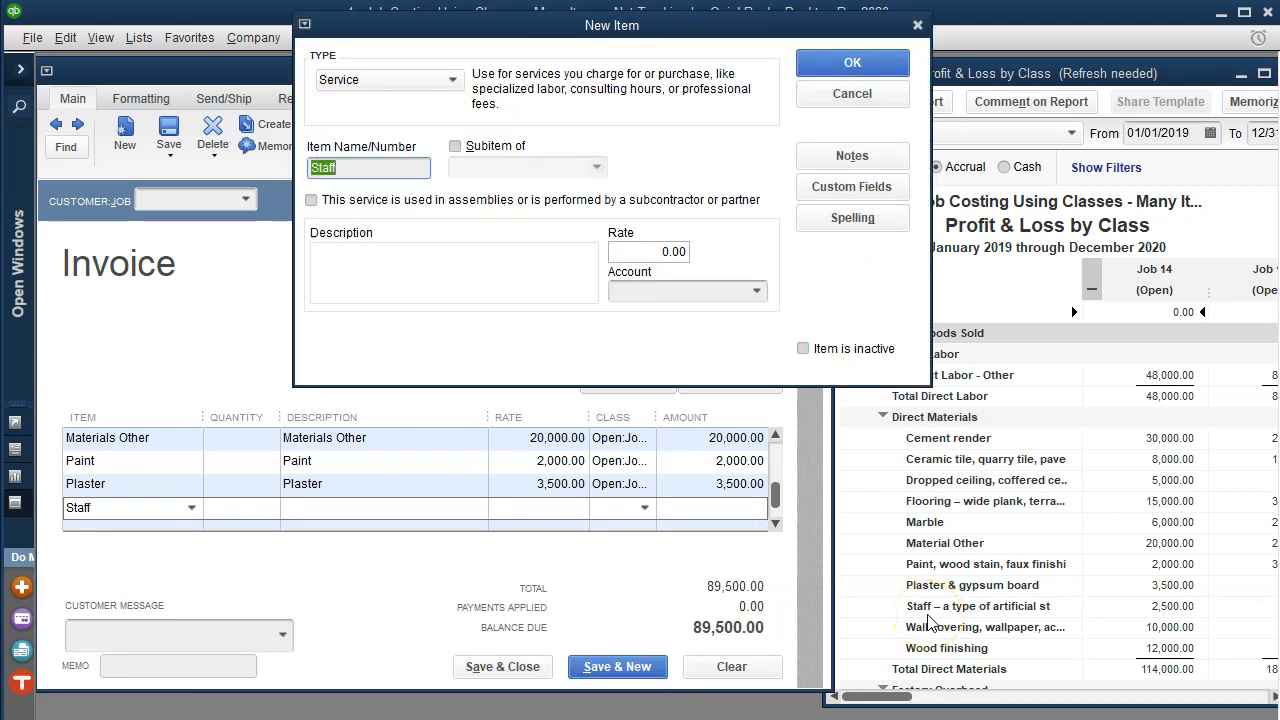
pyautogui.press('Tab')
pyautogui.press('Tab')
pyautogui.press('Tab')
pyautogui.write('Staff')
# - Assign the Income account to the Staff item and save the item
pyautogui.press('Tab')
pyautogui.press('Tab')
pyautogui.write('Income')
pyautogui.press('Tab')
pyautogui.press('Return')
# - Bill the Staff line at a rate of 2,500 and assign it to class Job 14
pyautogui.press('Tab')
pyautogui.press('Tab')
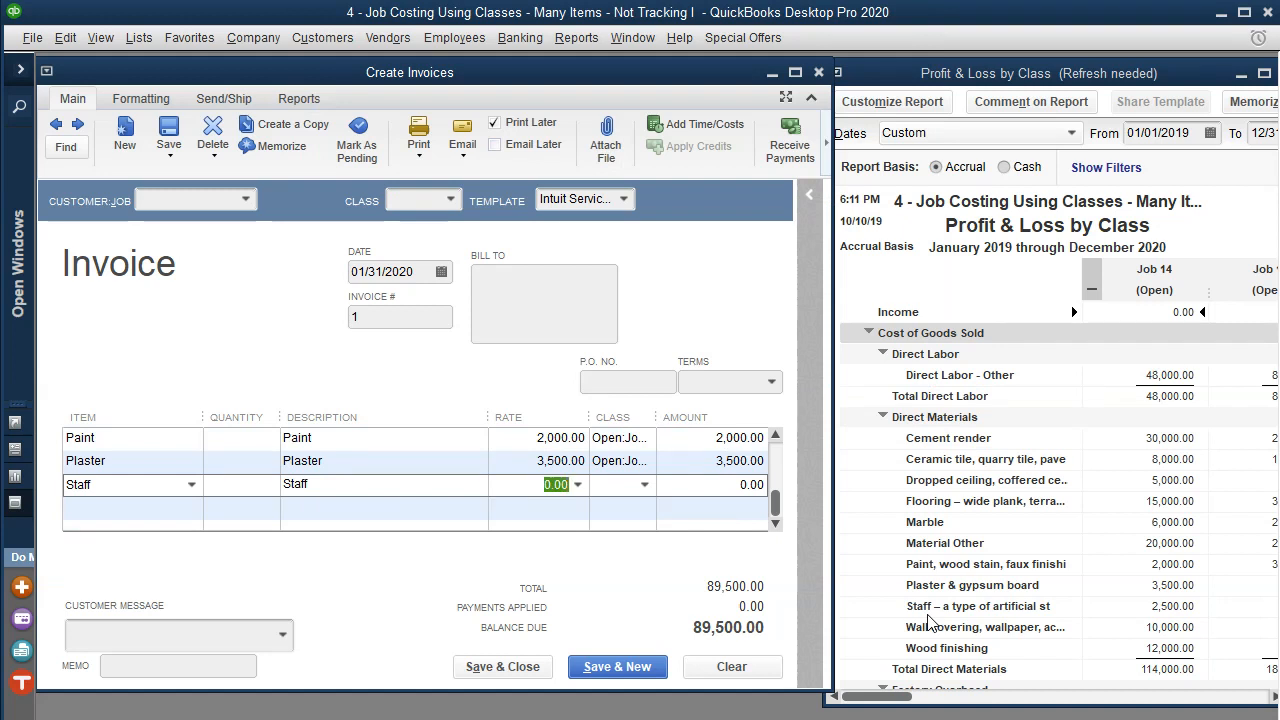
pyautogui.write('2500')
pyautogui.press('Tab')
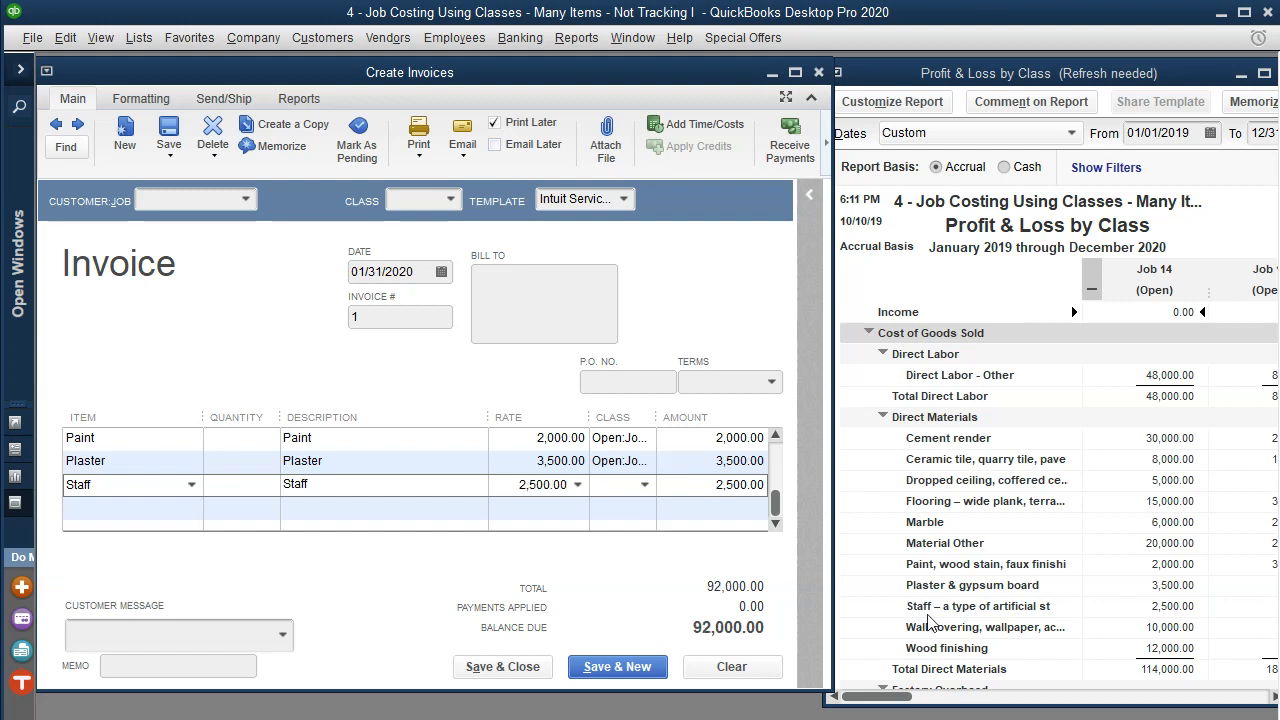
pyautogui.click(597, 487)
pyautogui.write('14')
pyautogui.press('Down')
pyautogui.press('Down')
pyautogui.press('Tab')
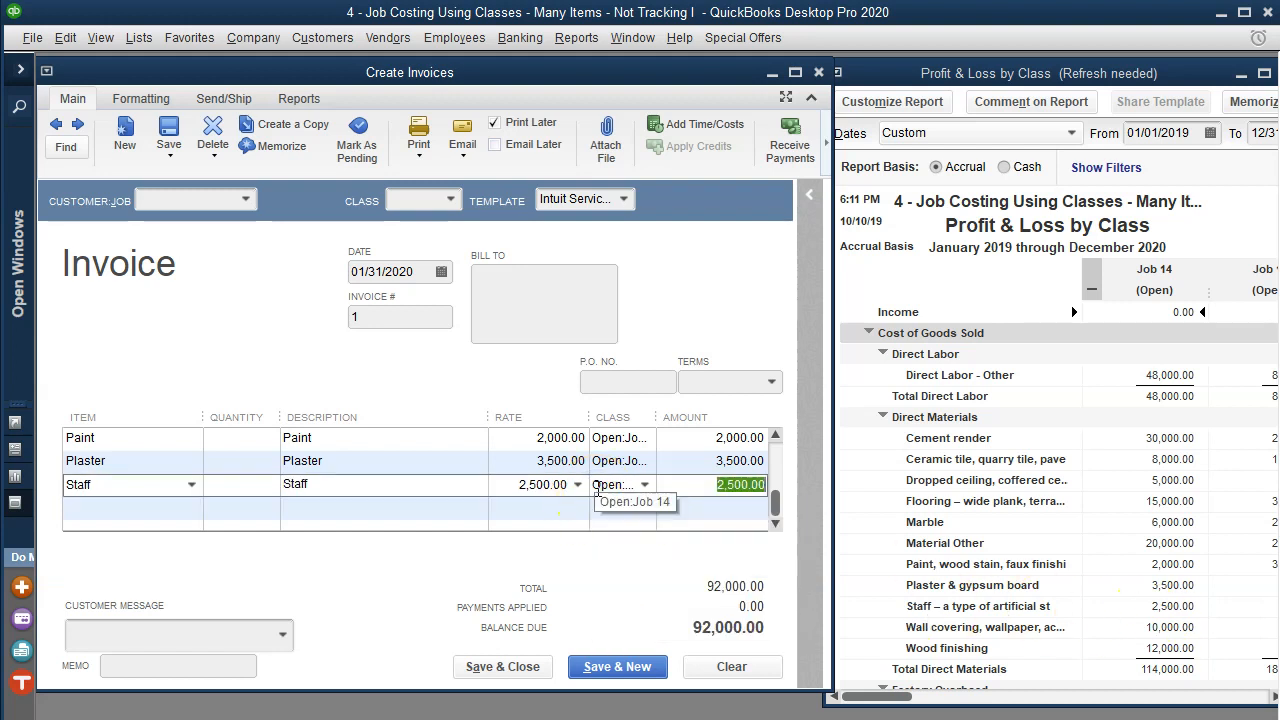
pyautogui.press('Tab')
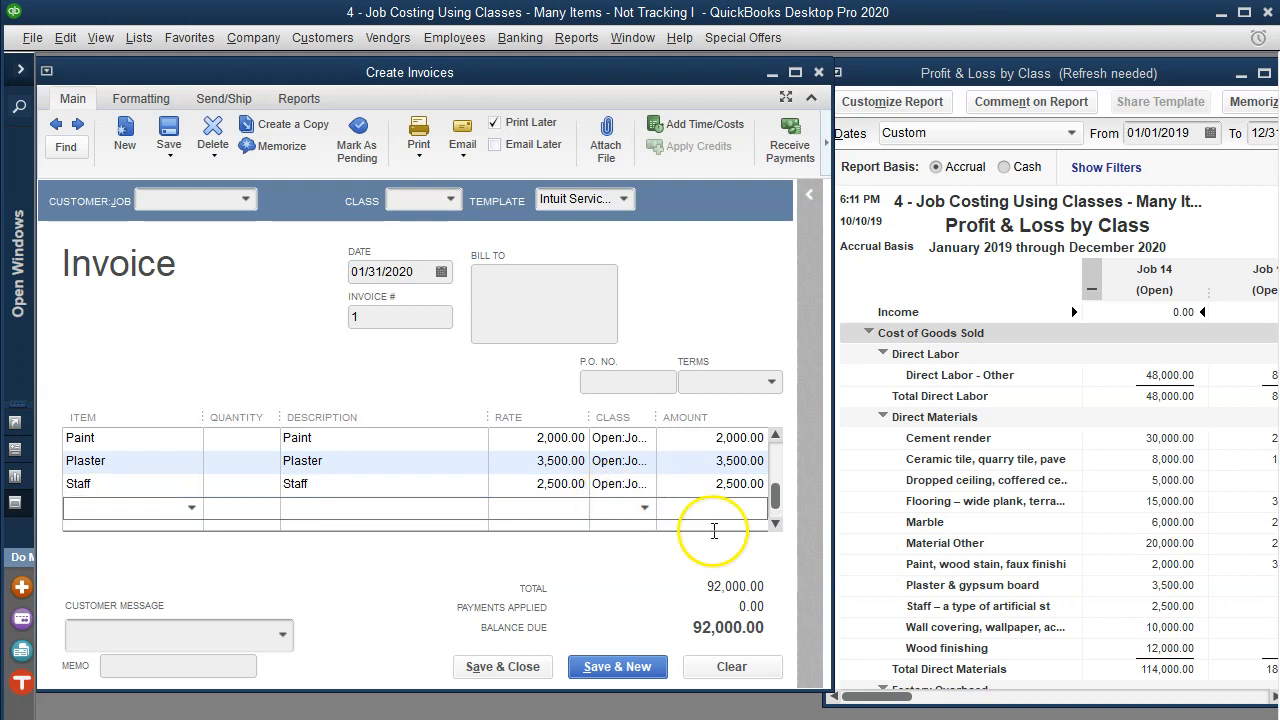
# - Set up a new service item named Wall covering from the invoice's tenth line, with Wall covering as its description
pyautogui.write('Wall ')
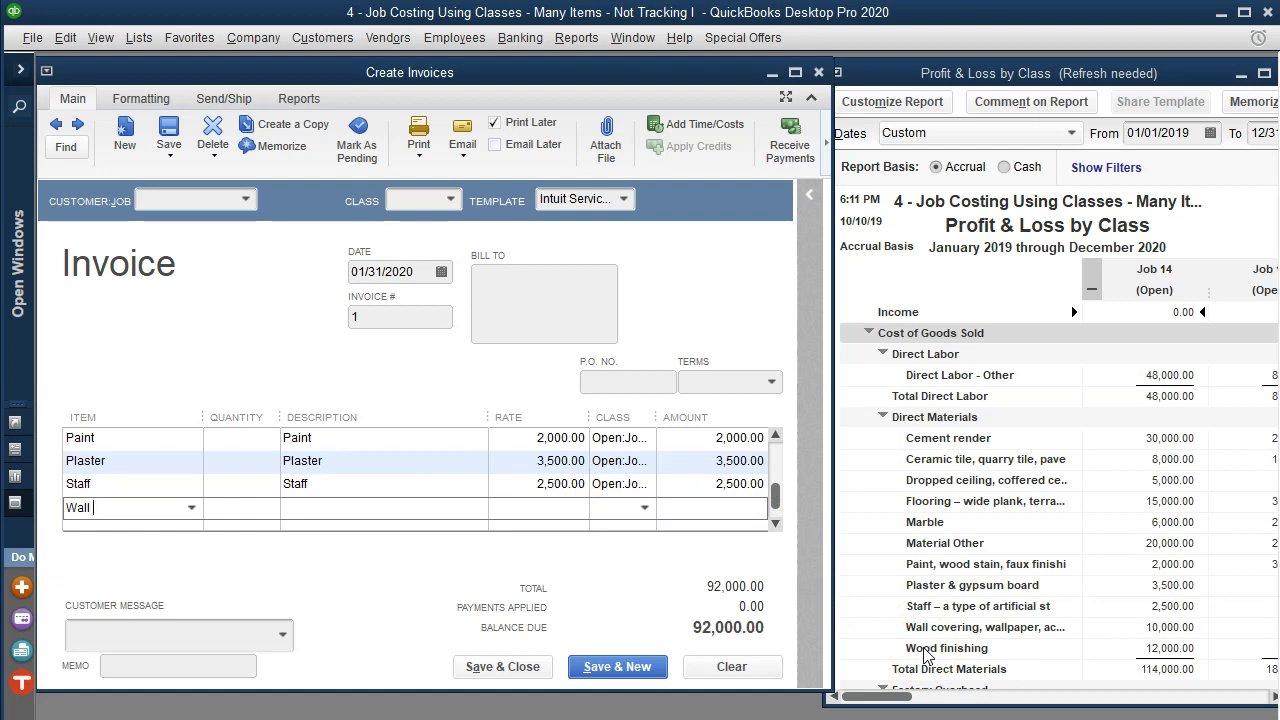
pyautogui.write('covering')
pyautogui.press('Tab')
pyautogui.press('Return')
pyautogui.press('Tab')
pyautogui.hotkey('ctrl', 'c')
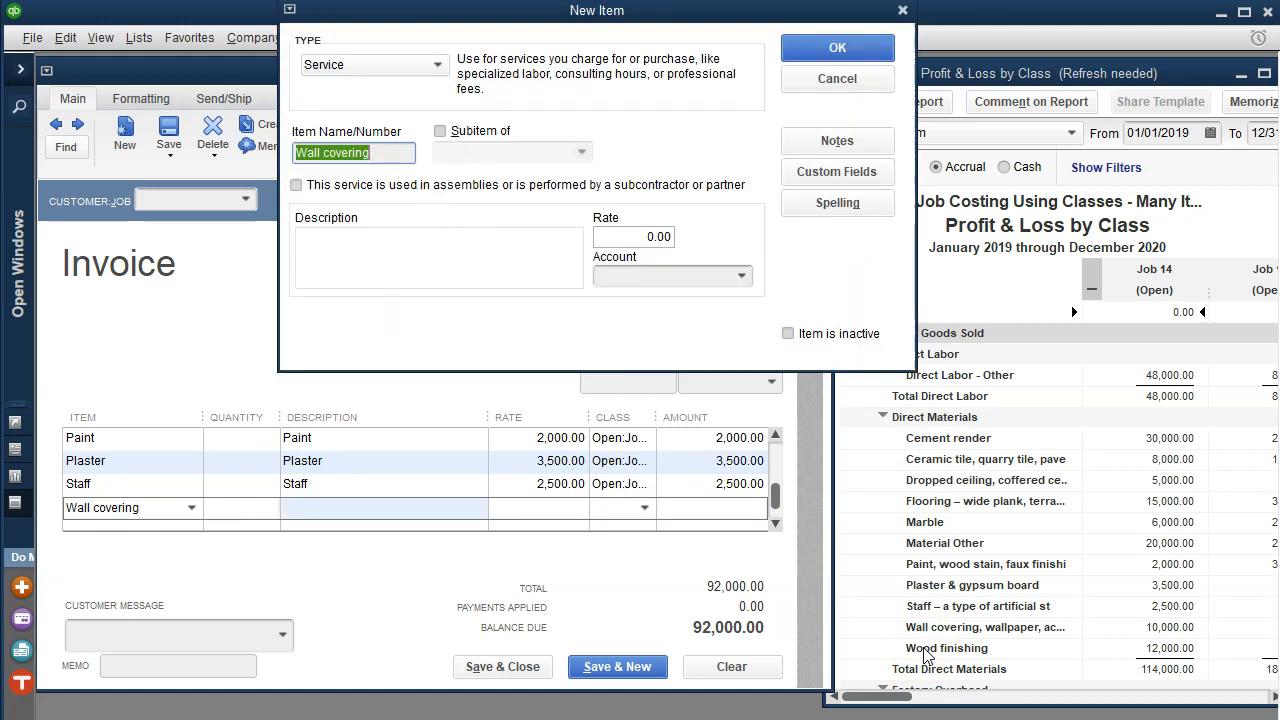
pyautogui.press('Tab')
pyautogui.press('Tab')
pyautogui.press('Tab')
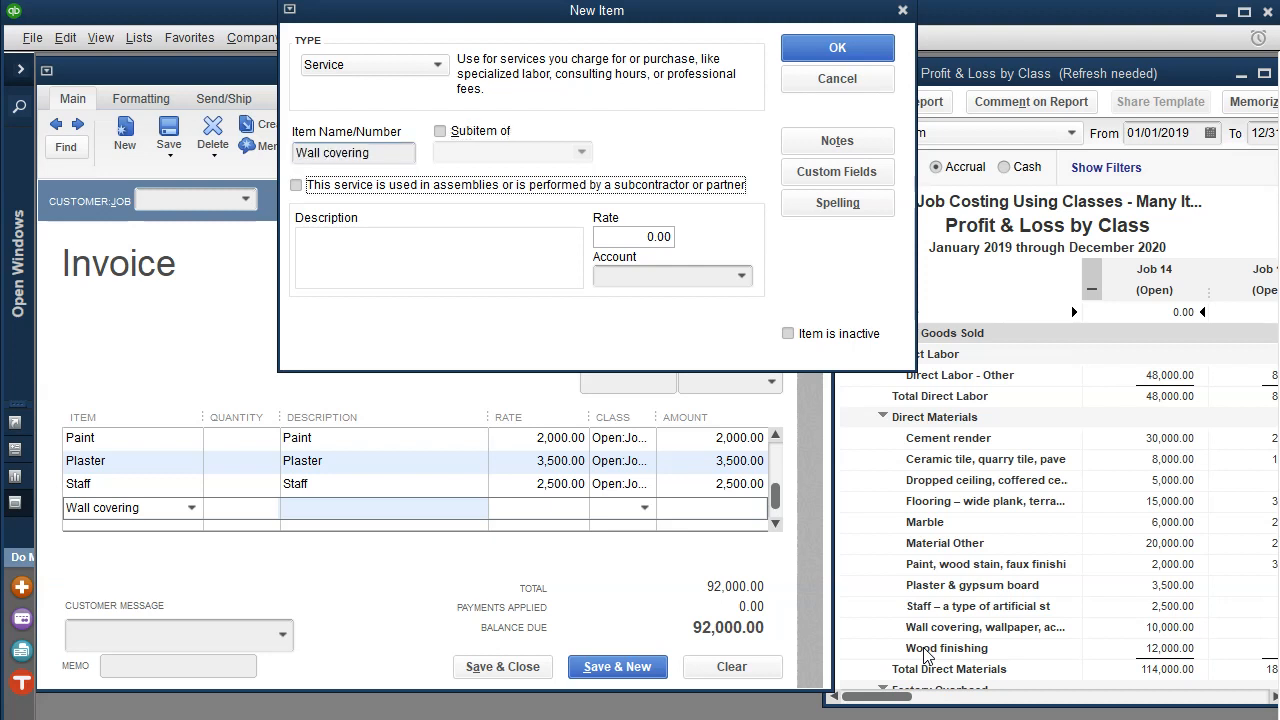
pyautogui.hotkey('ctrl', 'v')
# - Assign the Income account to the Wall covering item and save the item
pyautogui.press('Tab')
pyautogui.press('Tab')
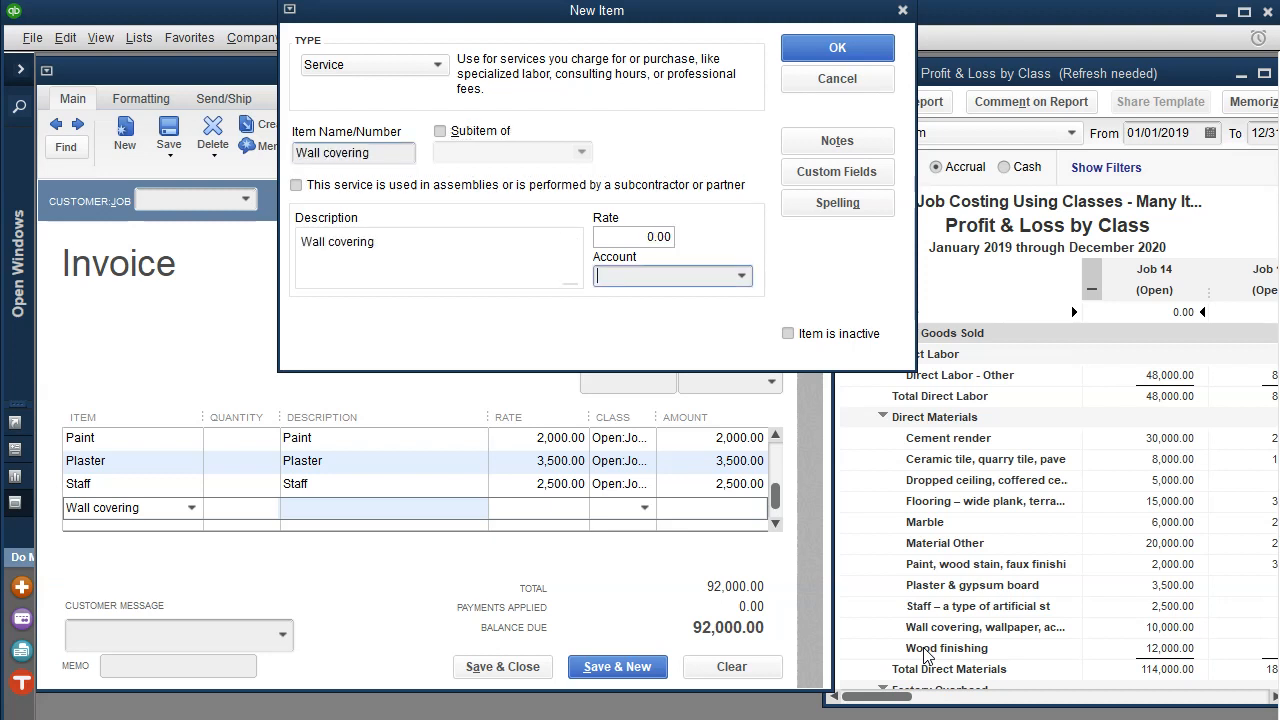
pyautogui.write('I')
pyautogui.press('Tab')
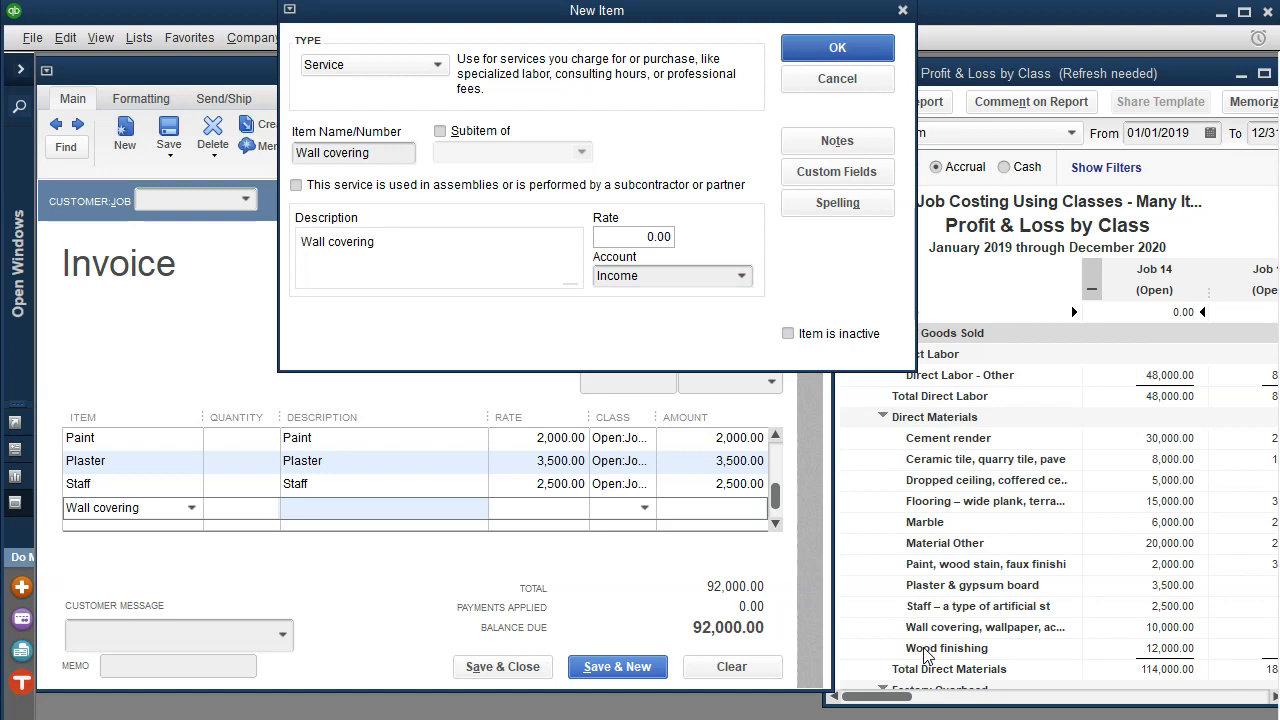
pyautogui.press('Return')
# - Bill the Wall covering line at a rate of 10,000 and assign it to class Job 14
pyautogui.press('Tab')
pyautogui.write('10000')
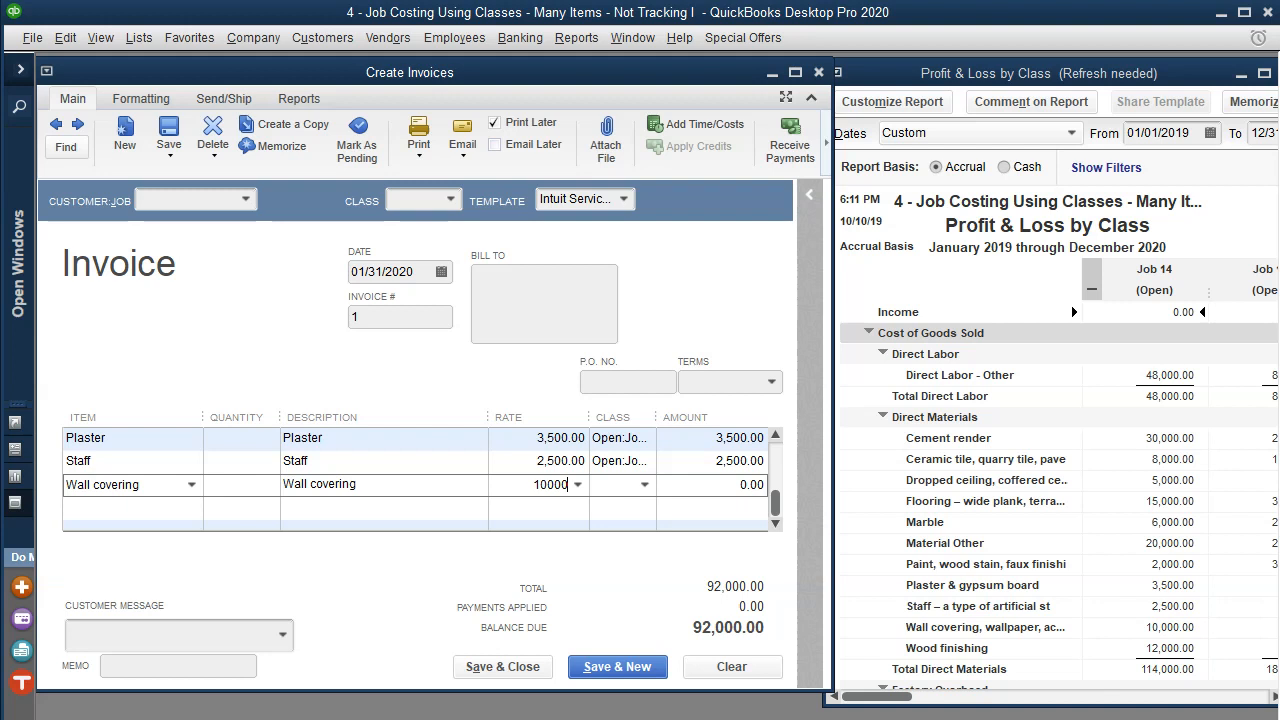
pyautogui.press('Tab')
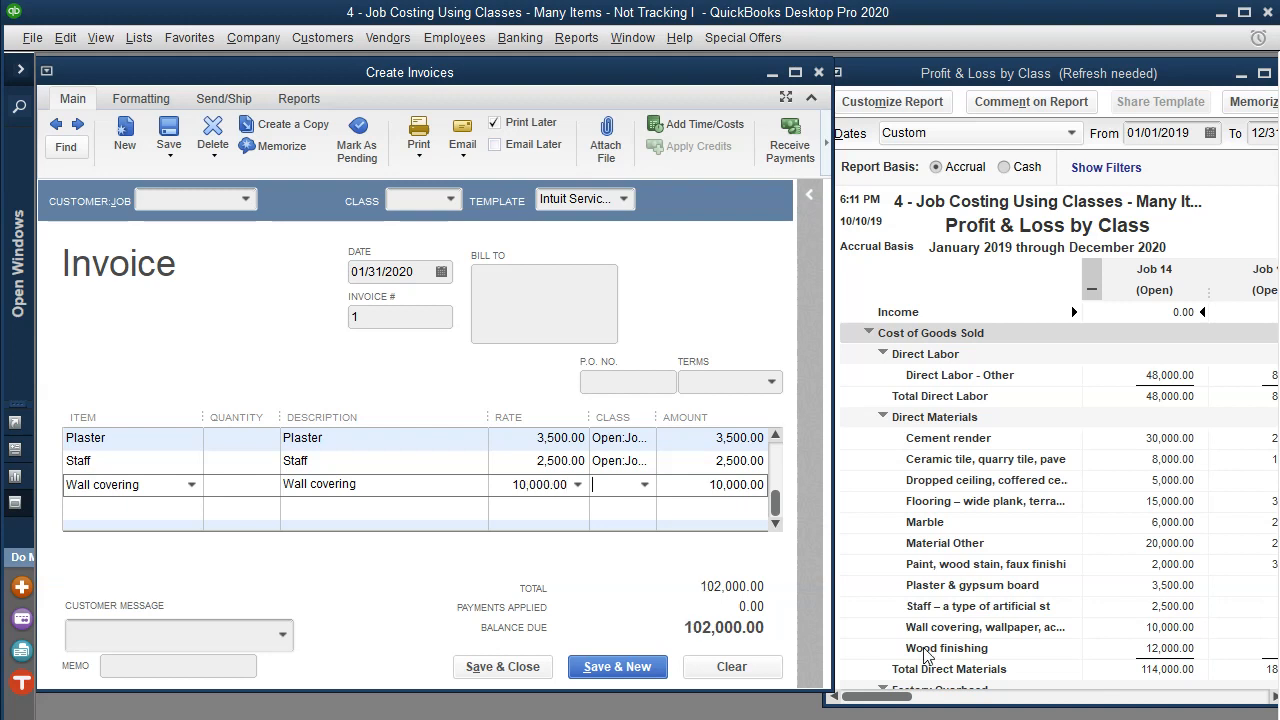
pyautogui.write('Open')
pyautogui.press('Tab')
pyautogui.press('Tab')
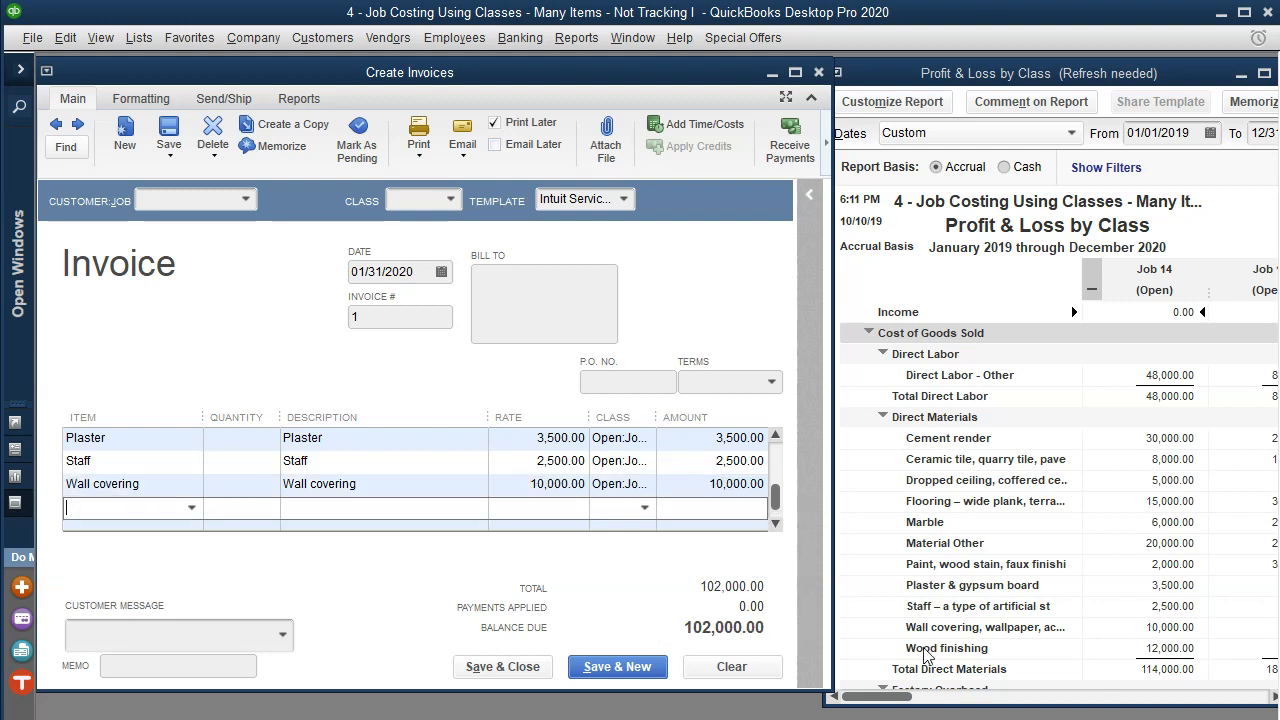
# - Set up a new service item named Wood Finishing from the invoice's eleventh line, with Wood Finishing as its description
pyautogui.write('W')
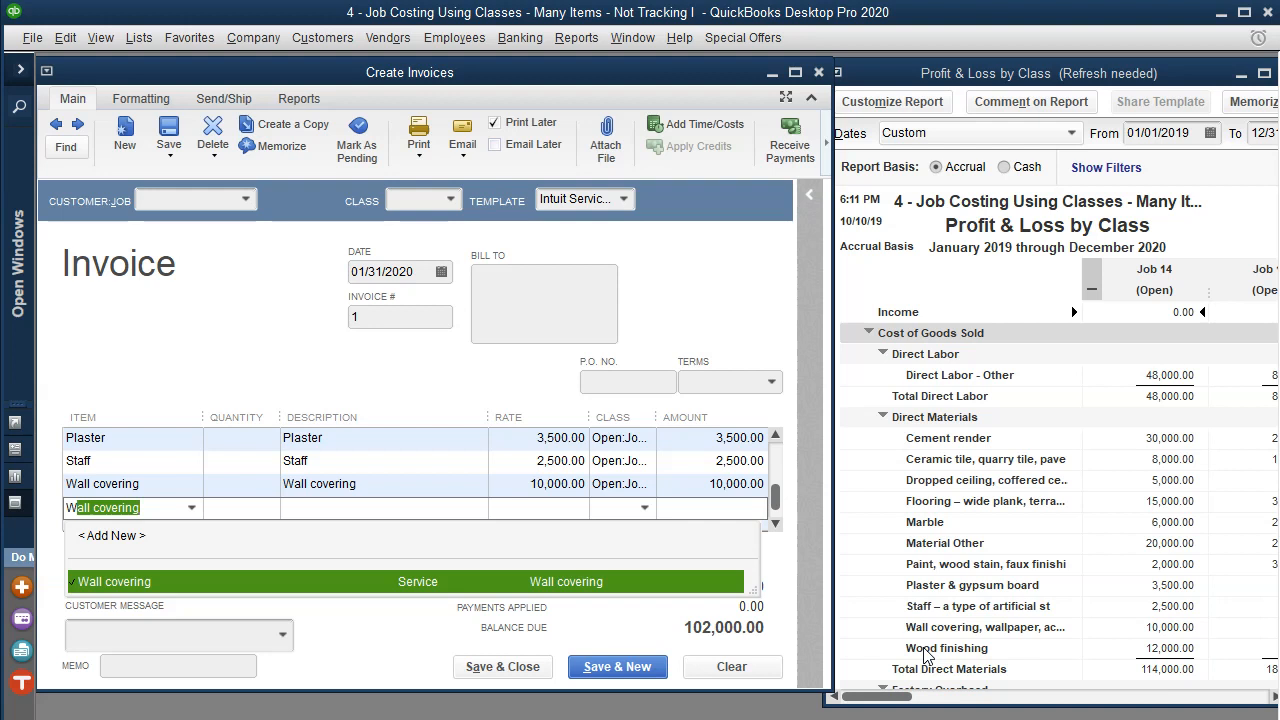
pyautogui.write('ood Fi')
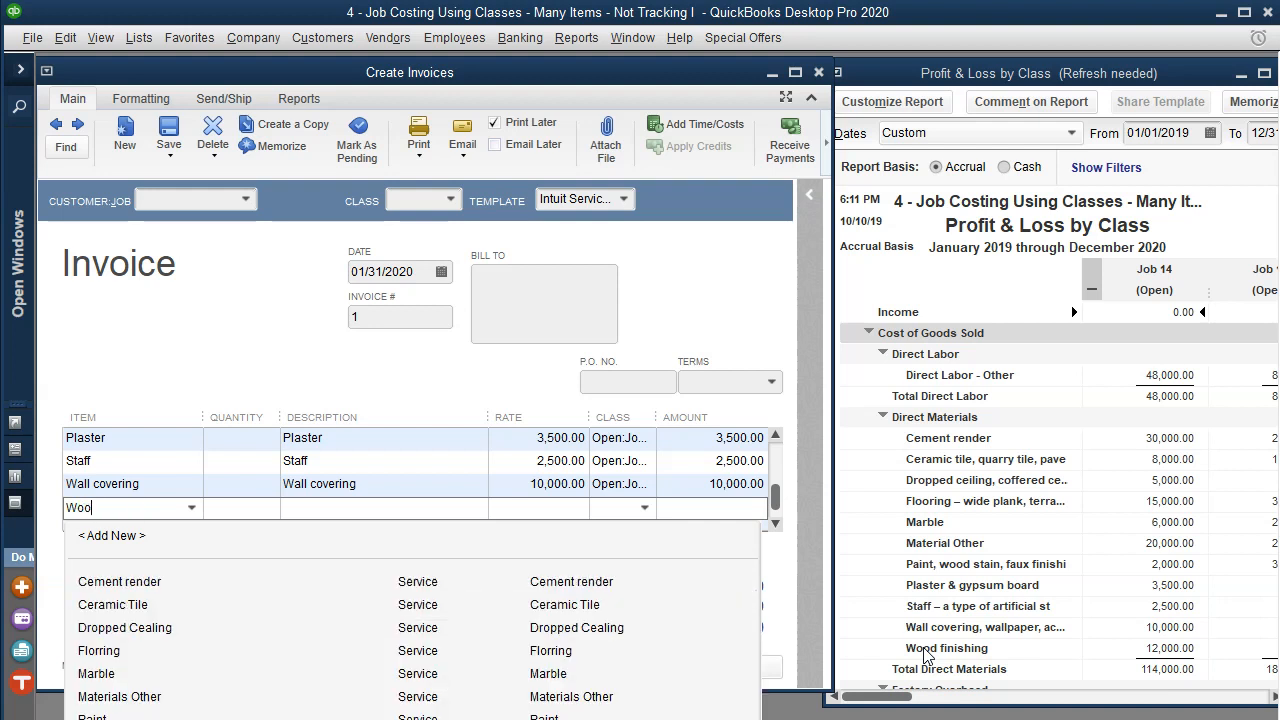
pyautogui.write('nishing')
pyautogui.press('Tab')
pyautogui.press('Return')
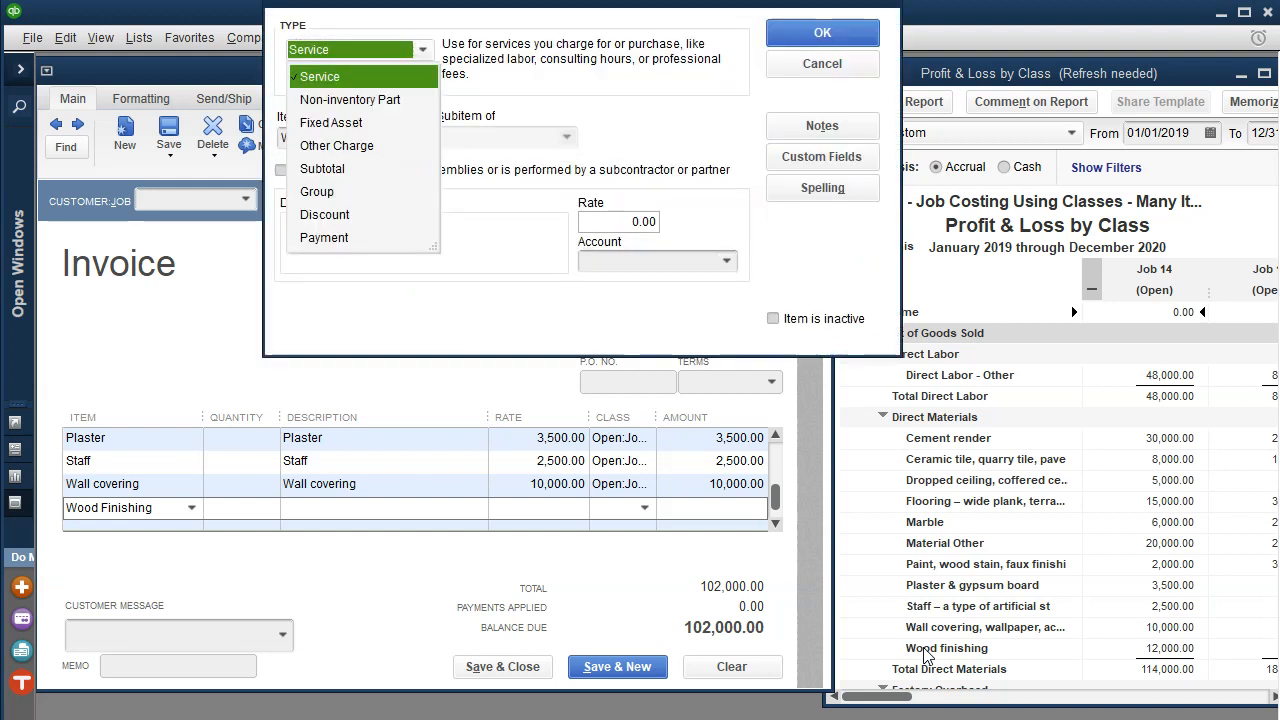
pyautogui.press('Tab')
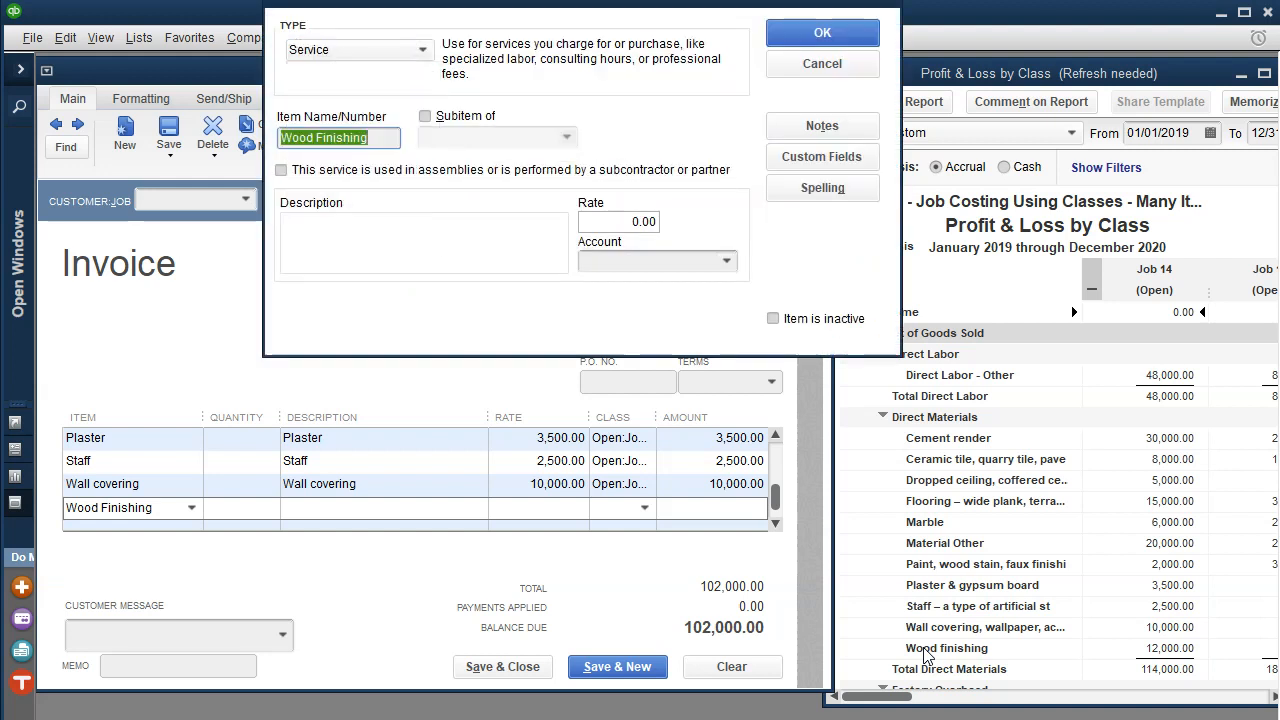
pyautogui.press('Tab')
pyautogui.press('Tab')
pyautogui.press('Tab')
pyautogui.write('Wood Finishing')
# - Assign the Income account to the Wood Finishing item and save the item
pyautogui.press('Tab')
pyautogui.press('Tab')
pyautogui.write('Income')
pyautogui.press('Tab')
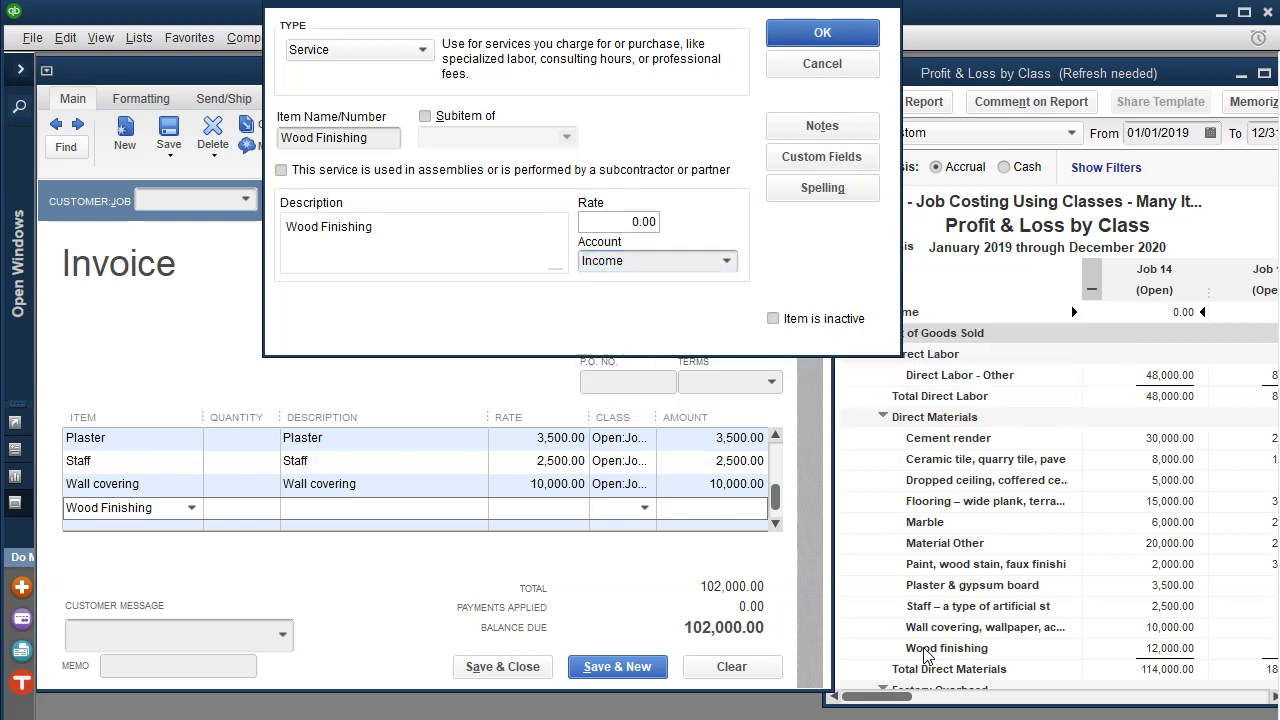
pyautogui.press('Return')
# - Bill the Wood Finishing line at a rate of 12,000 and assign it to class Job 14
pyautogui.press('Tab')
pyautogui.press('Tab')
pyautogui.write('12000')
pyautogui.press('Tab')
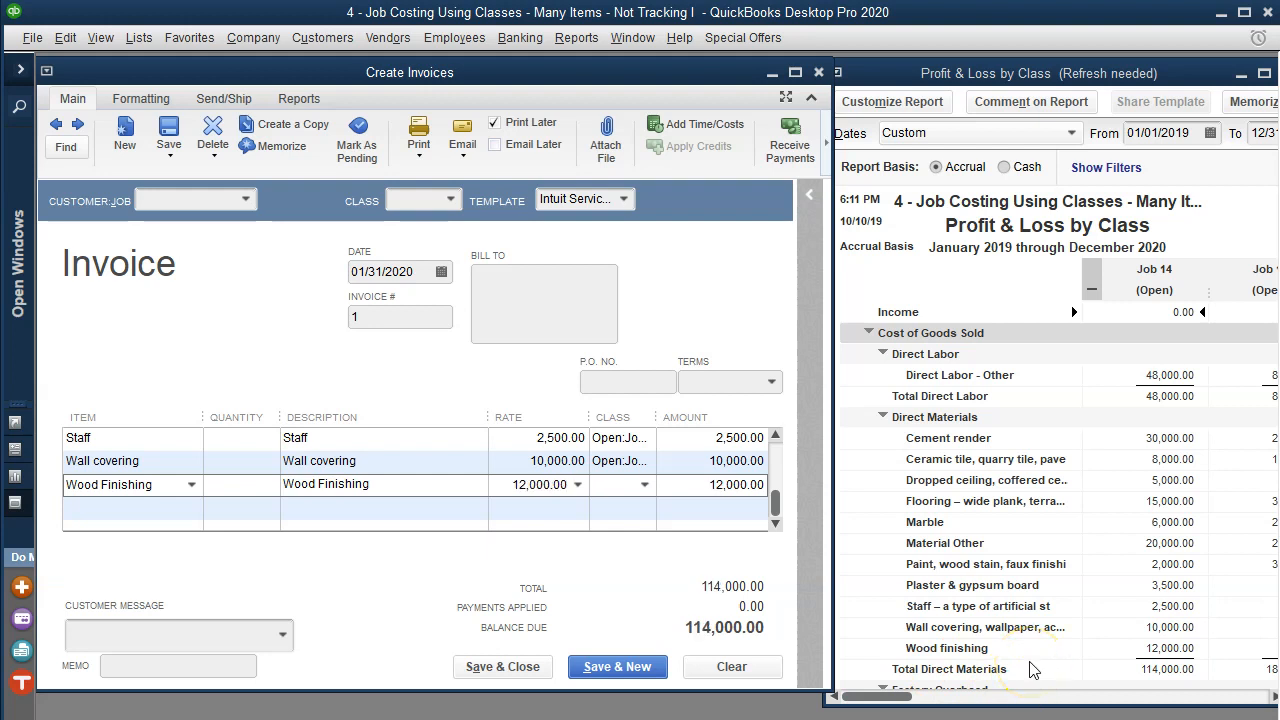
pyautogui.write('14')
pyautogui.press('Down')
pyautogui.press('Down')
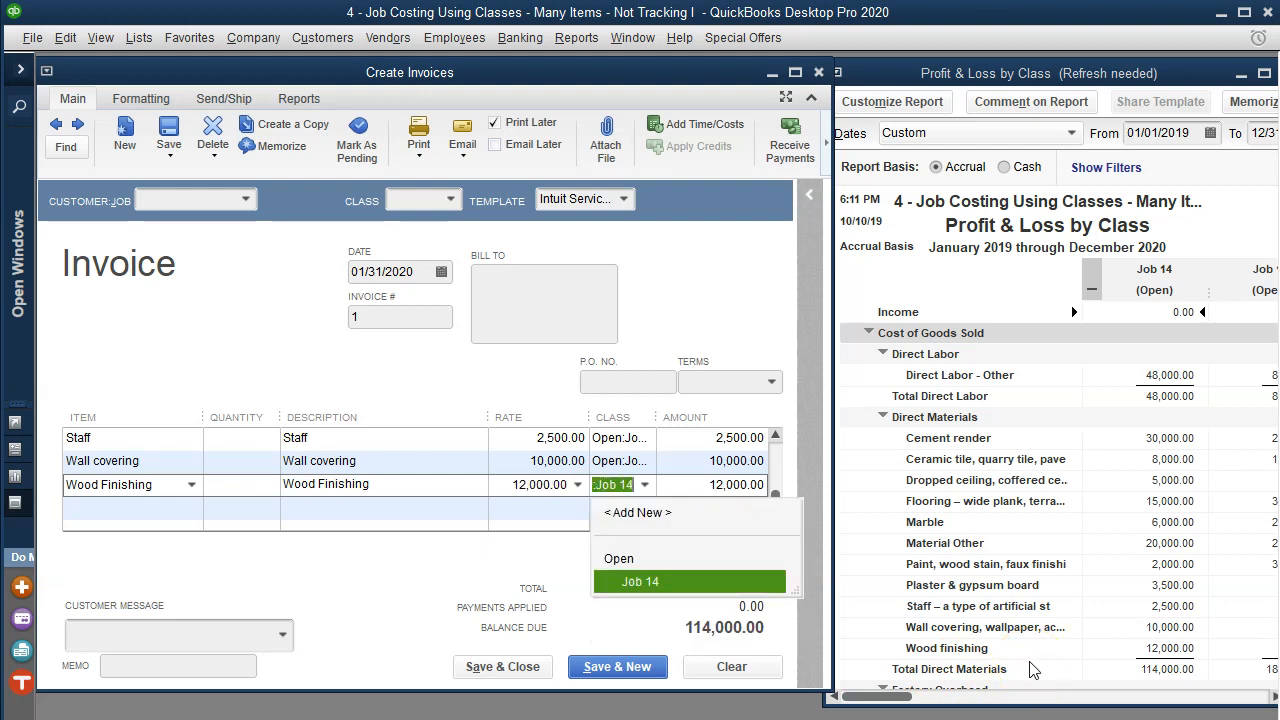
pyautogui.press('Tab')
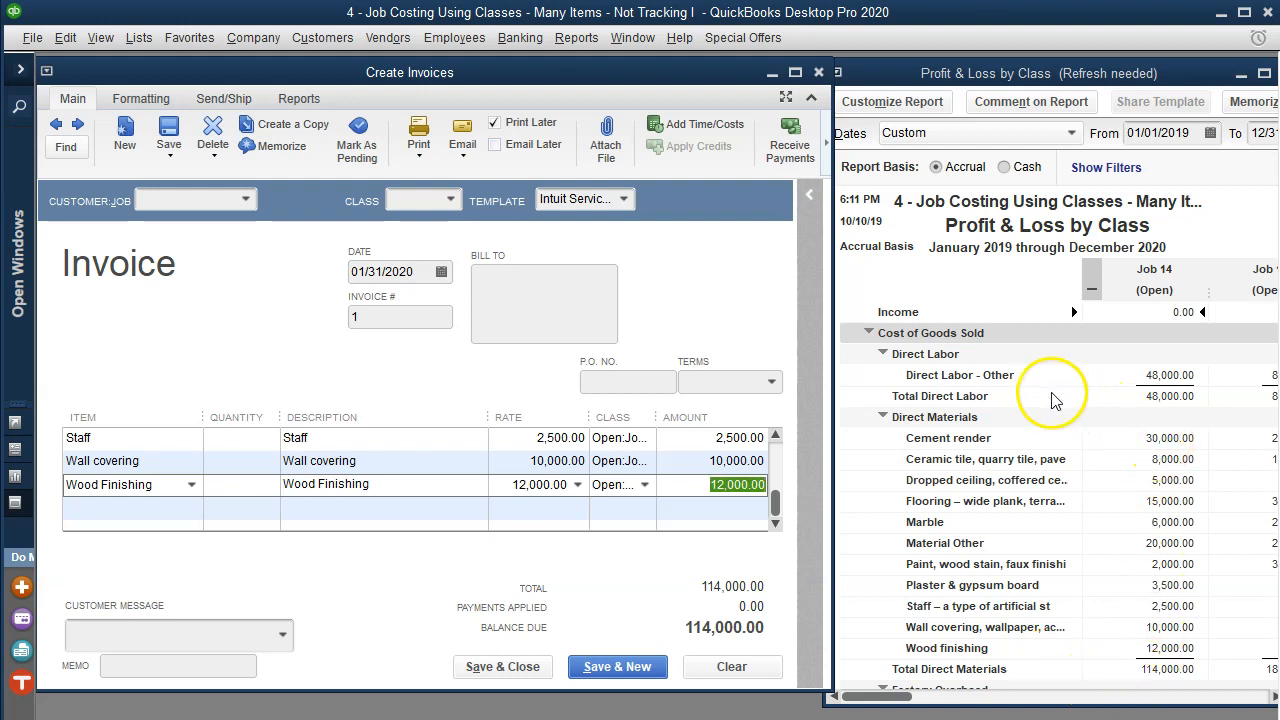
pyautogui.press('Tab')
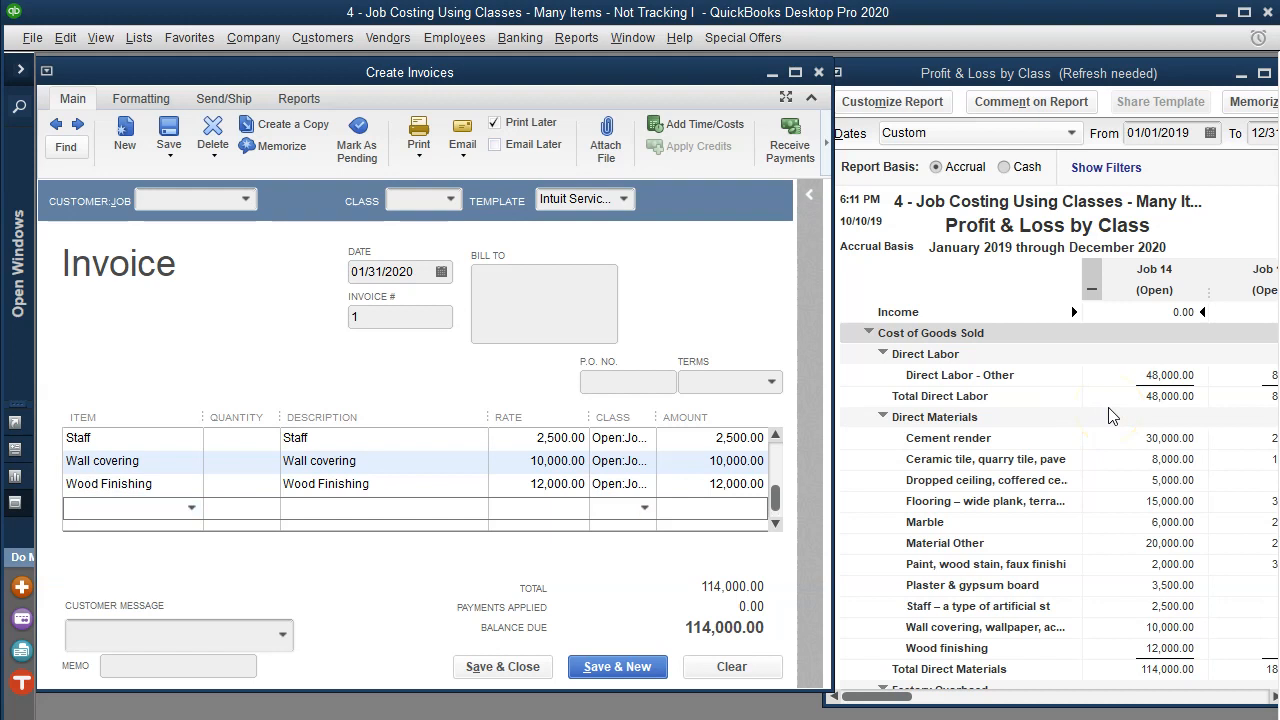
# - Enter Depreciation Equipment as the item on the invoice's twelfth line and start adding it to the item list
pyautogui.scroll(-3, 1105, 532)
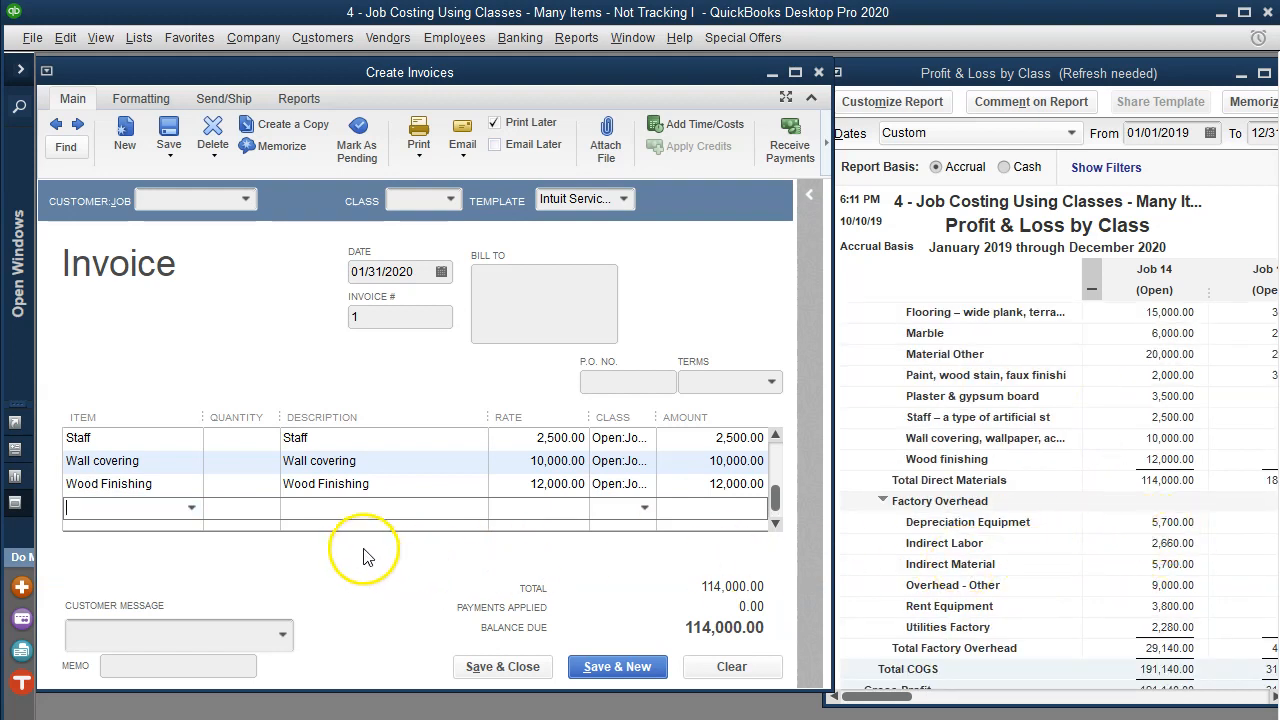
pyautogui.click(139, 512)
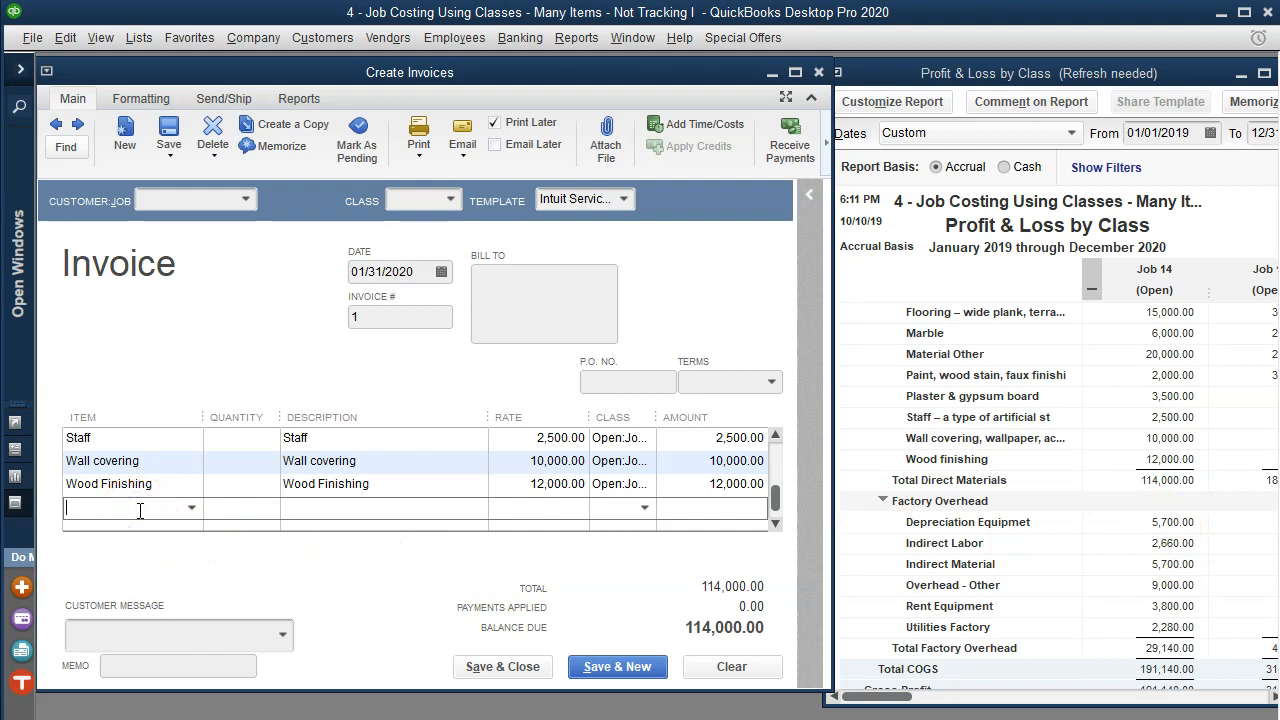
pyautogui.write('De')
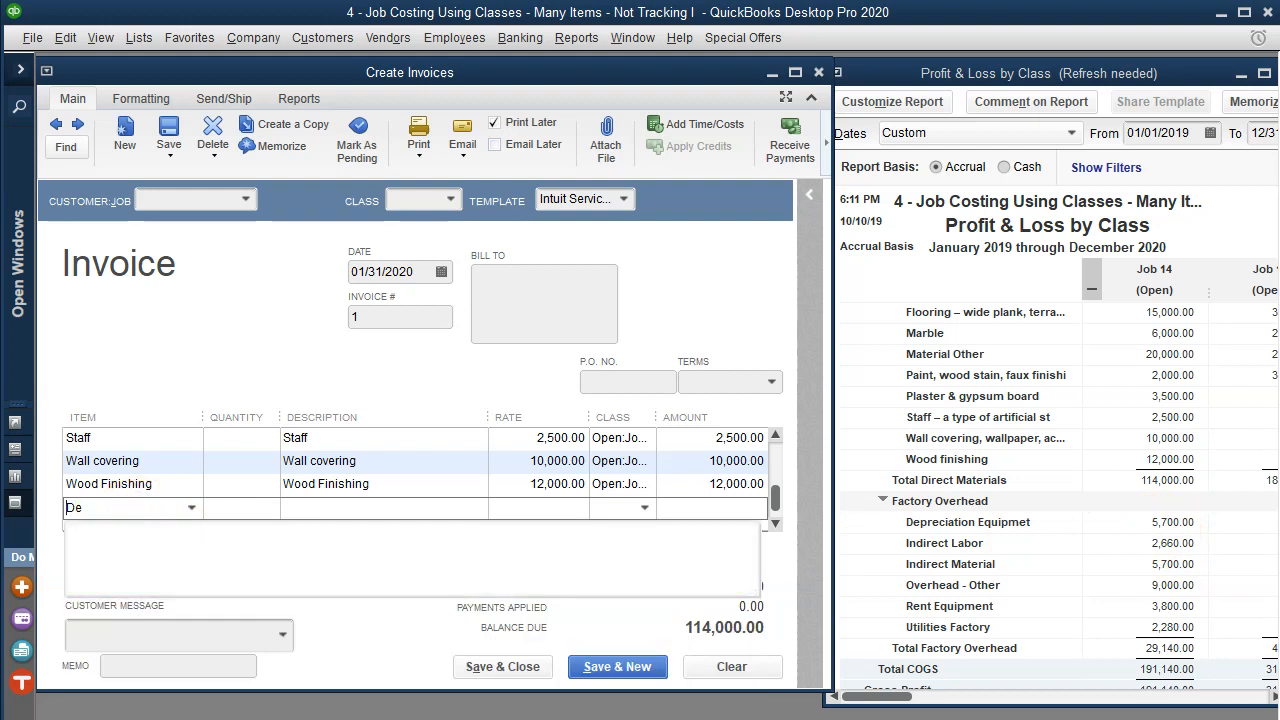
pyautogui.write('pre')
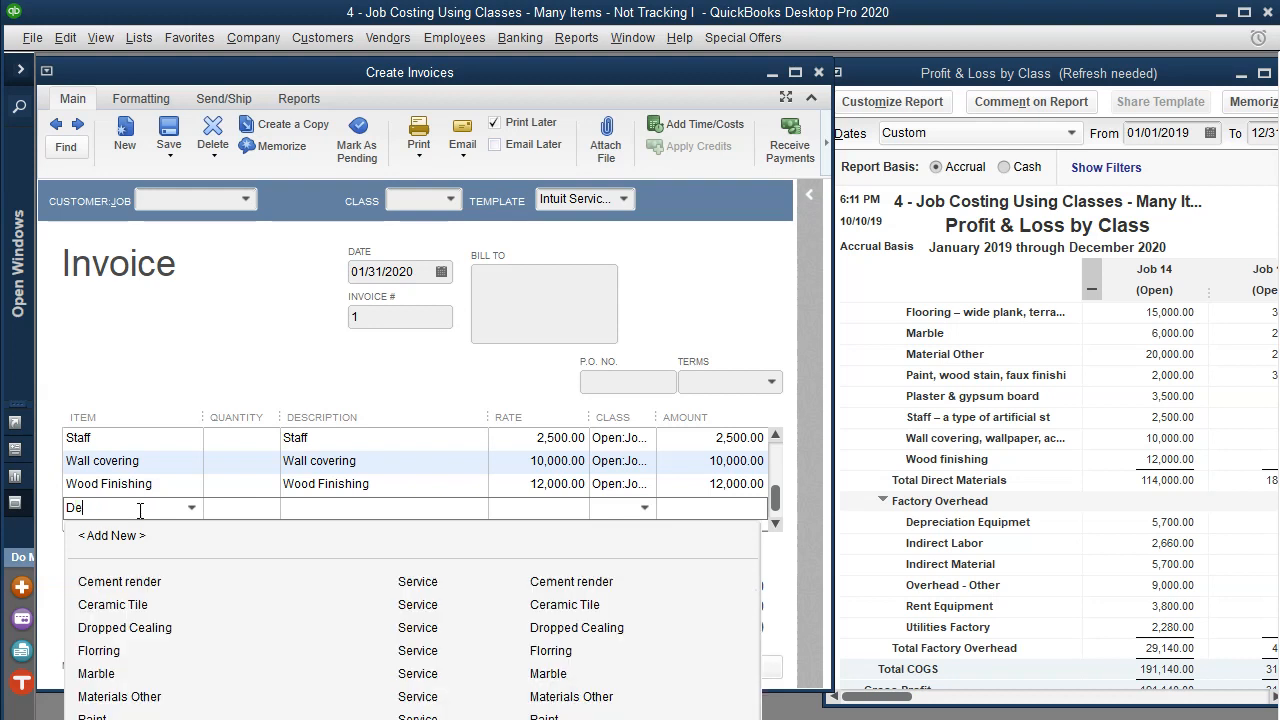
pyautogui.write('ciation Equipment')
pyautogui.press('Tab')
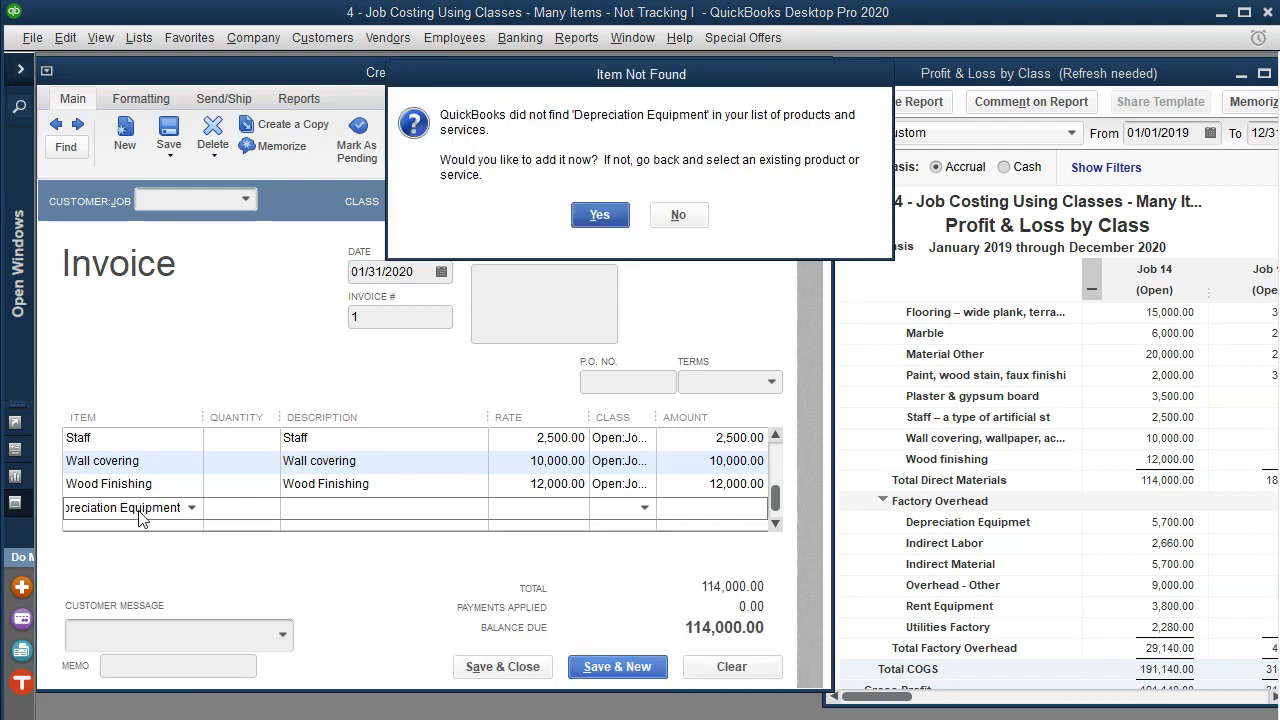
pyautogui.press('Return')
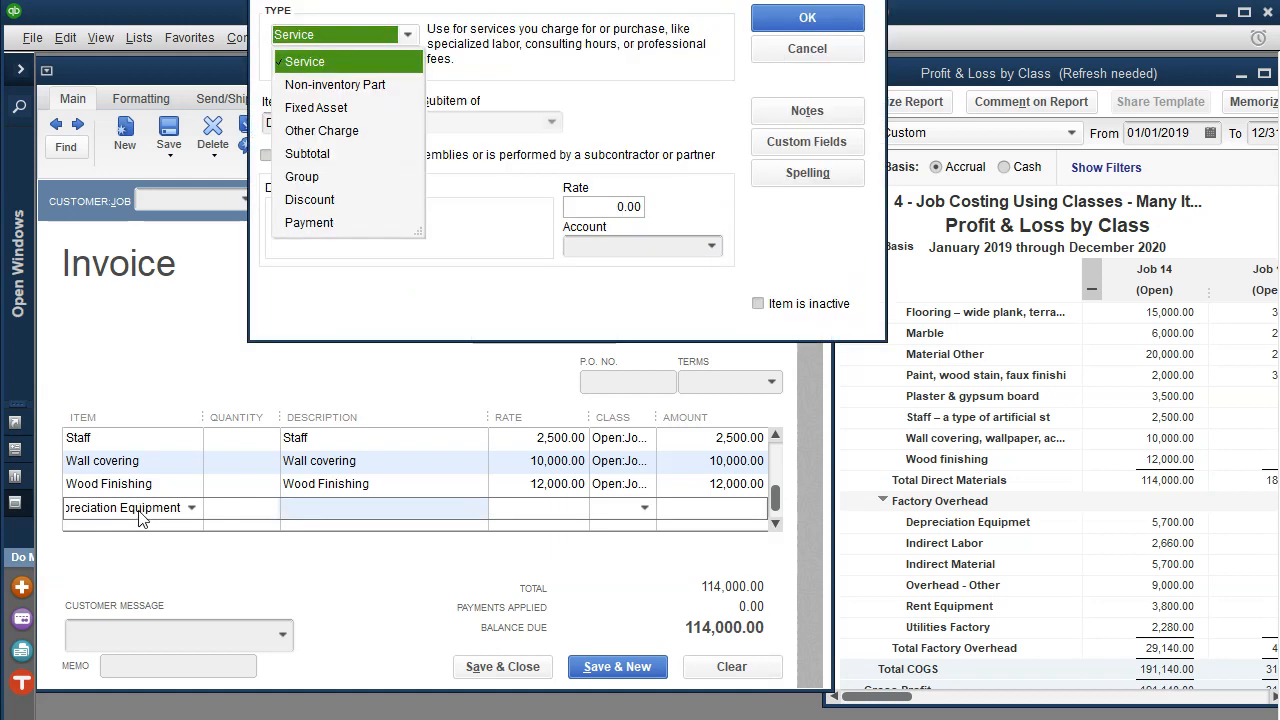
# - Keep the new item as a Service and reuse its name, Depreciation Equipment, as the description
pyautogui.press('Tab')
pyautogui.press('Tab')
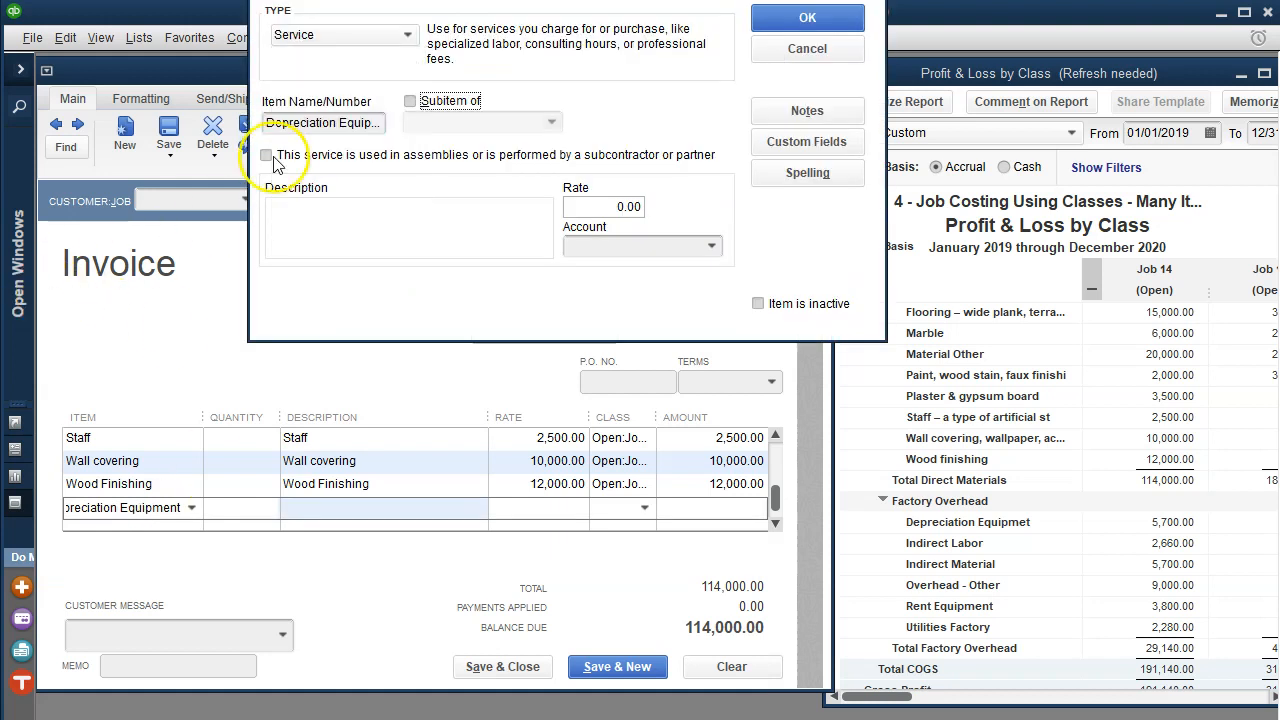
pyautogui.moveTo(268, 122); pyautogui.dragTo(608, 117)
pyautogui.hotkey('ctrl', 'c')
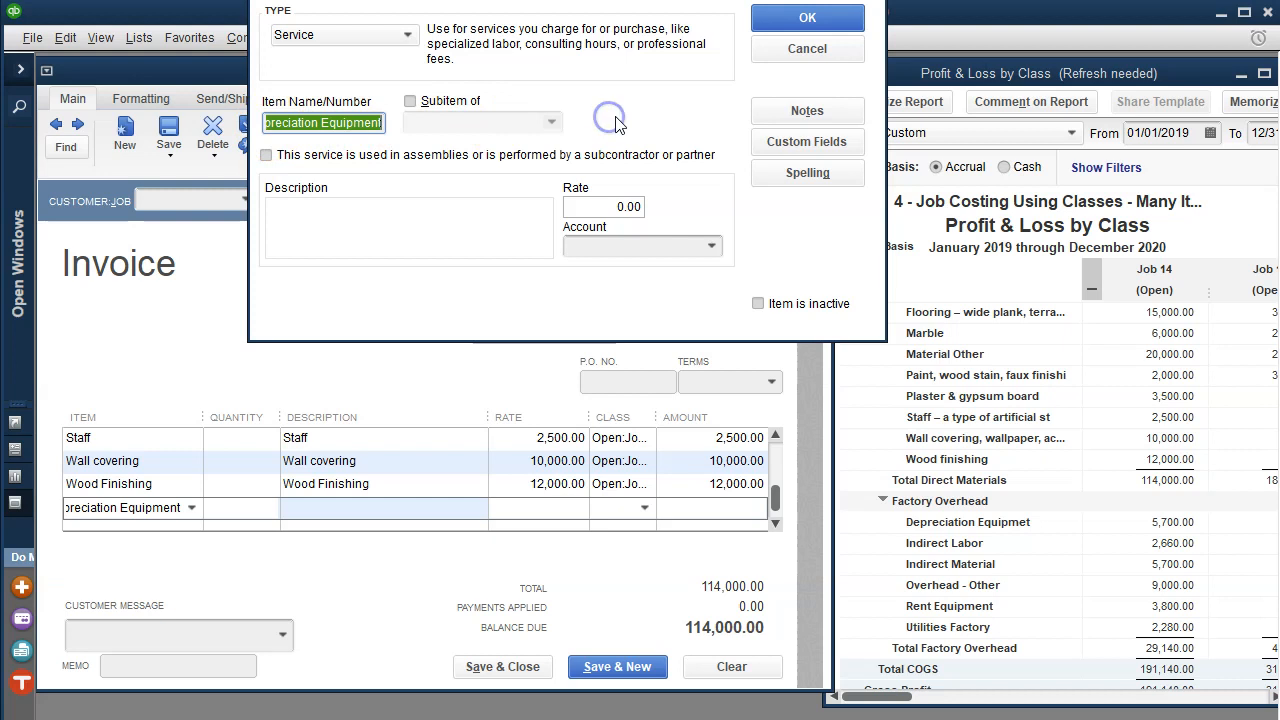
pyautogui.press('Tab')
pyautogui.press('Tab')
pyautogui.press('Tab')
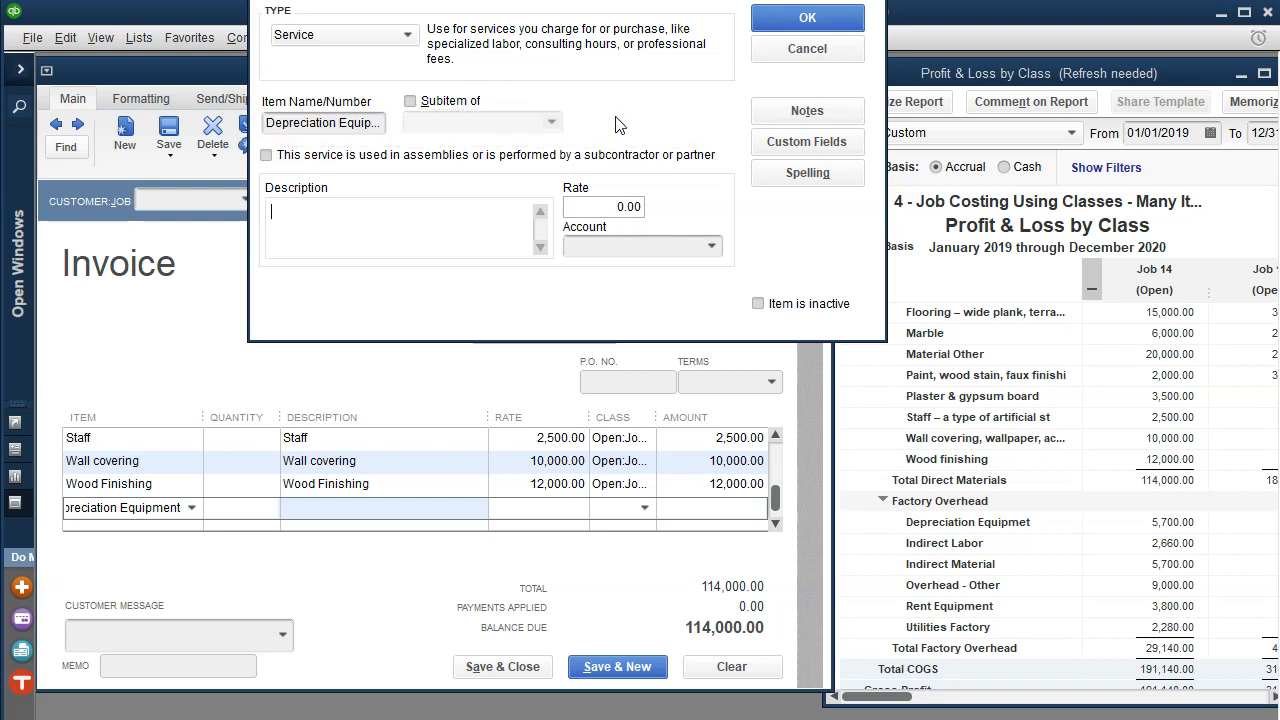
pyautogui.hotkey('ctrl', 'v')
# - Assign the Income account to the Depreciation Equipment item and save the item
pyautogui.press('Tab')
pyautogui.press('Tab')
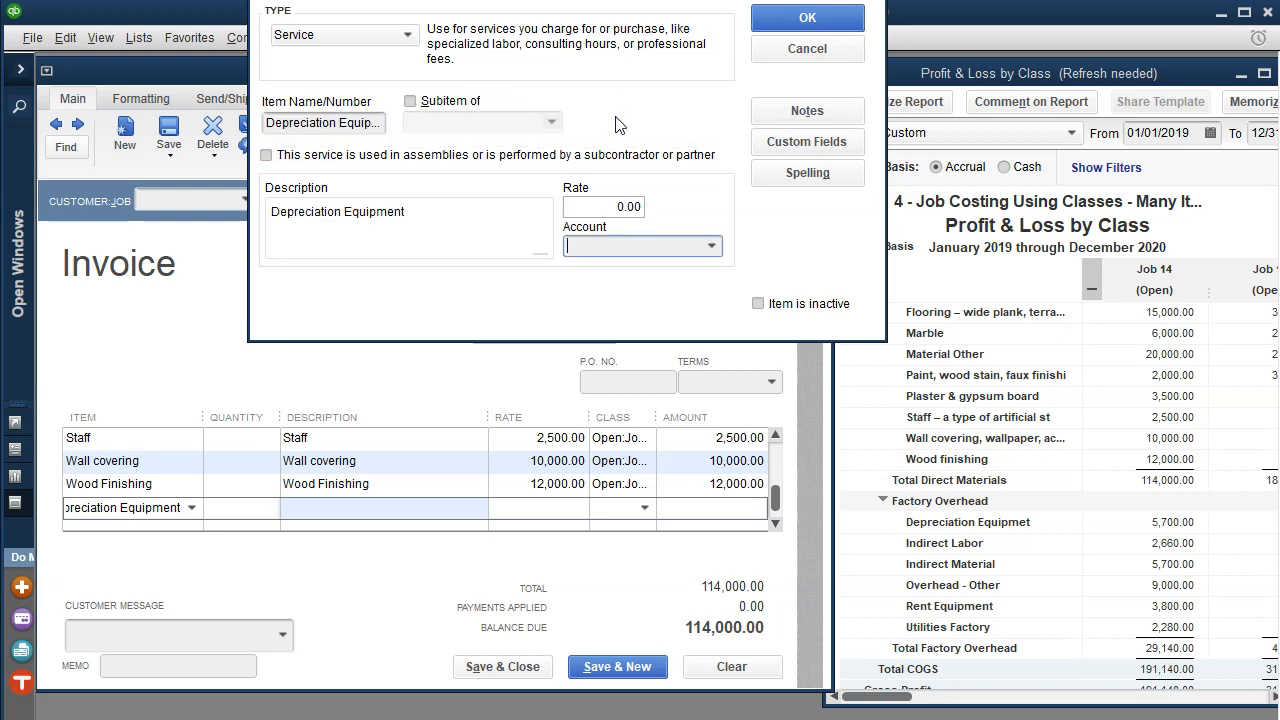
pyautogui.write('Income')
pyautogui.press('Tab')
pyautogui.press('Return')
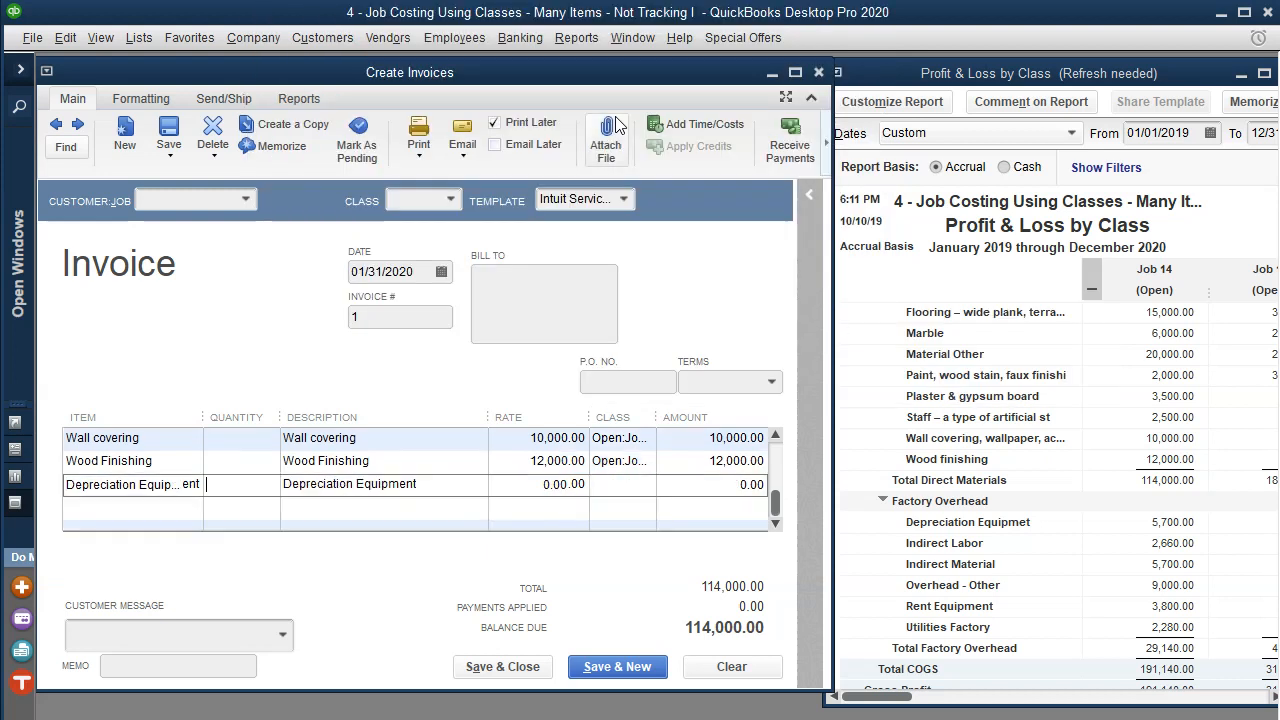
# - Bill the Depreciation Equipment line at a rate of 5,700 and assign it to class Job 14
pyautogui.press('Tab')
pyautogui.press('Tab')
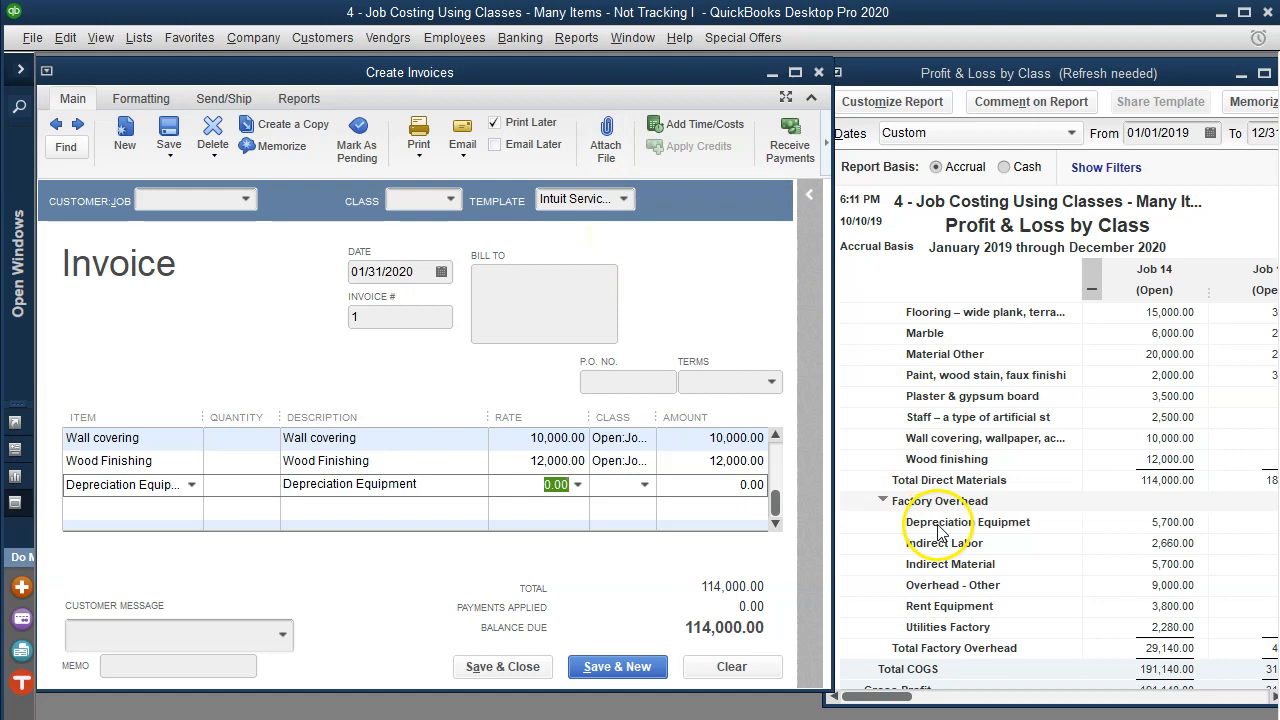
pyautogui.write('5700')
pyautogui.press('Tab')
pyautogui.write('14')
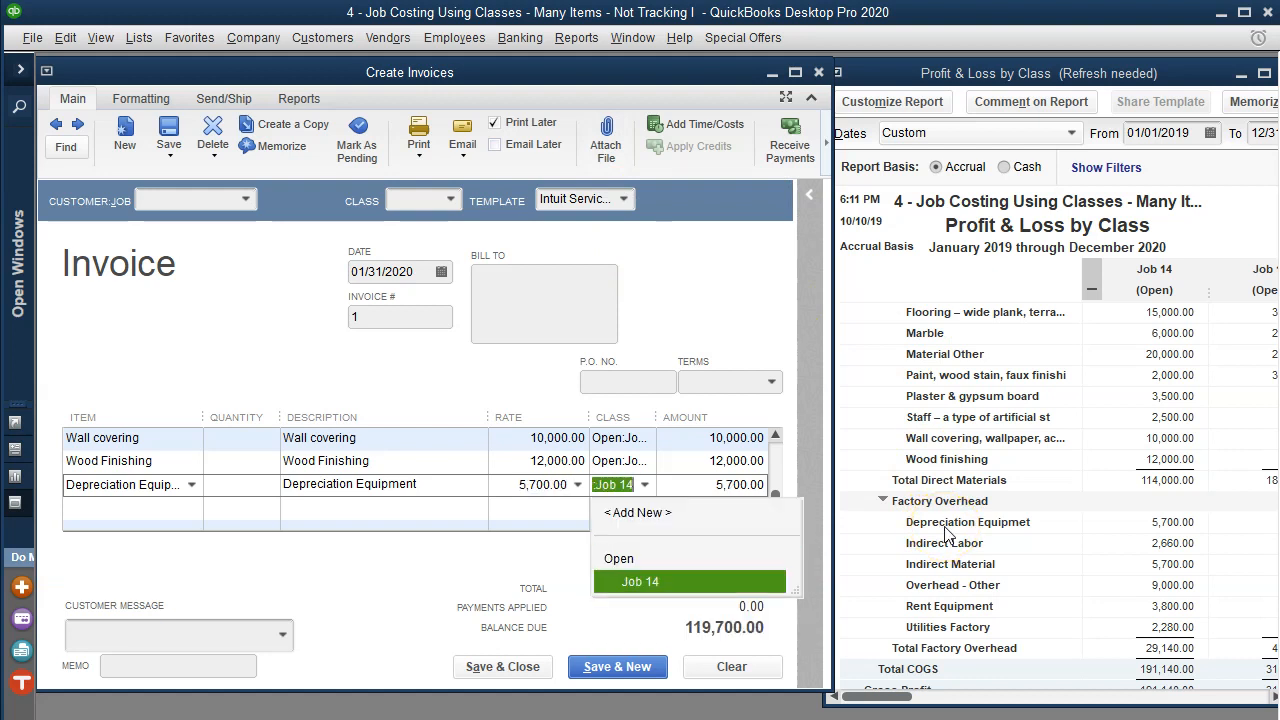
pyautogui.press('Tab')
pyautogui.press('Tab')
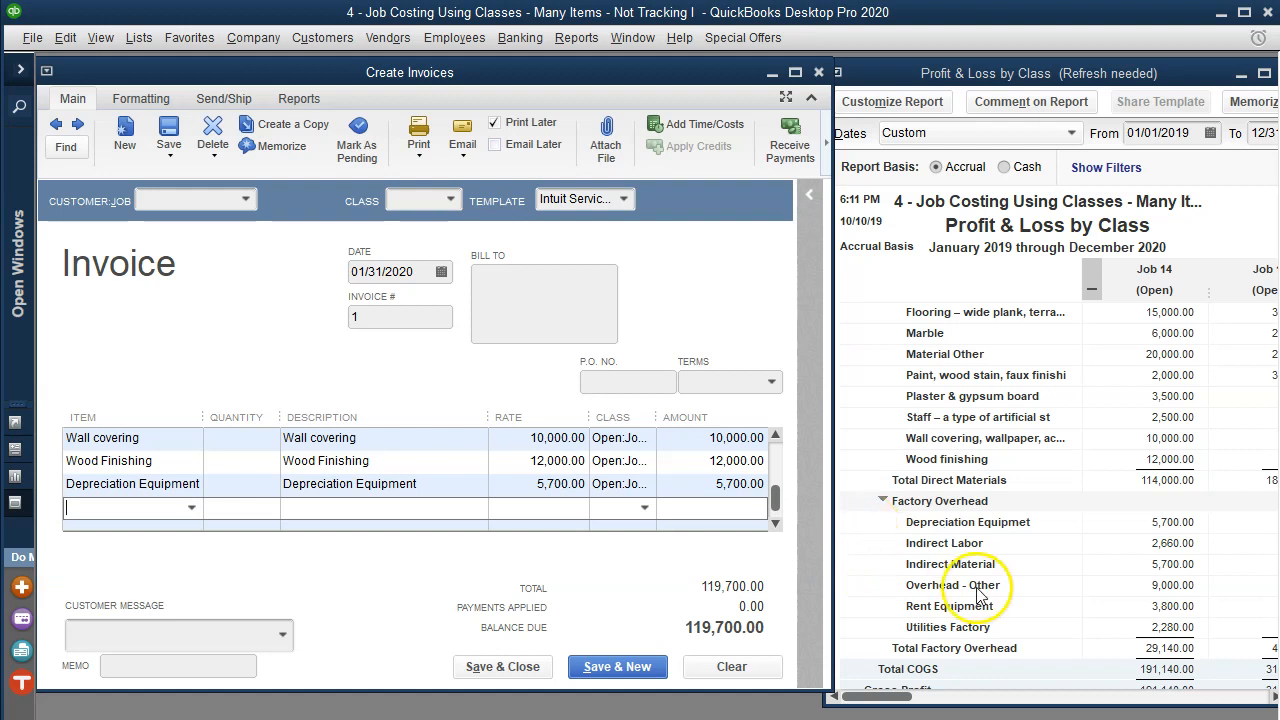
# - Set up a new service item named Indirect Labor from the invoice's thirteenth line, with Indirect Labor as its description
pyautogui.write('Indirect Labor')
pyautogui.press('Tab')
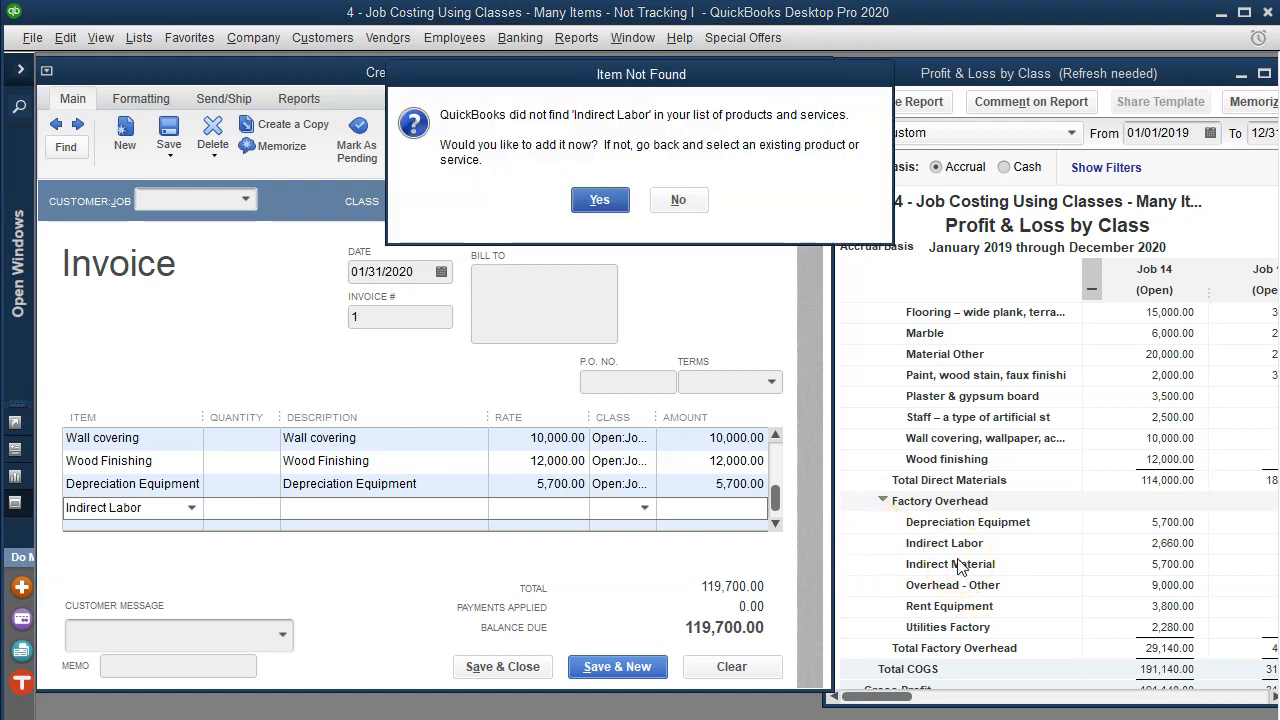
pyautogui.press('Return')
pyautogui.press('Tab')
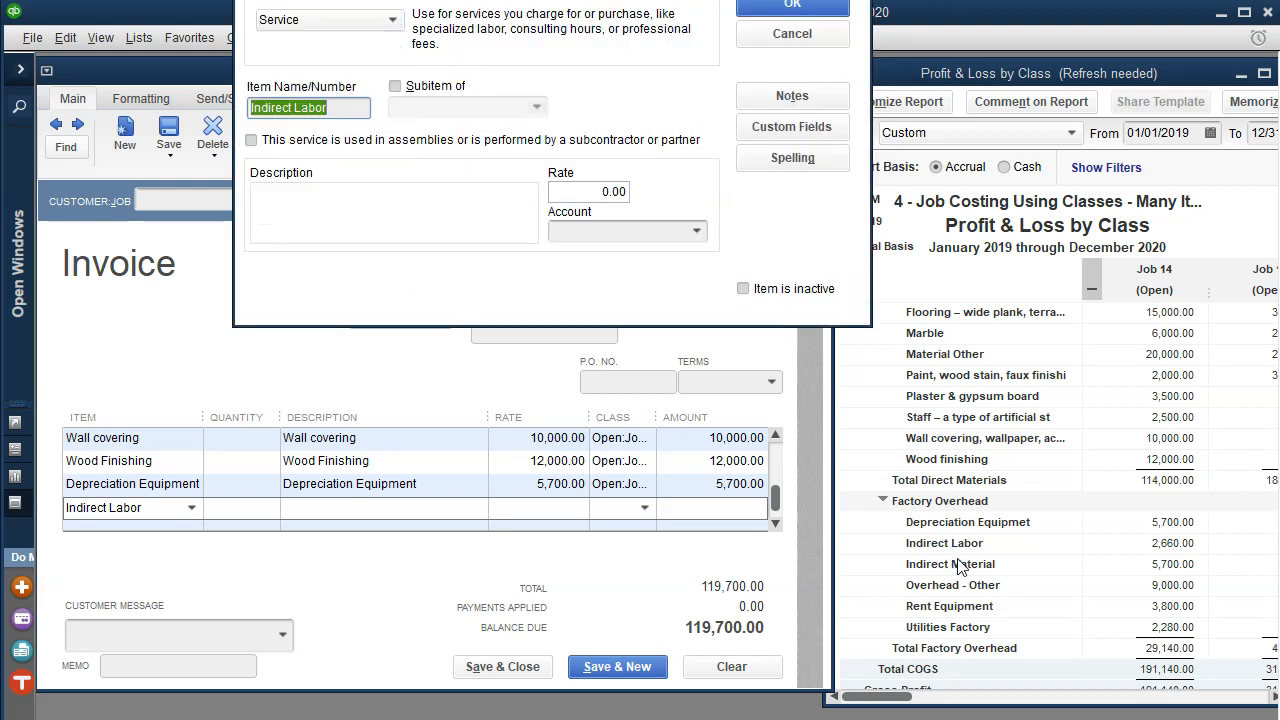
pyautogui.moveTo(487, 0); pyautogui.dragTo(455, 82)
pyautogui.press('Tab')
pyautogui.press('Tab')
pyautogui.press('Tab')
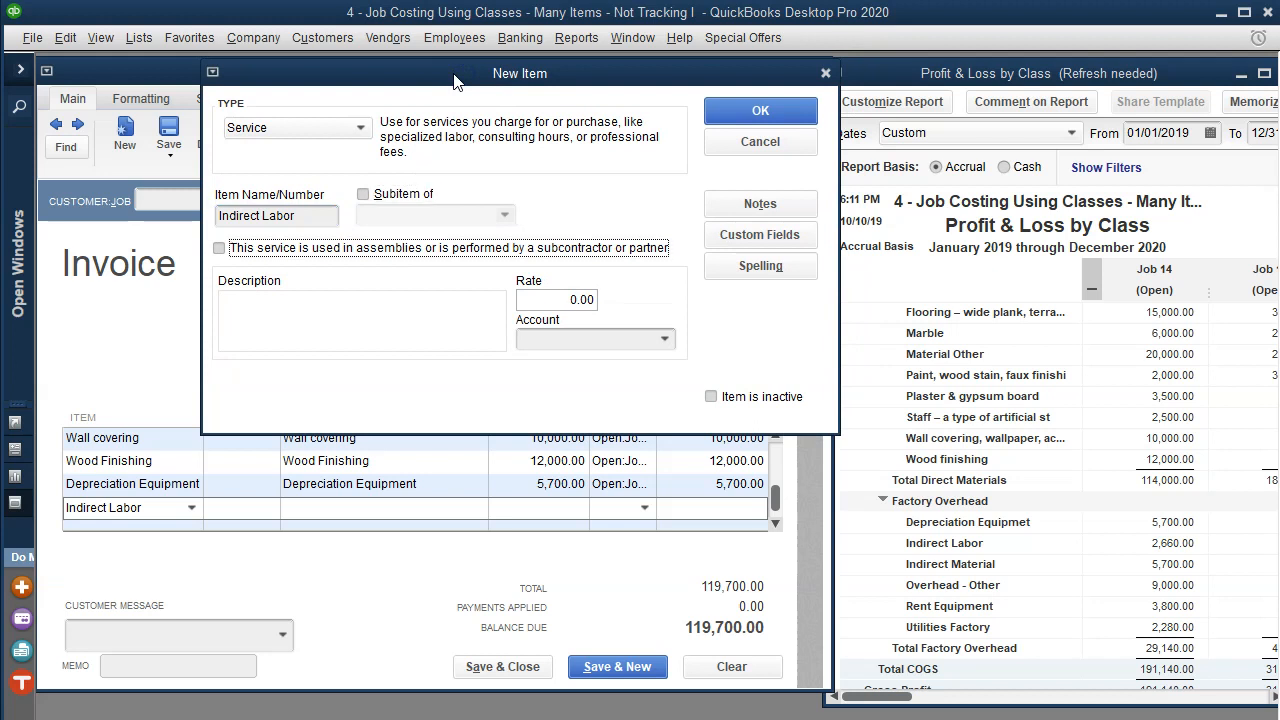
pyautogui.click(218, 210)
pyautogui.hotkey('ctrl', 'c')
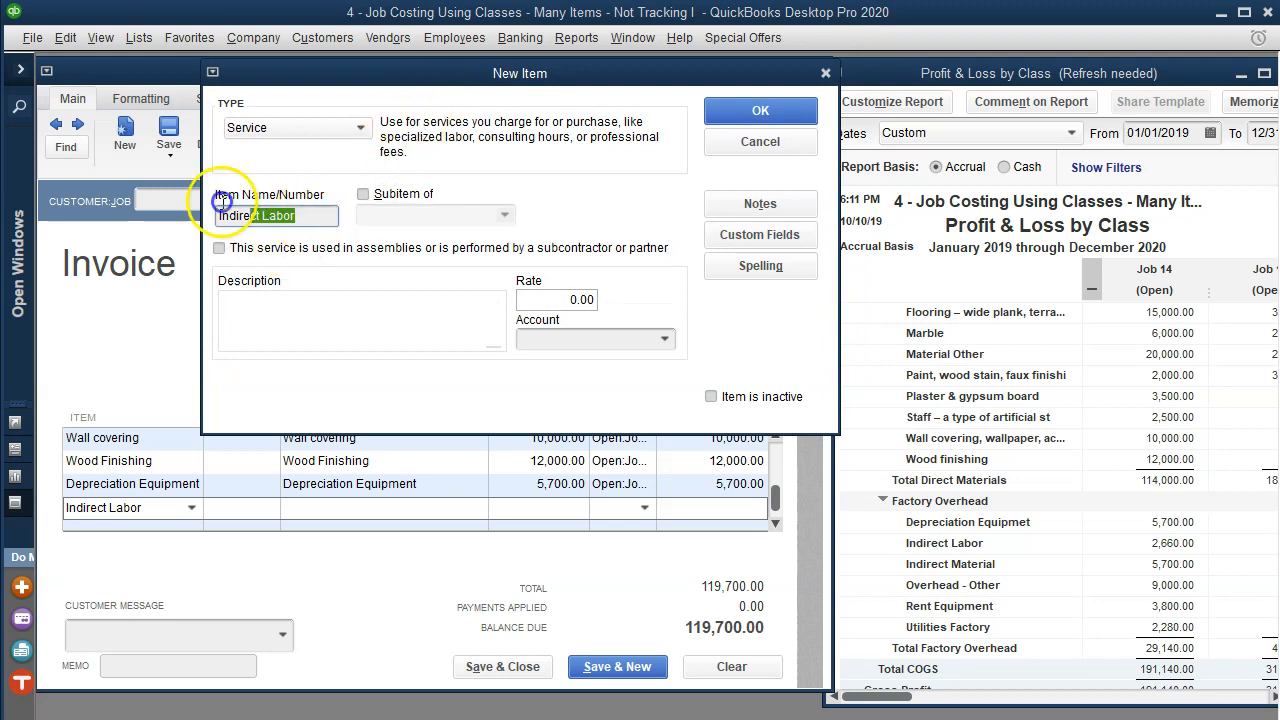
pyautogui.click(246, 320)
pyautogui.hotkey('ctrl', 'v')
# - Assign the Income account to the Indirect Labor item and save the item
pyautogui.press('Tab')
pyautogui.press('Tab')
pyautogui.write('O')
pyautogui.press('BackSpace')
pyautogui.press('BackSpace')
pyautogui.write('Income')
pyautogui.press('Tab')
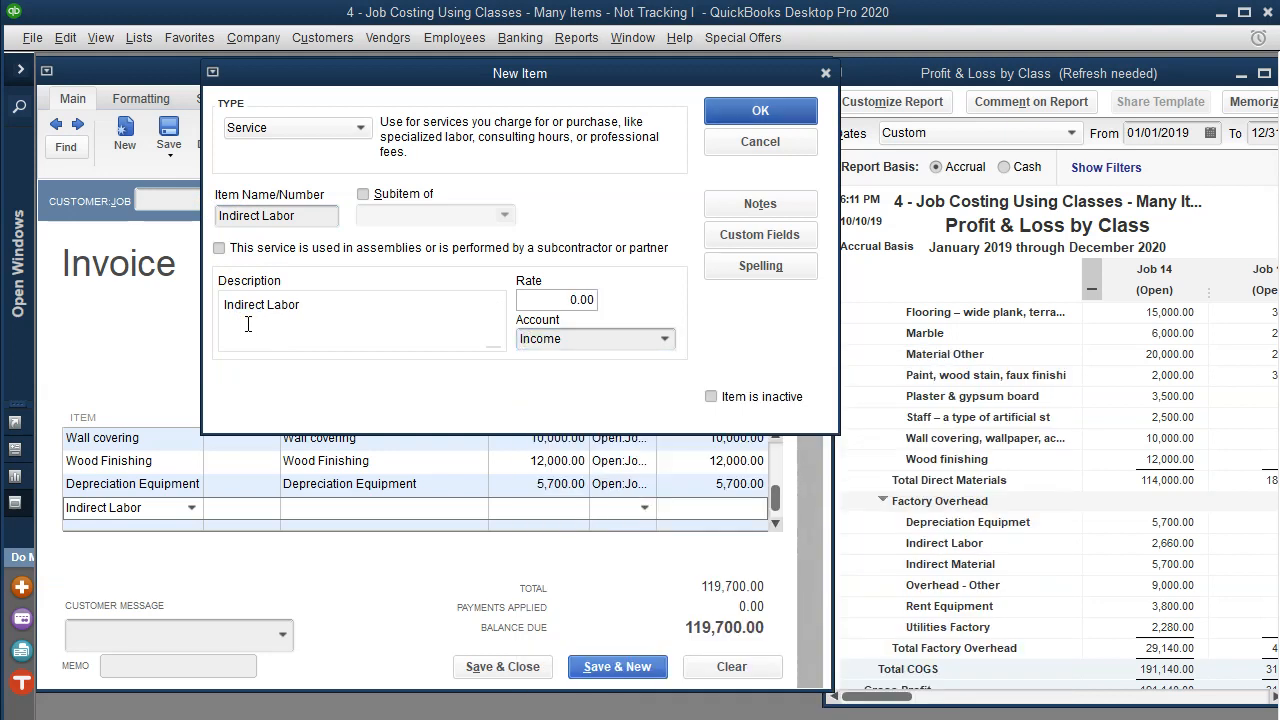
pyautogui.press('Return')
# - Bill the Indirect Labor line at a rate of 2,660 and assign it to class Job 14
pyautogui.press('Tab')
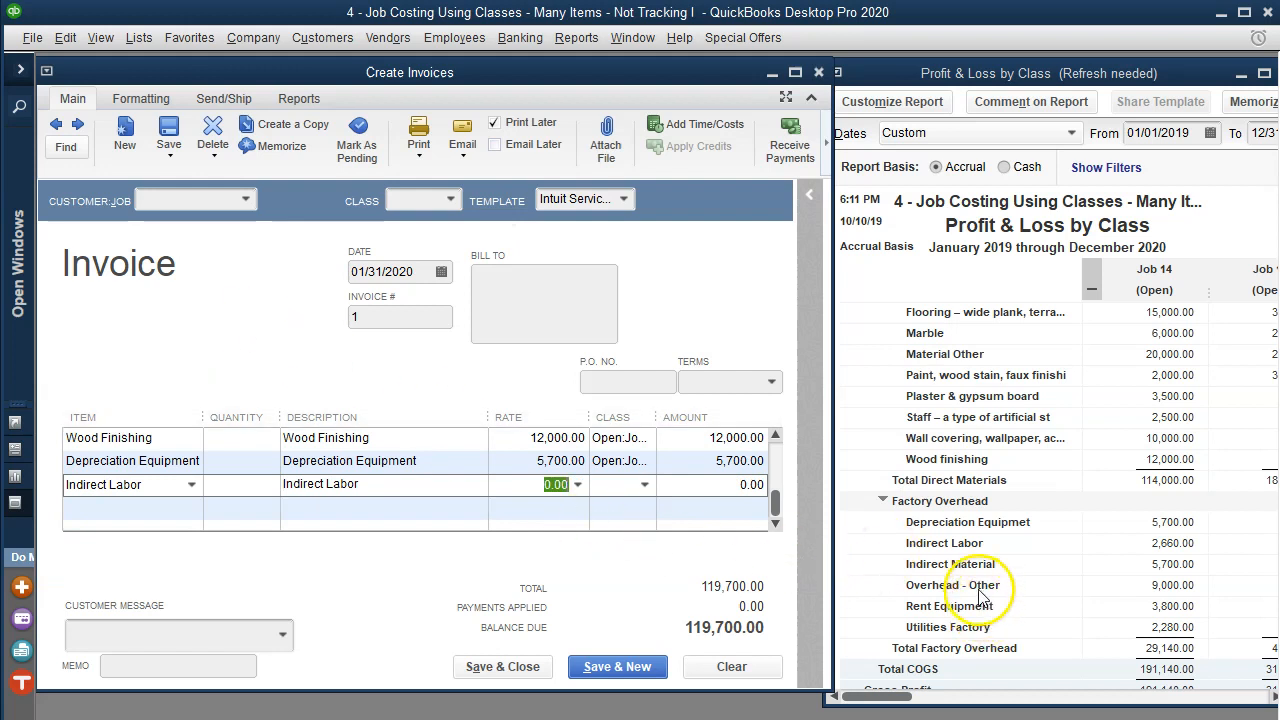
pyautogui.write('2660')
pyautogui.press('Tab')
pyautogui.write('14')
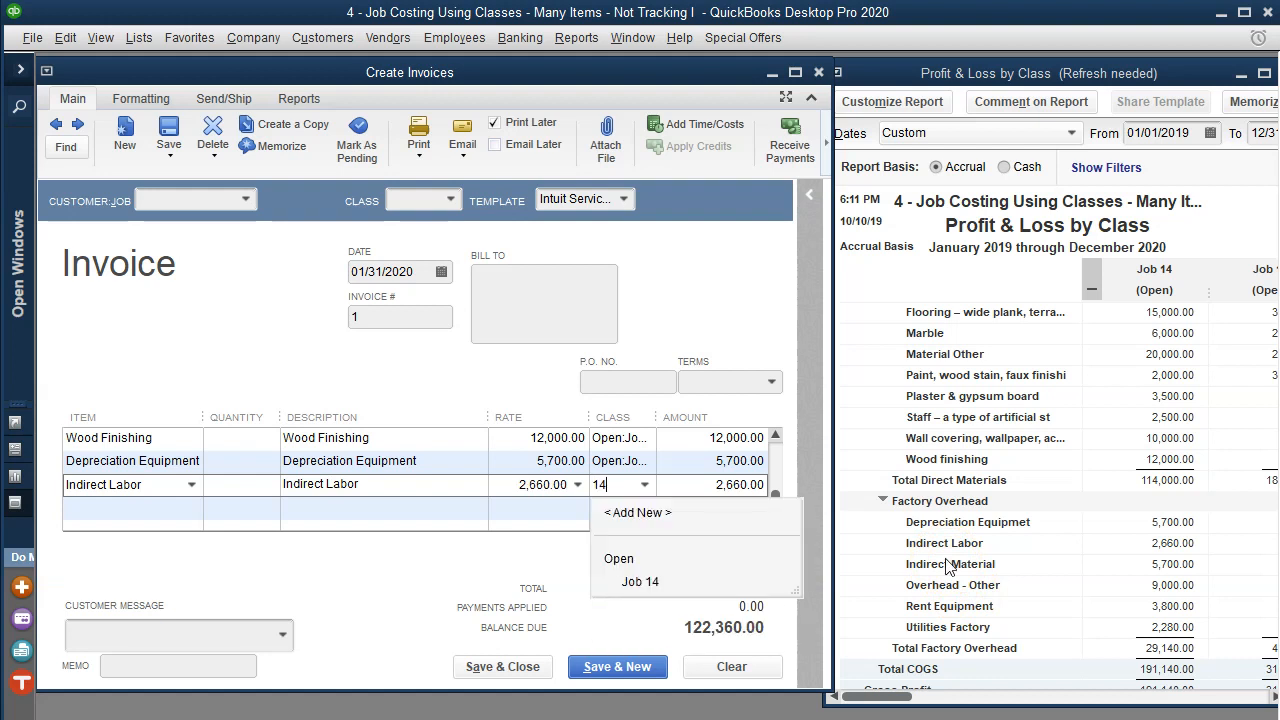
pyautogui.press('Tab')
pyautogui.press('Tab')
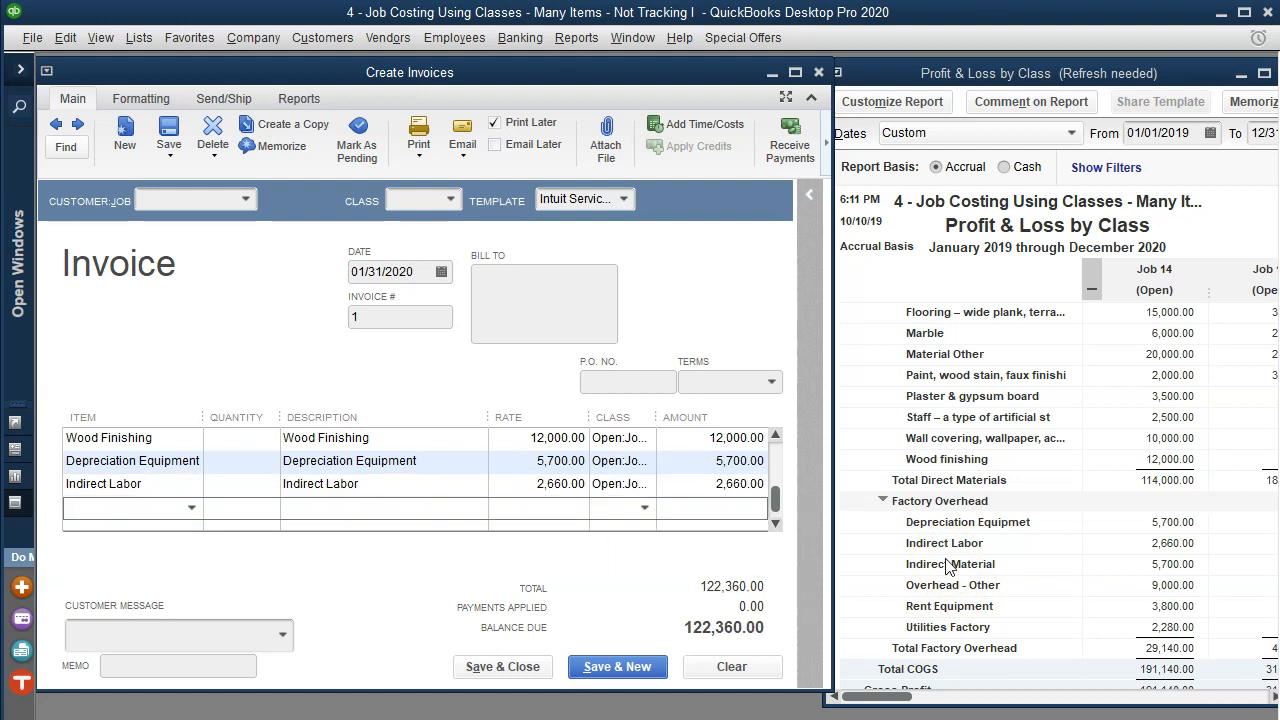
# - Set up a new service item named Indirect Materials from the invoice's fourteenth line, with Indirect Materials as its description
pyautogui.write('Indirect M')
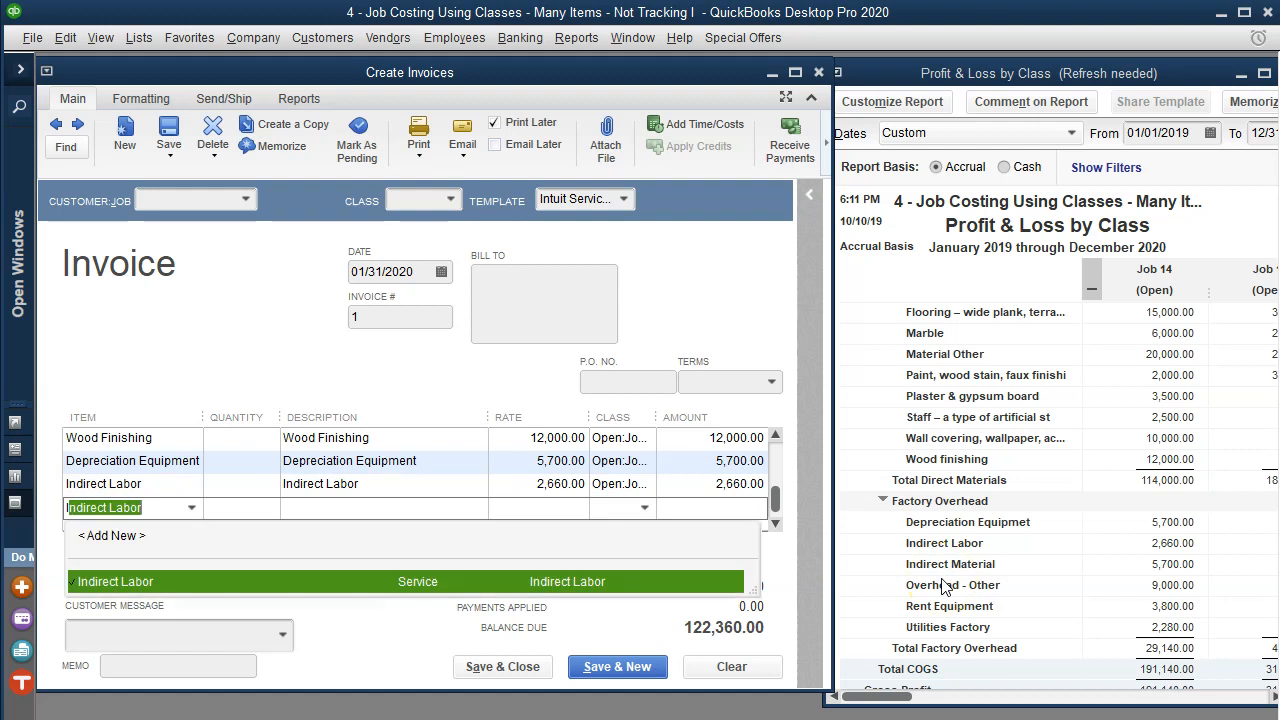
pyautogui.write('at')
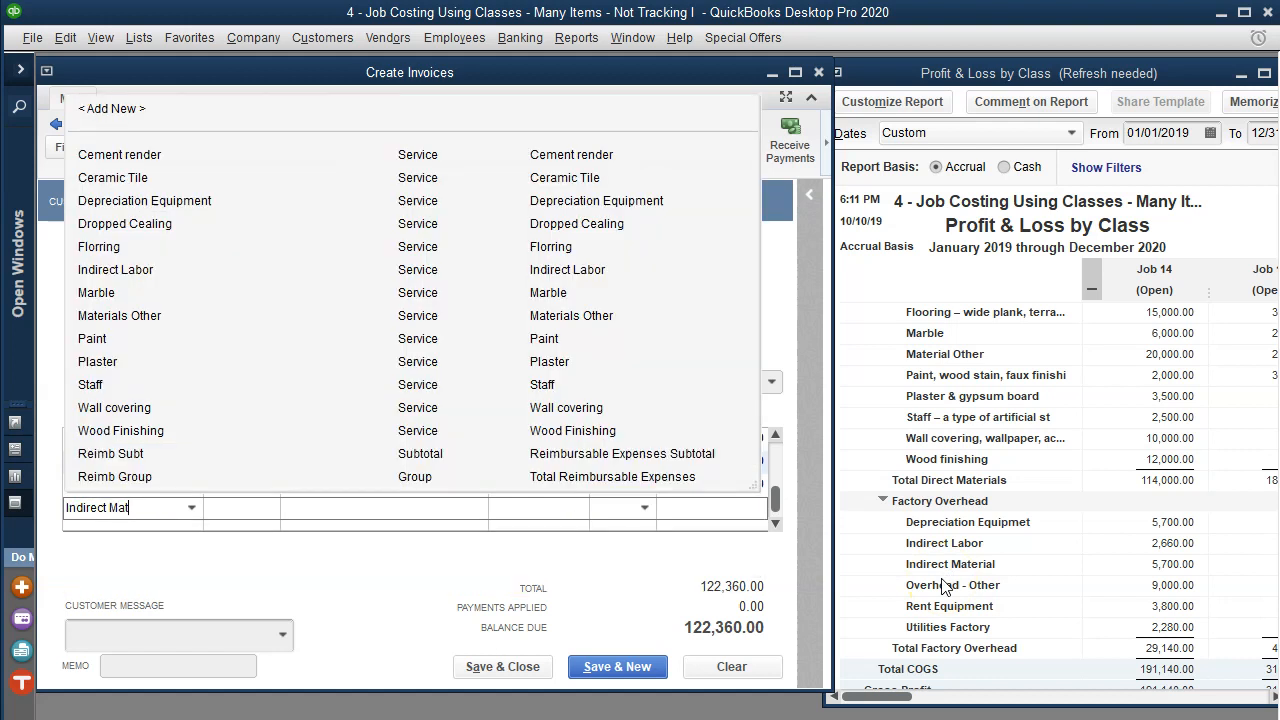
pyautogui.write('erials')
pyautogui.press('Tab')
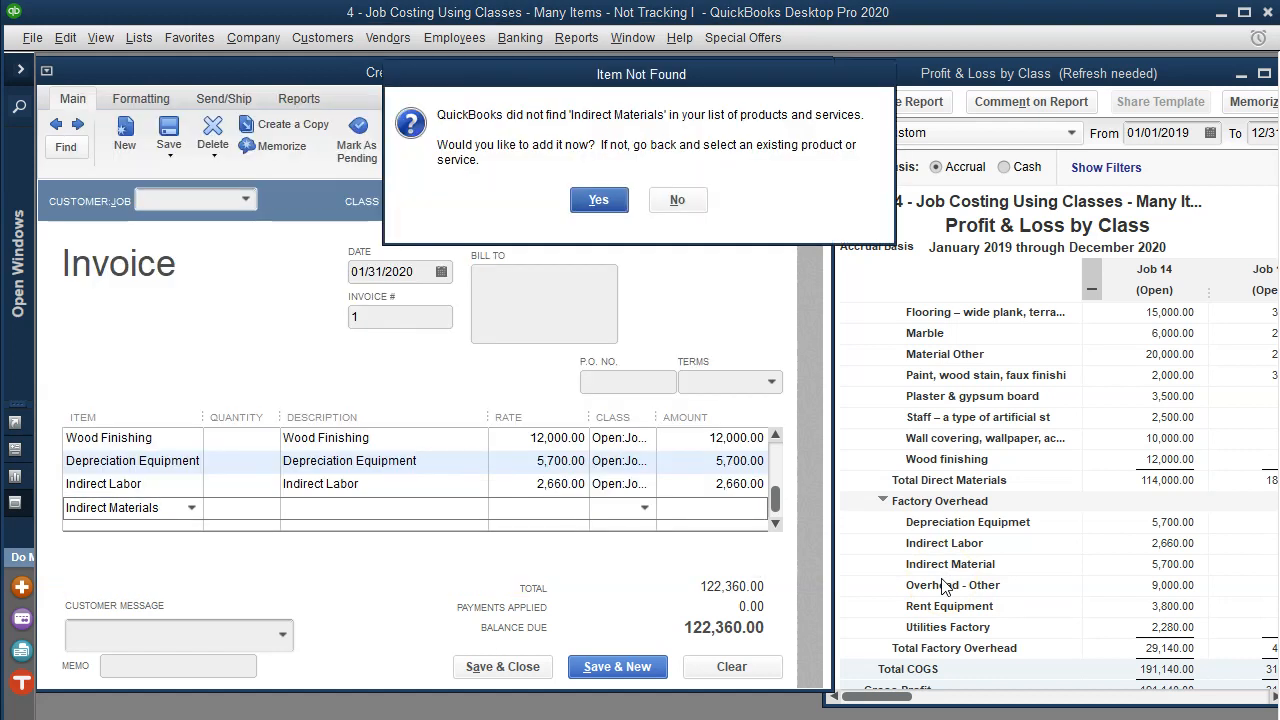
pyautogui.press('Return')
pyautogui.press('Down')
pyautogui.press('Up')
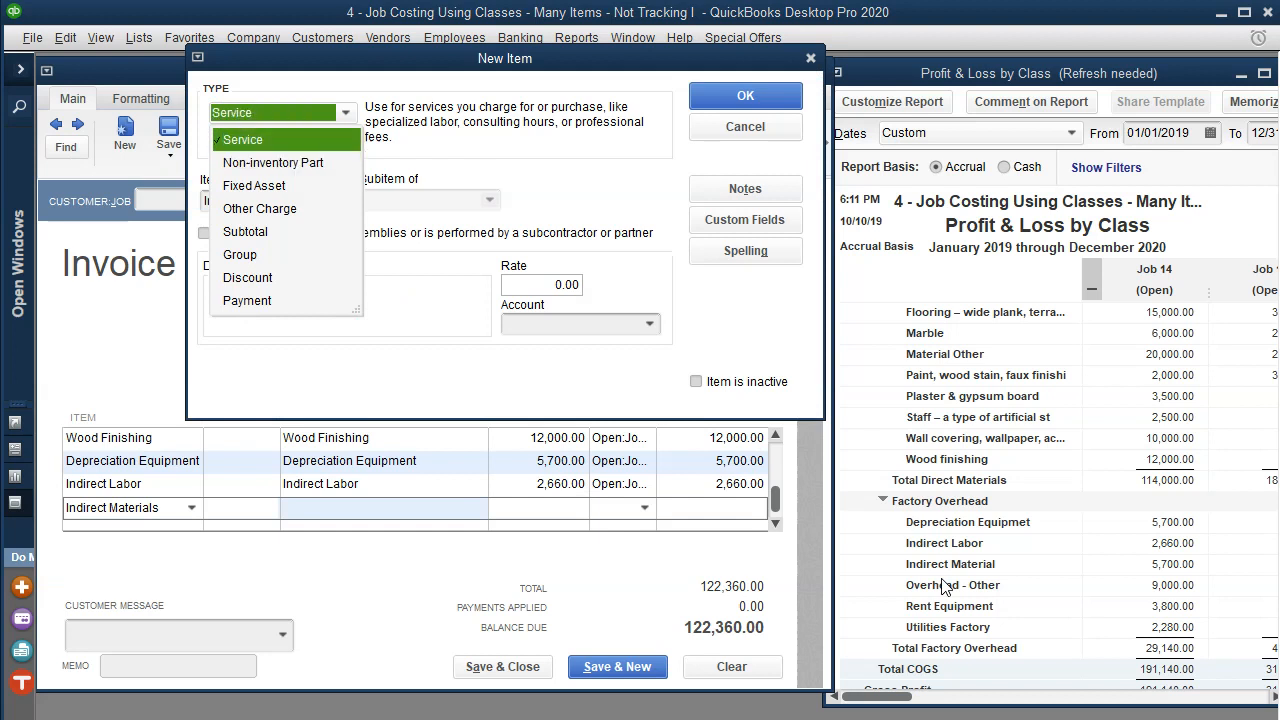
pyautogui.press('Tab')
pyautogui.hotkey('ctrl', 'c')
pyautogui.press('Tab')
pyautogui.press('Tab')
pyautogui.press('Tab')
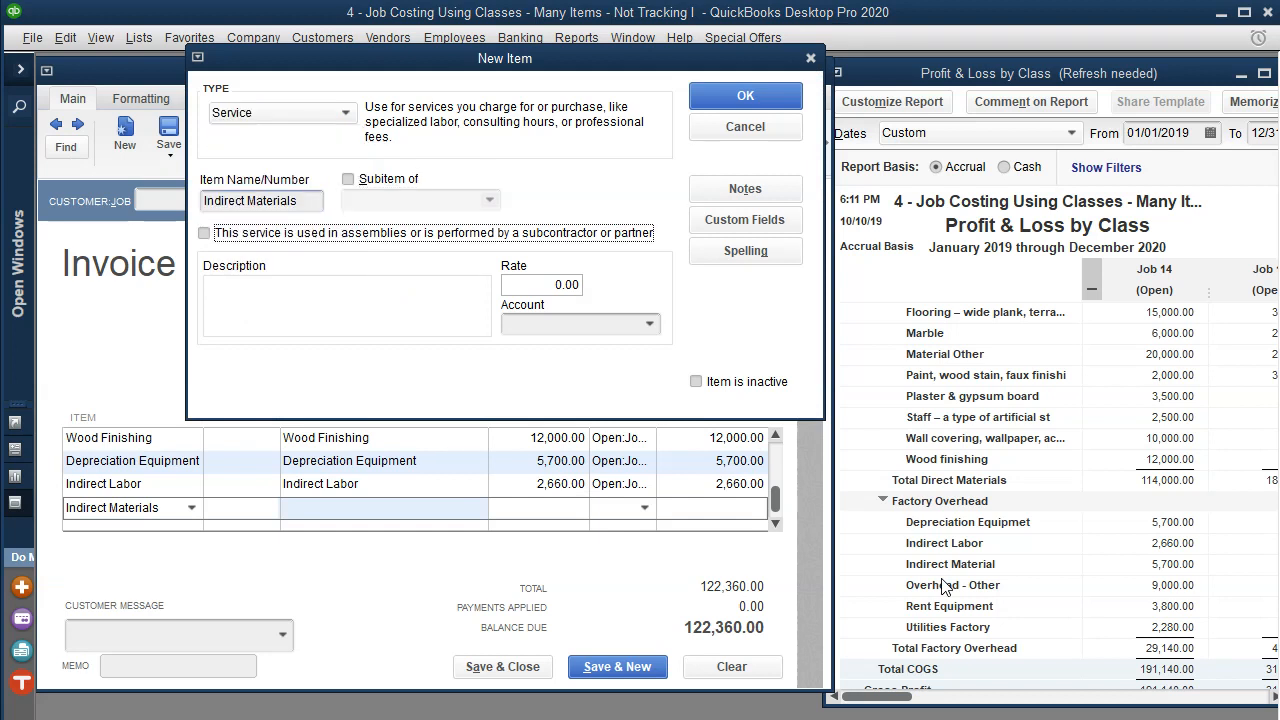
pyautogui.hotkey('ctrl', 'v')
# - Assign the Income account to the Indirect Materials item and save the item
pyautogui.press('Tab')
pyautogui.press('Tab')
pyautogui.write('i')
pyautogui.press('Tab')
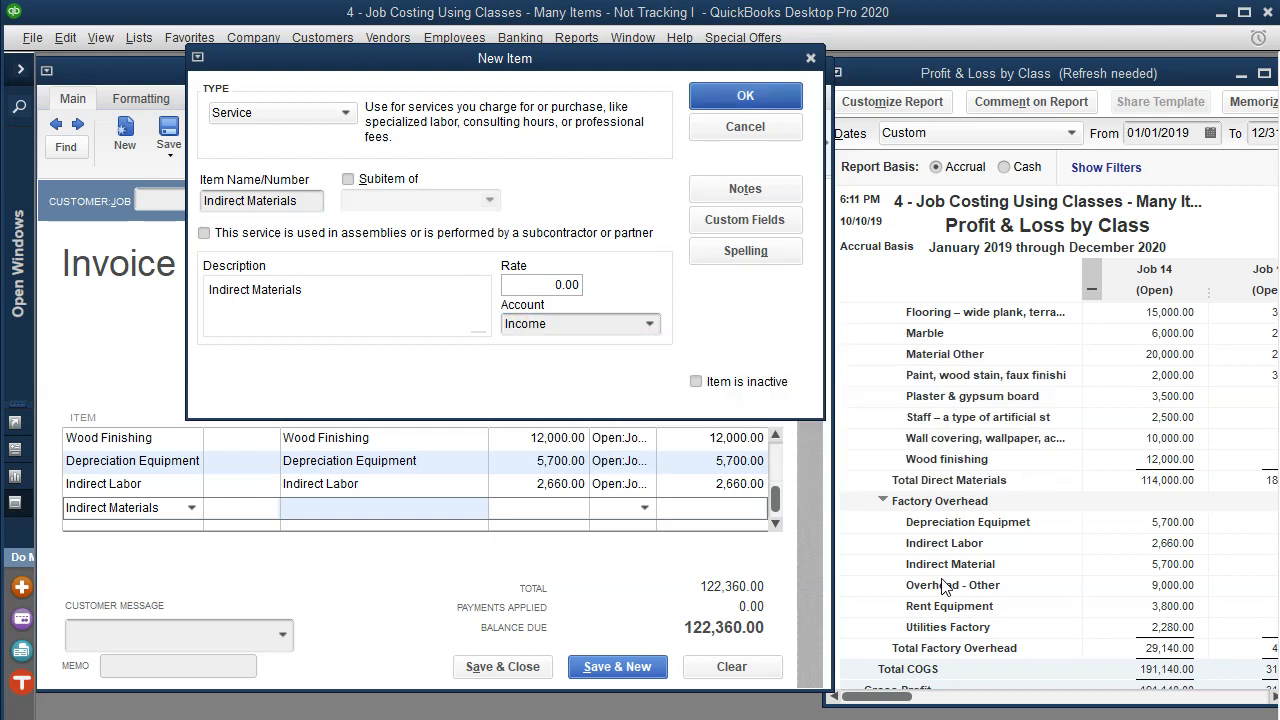
pyautogui.press('Return')
# - Bill the Indirect Materials line at a rate of 5,700 and assign it to class Job 14
pyautogui.press('Tab')
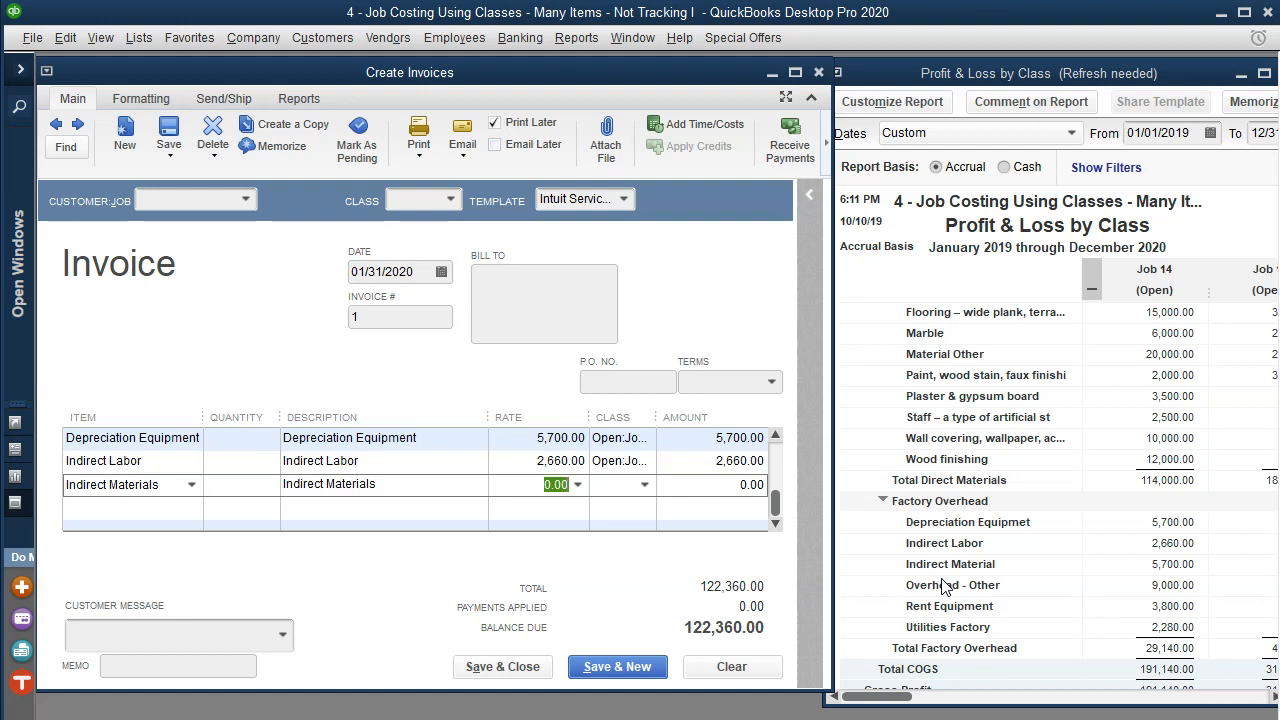
pyautogui.write('5700')
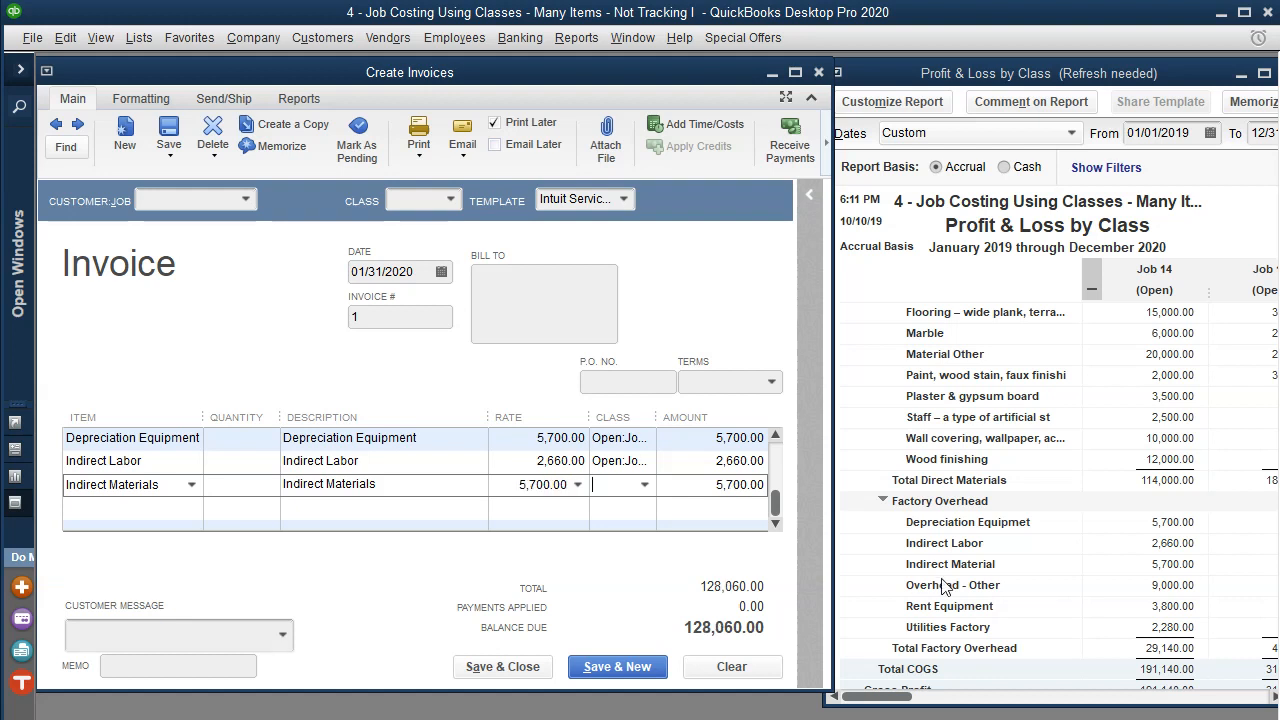
pyautogui.press('Tab')
pyautogui.write('14')
pyautogui.press('Tab')
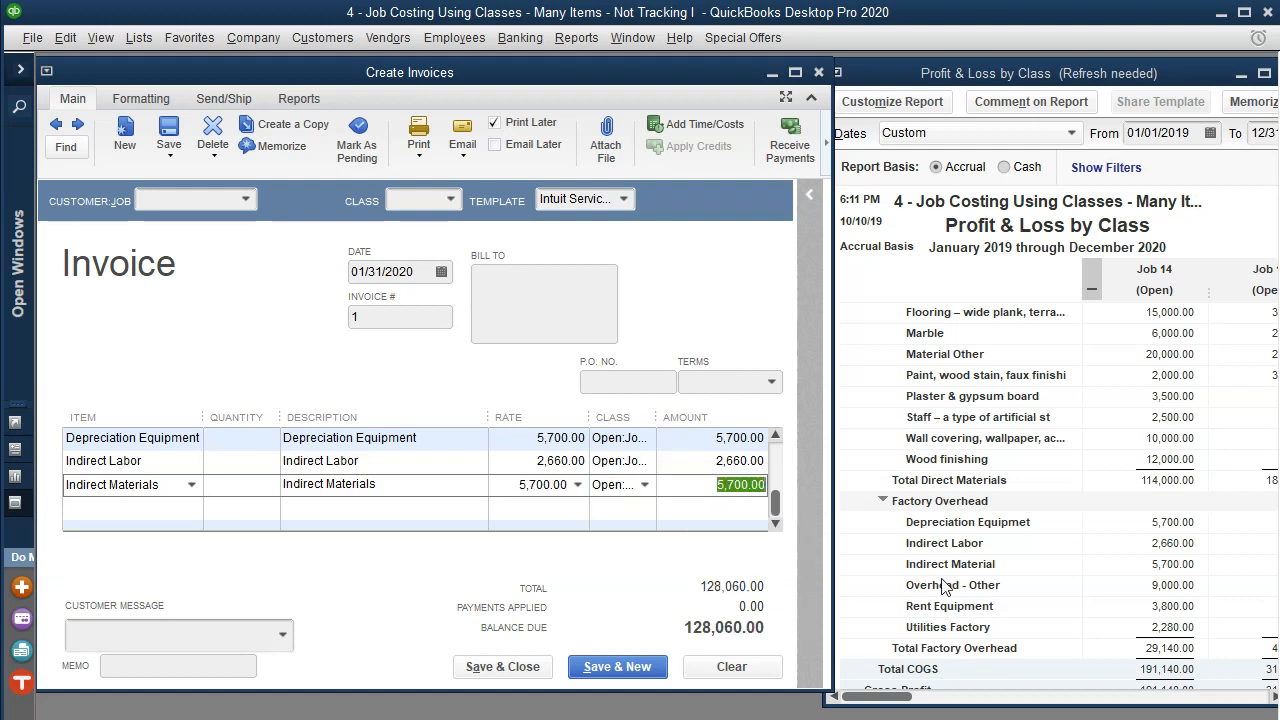
pyautogui.press('Tab')
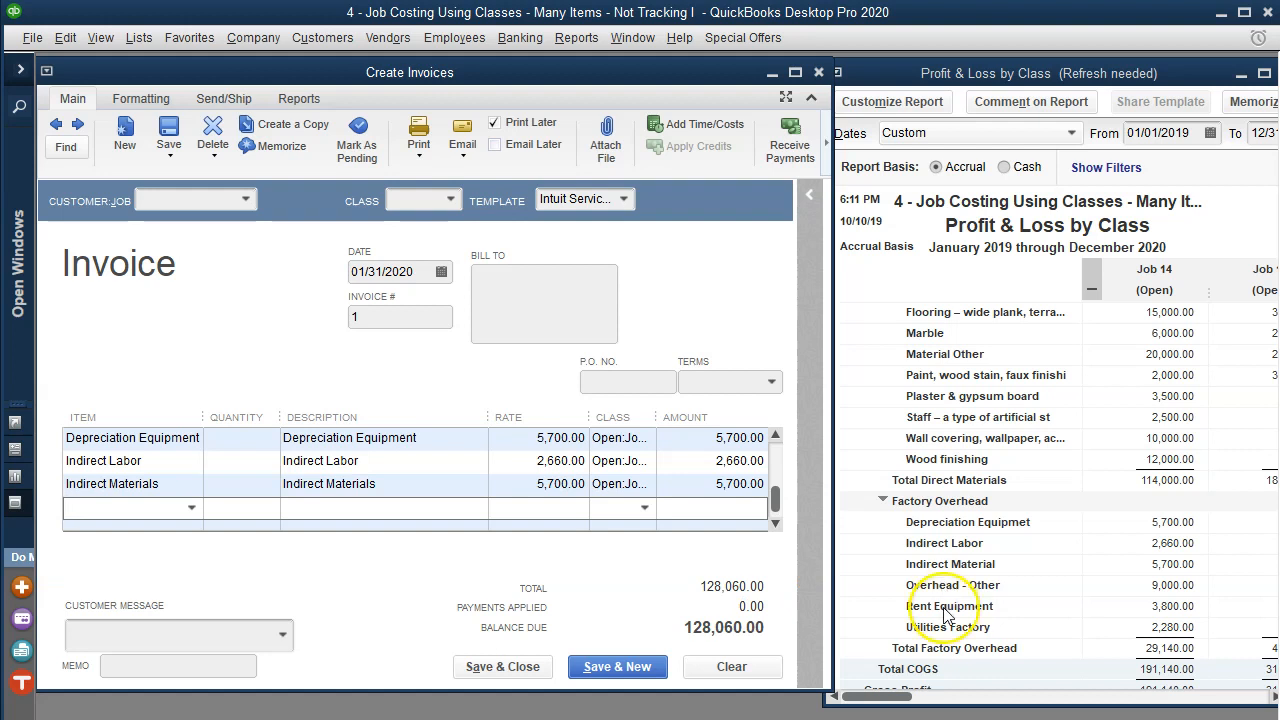
# - Set up a new service item named Overhead-Other from the next empty invoice line, with Overhead-Other as its description
pyautogui.write('Overhea')
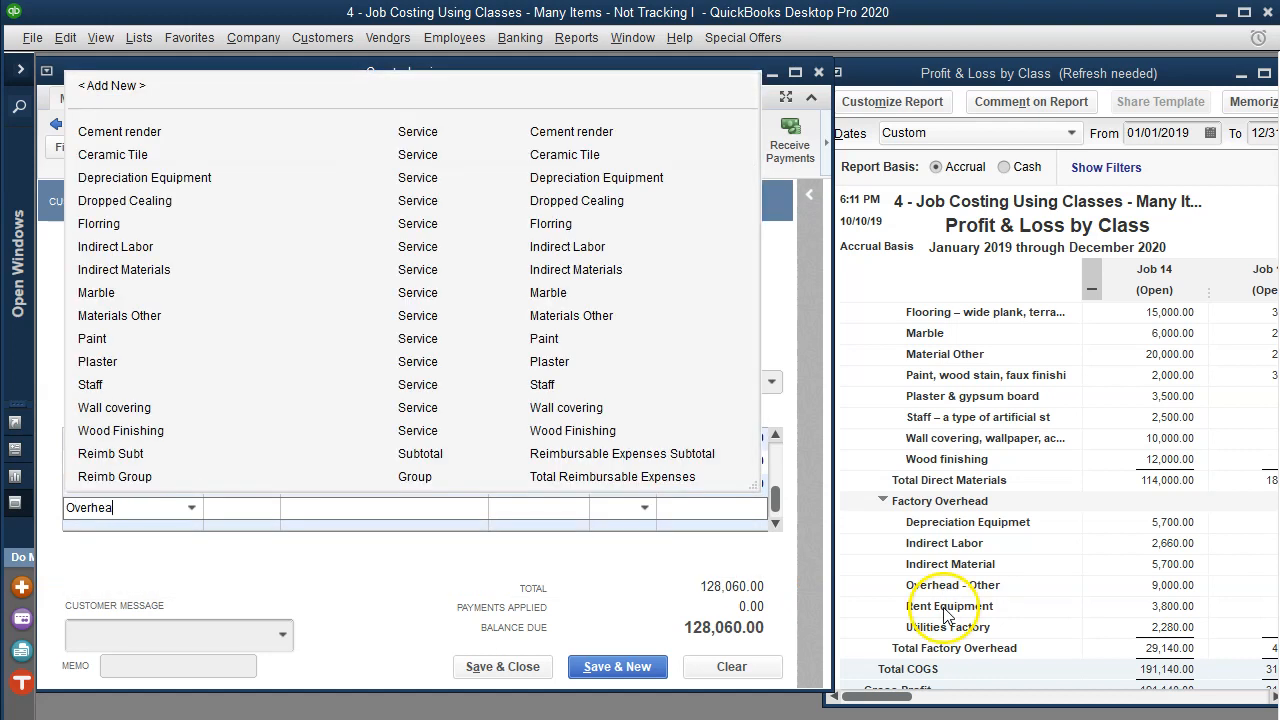
pyautogui.write('d-Other')
pyautogui.press('Tab')
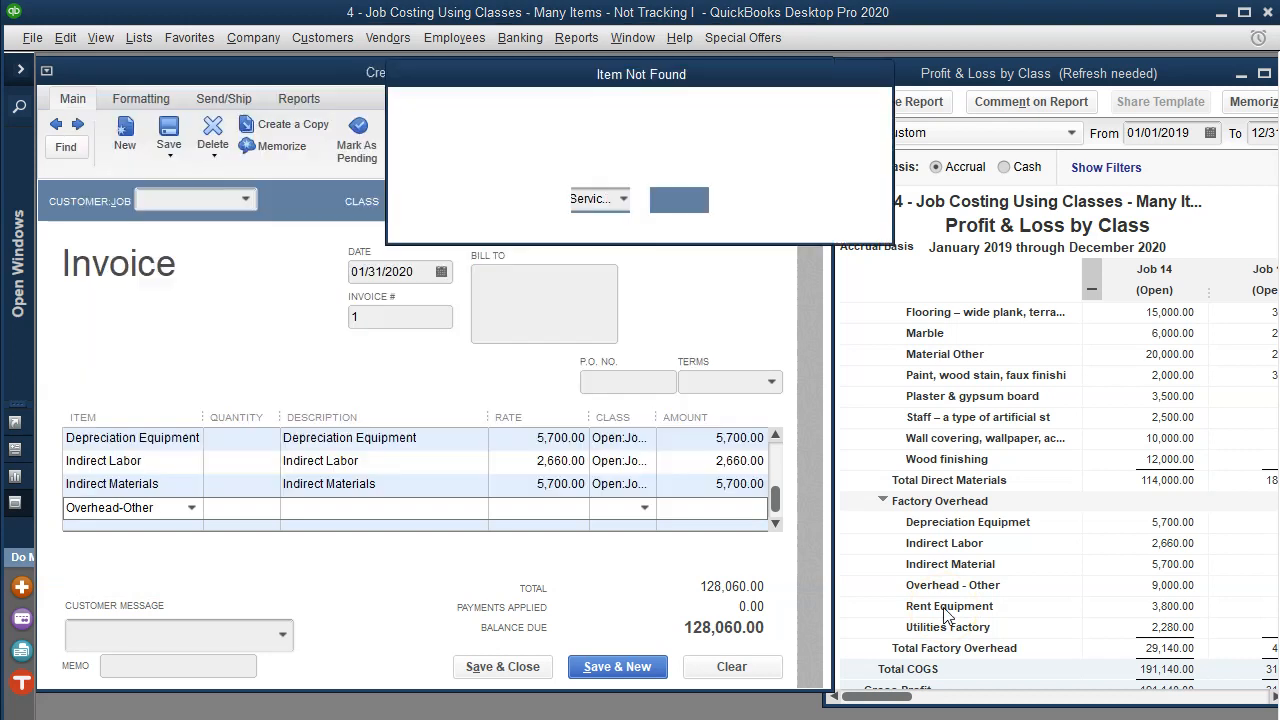
pyautogui.press('Return')
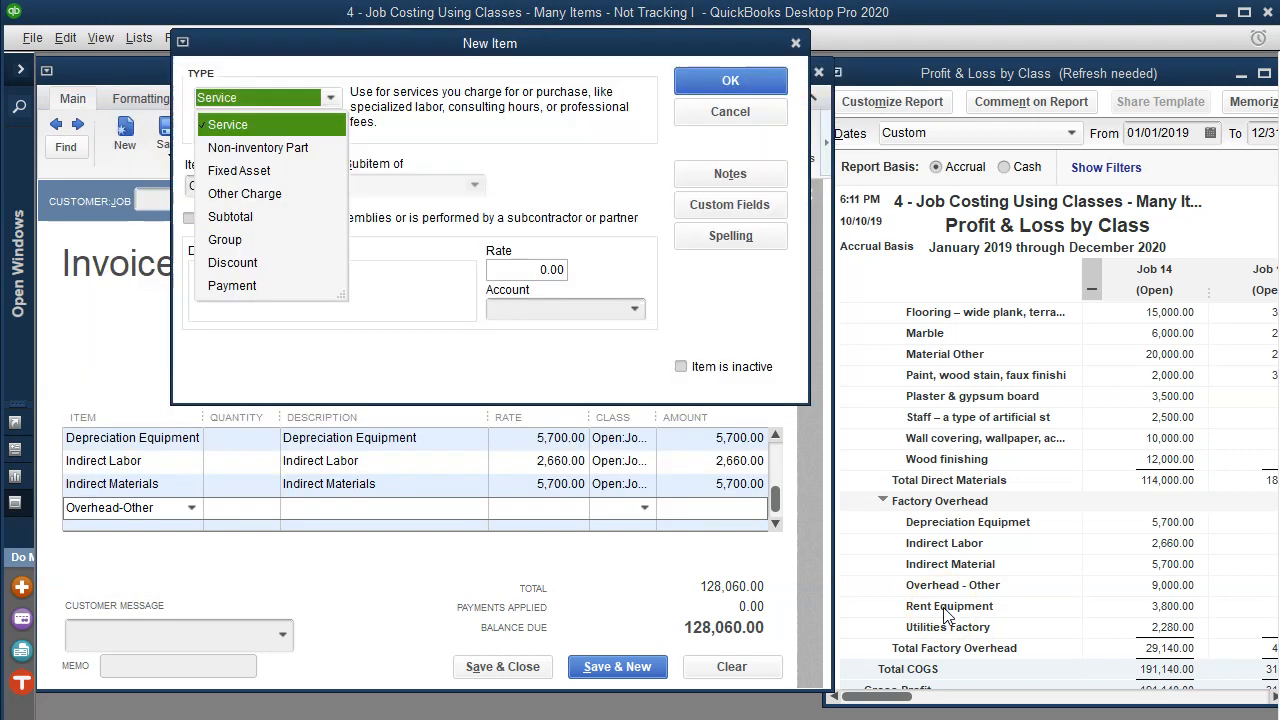
pyautogui.press('Return')
pyautogui.hotkey('ctrl', 'c')
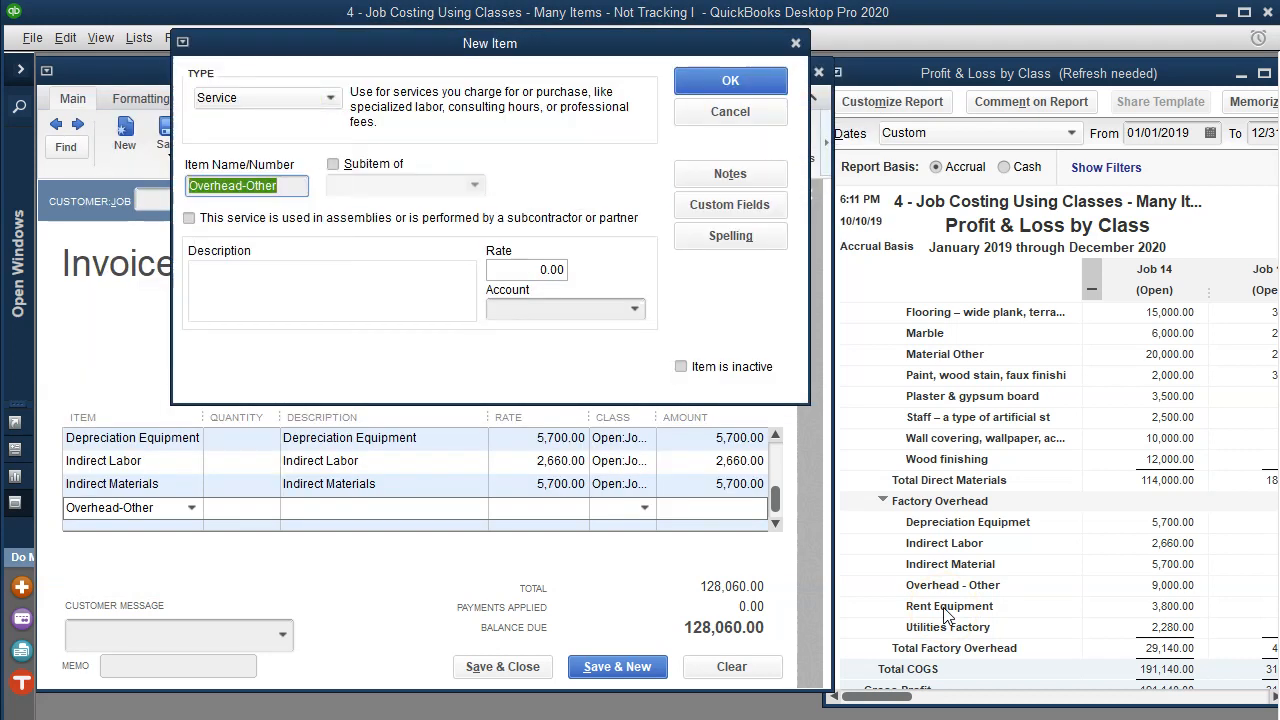
pyautogui.press('Tab')
pyautogui.press('Tab')
pyautogui.press('Tab')
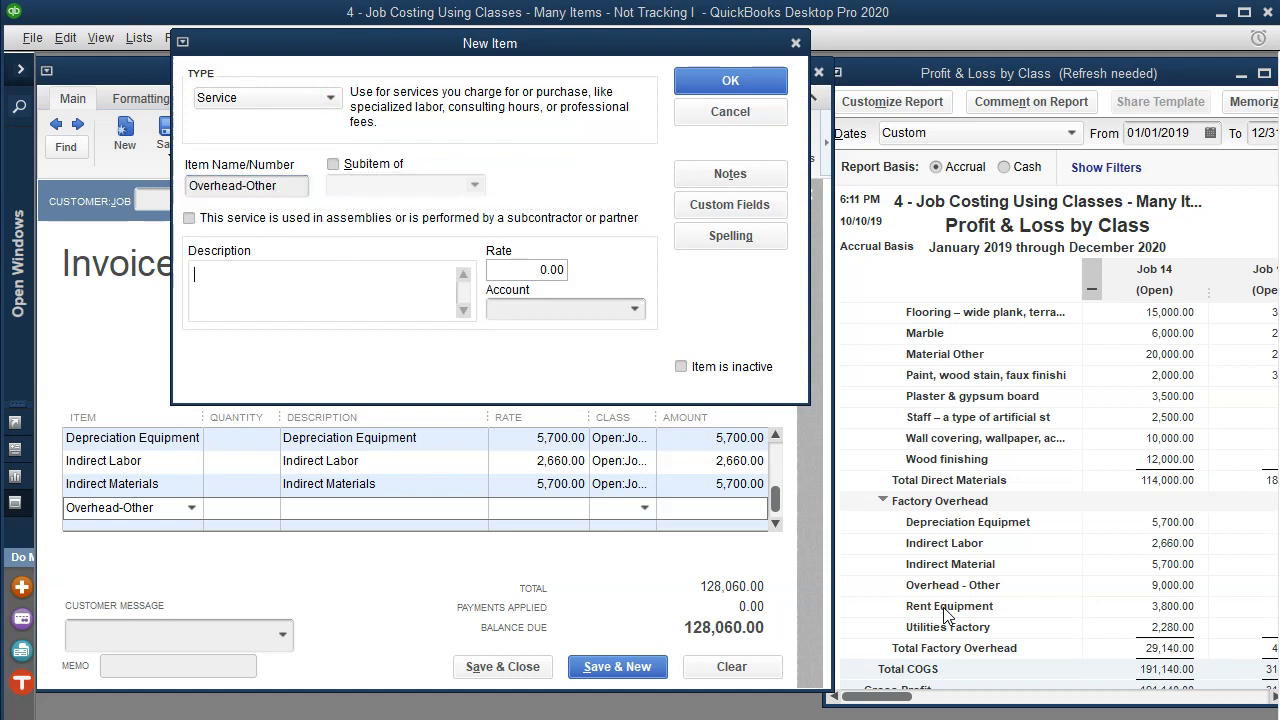
pyautogui.hotkey('ctrl', 'v')
# - Assign the Income account to the Overhead-Other item and save the item
pyautogui.press('Tab')
pyautogui.press('Tab')
pyautogui.write('Income')
pyautogui.press('Tab')
pyautogui.press('Return')
# - Bill the Overhead-Other line at a rate of 3,800 and assign it to class Job 14
pyautogui.press('Tab')
pyautogui.write('3800')
pyautogui.press('Tab')
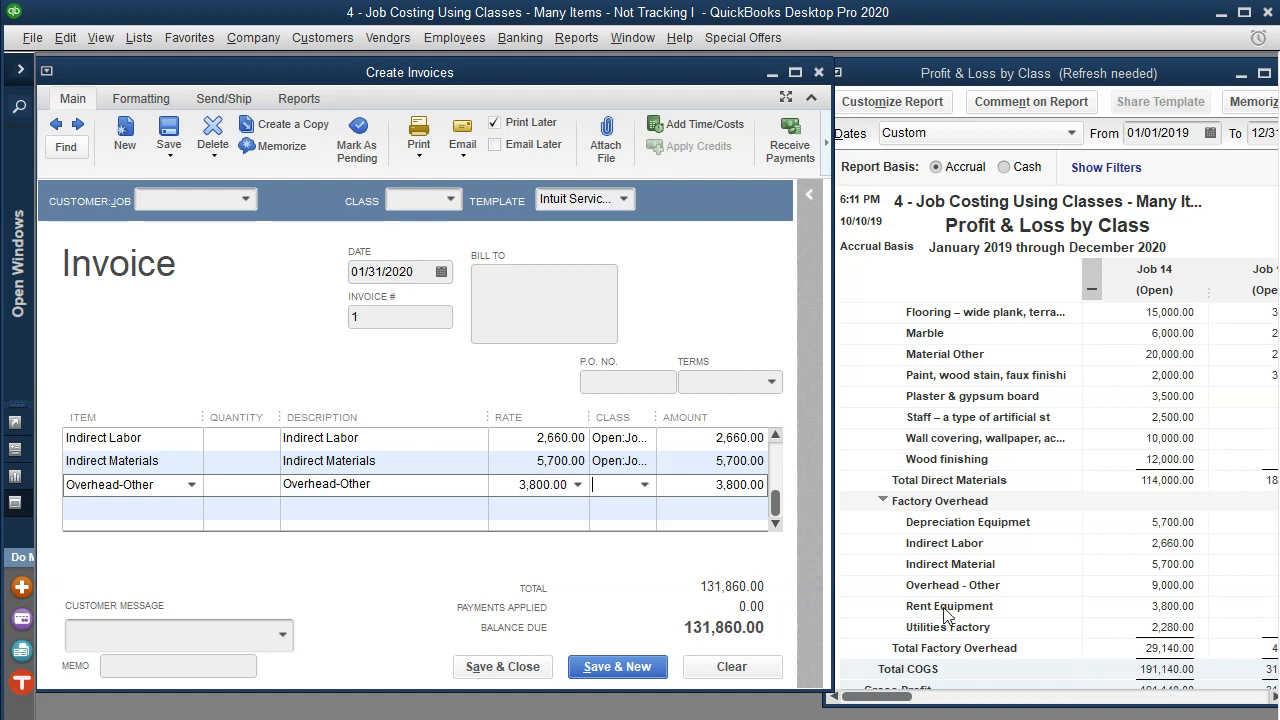
pyautogui.write('14')
pyautogui.press('Down')
pyautogui.press('Down')
pyautogui.press('Tab')
pyautogui.press('Tab')
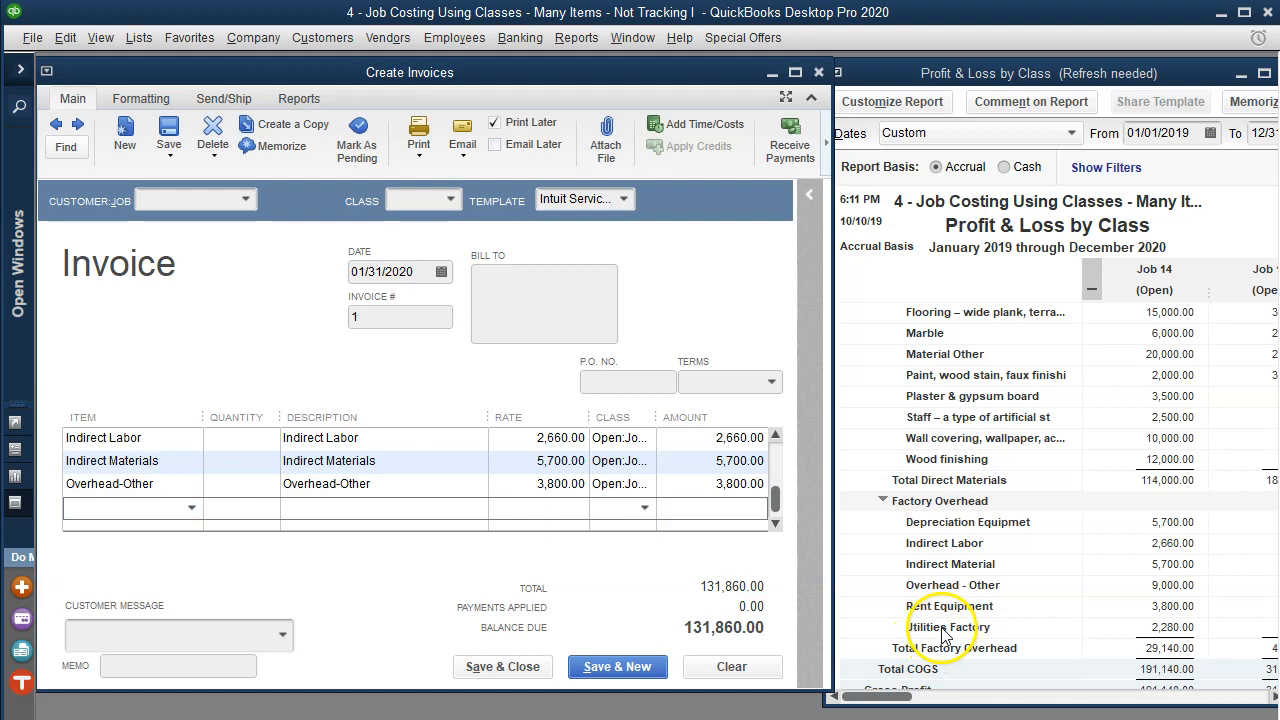
# - Set up a new service item named Rent Equipment from the next empty invoice line, with Rent Equipment as its description
pyautogui.write('Rent Equipme')
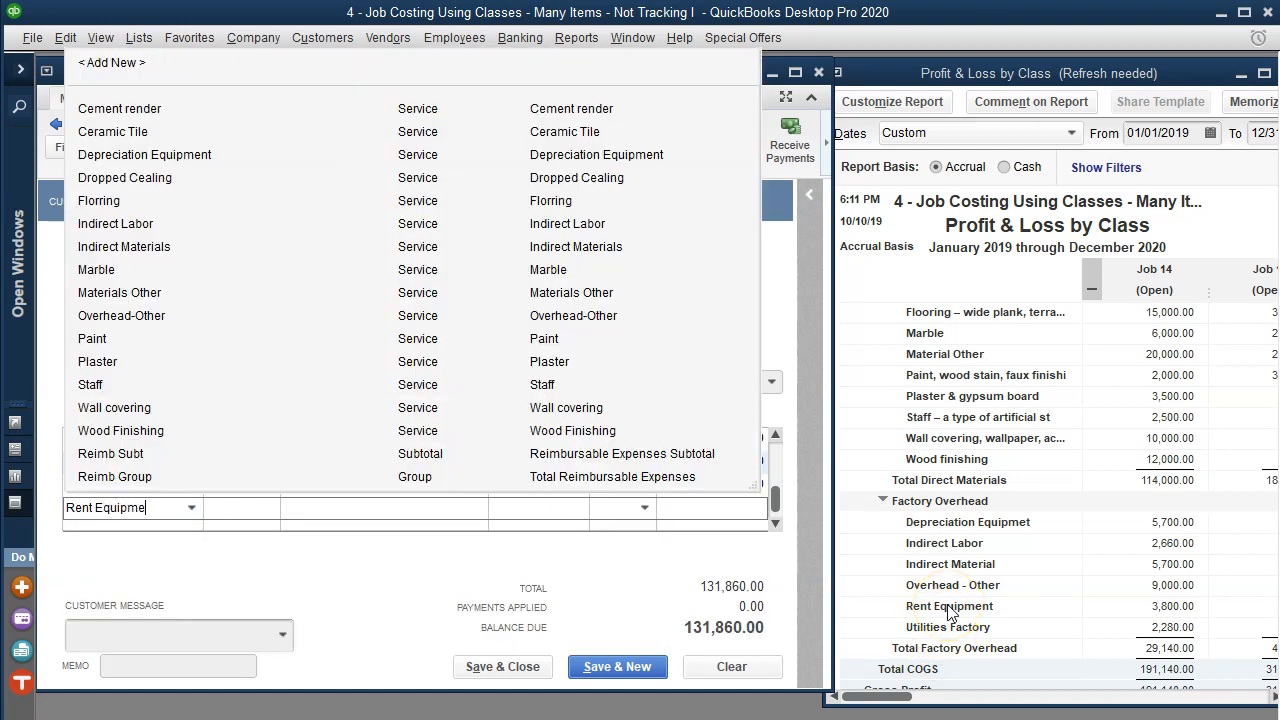
pyautogui.write('nt')
pyautogui.press('Tab')
pyautogui.press('Return')
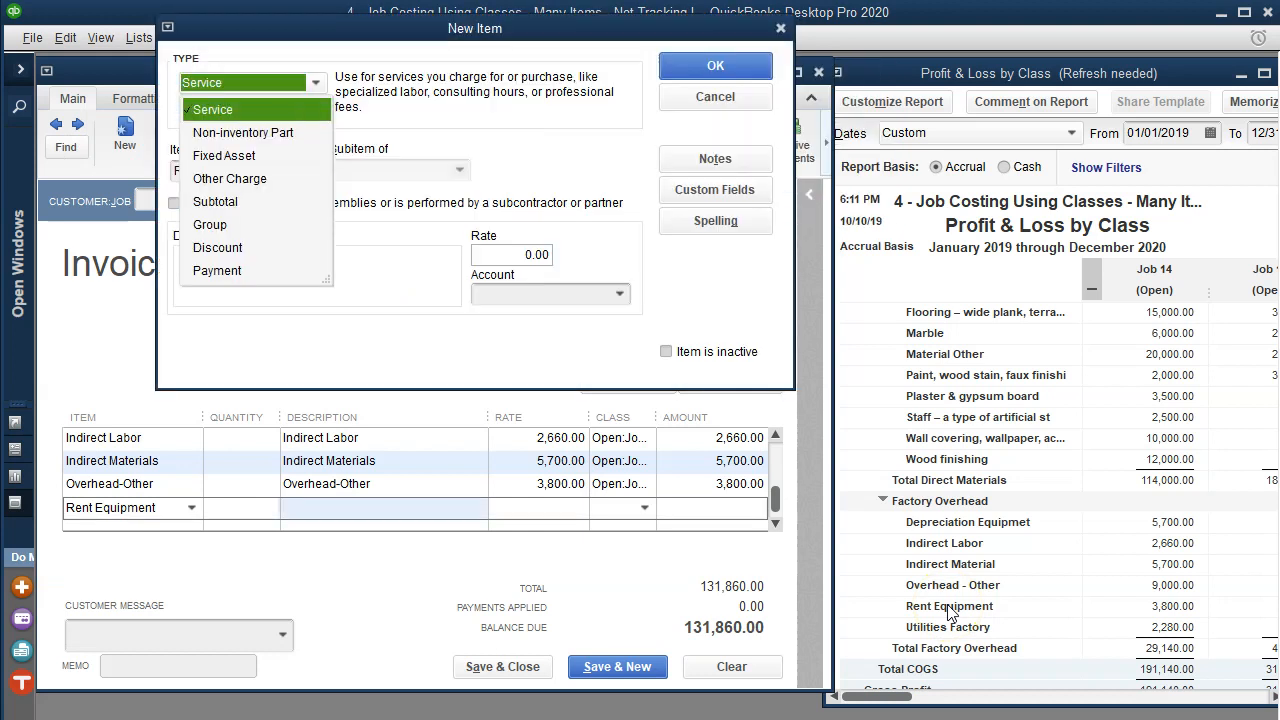
pyautogui.press('Tab')
pyautogui.press('Tab')
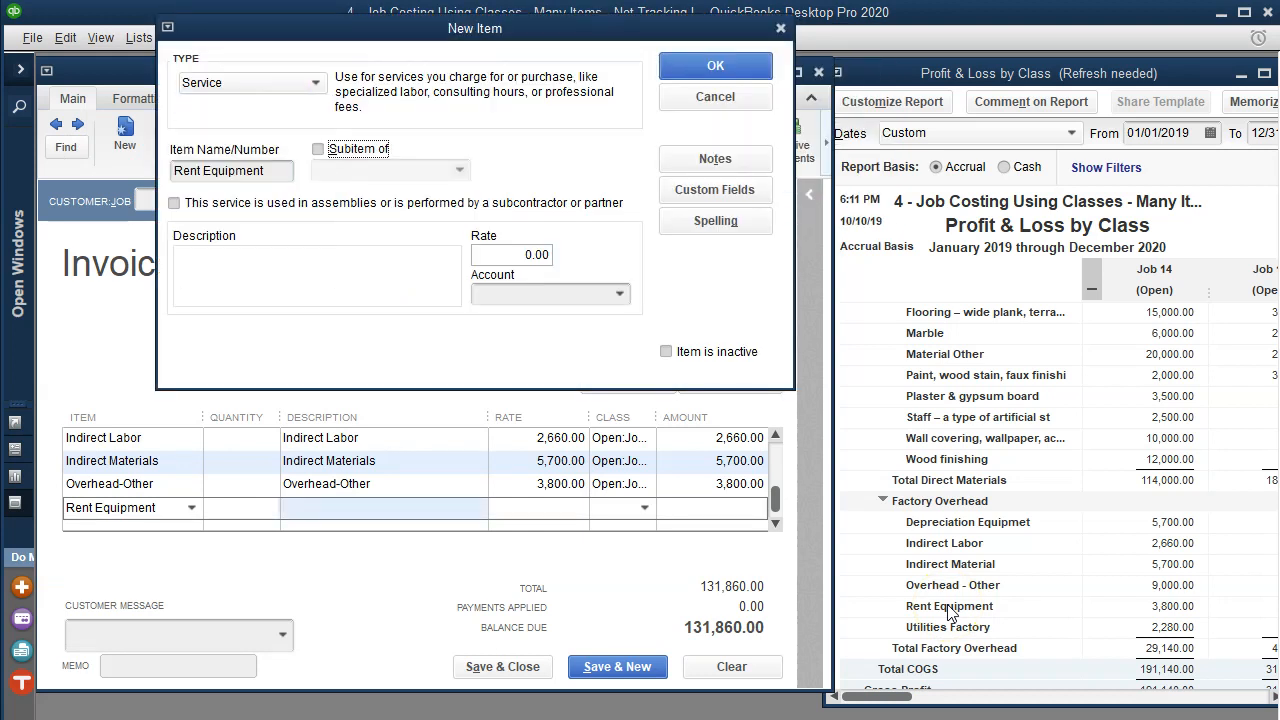
pyautogui.click(265, 172)
pyautogui.hotkey('ctrl', 'c')
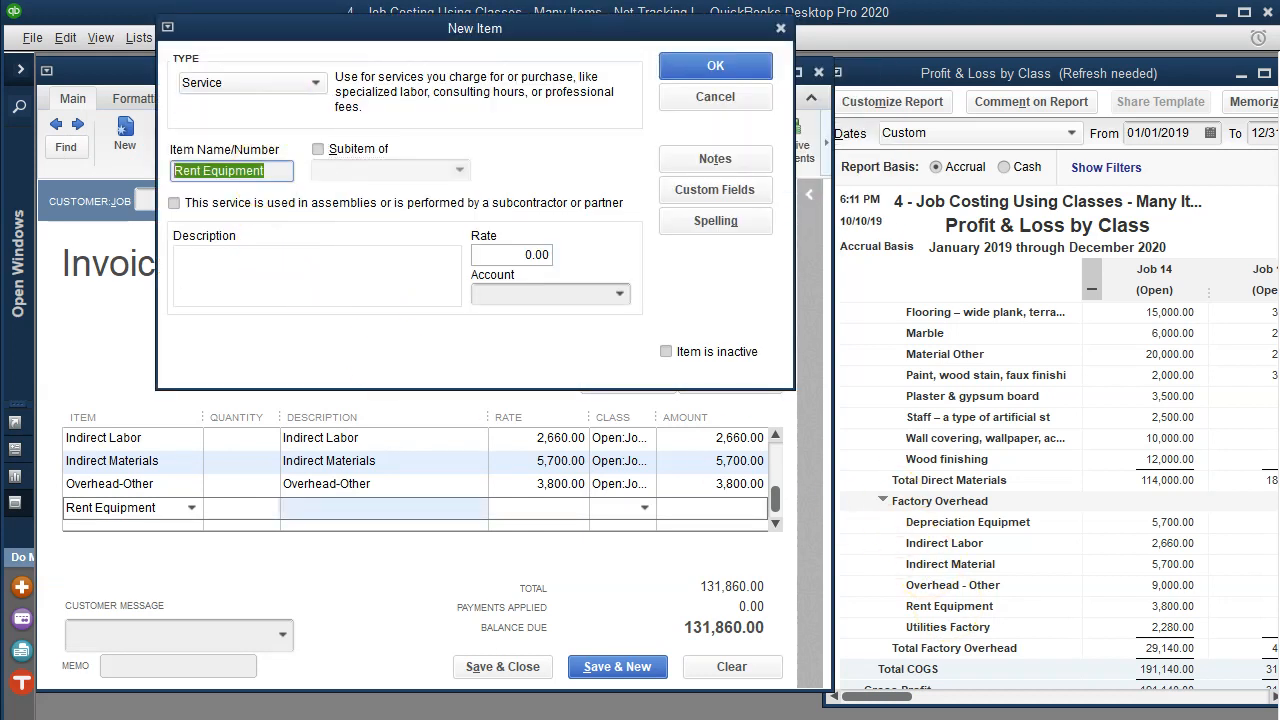
pyautogui.press('Tab')
pyautogui.press('Tab')
pyautogui.press('Tab')
pyautogui.hotkey('ctrl', 'v')
# - Assign the Income account to the Rent Equipment item and save the item
pyautogui.press('Tab')
pyautogui.press('Tab')
pyautogui.write('Income')
pyautogui.press('Tab')
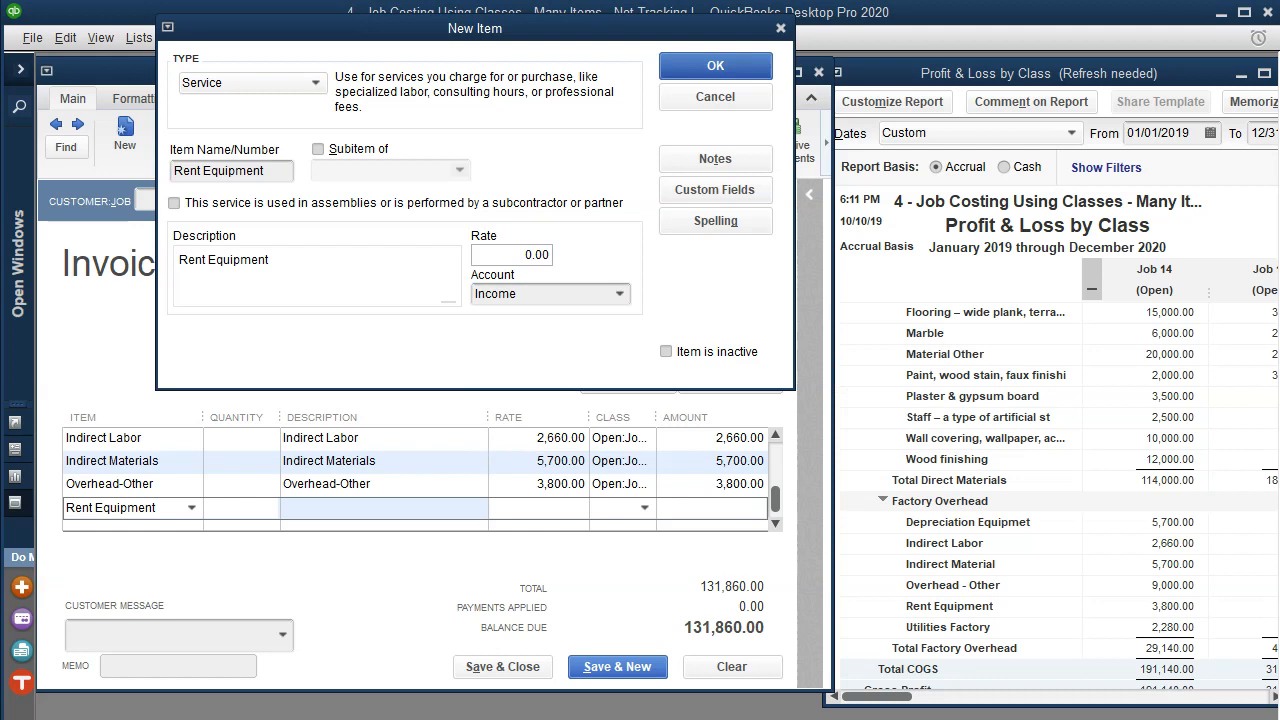
pyautogui.press('Return')
# - Bill the Rent Equipment line at a rate of 3,800 and assign it to class Job 14
pyautogui.press('Tab')
pyautogui.press('Tab')
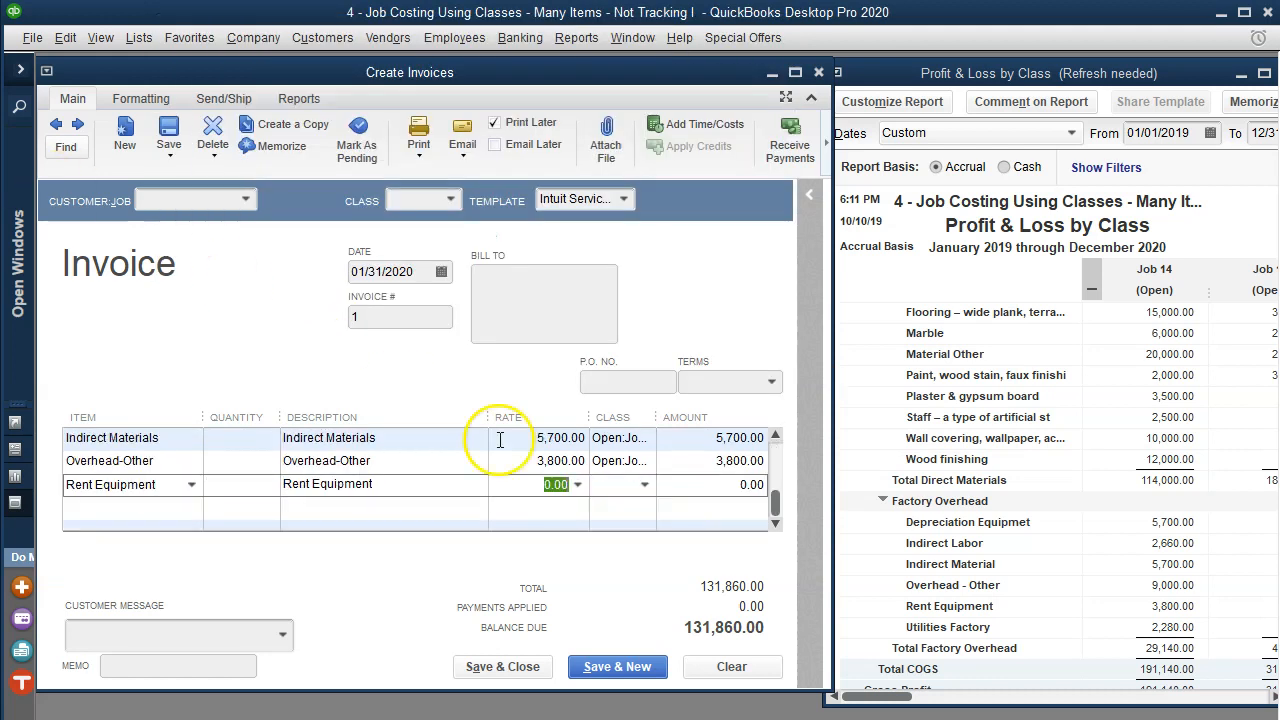
pyautogui.write('3800')
pyautogui.press('Tab')
pyautogui.write('14')
pyautogui.press('Down')
pyautogui.press('Tab')
pyautogui.press('Tab')
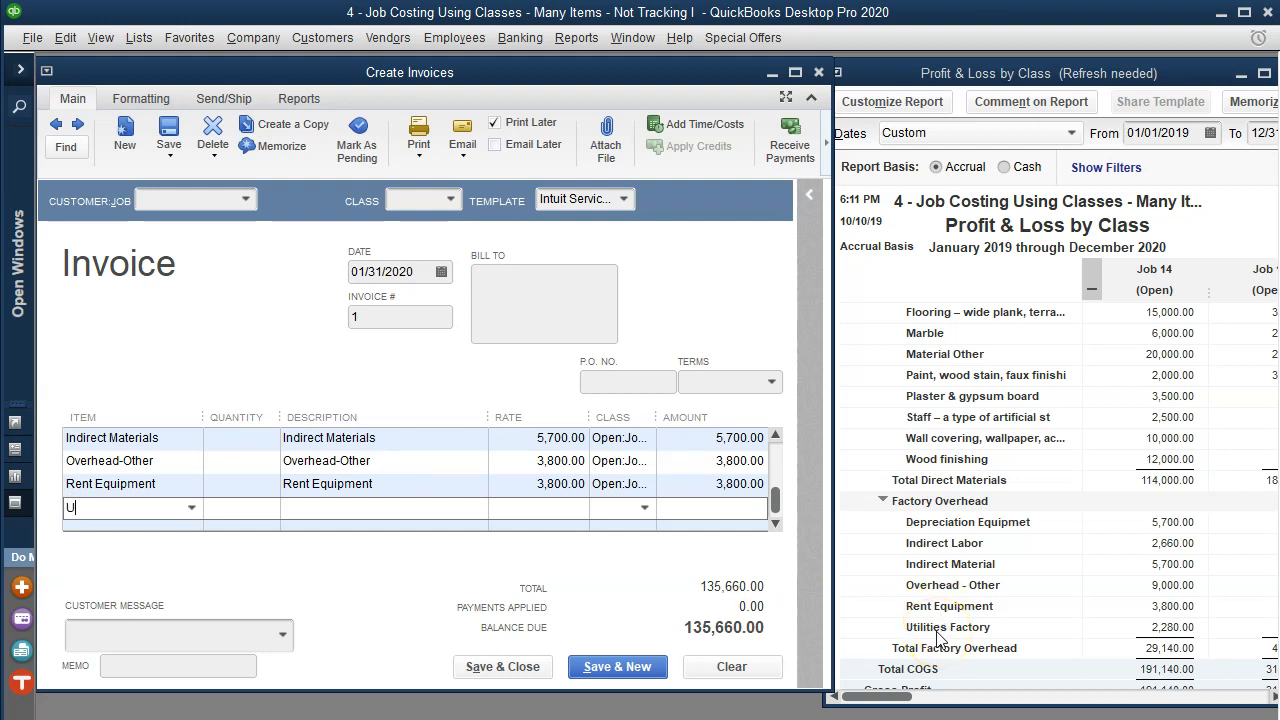
# - Set up a new service item named Utilities from the next empty invoice line, with Utilities as its description
pyautogui.write('Utilitie')
pyautogui.press('Tab')
pyautogui.press('Return')
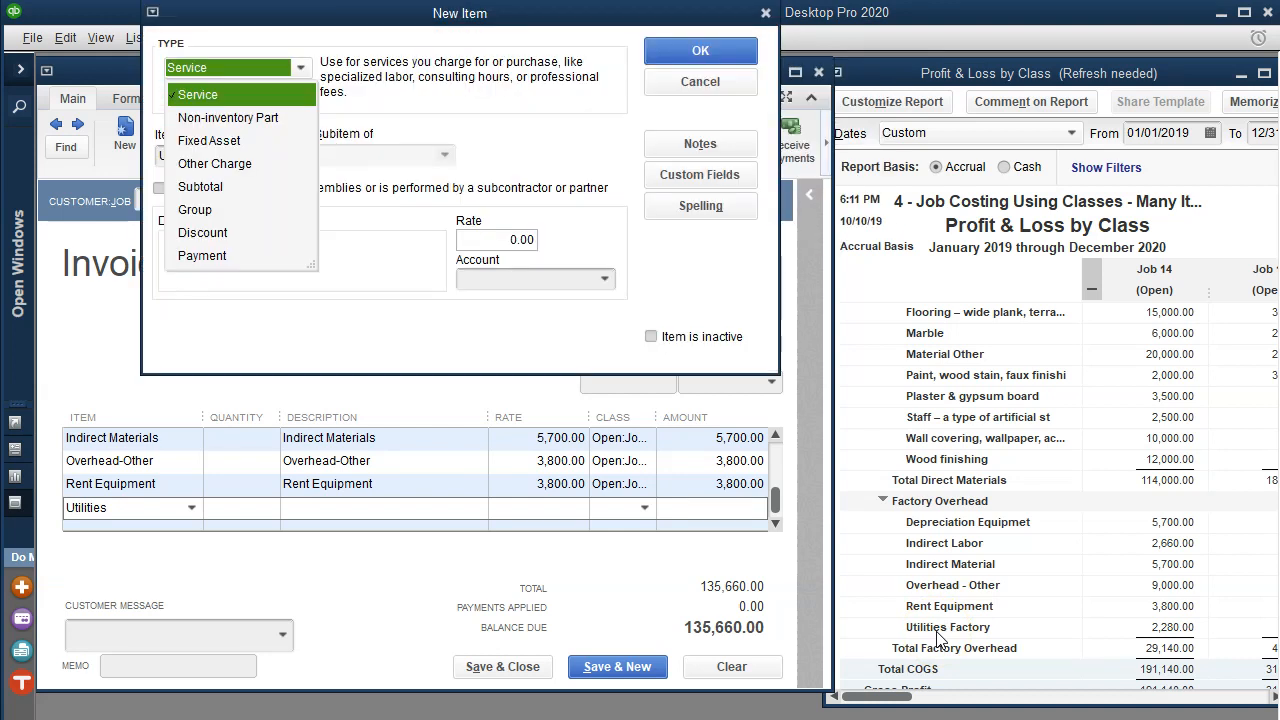
pyautogui.press('Tab')
pyautogui.hotkey('ctrl', 'c')
pyautogui.press('Tab')
pyautogui.press('Tab')
pyautogui.press('Tab')
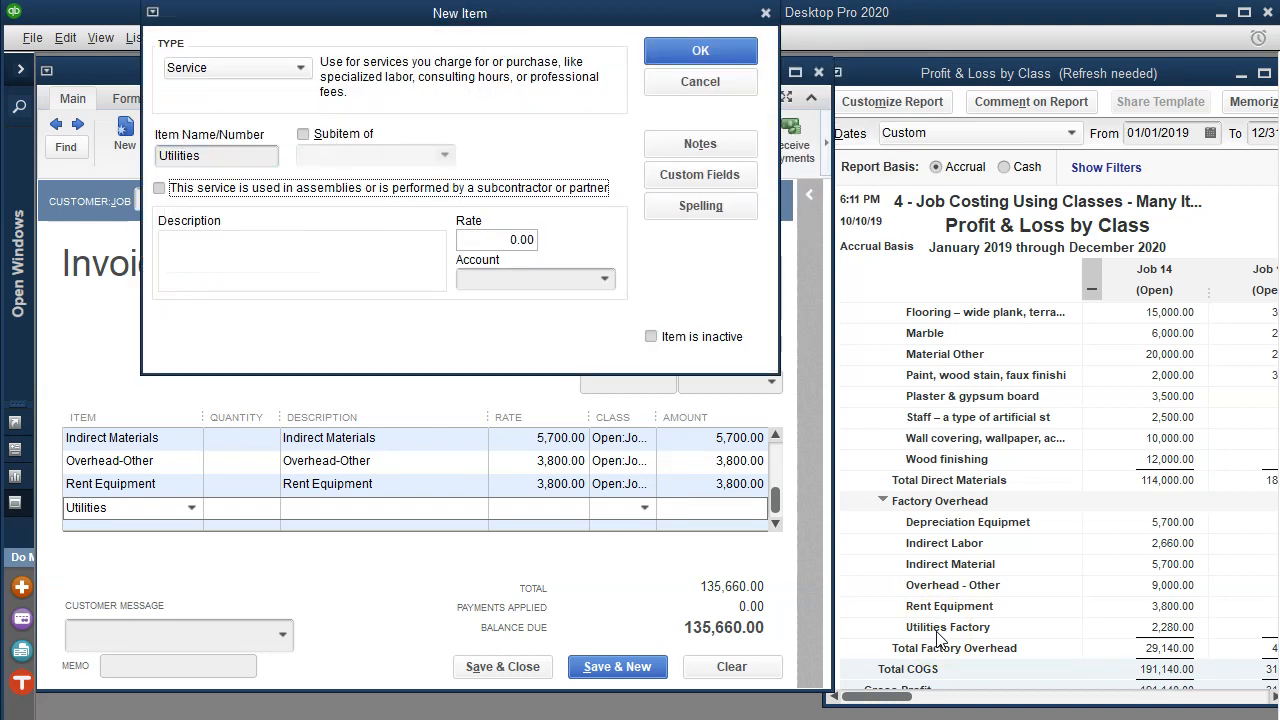
pyautogui.hotkey('ctrl', 'v')
# - Assign the Income account to the Utilities item and save the item
pyautogui.press('Tab')
pyautogui.press('Tab')
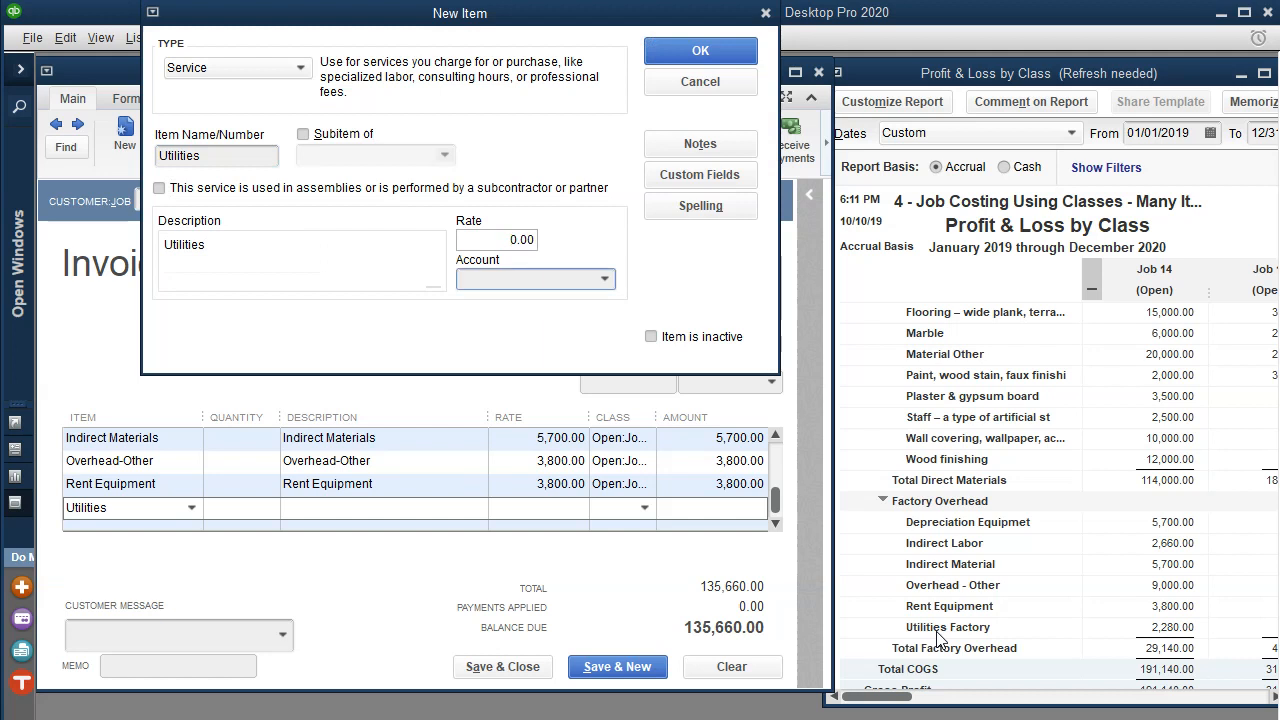
pyautogui.write('i')
pyautogui.press('Tab')
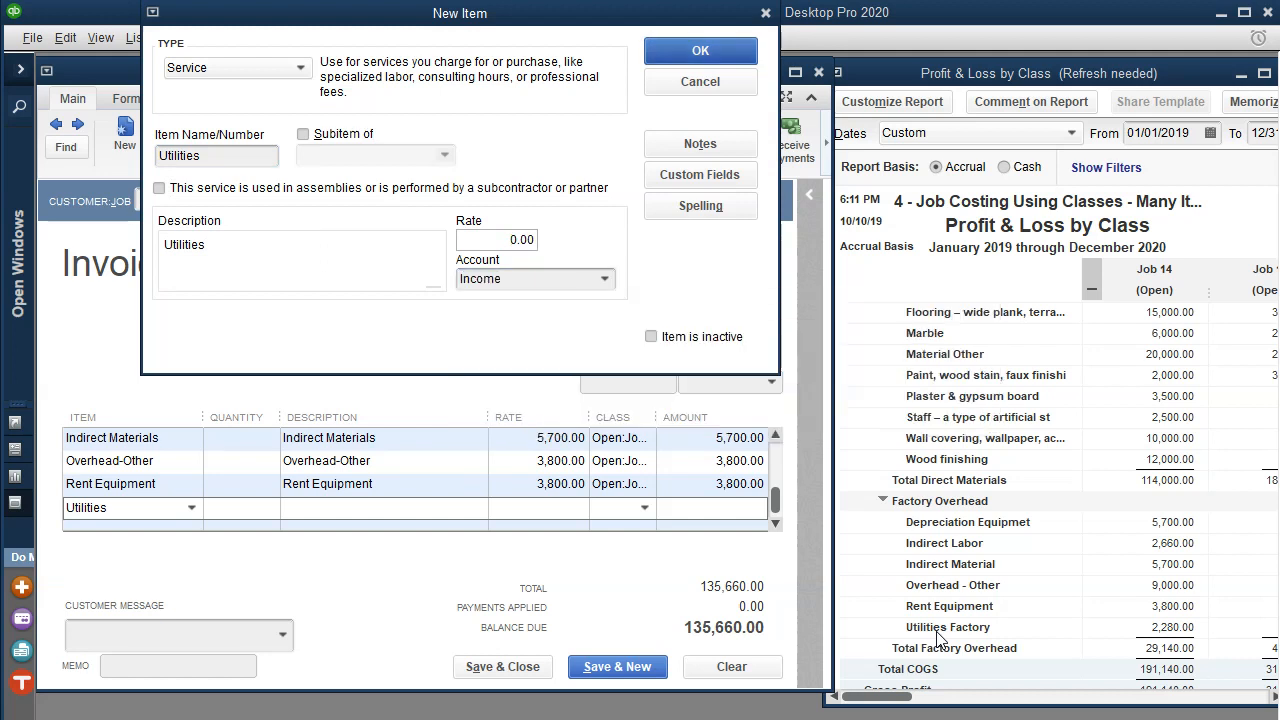
pyautogui.press('Return')
# - Bill the Utilities line at a rate of 2,280 and assign it to class Job 14
pyautogui.press('Tab')
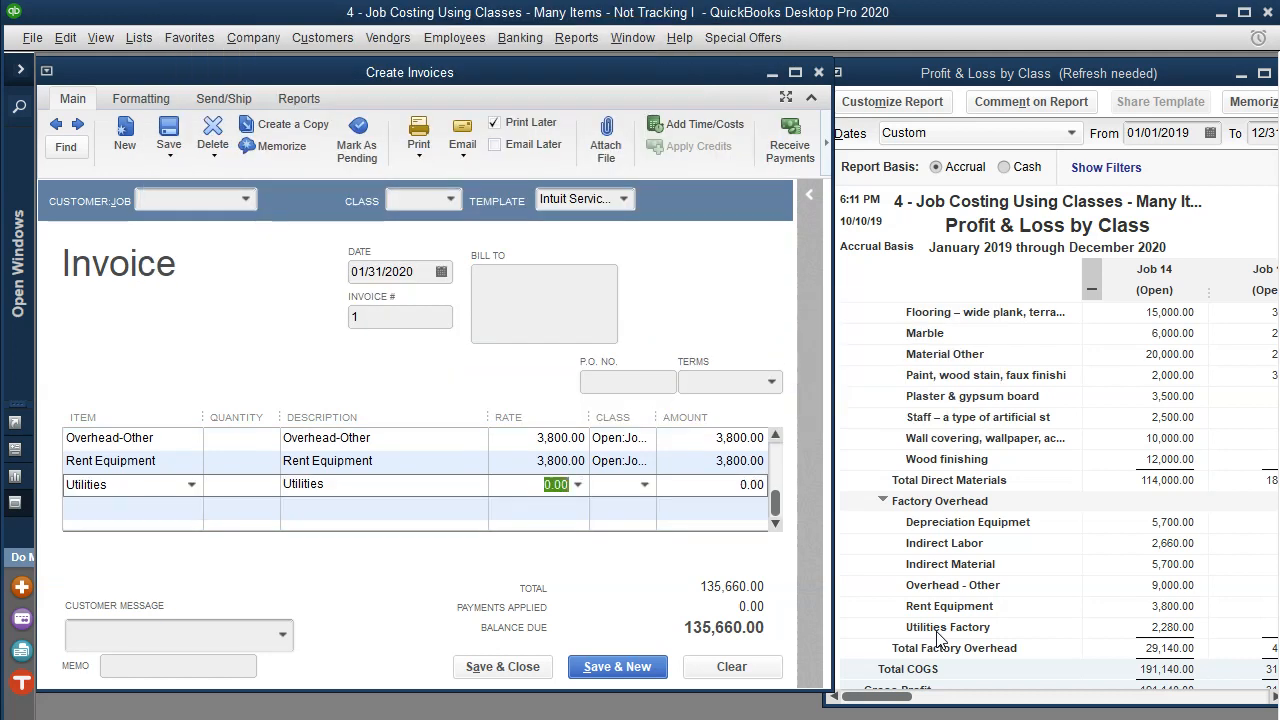
pyautogui.write('2280')
pyautogui.press('Tab')
pyautogui.write('14')
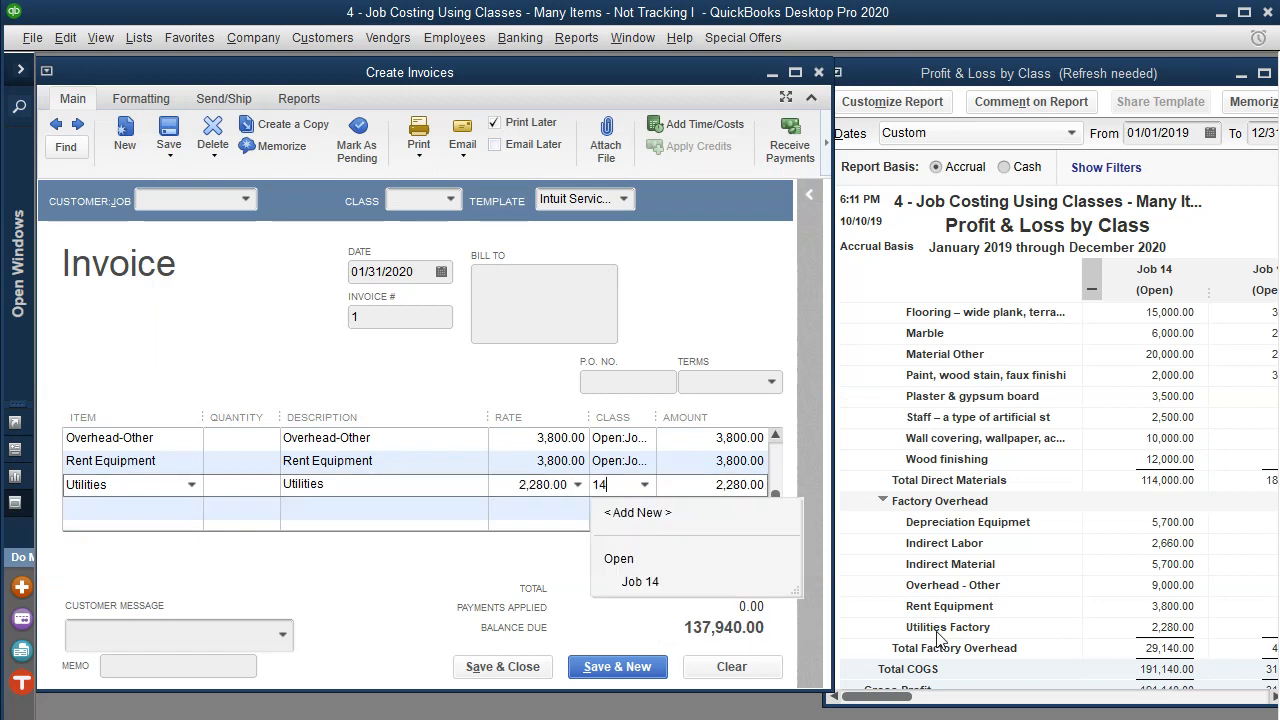
pyautogui.press('Tab')
pyautogui.press('Tab')
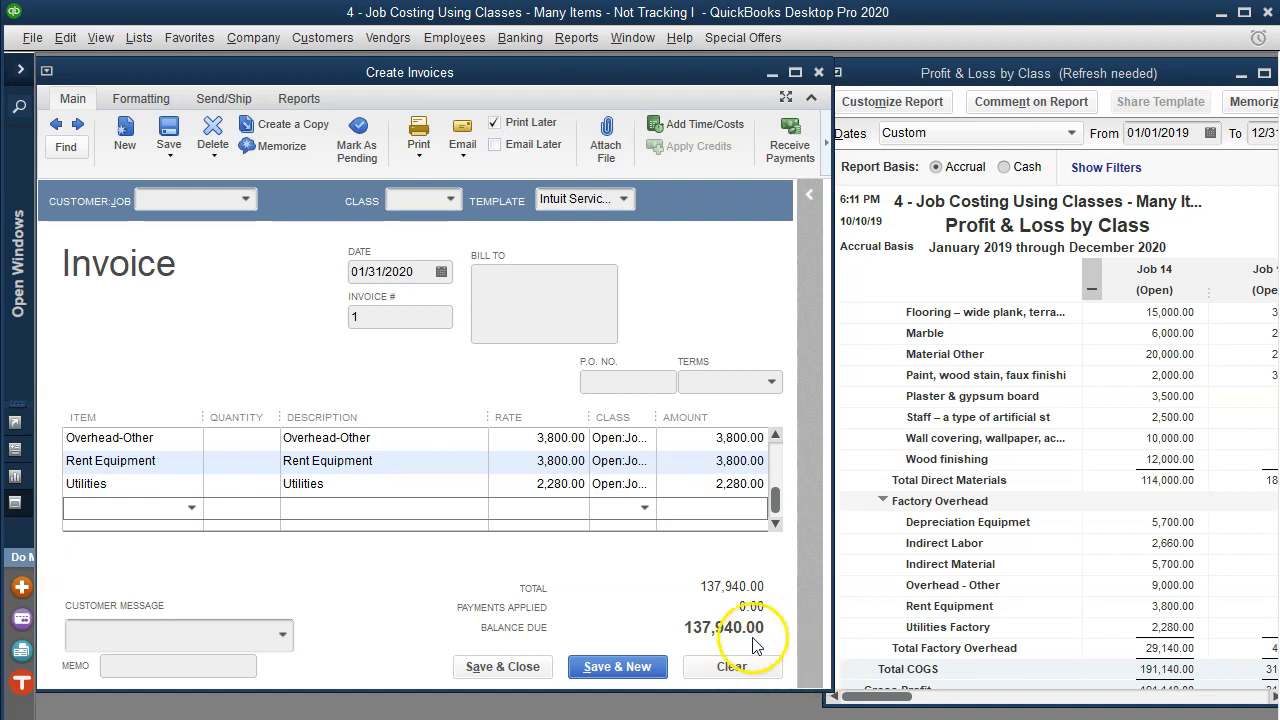
# - Switch to Calculator and subtract Job 14's total COGS of 191,140 from the invoice total of 137,940
pyautogui.press('XF86Calculator')
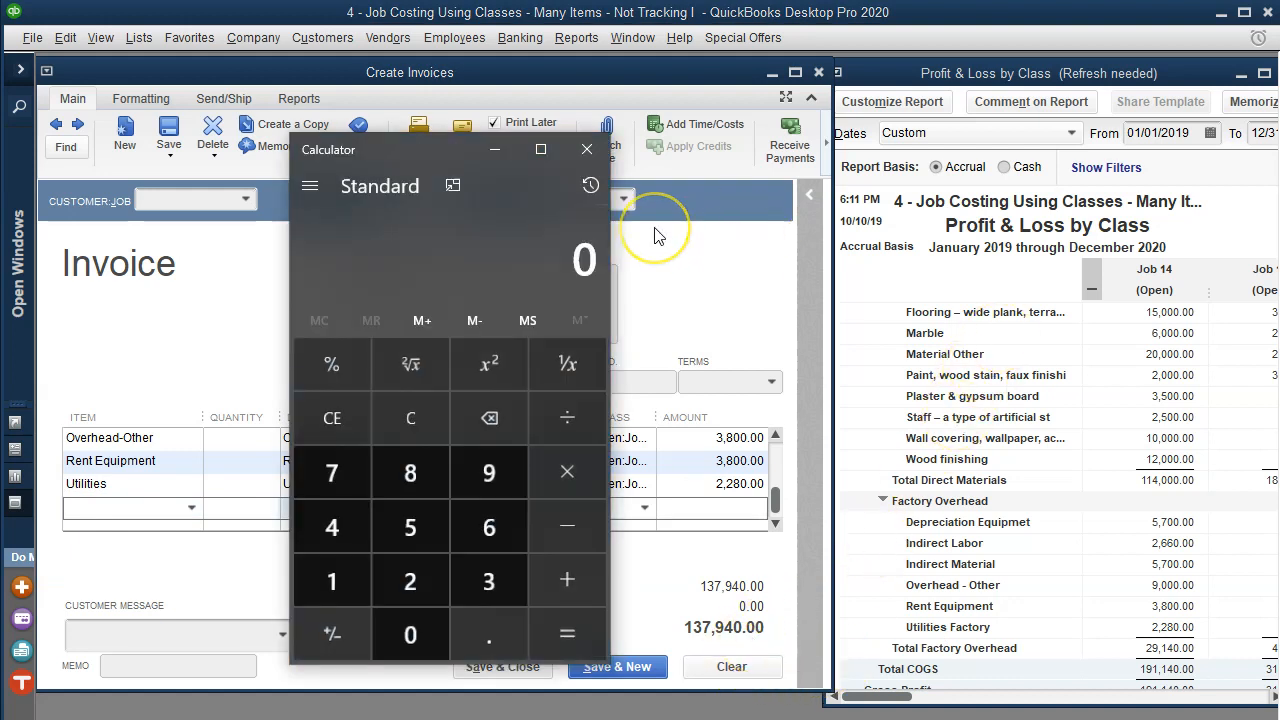
pyautogui.write('13790')
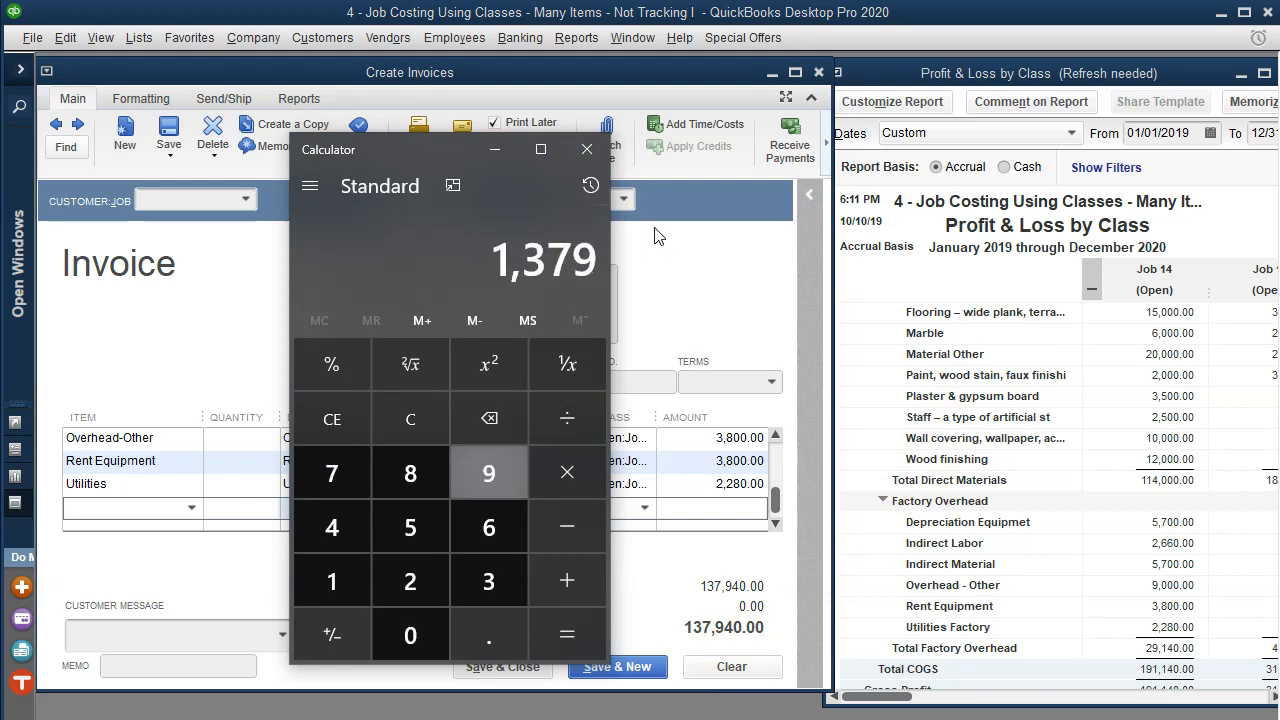
pyautogui.press('BackSpace')
pyautogui.write('40')
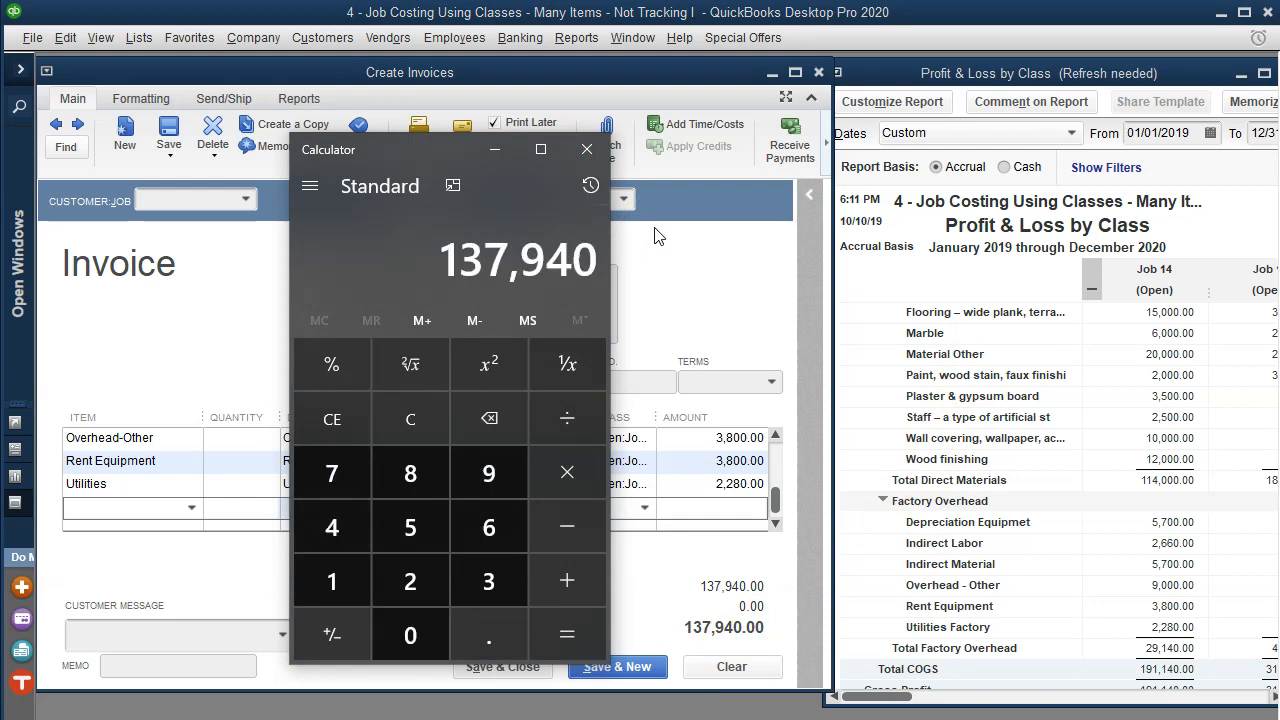
pyautogui.press('-')
pyautogui.write('191140')
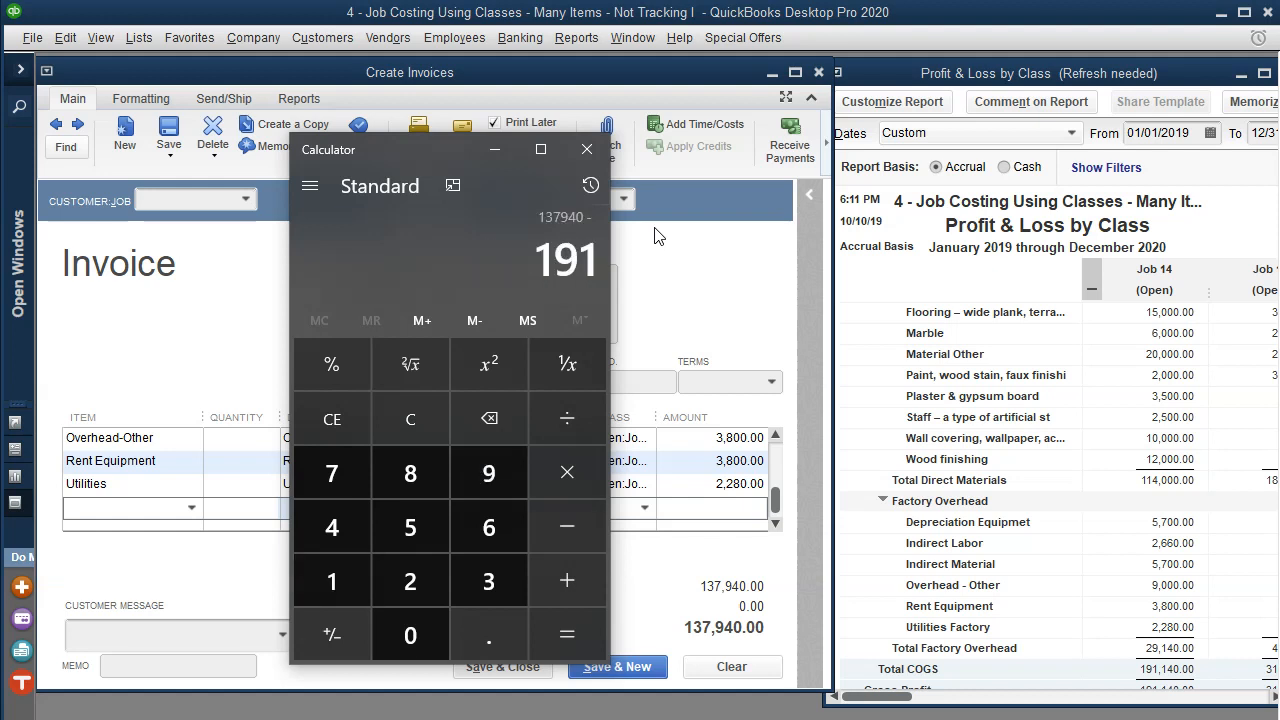
pyautogui.press('Return')
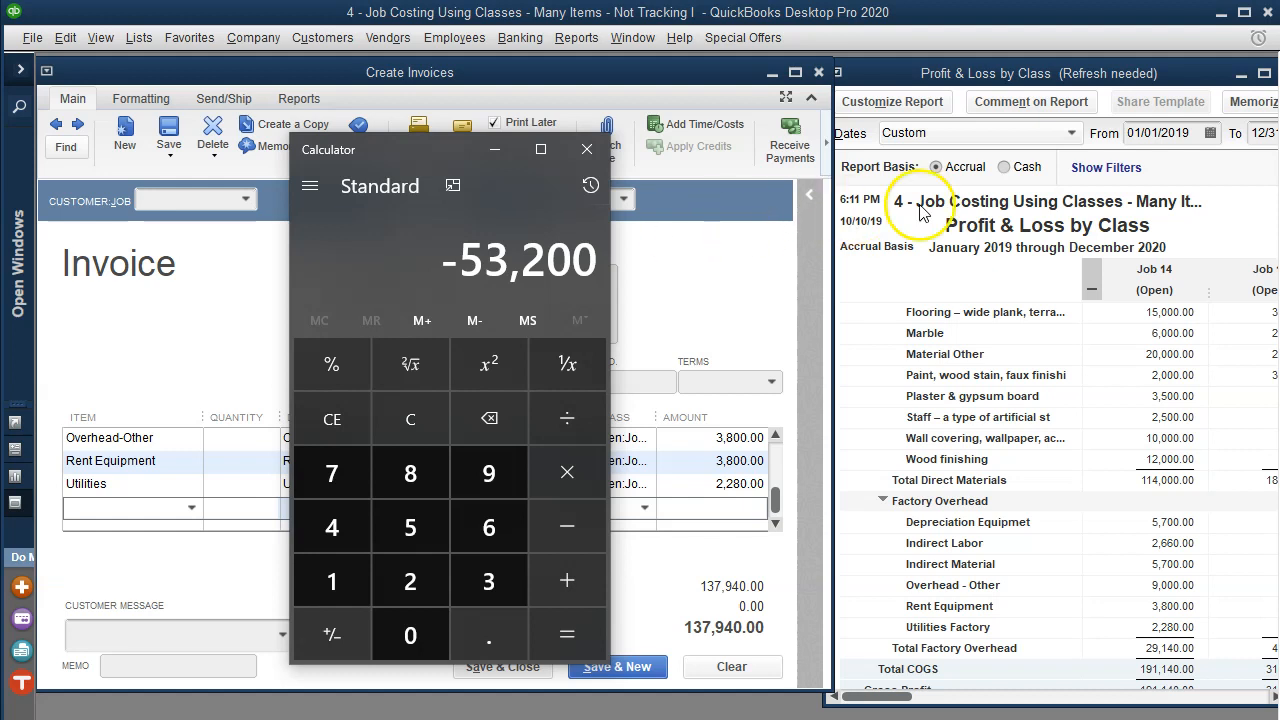
# - Return to the QuickBooks invoice and correct the Overhead-Other line's amount to 9,000 to match the report
pyautogui.scroll(2, 1065, 425)
pyautogui.scroll(1, 1065, 425)
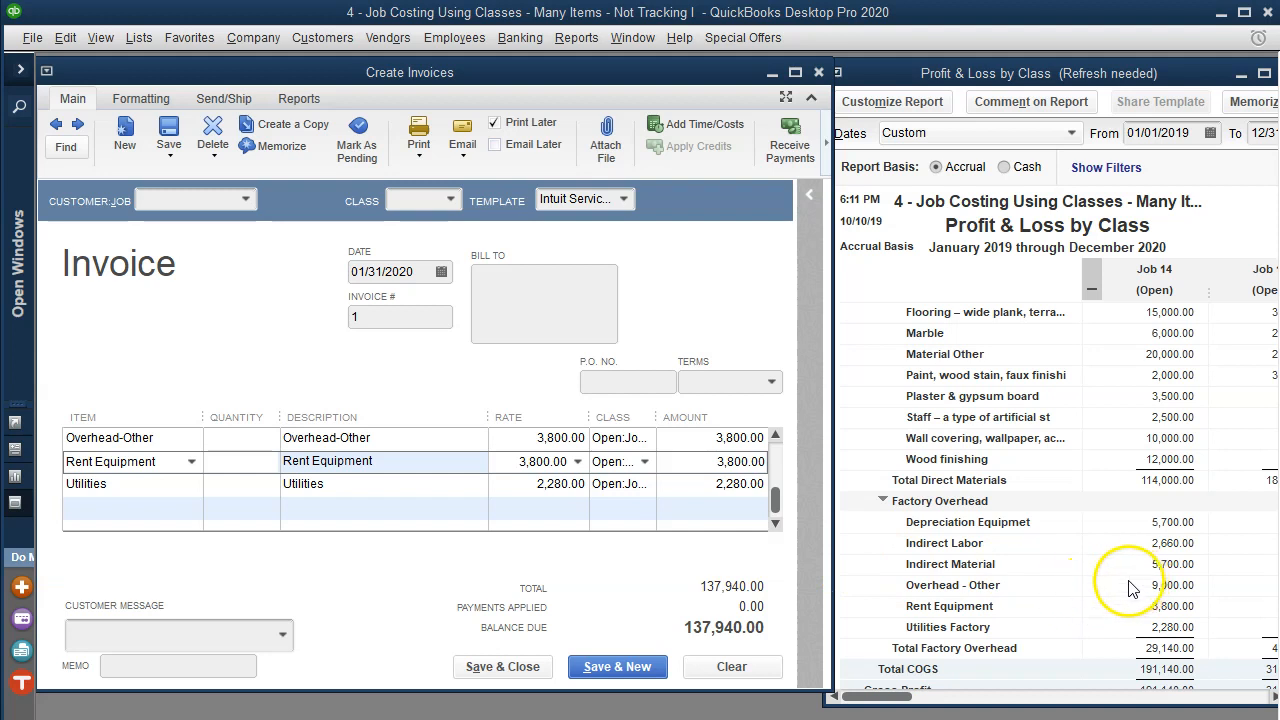
pyautogui.click(704, 440)
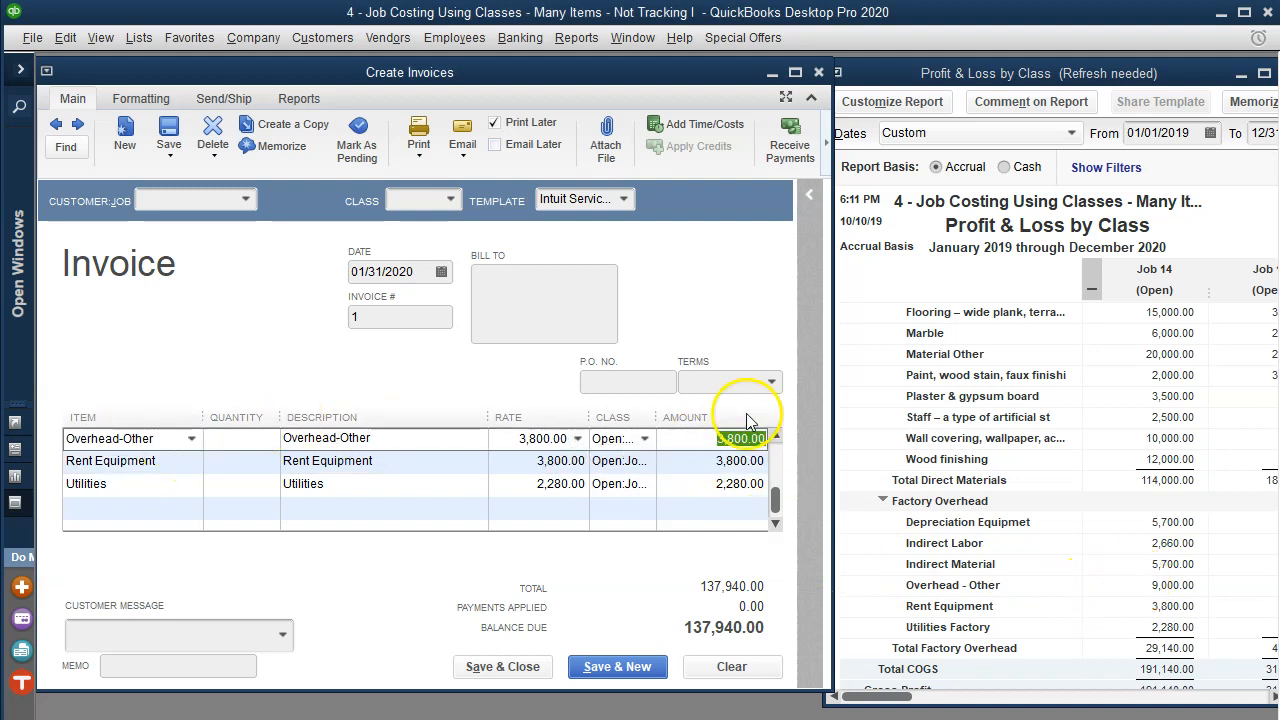
pyautogui.click(698, 438)
pyautogui.moveTo(697, 438); pyautogui.dragTo(957, 422)
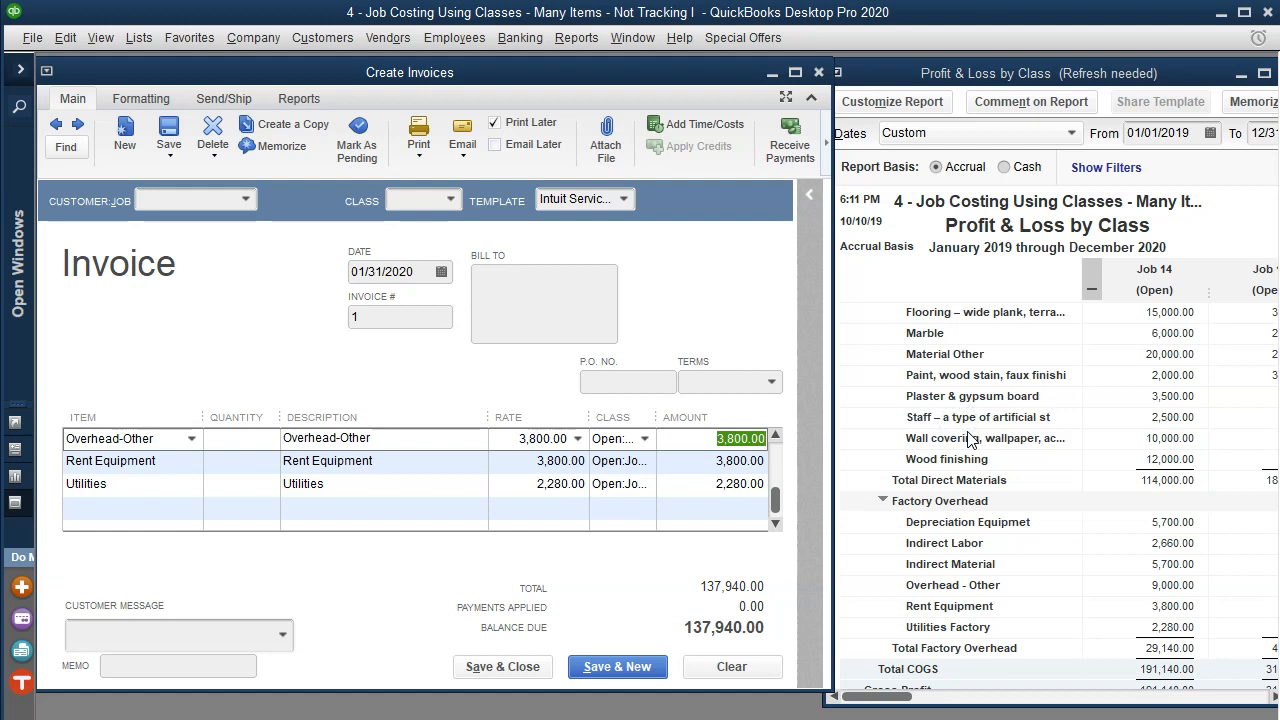
pyautogui.write('9000')
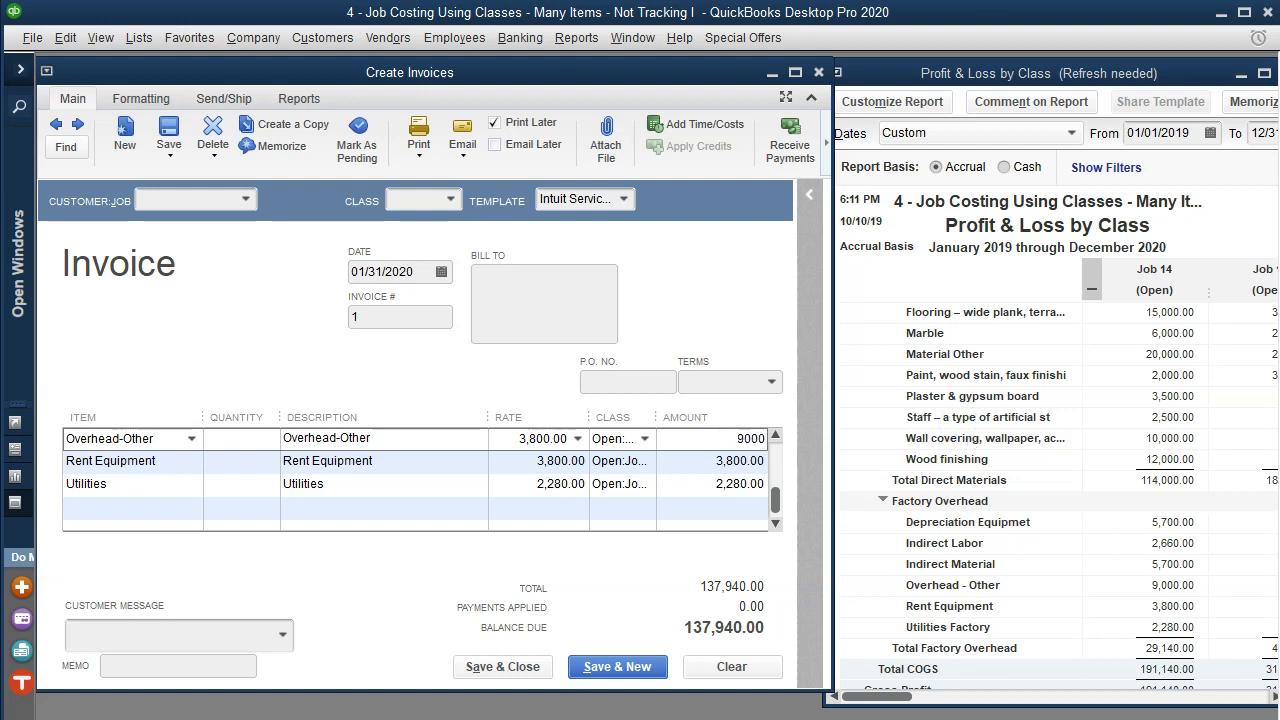
pyautogui.press('Tab')
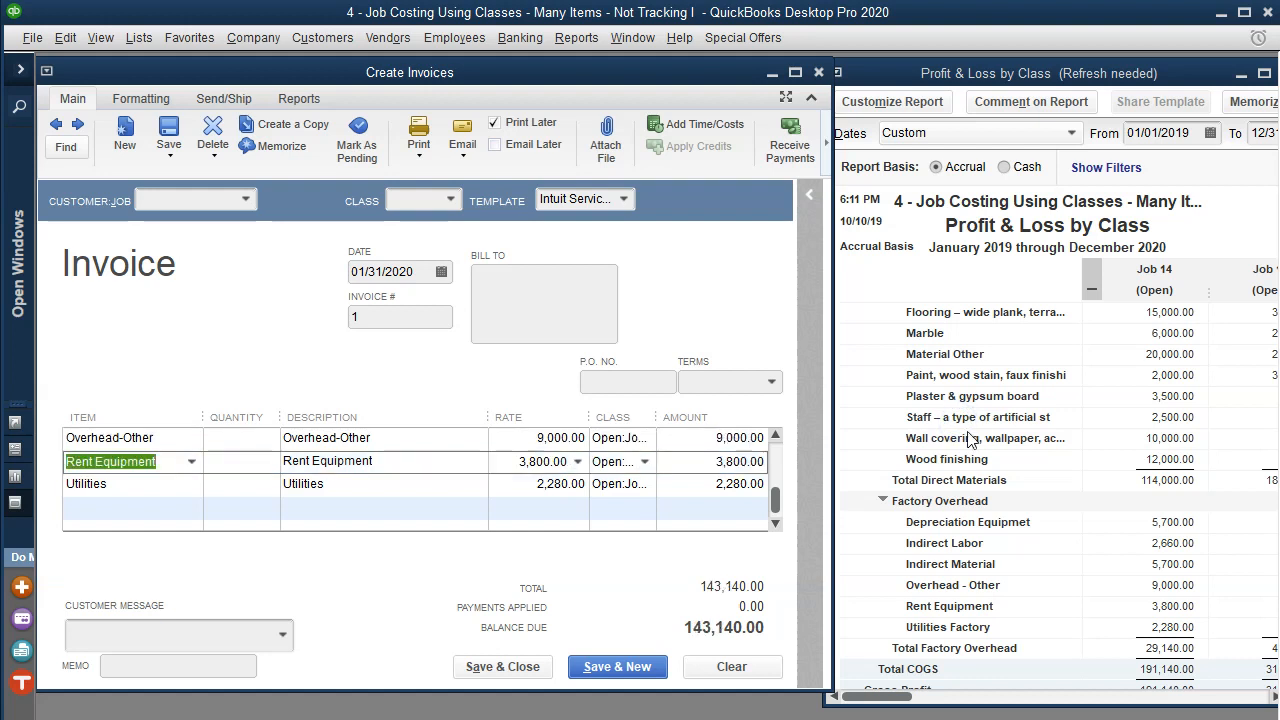
# - Switch to Calculator and subtract the invoice total of 143,140 from Job 14's total COGS of 191,140
pyautogui.press('Tab')
pyautogui.press('Tab')
pyautogui.press('XF86Calculator')
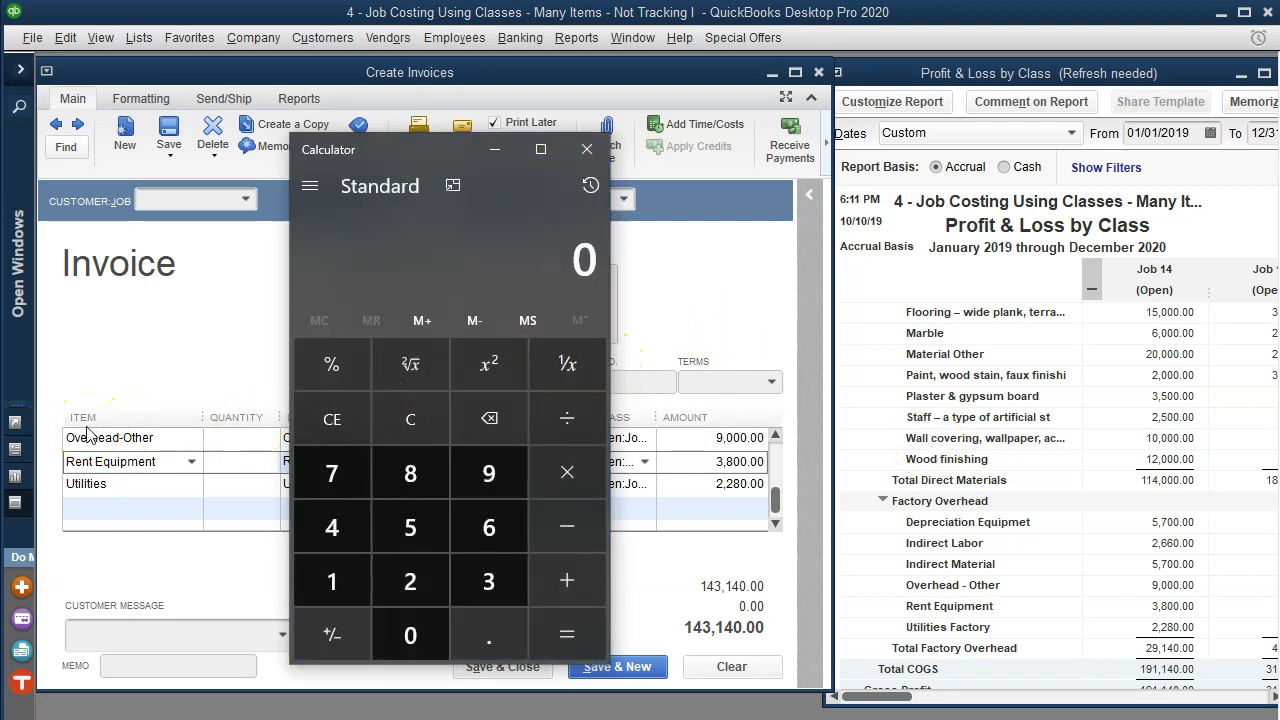
pyautogui.write('191')
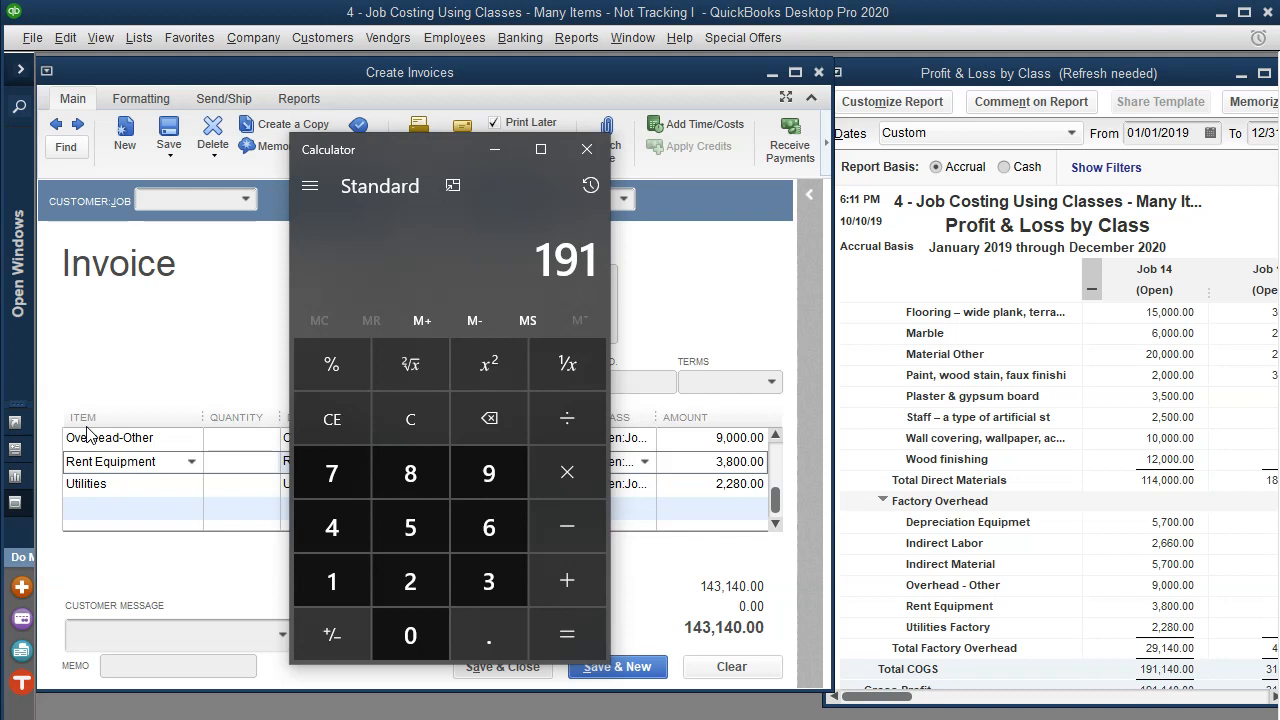
pyautogui.write('140-14314')
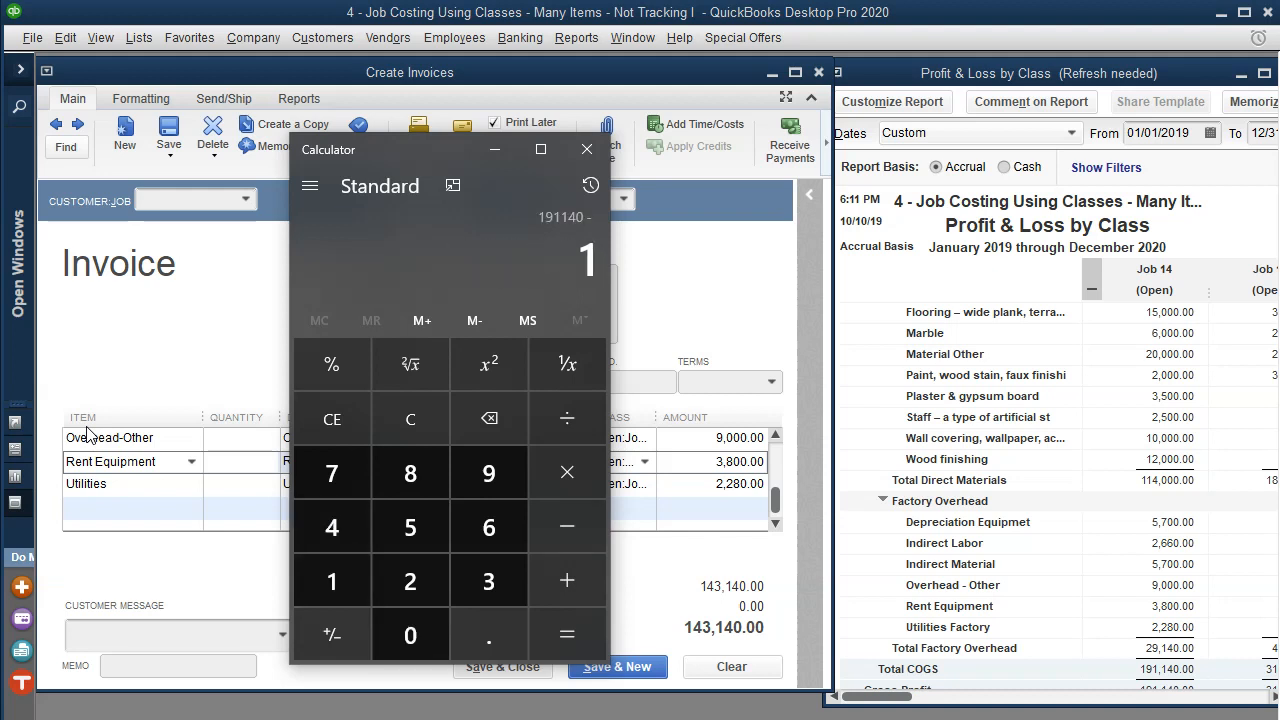
pyautogui.write('0=')
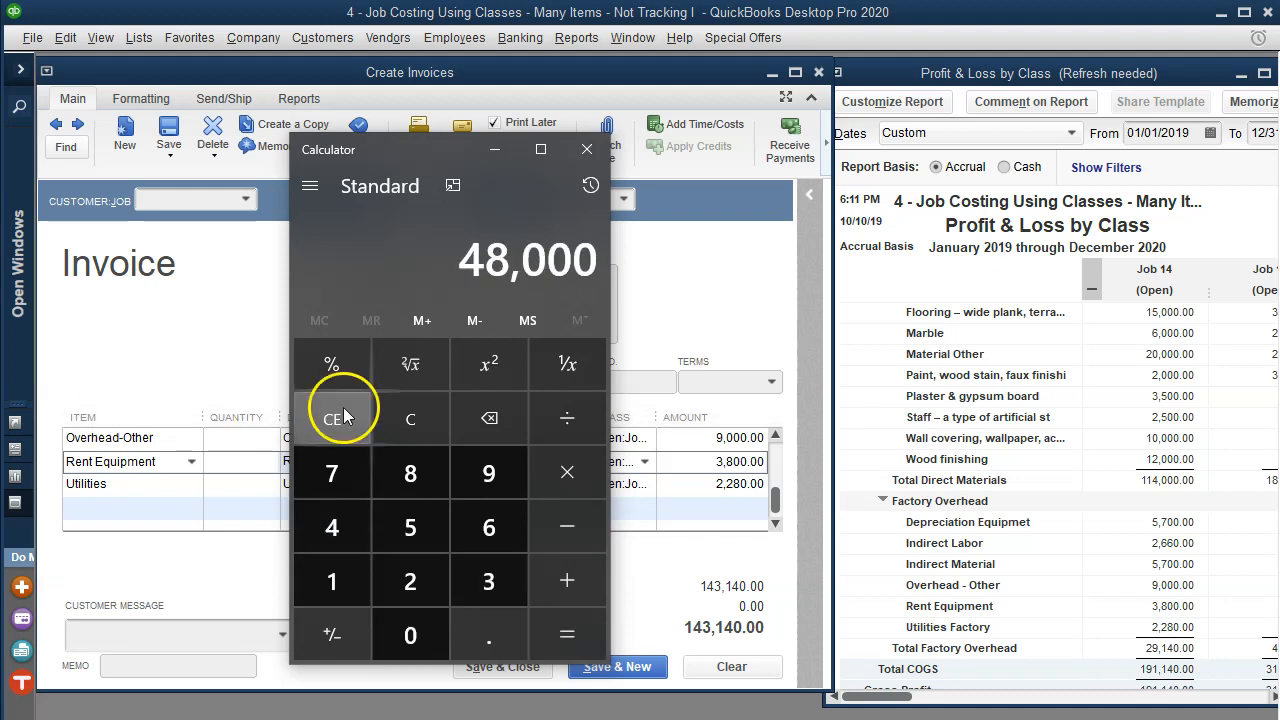
# - Close the calculator and start a new service item named Direct Labor on the invoice's next empty line
pyautogui.scroll(1, 1248, 460)
pyautogui.scroll(2, 1248, 460)
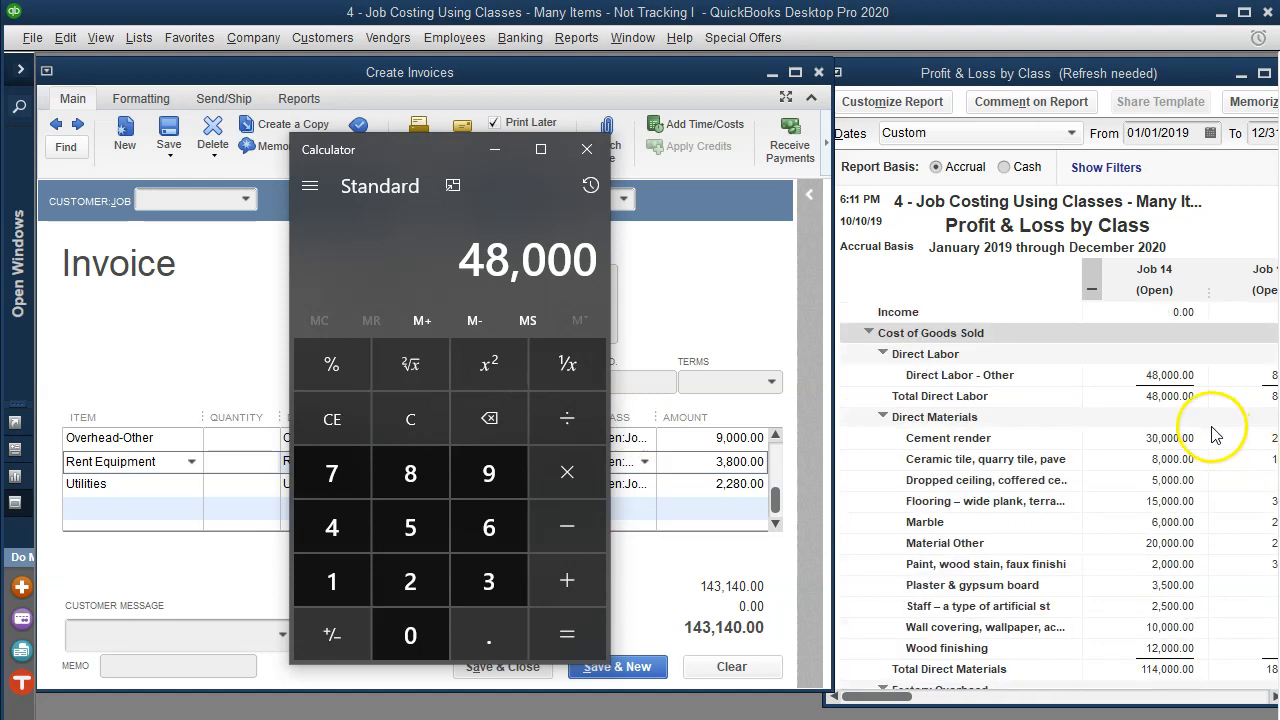
pyautogui.click(587, 150)
pyautogui.click(128, 511)
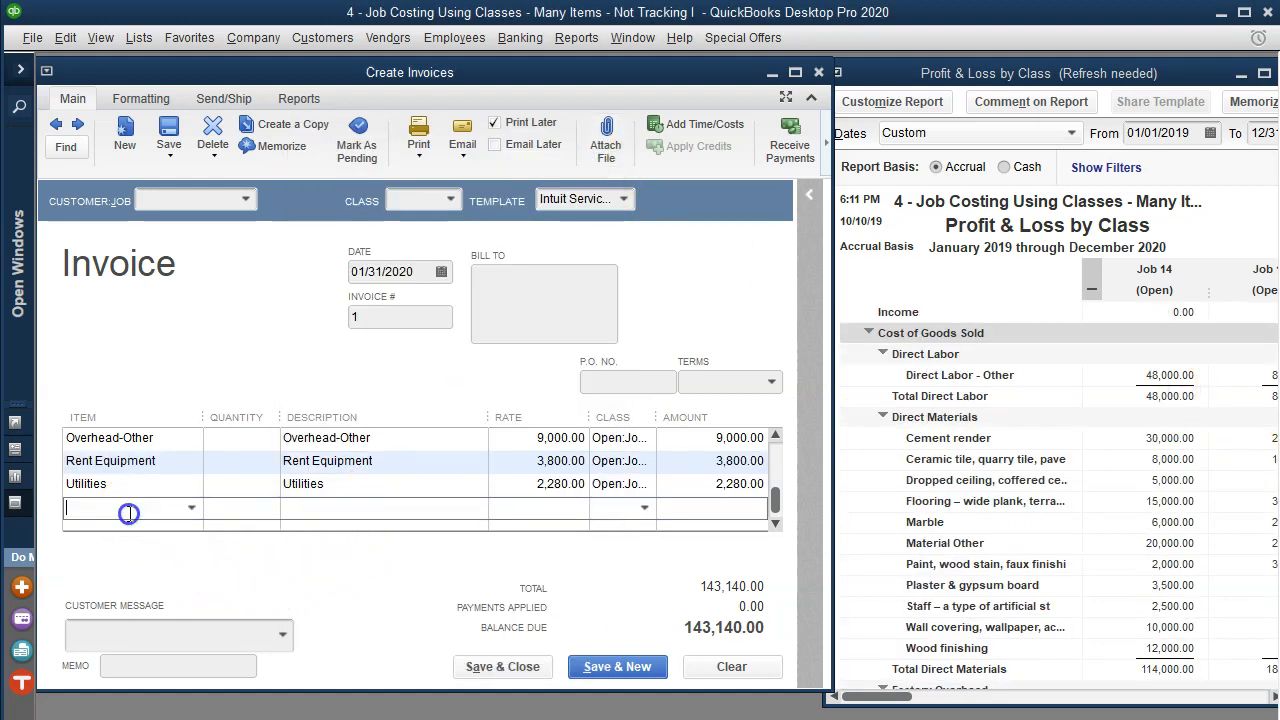
pyautogui.write('Direct Labor')
pyautogui.press('Tab')
pyautogui.press('Return')
pyautogui.press('Tab')
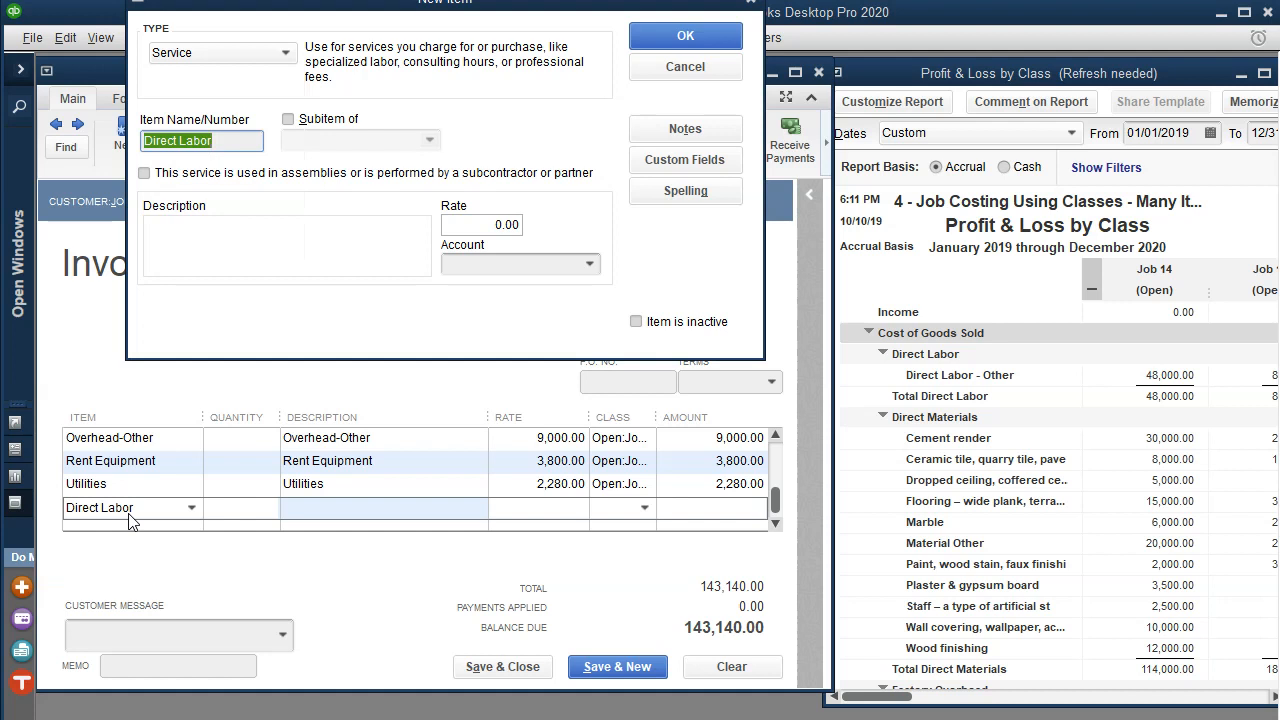
# - Give the new item the description Direct Labor, assign it to the Income account, and save it
pyautogui.press('Tab')
pyautogui.press('Tab')
pyautogui.press('Tab')
pyautogui.write('Direct Labor')
pyautogui.press('Tab')
pyautogui.press('Tab')
pyautogui.write('Income')
pyautogui.press('Return')
pyautogui.press('Tab')
pyautogui.press('Tab')
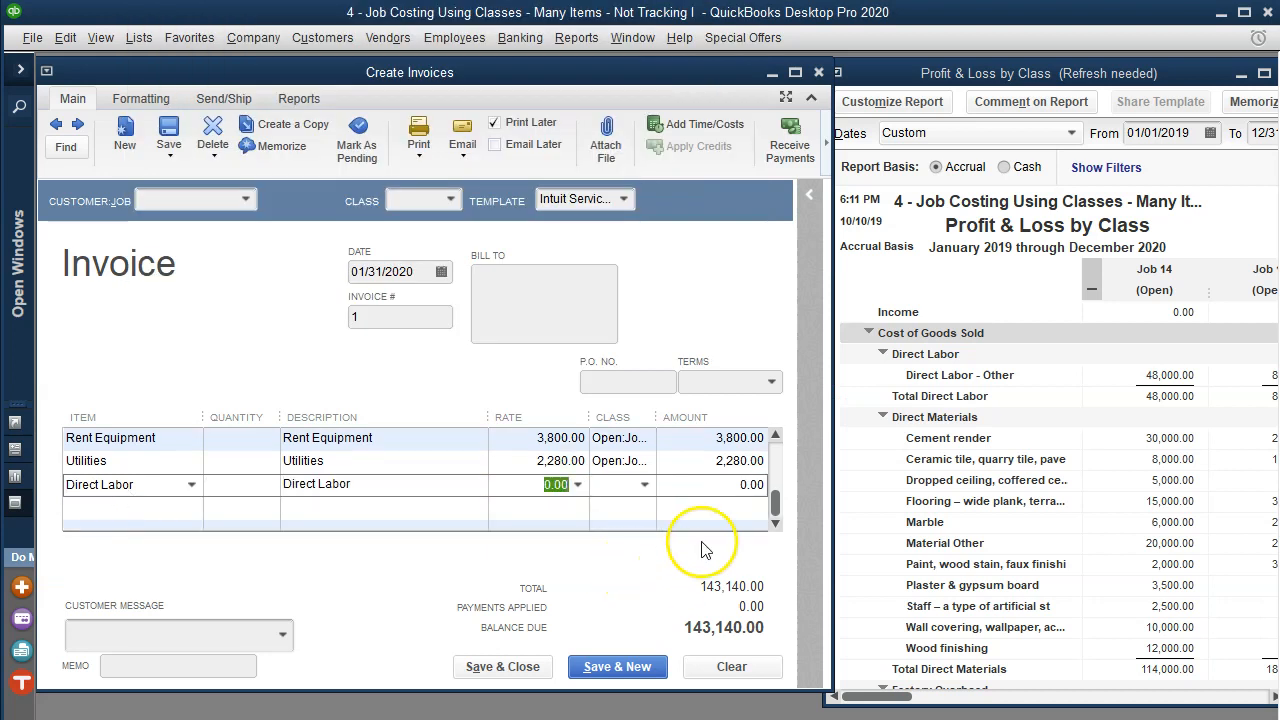
# - Bill the Direct Labor line at a rate of 48,000 and assign it to class Job 14
pyautogui.write('48000')
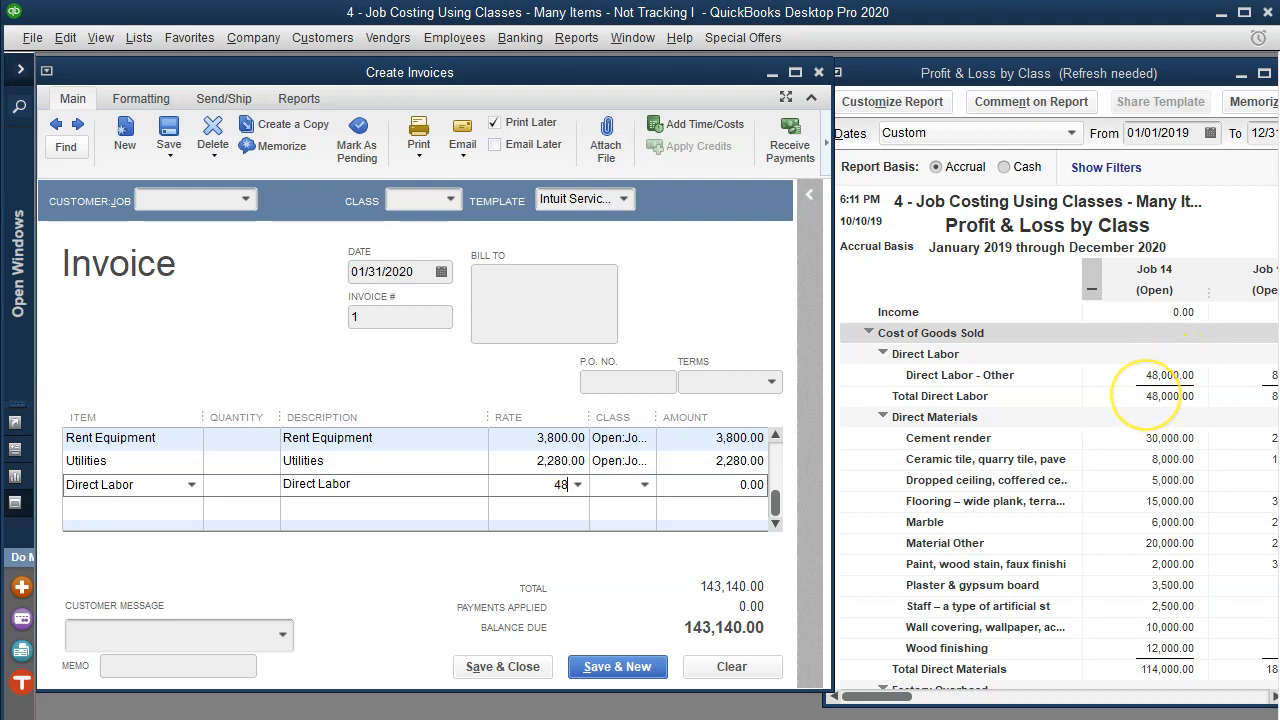
pyautogui.press('Tab')
pyautogui.write('14')
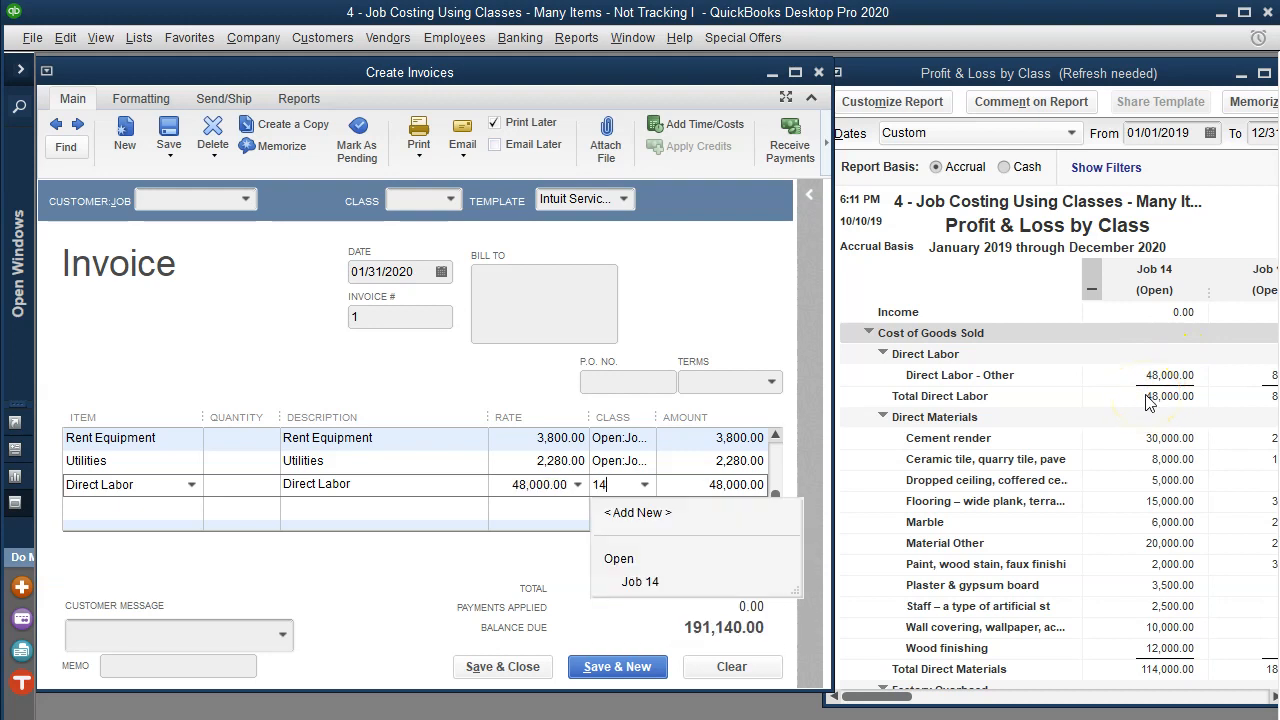
pyautogui.press('Tab')
pyautogui.press('Tab')
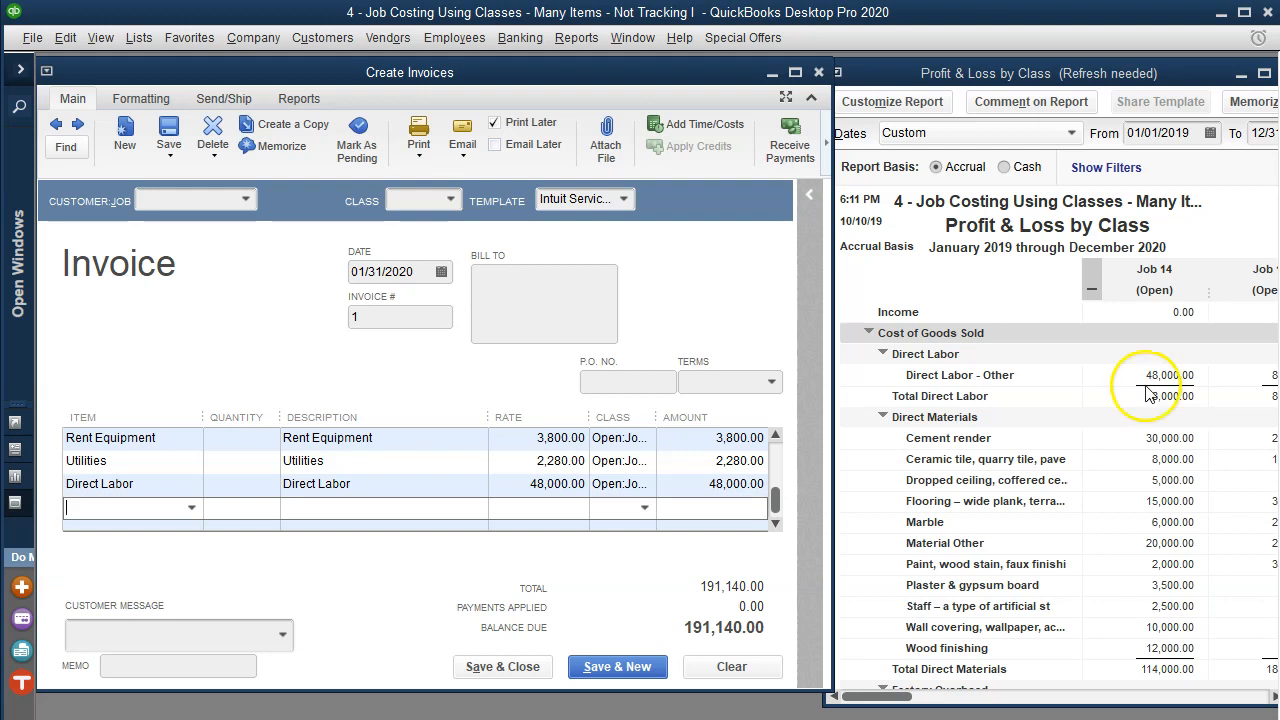
# - Maximize the invoice window and set the invoice's header class to Open:Job 14
pyautogui.click(795, 74)
pyautogui.scroll(5, 535, 452)
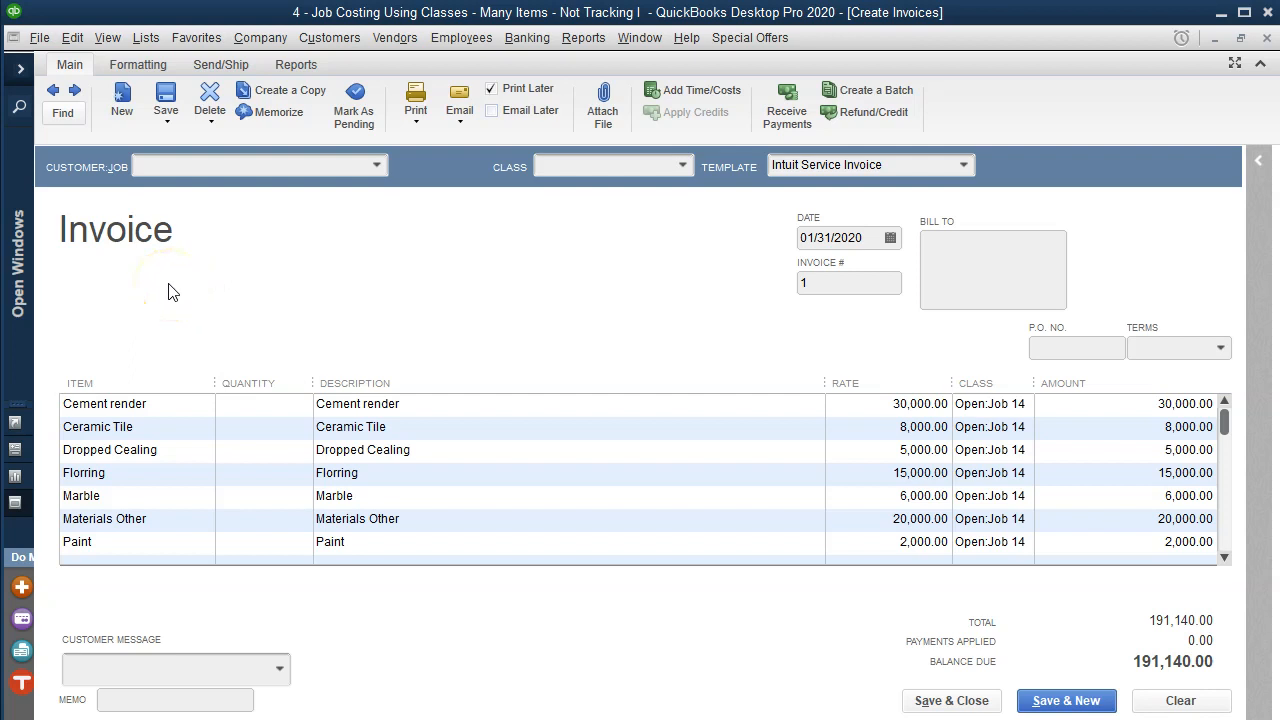
pyautogui.click(556, 167)
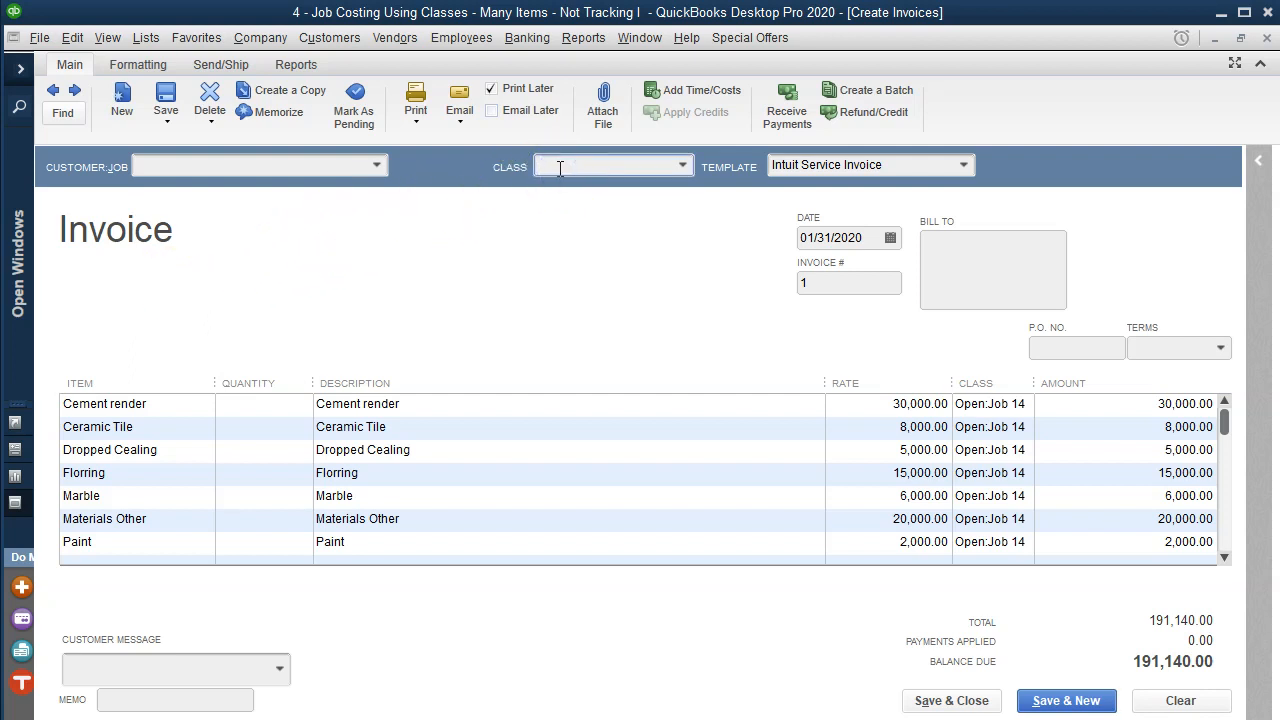
pyautogui.write('14')
pyautogui.press('Down')
pyautogui.press('Down')
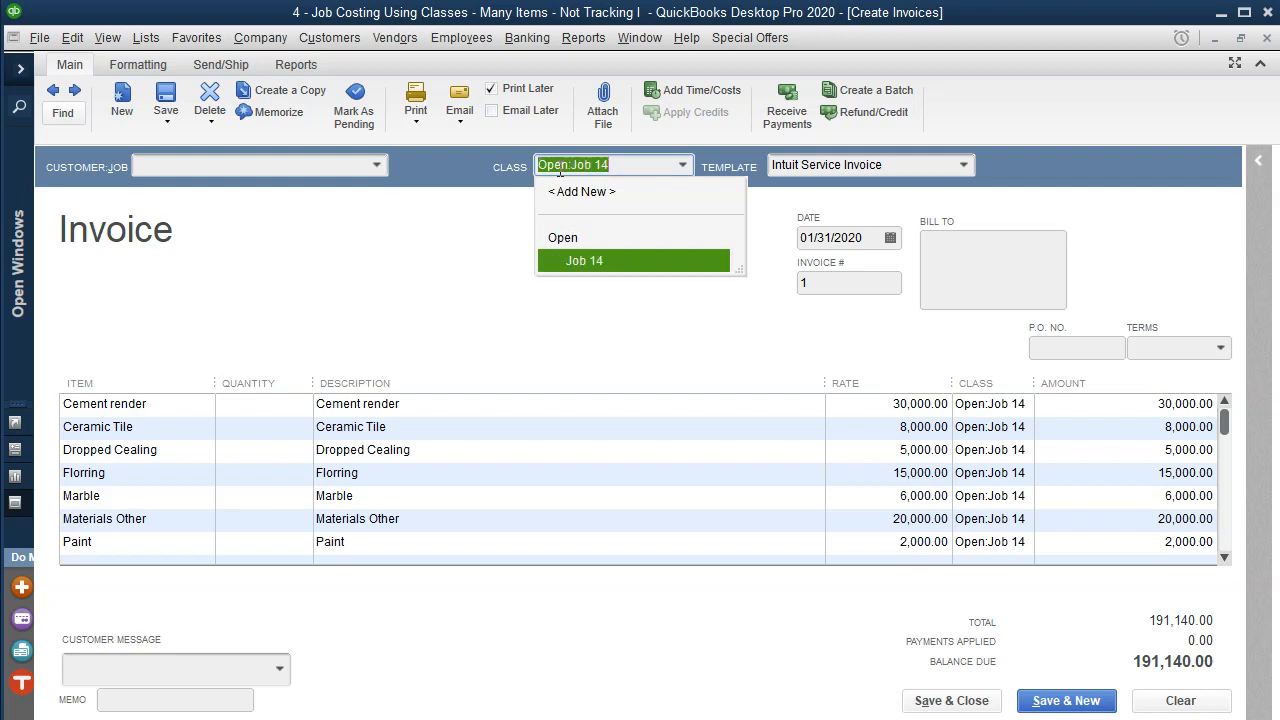
pyautogui.press('Tab')
pyautogui.press('Tab')
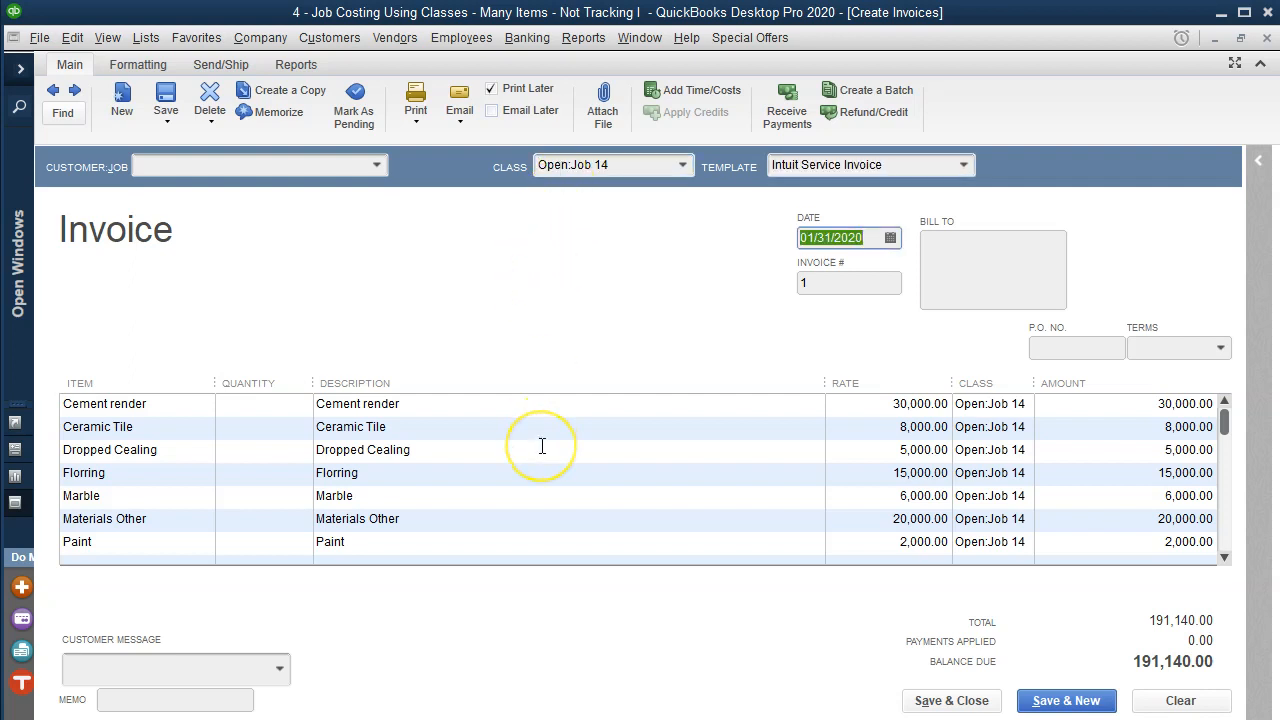
pyautogui.scroll(-3, 542, 446)
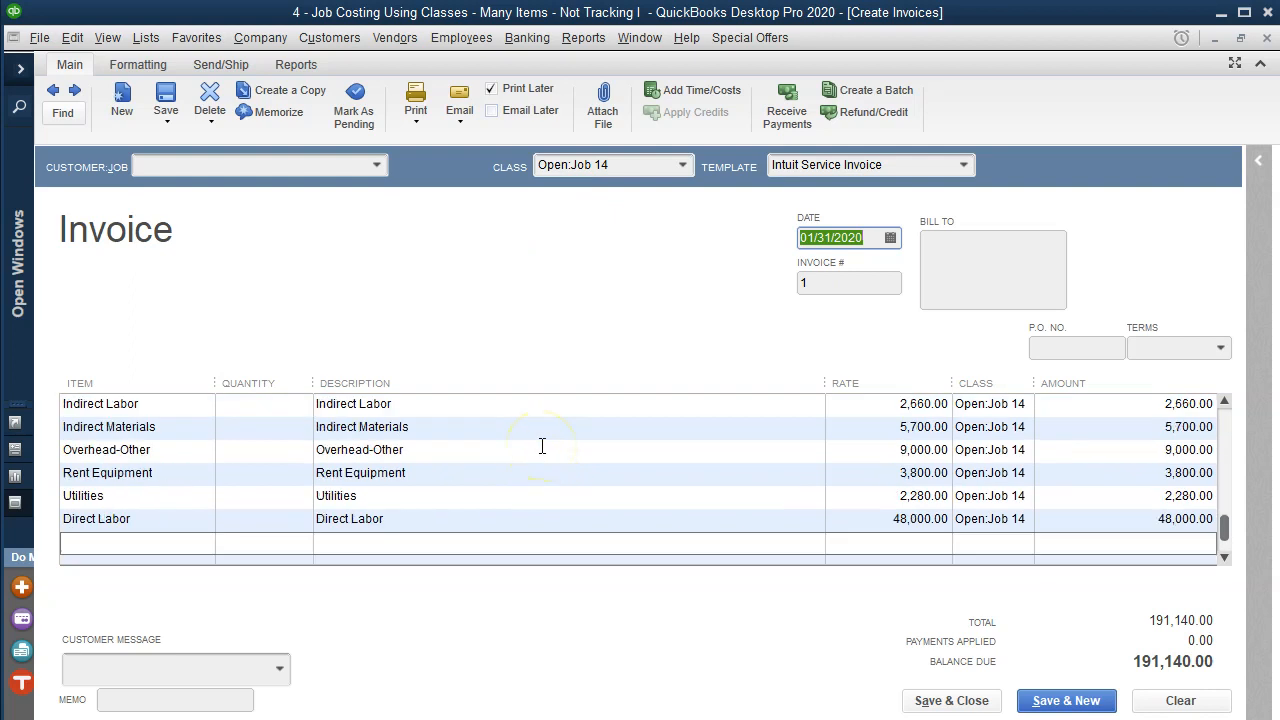
# - Switch to the Profit & Loss by Class report, refresh it, and review Job 14's cost lines
pyautogui.click(20, 69)
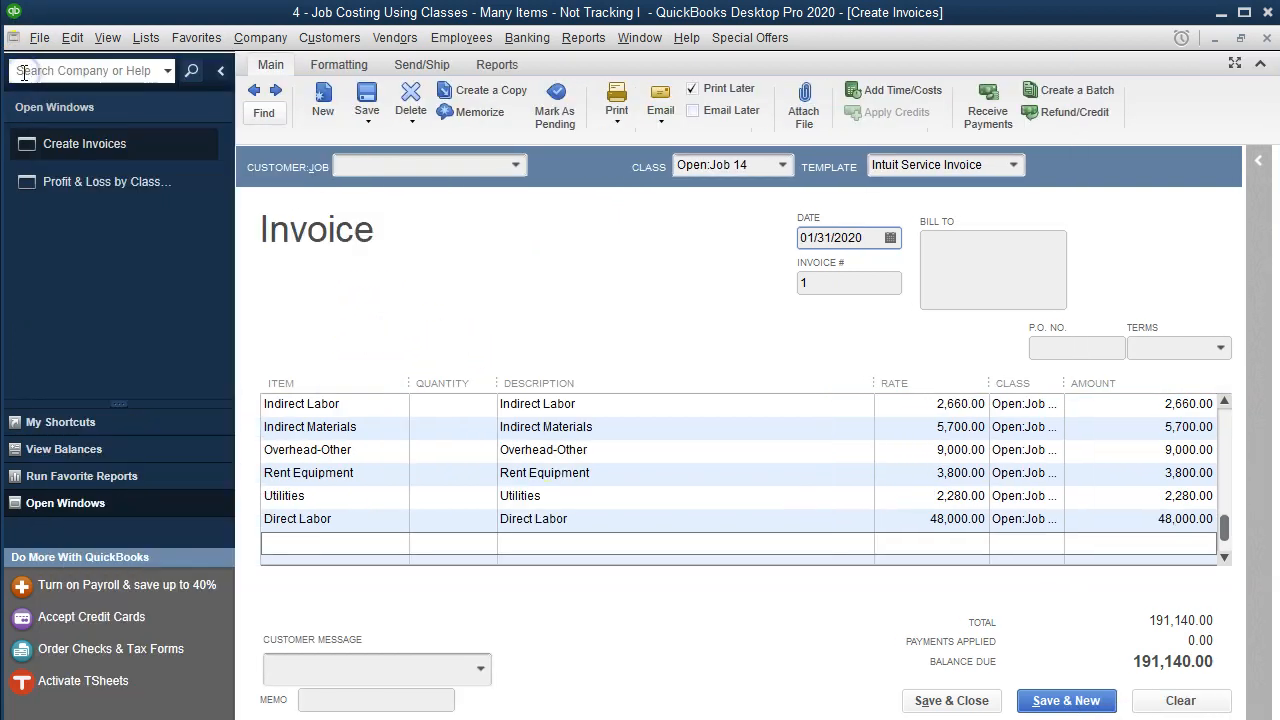
pyautogui.click(67, 195)
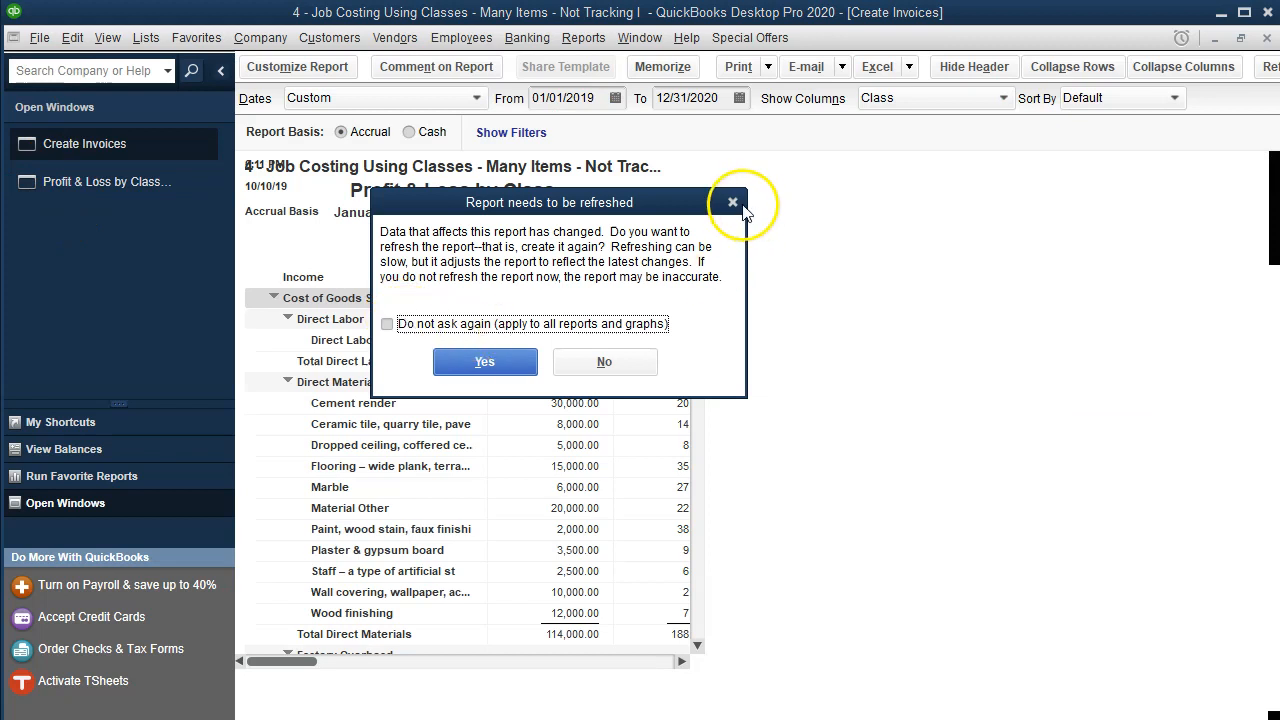
pyautogui.click(489, 365)
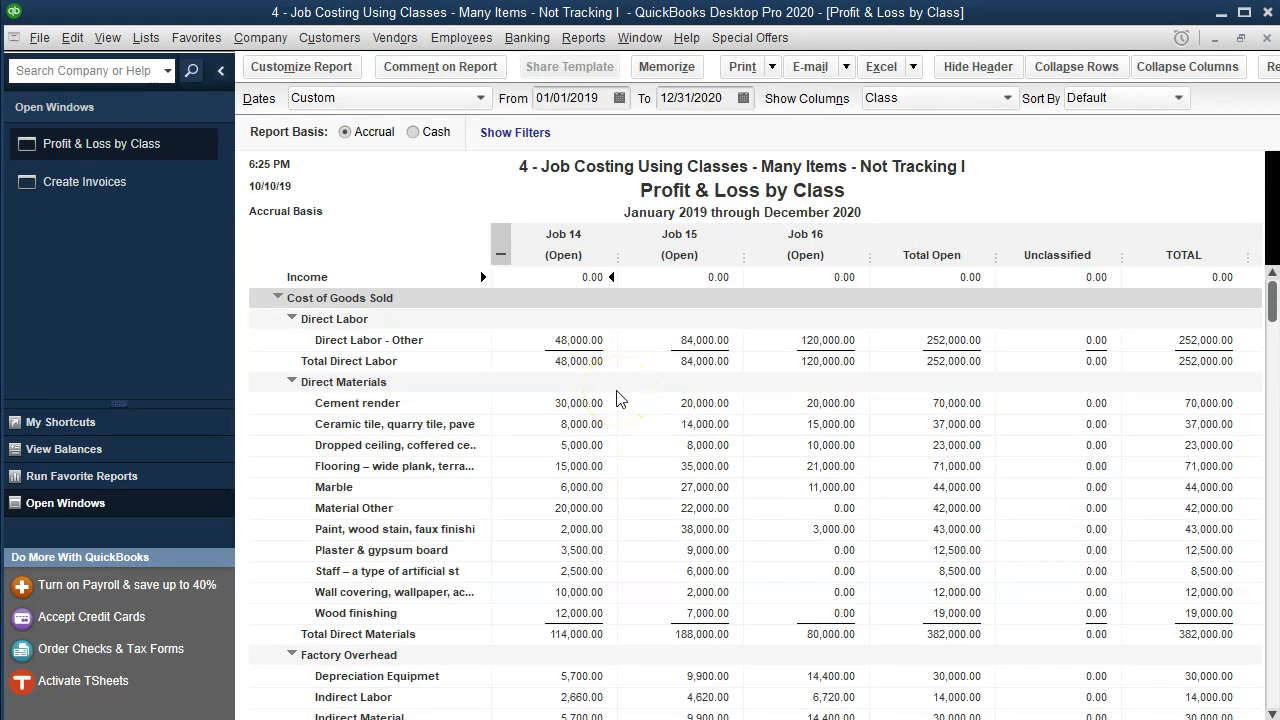
pyautogui.scroll(-3, 612, 350)
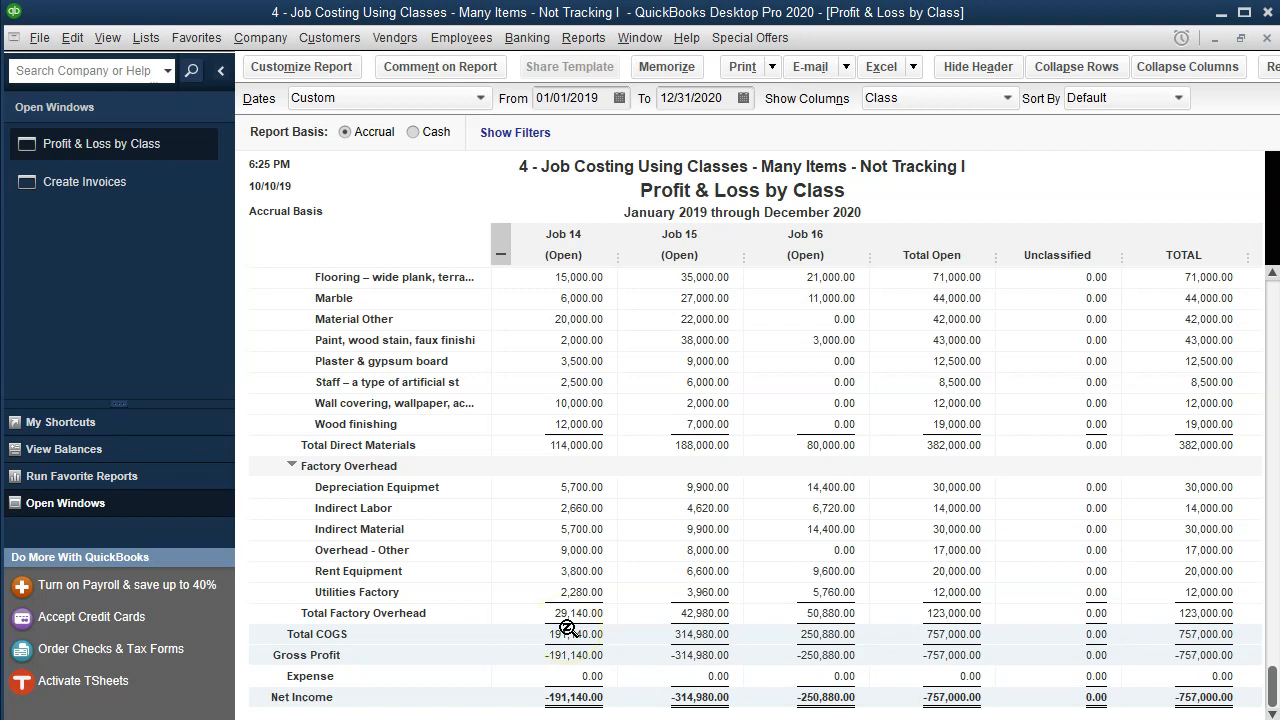
pyautogui.scroll(2, 567, 628)
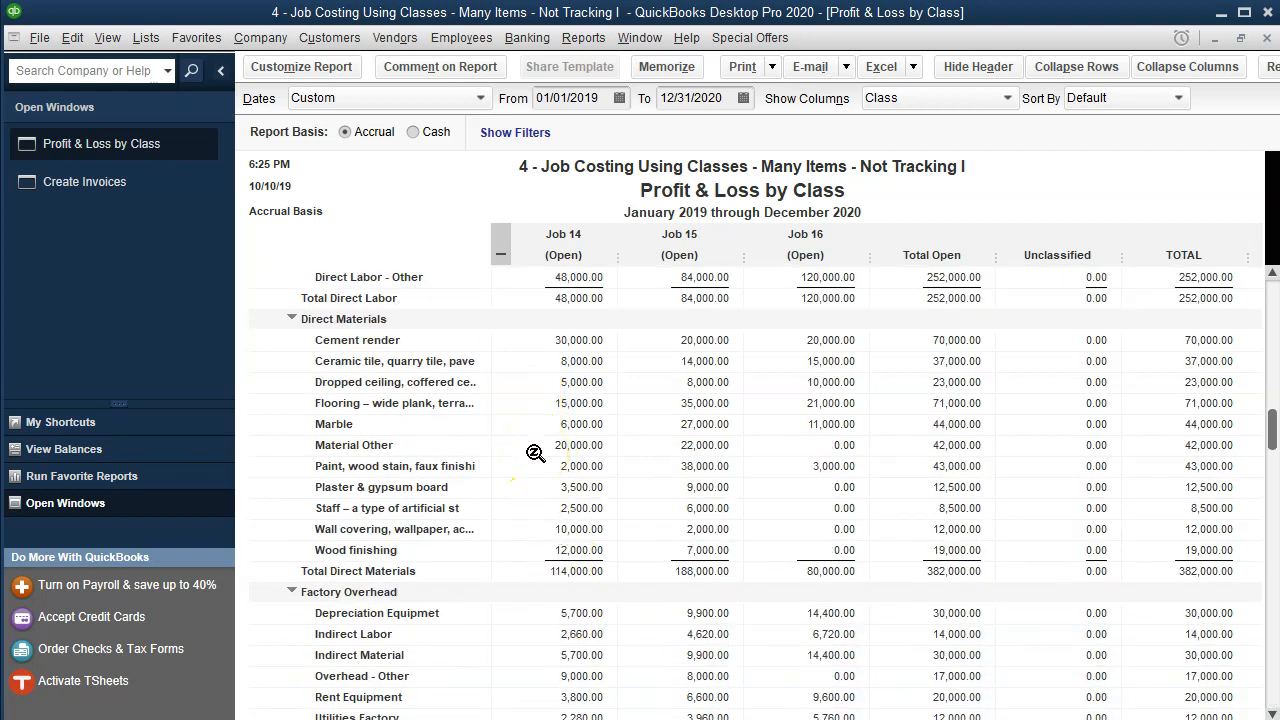
pyautogui.scroll(1, 535, 453)
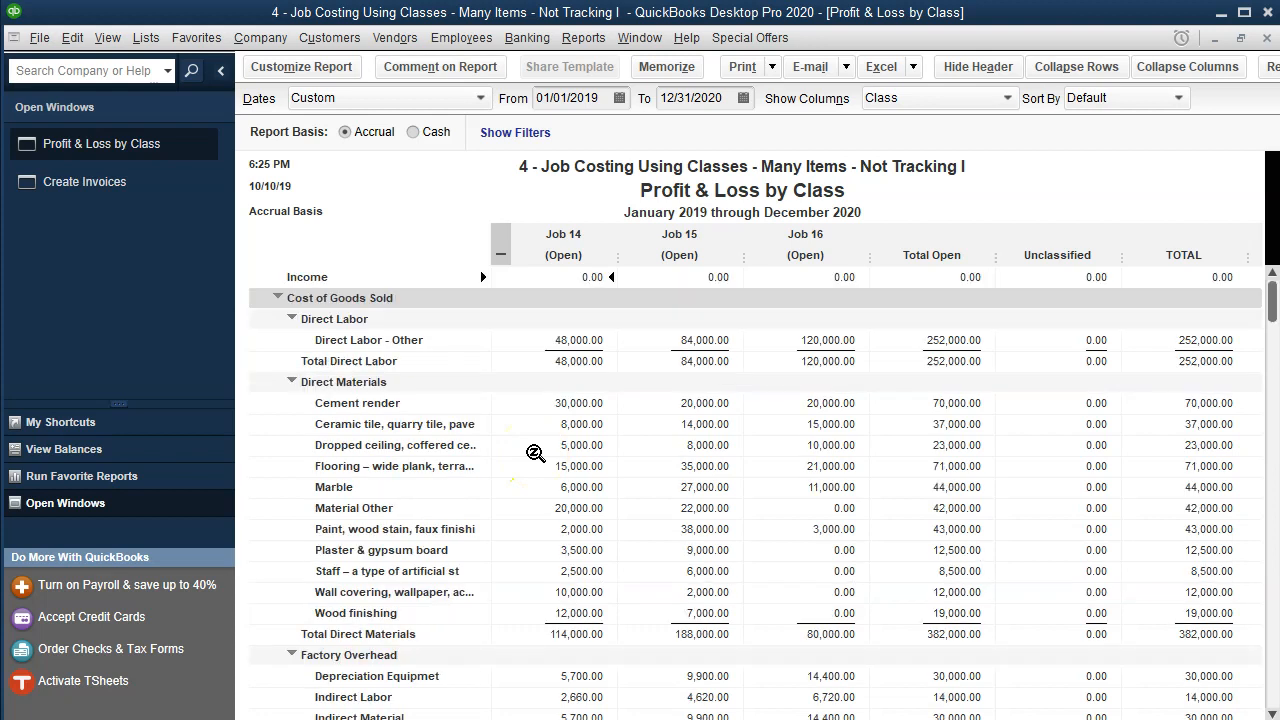
# - Collapse the Direct Labor, Direct Materials and Factory Overhead groups in the report
pyautogui.click(292, 318)
pyautogui.click(304, 340)
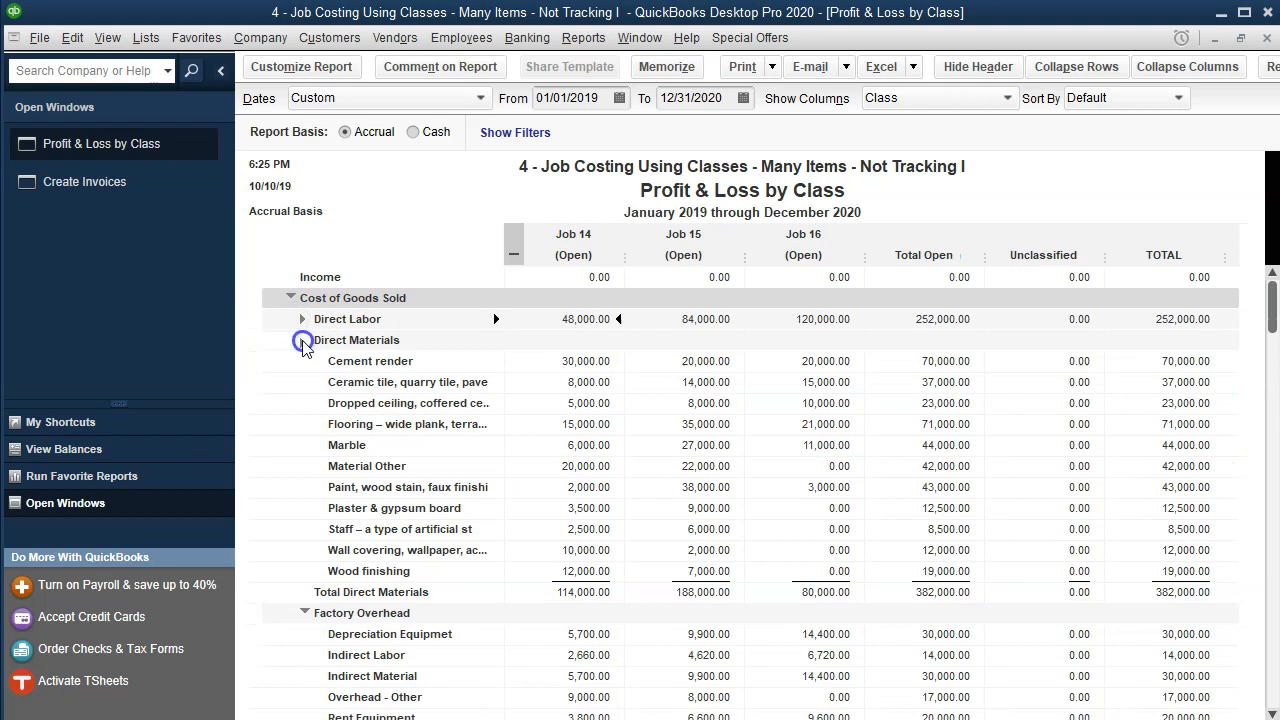
pyautogui.click(305, 361)
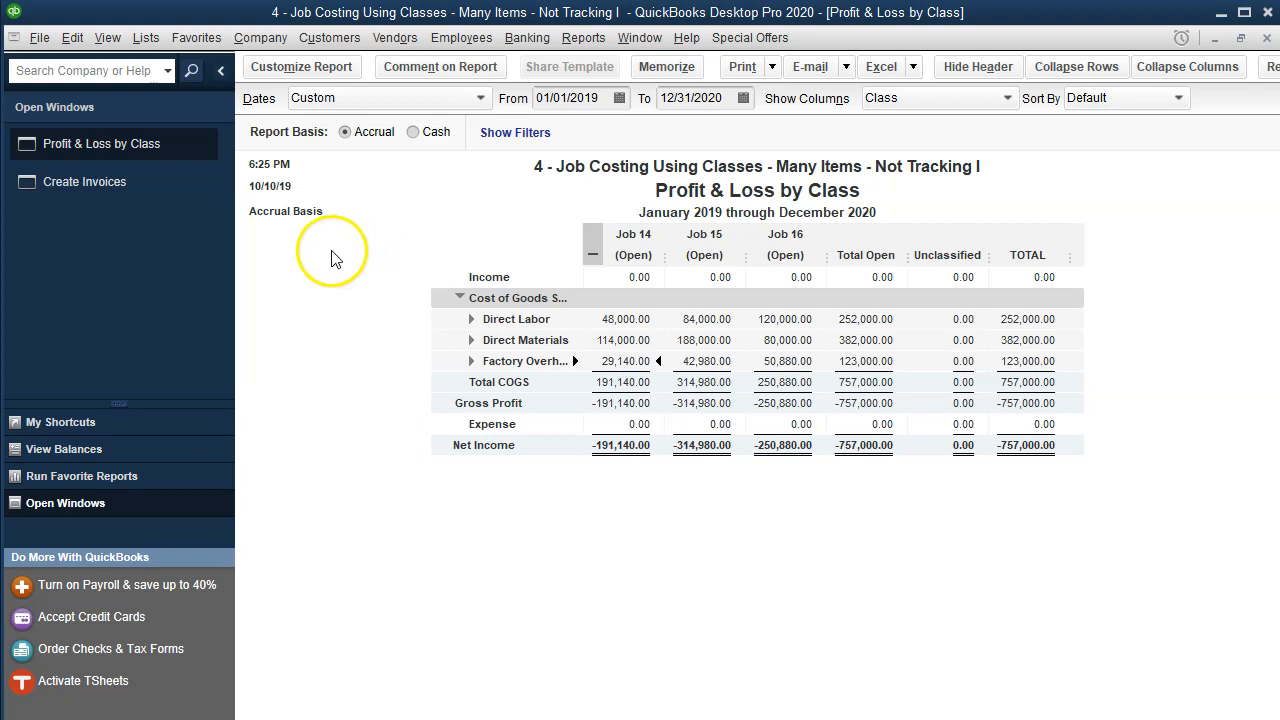
# - Return to the invoice, review its cost lines, and narrow the Description column to make room for the class names
pyautogui.click(148, 194)
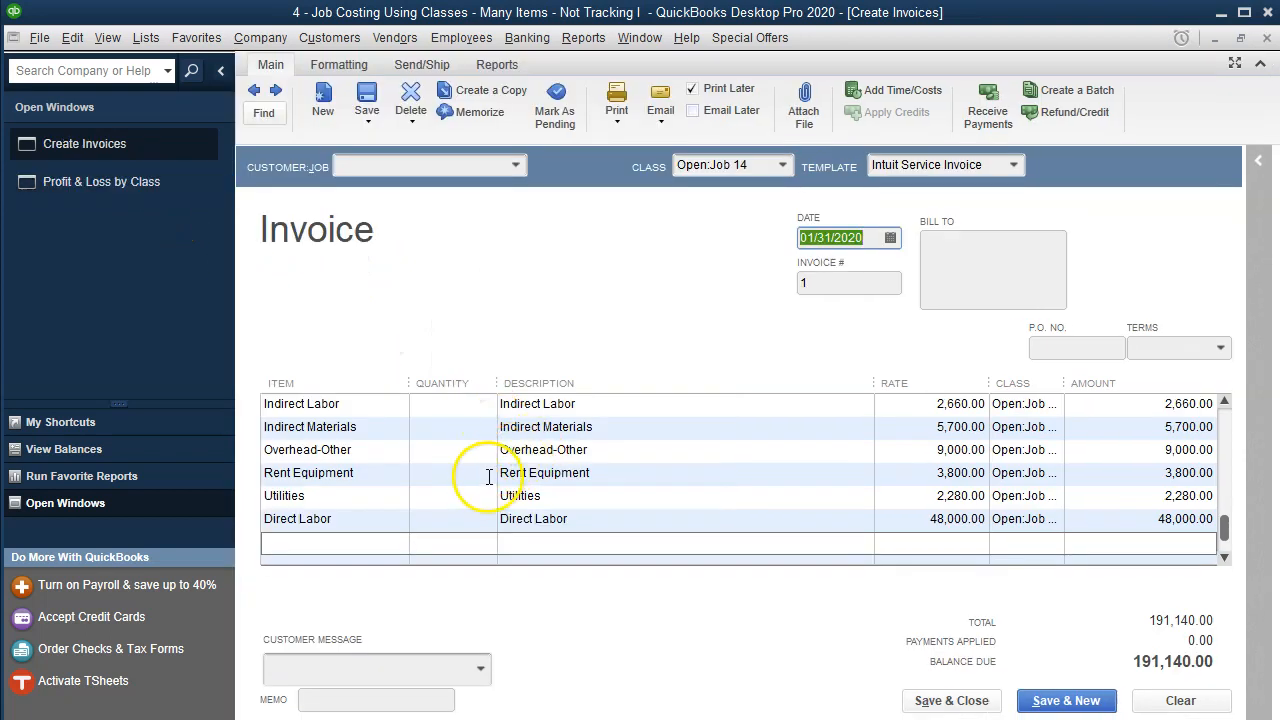
pyautogui.click(384, 455)
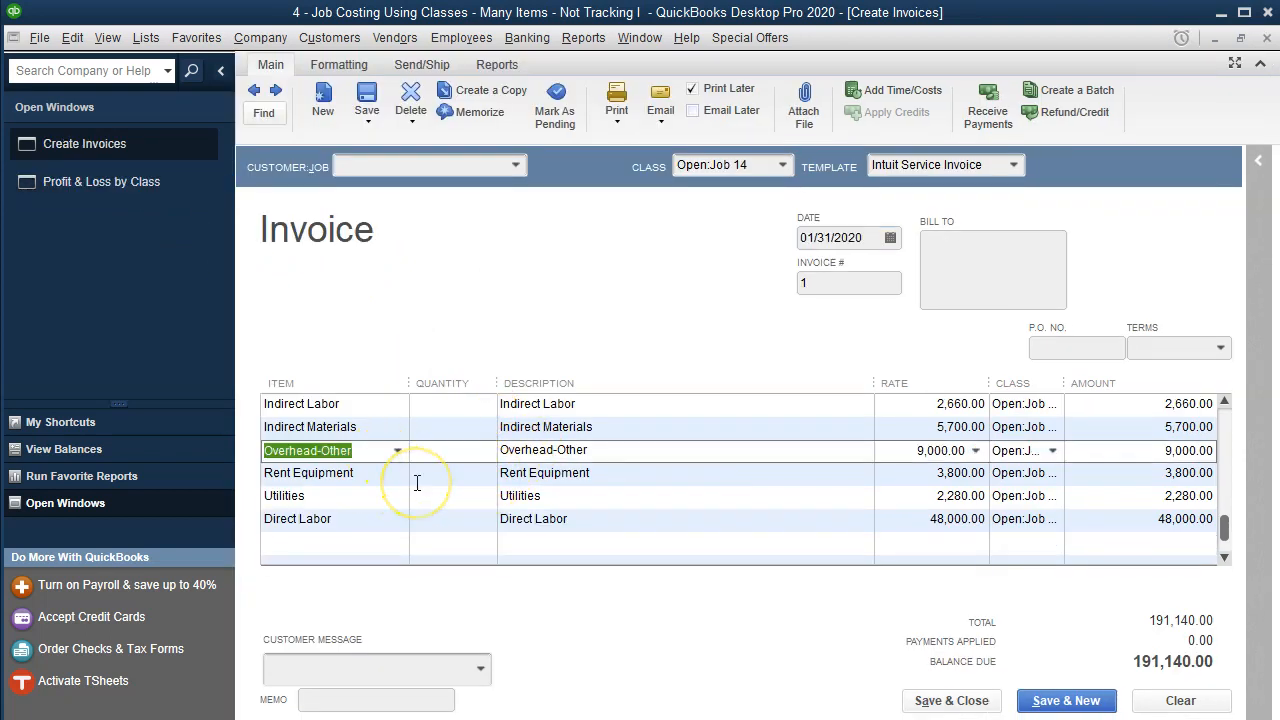
pyautogui.scroll(1, 418, 483)
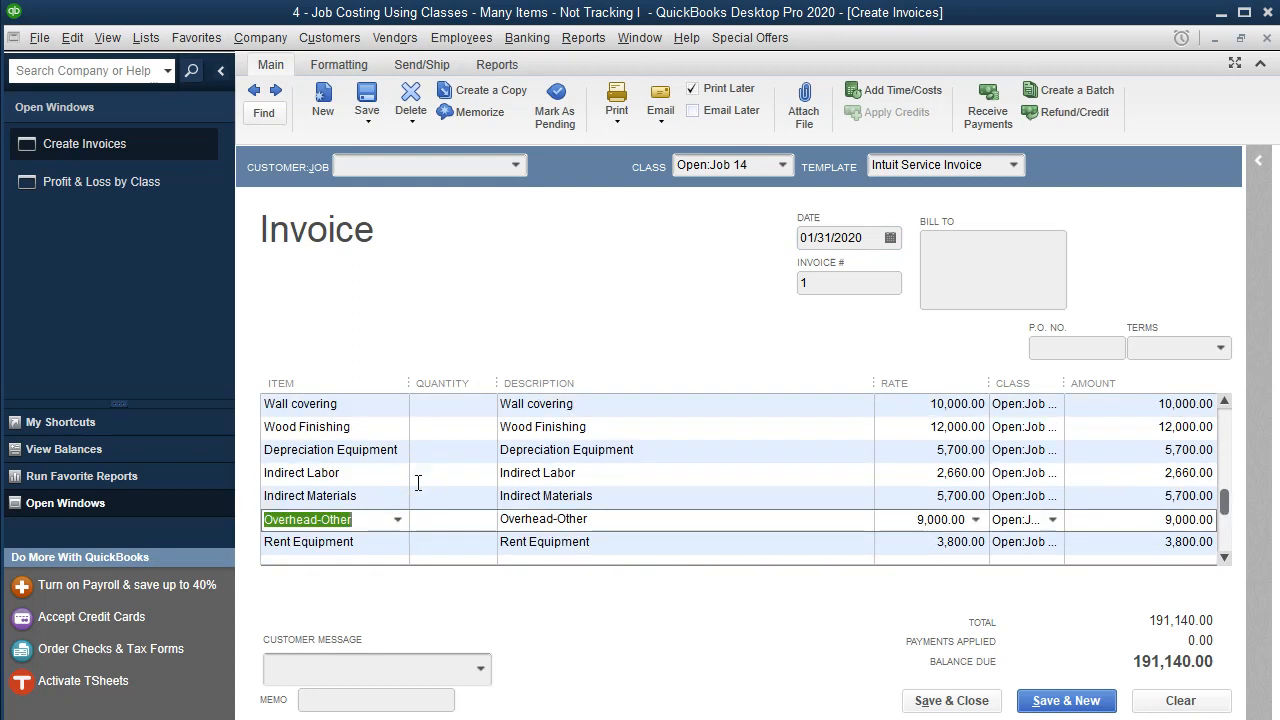
pyautogui.scroll(3, 418, 483)
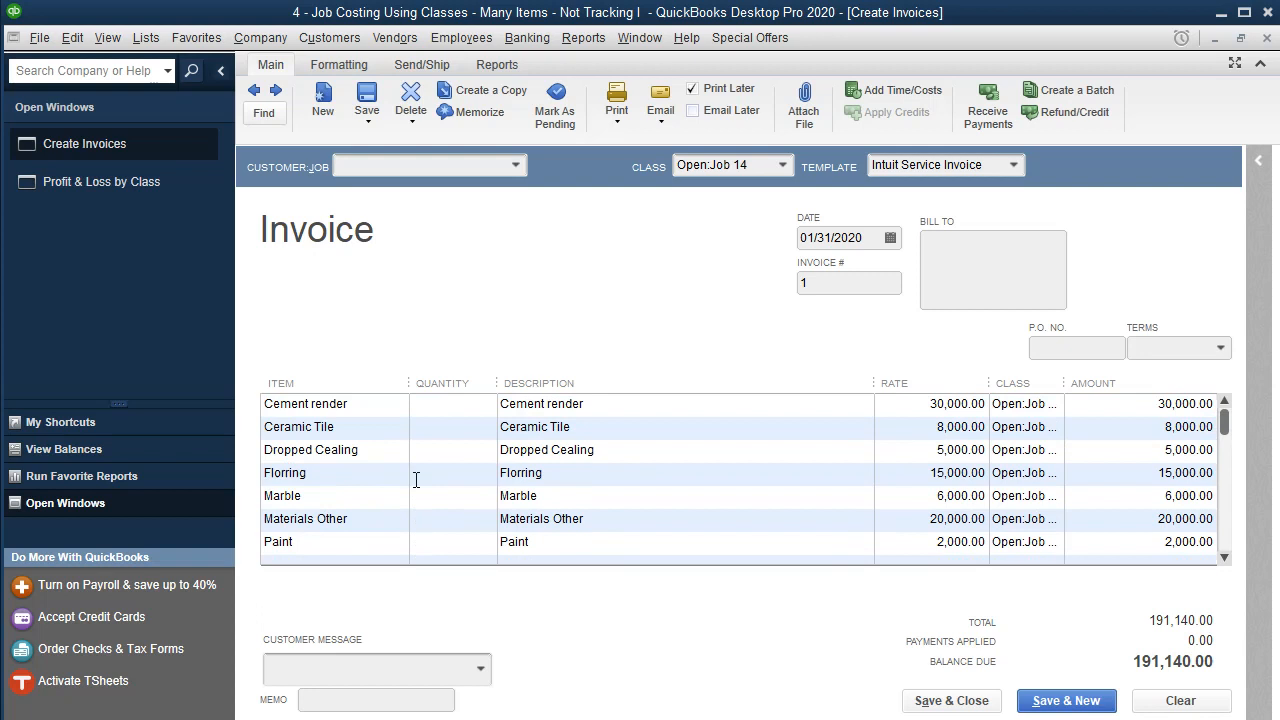
pyautogui.scroll(-3, 416, 480)
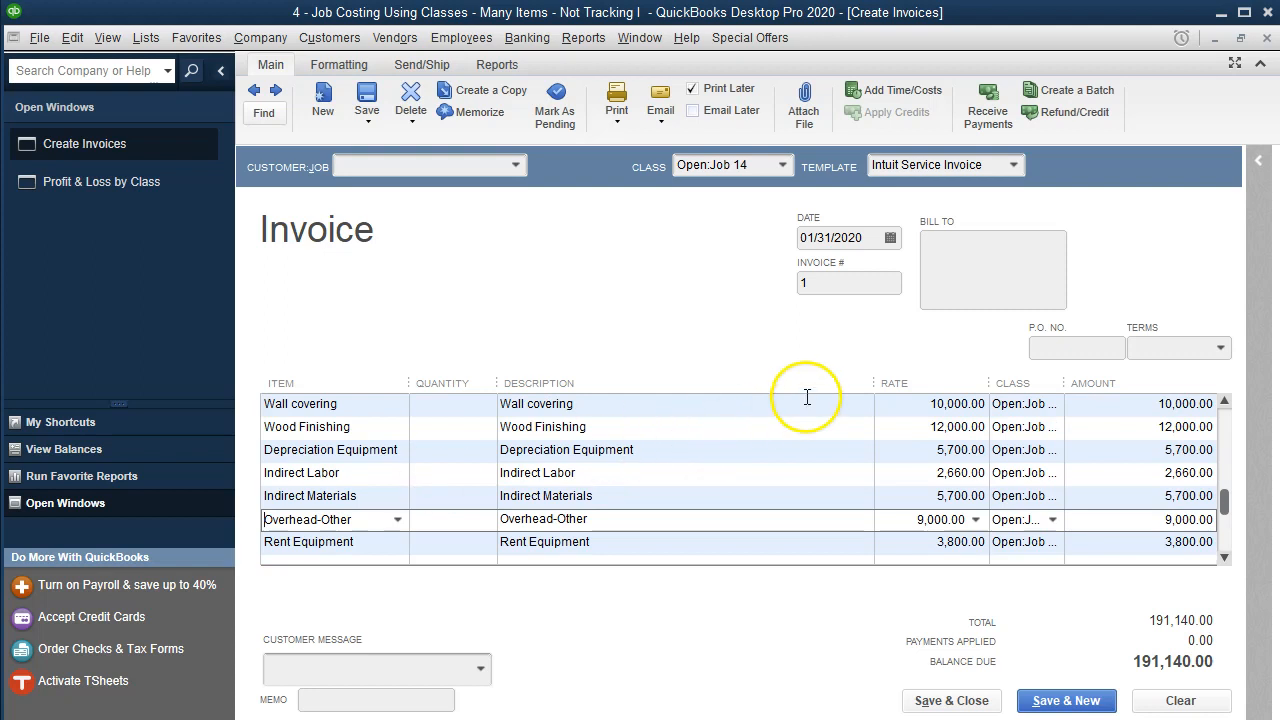
pyautogui.moveTo(866, 371); pyautogui.dragTo(819, 371)
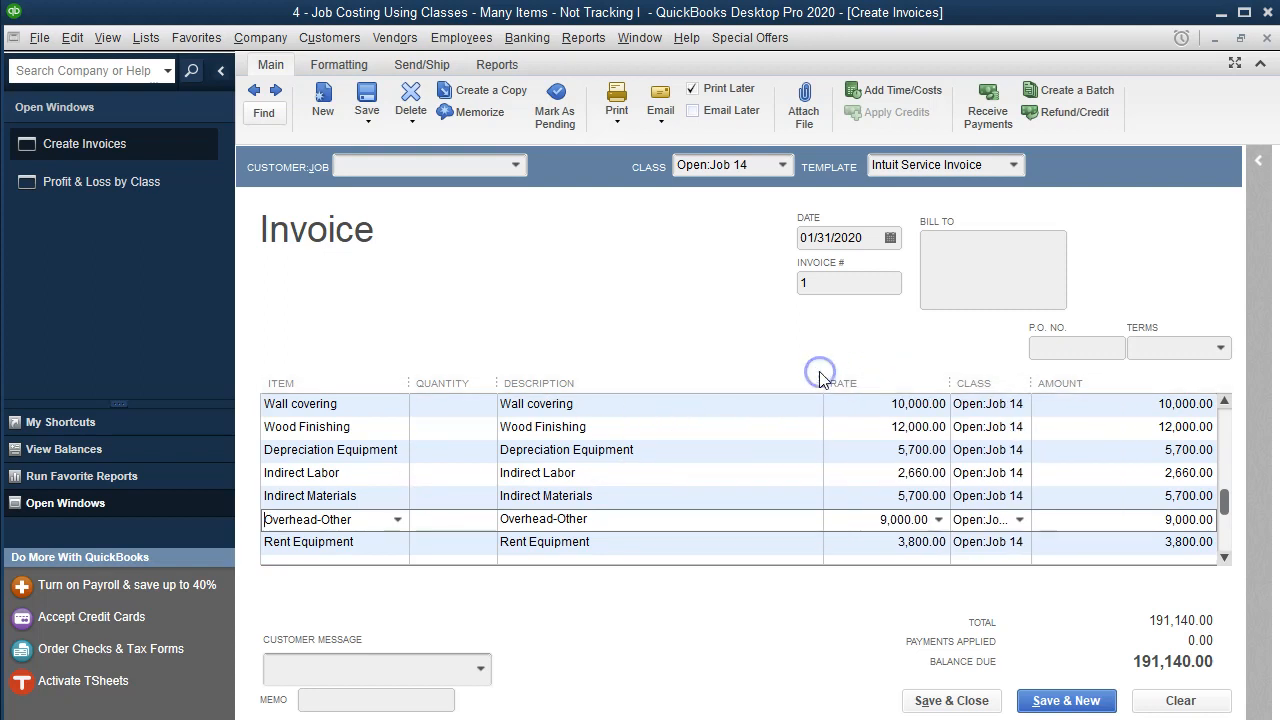
pyautogui.scroll(-1, 618, 484)
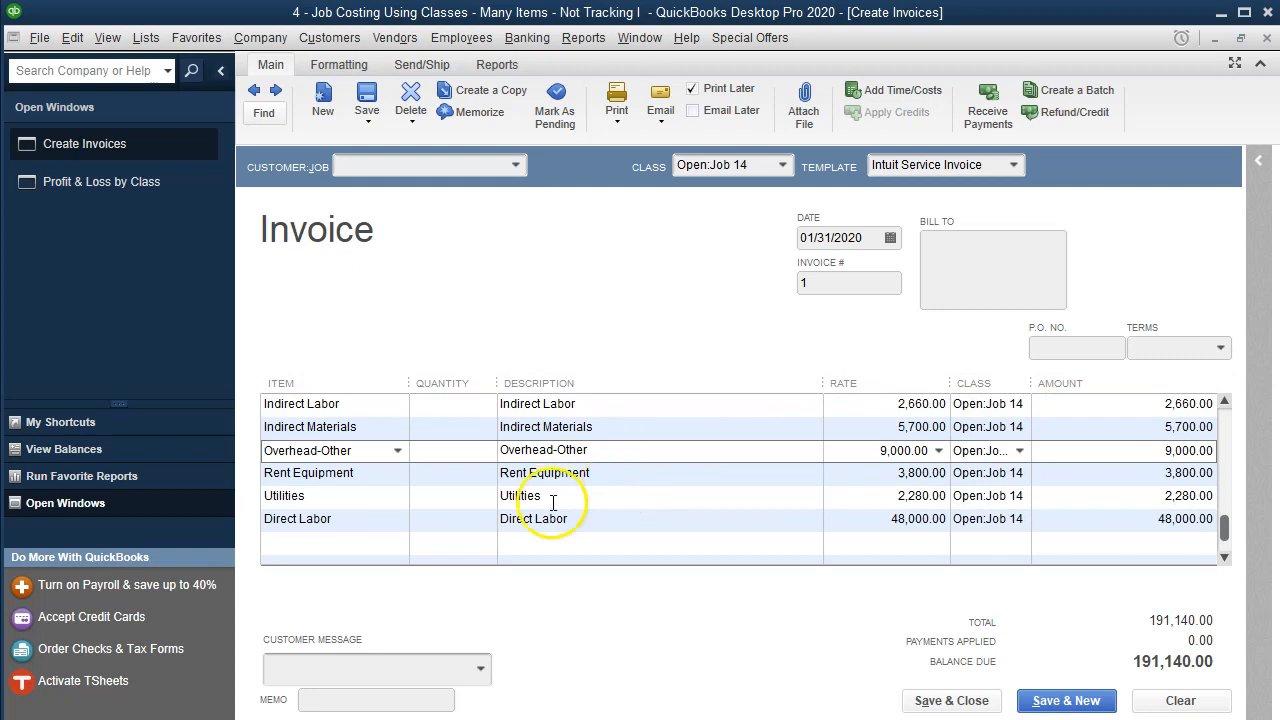
# - Start a new item named Mark up on the empty line below Direct Labor
pyautogui.click(380, 520)
pyautogui.click(380, 522)
pyautogui.click(321, 368)
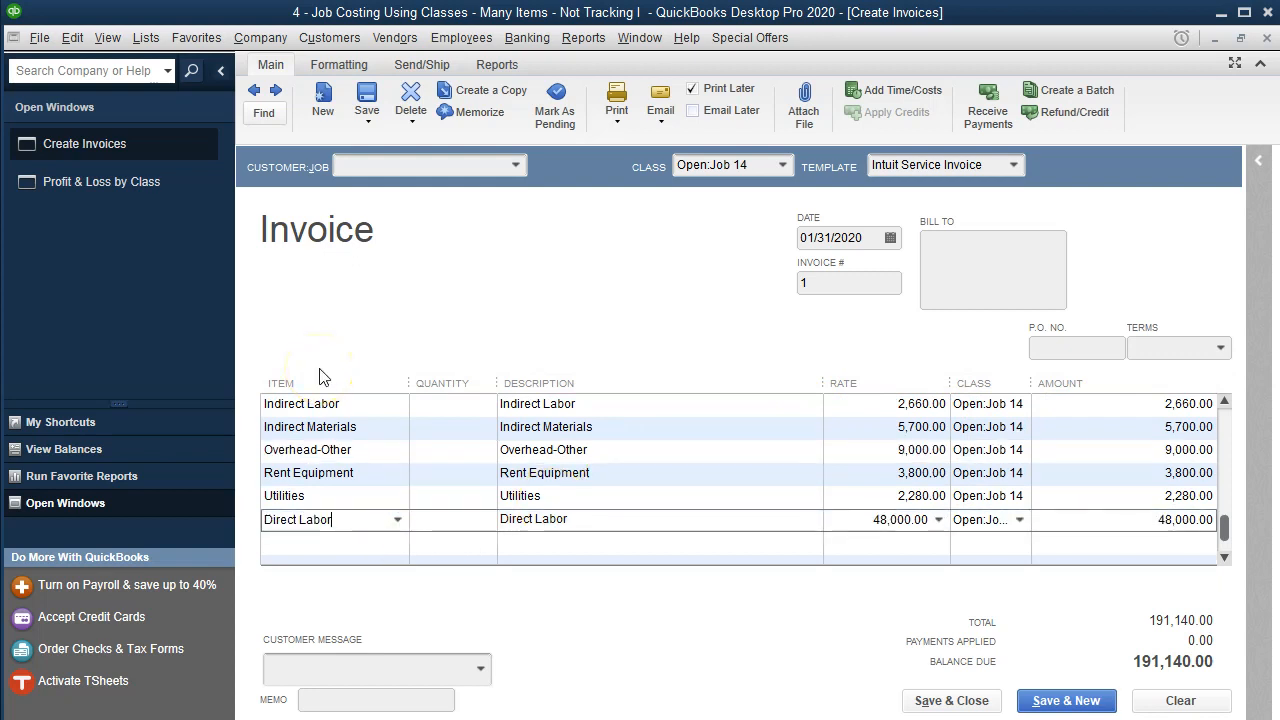
pyautogui.press('Tab')
pyautogui.press('Tab')
pyautogui.press('Tab')
pyautogui.press('Tab')
pyautogui.press('Tab')
pyautogui.press('Tab')
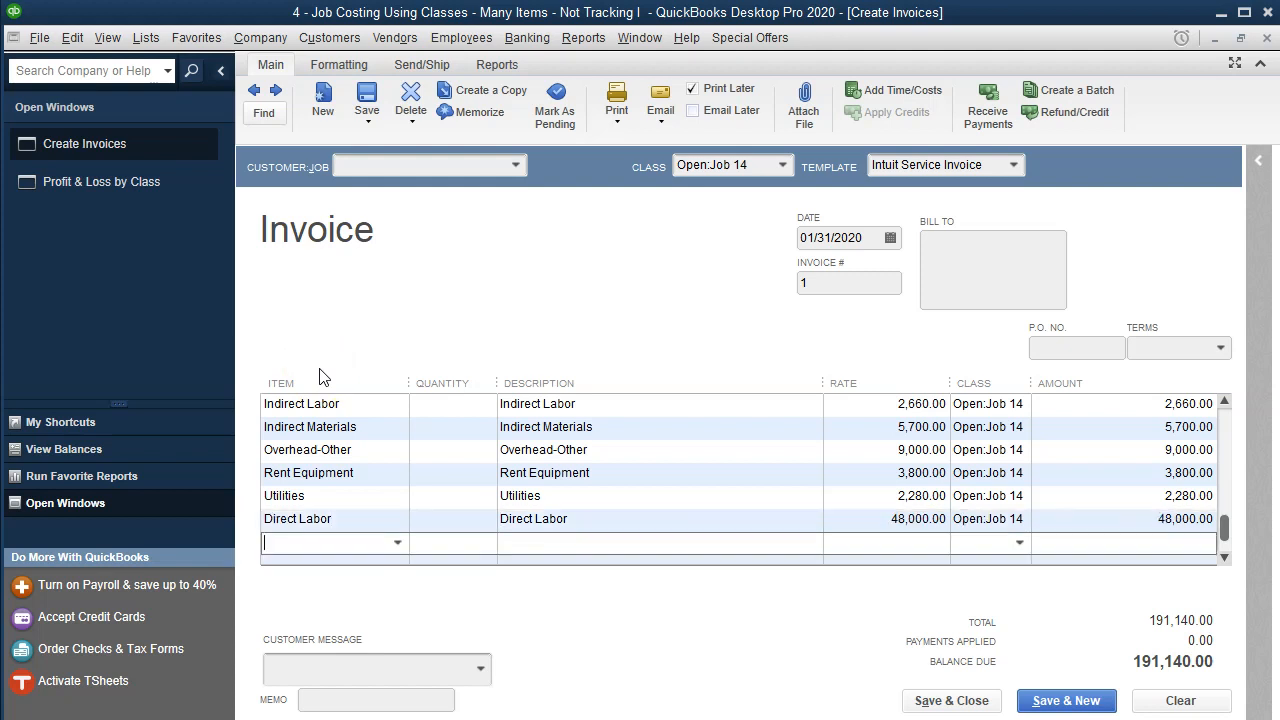
pyautogui.write('Mar')
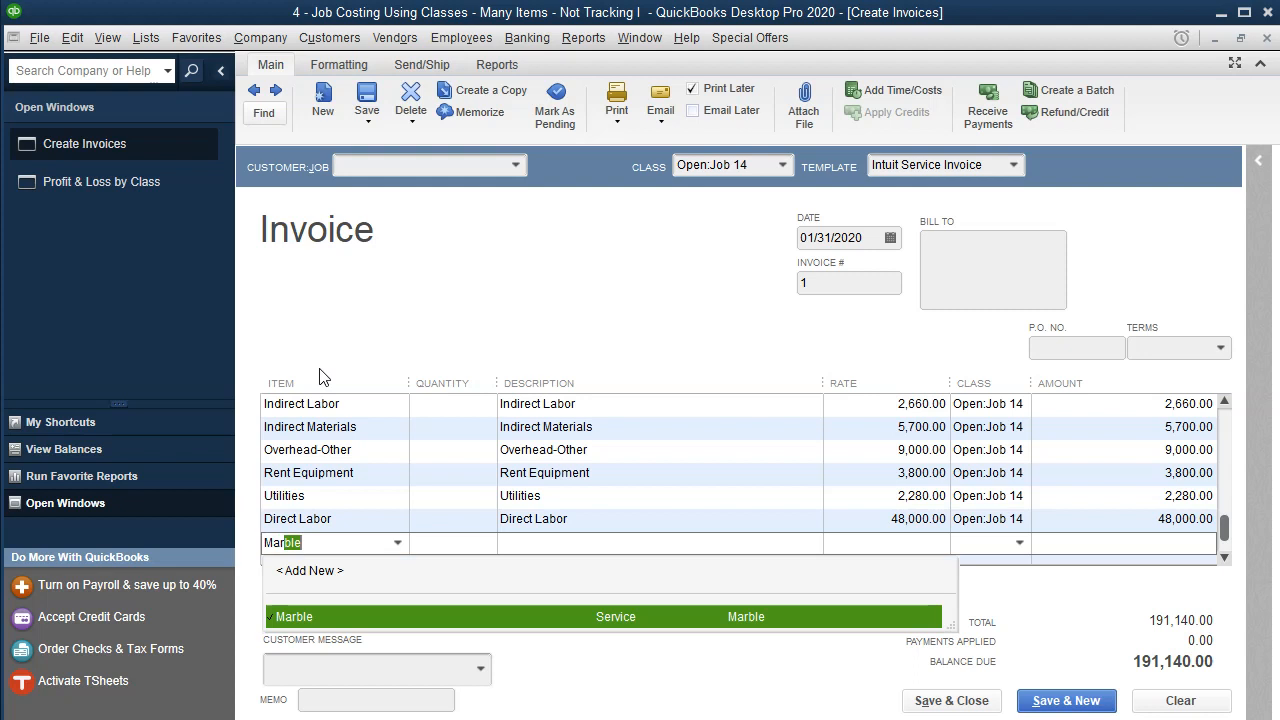
pyautogui.write('k up')
pyautogui.press('Tab')
pyautogui.press('Return')
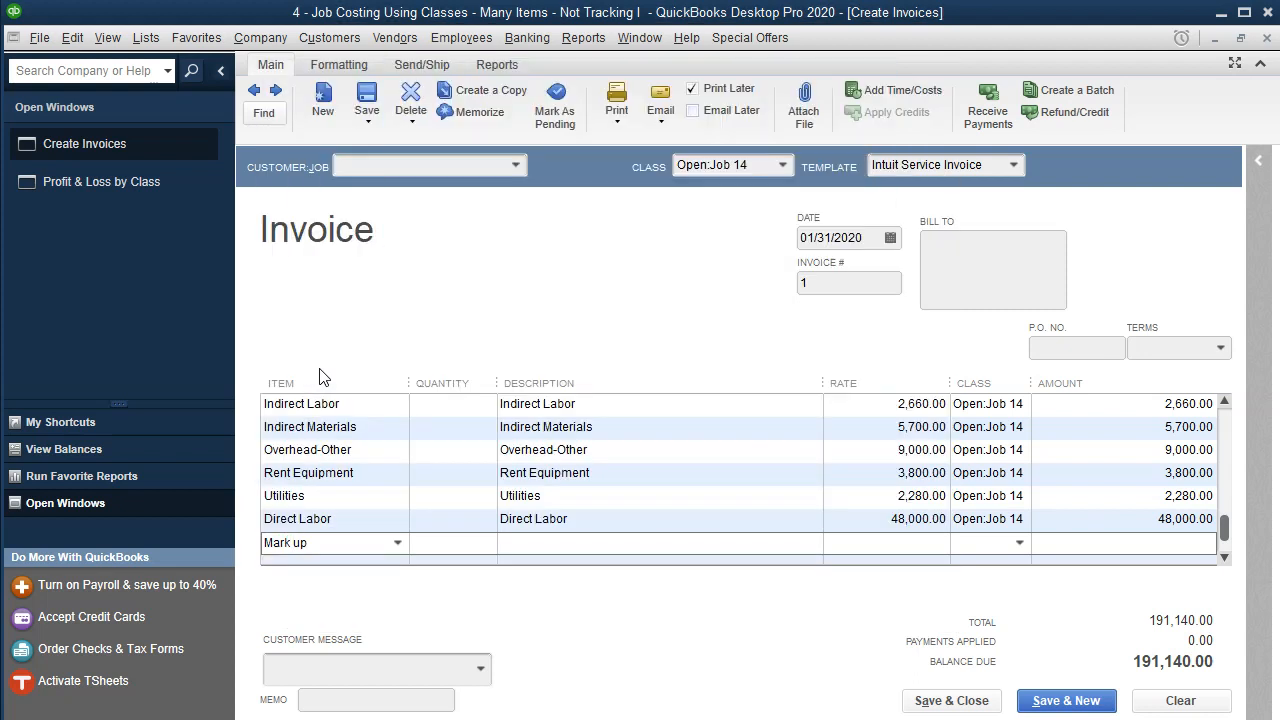
# - Give the new service item the description Mark up, assign it to the Income account, and save it
pyautogui.press('Tab')
pyautogui.press('Tab')
pyautogui.press('Tab')
pyautogui.press('Tab')
pyautogui.press('Tab')
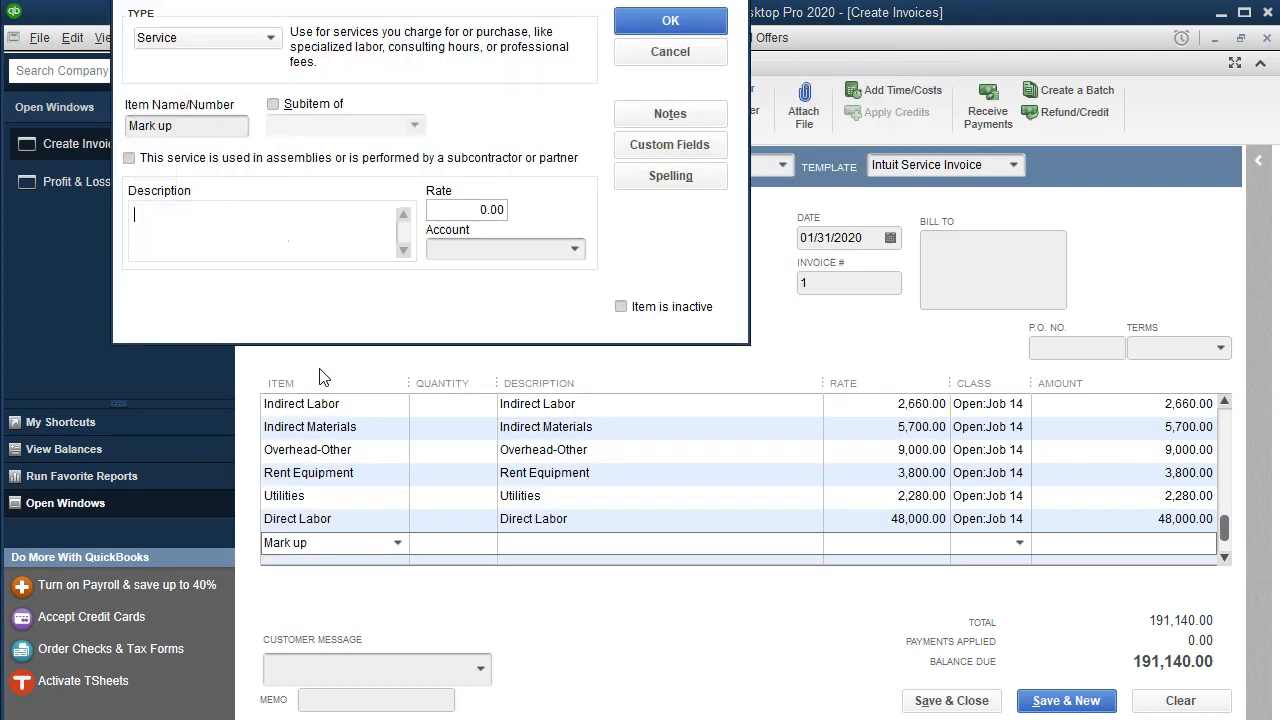
pyautogui.moveTo(174, 126); pyautogui.dragTo(67, 112)
pyautogui.hotkey('ctrl', 'c')
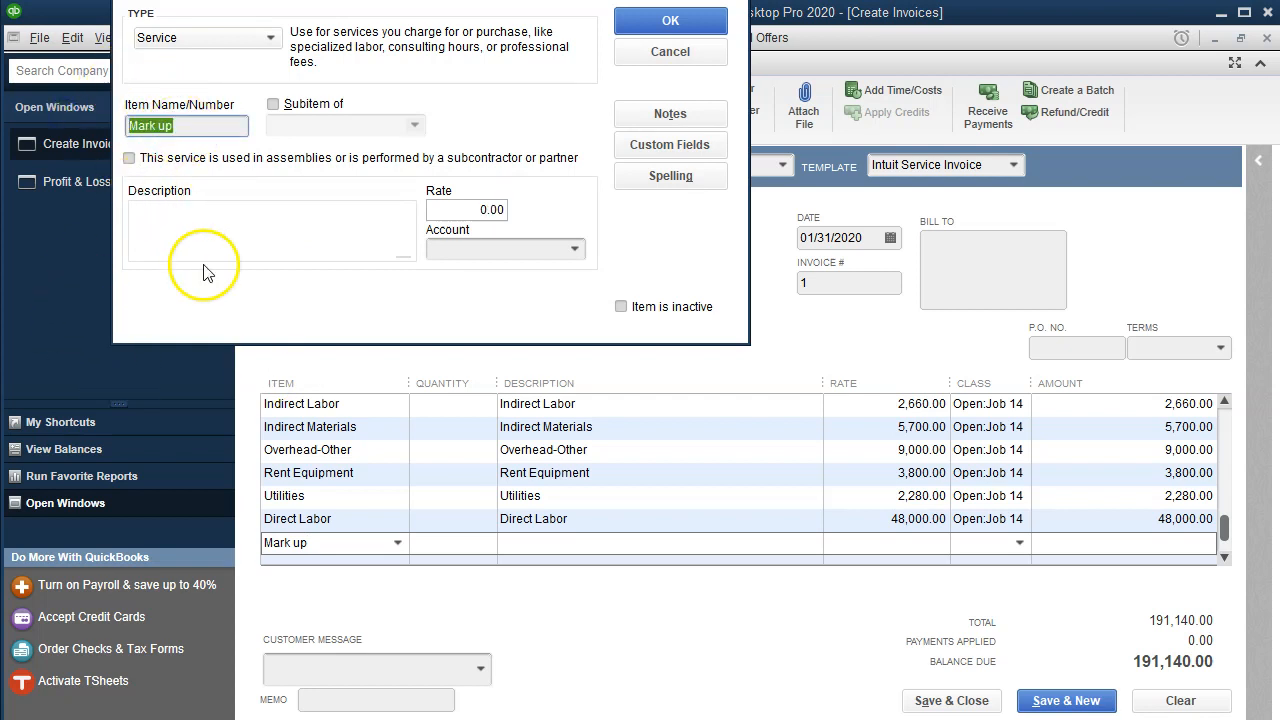
pyautogui.click(202, 237)
pyautogui.hotkey('ctrl', 'v')
pyautogui.press('Tab')
pyautogui.press('Tab')
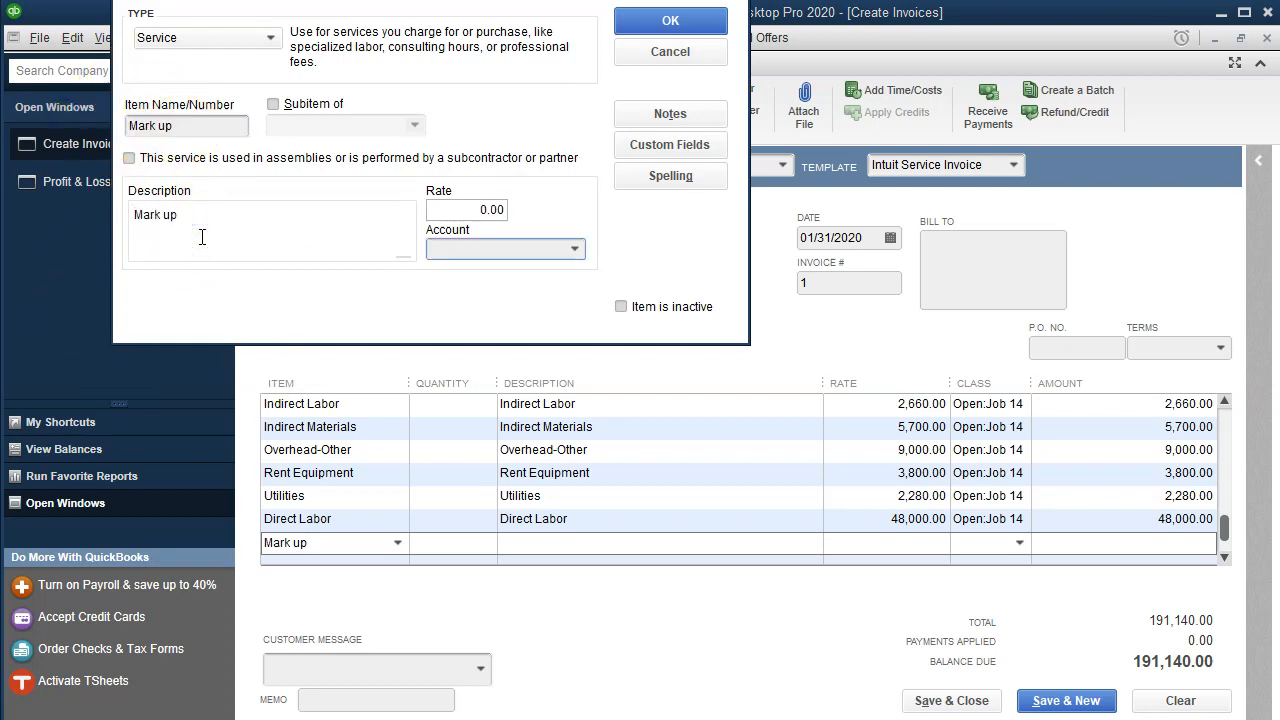
pyautogui.write('Income')
pyautogui.press('Tab')
pyautogui.click(628, 20)
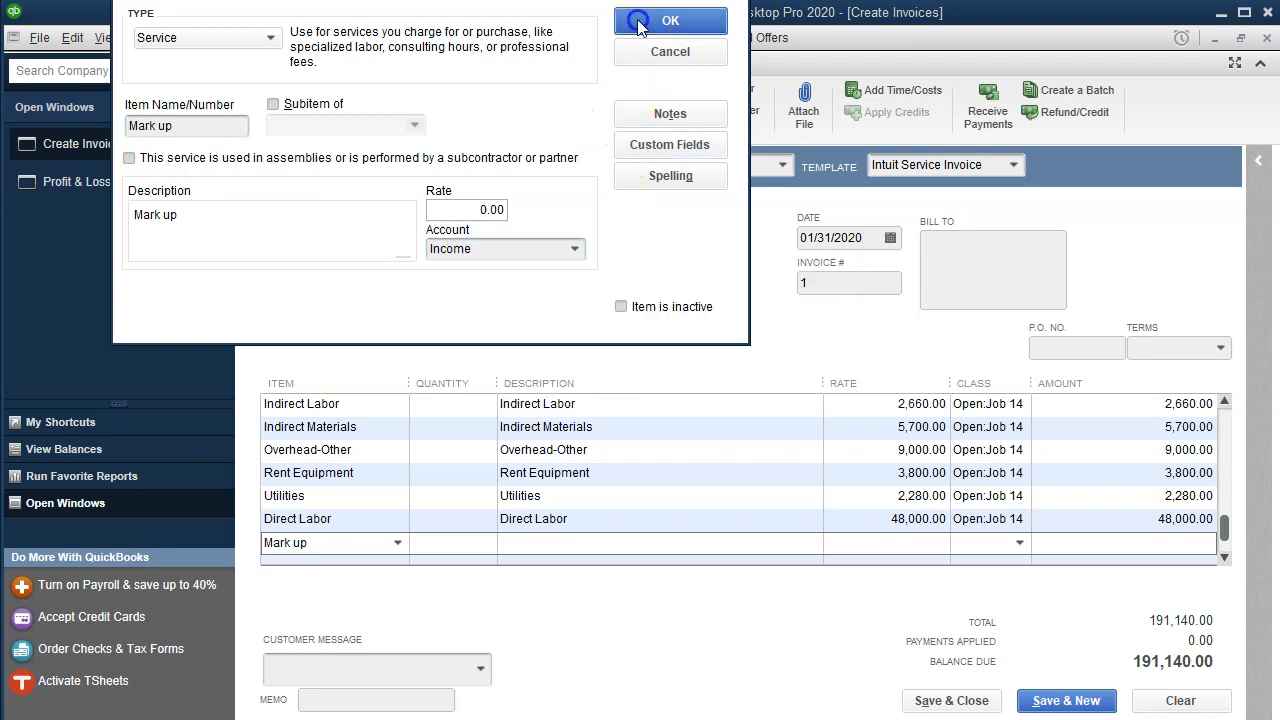
# - Set the Mark up line's rate to 30% of the job cost by calculating 191,140 × .3
pyautogui.click(915, 519)
pyautogui.write('1')
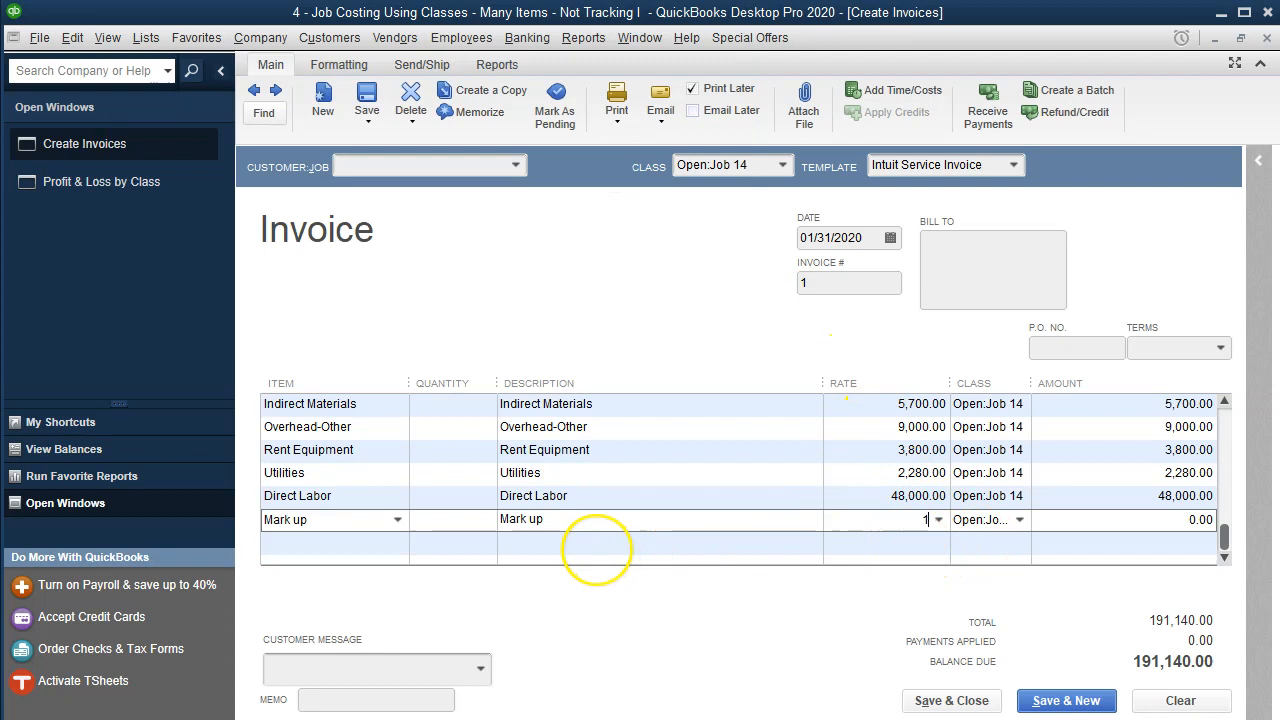
pyautogui.write('91140*')
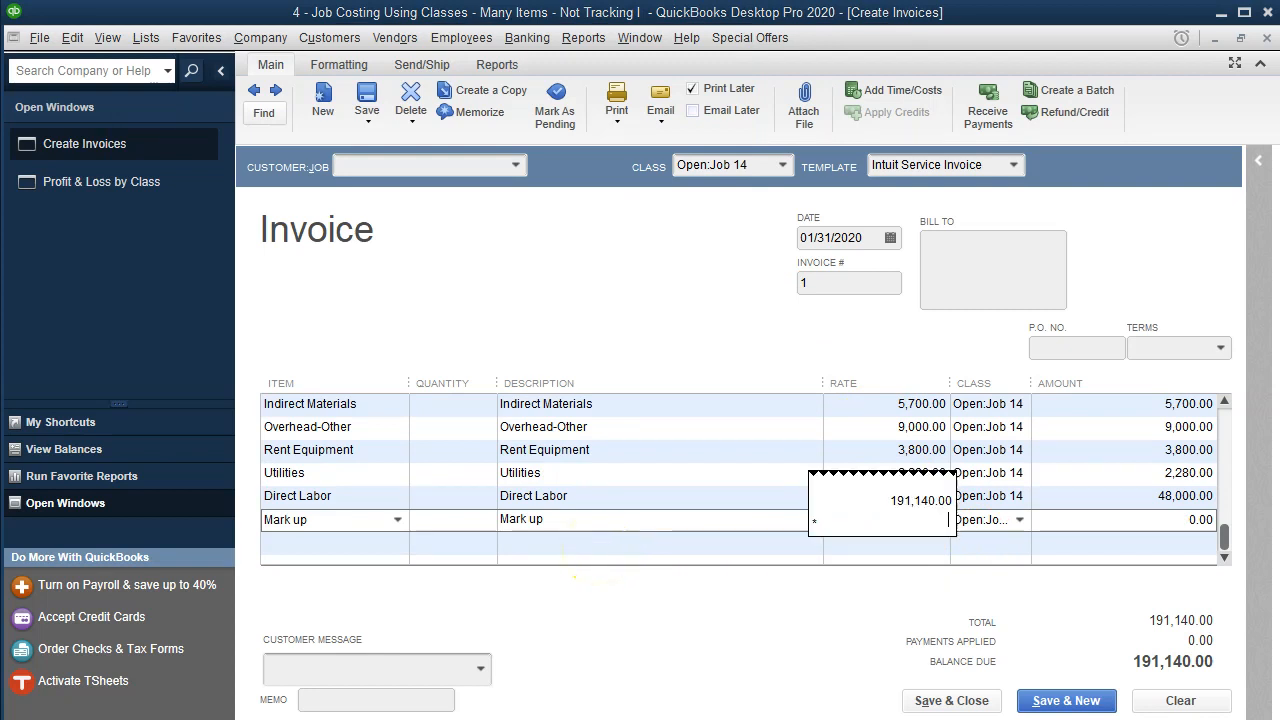
pyautogui.write('.3')
pyautogui.press('Return')
pyautogui.press('Tab')
pyautogui.press('Tab')
pyautogui.press('Tab')
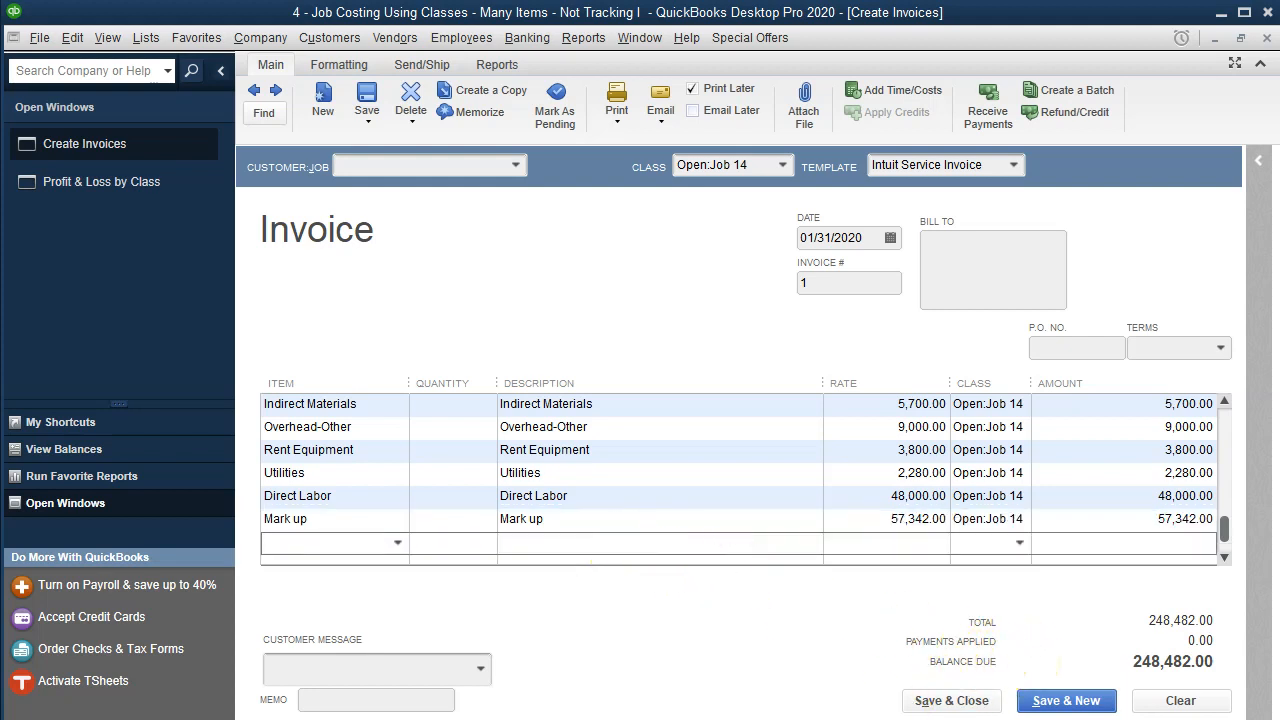
# - Switch to the Excel worksheet to check the Accounts Receivable entry for job 14's sale, and return to the QuickBooks invoice
pyautogui.hotkey('alt', 'Tab')
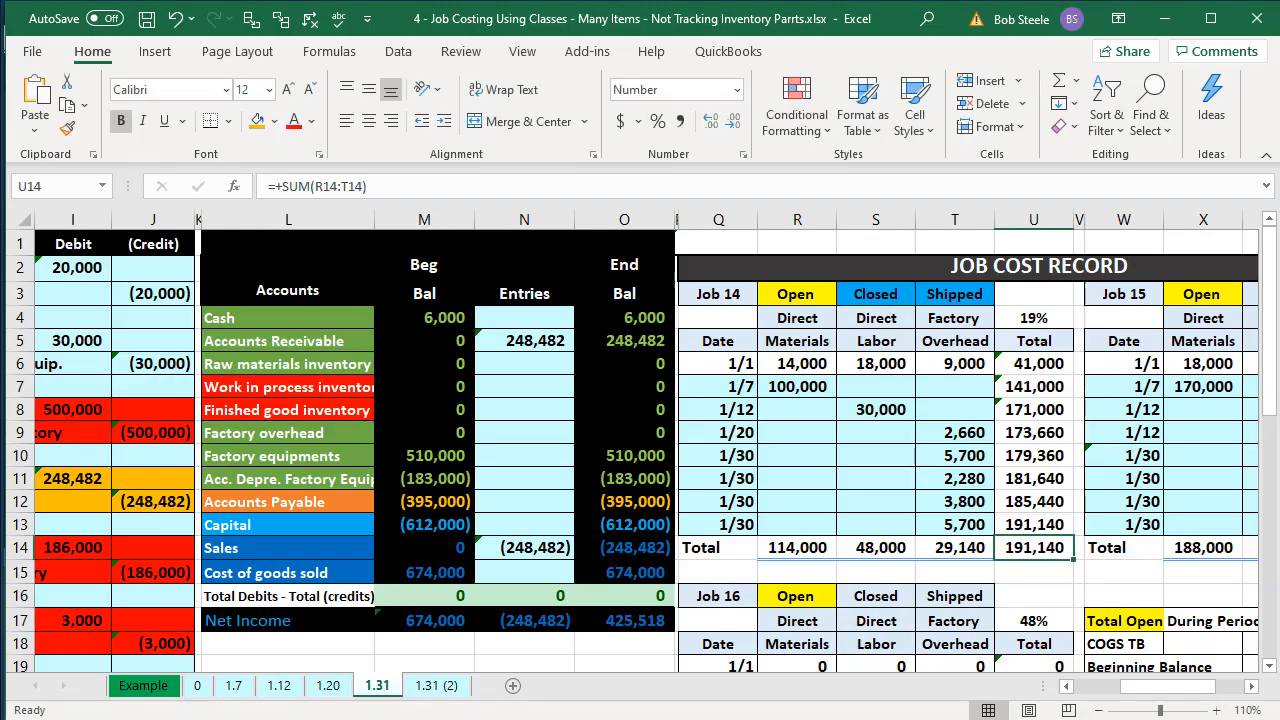
pyautogui.click(532, 342)
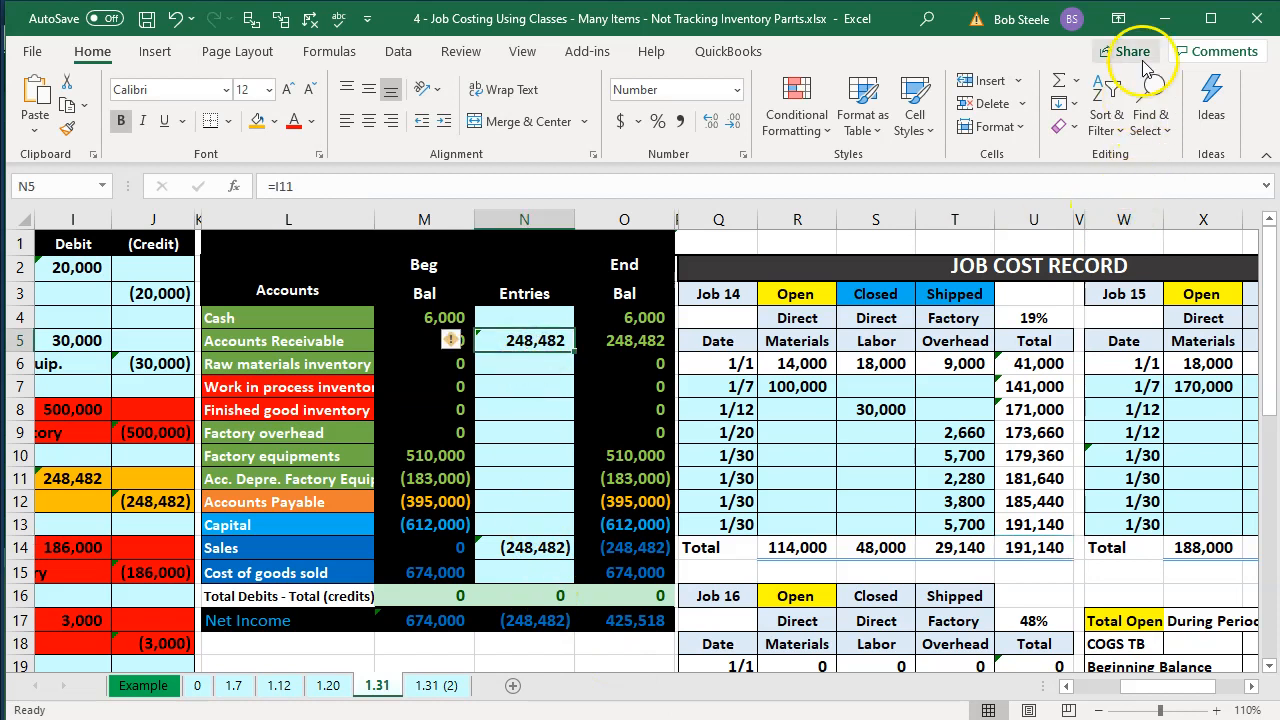
pyautogui.click(1165, 18)
pyautogui.click(940, 375)
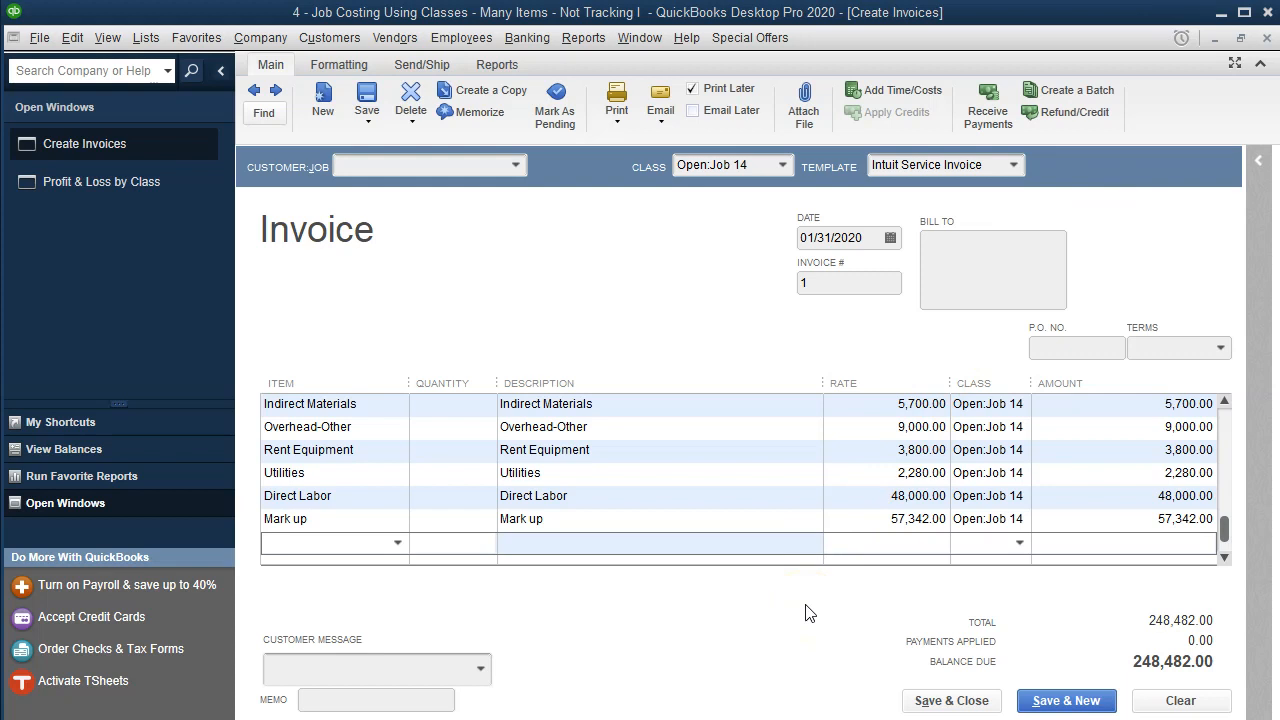
# - Try to save and close the invoice, accepting its future date
pyautogui.click(917, 700)
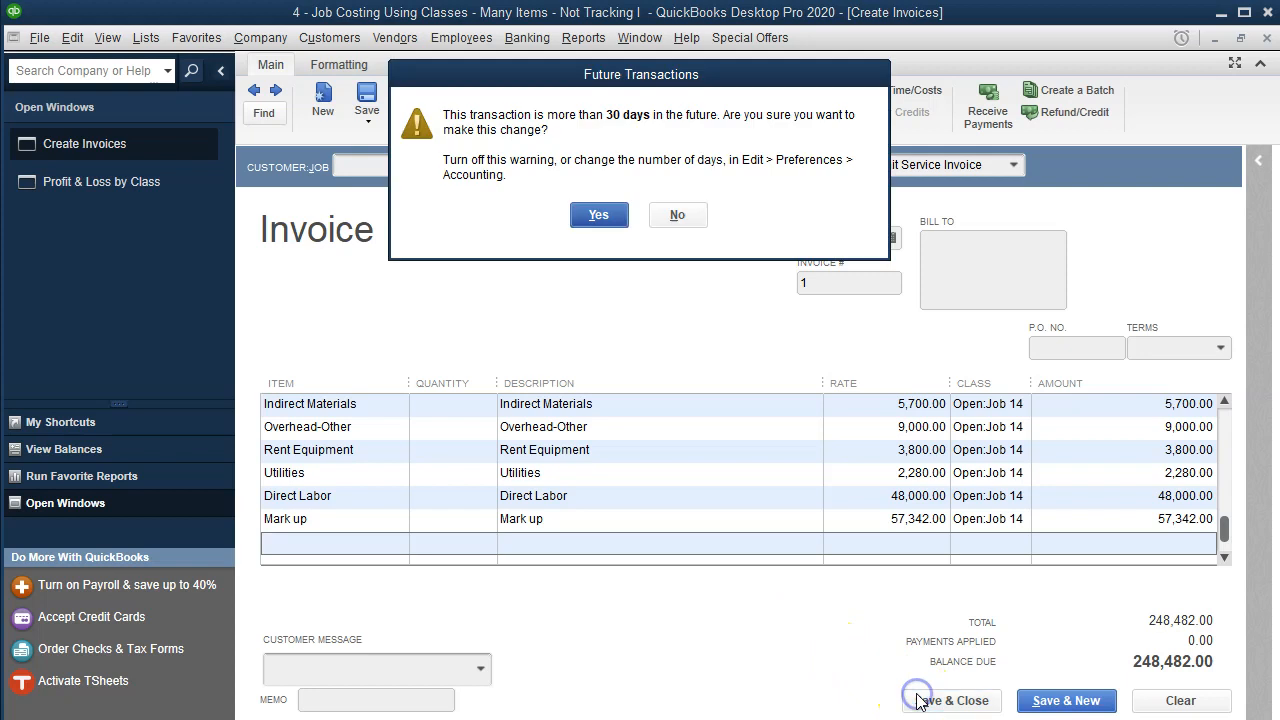
pyautogui.click(606, 220)
pyautogui.click(638, 172)
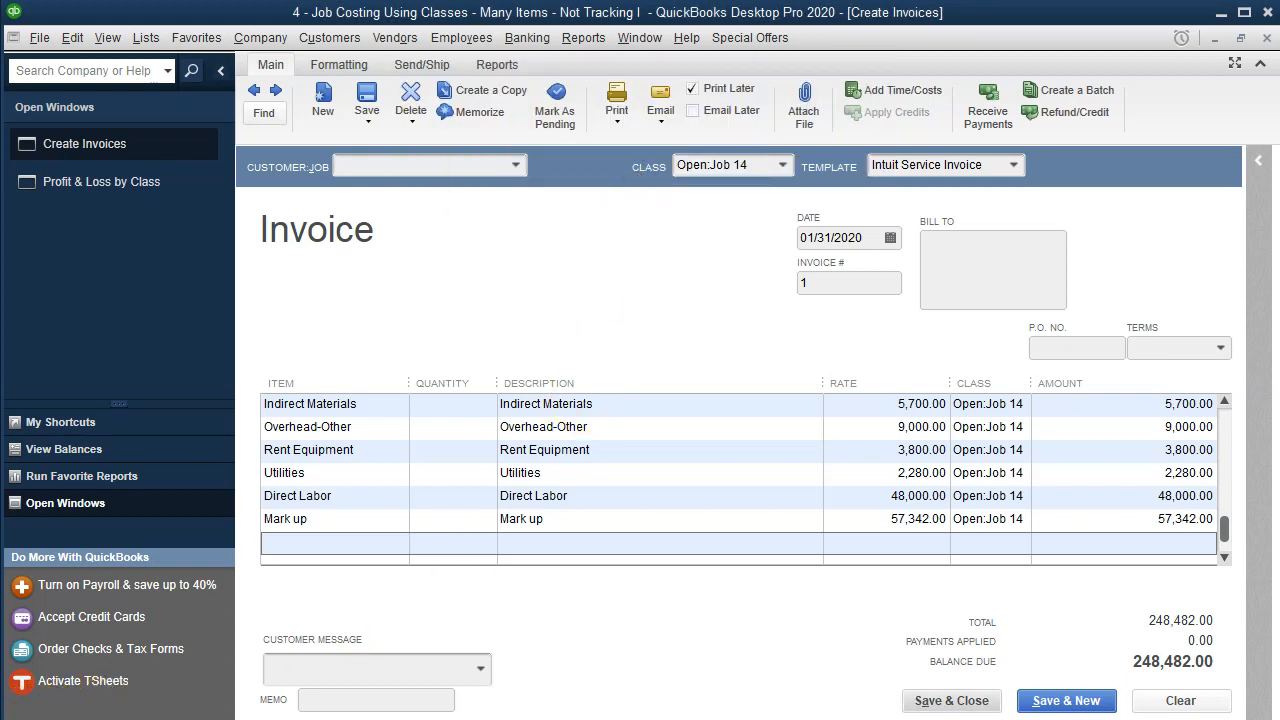
# - Assign the invoice to the customer's job 14 and dismiss the billable time and costs prompt
pyautogui.click(516, 165)
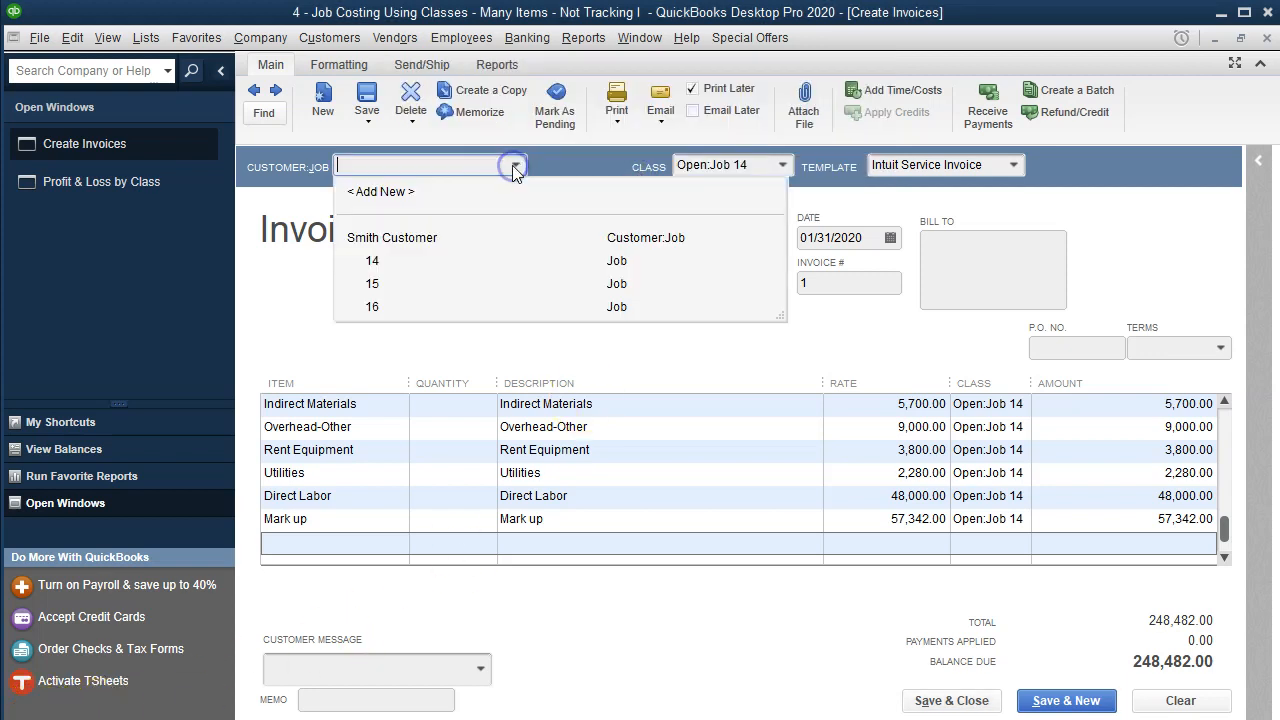
pyautogui.click(395, 262)
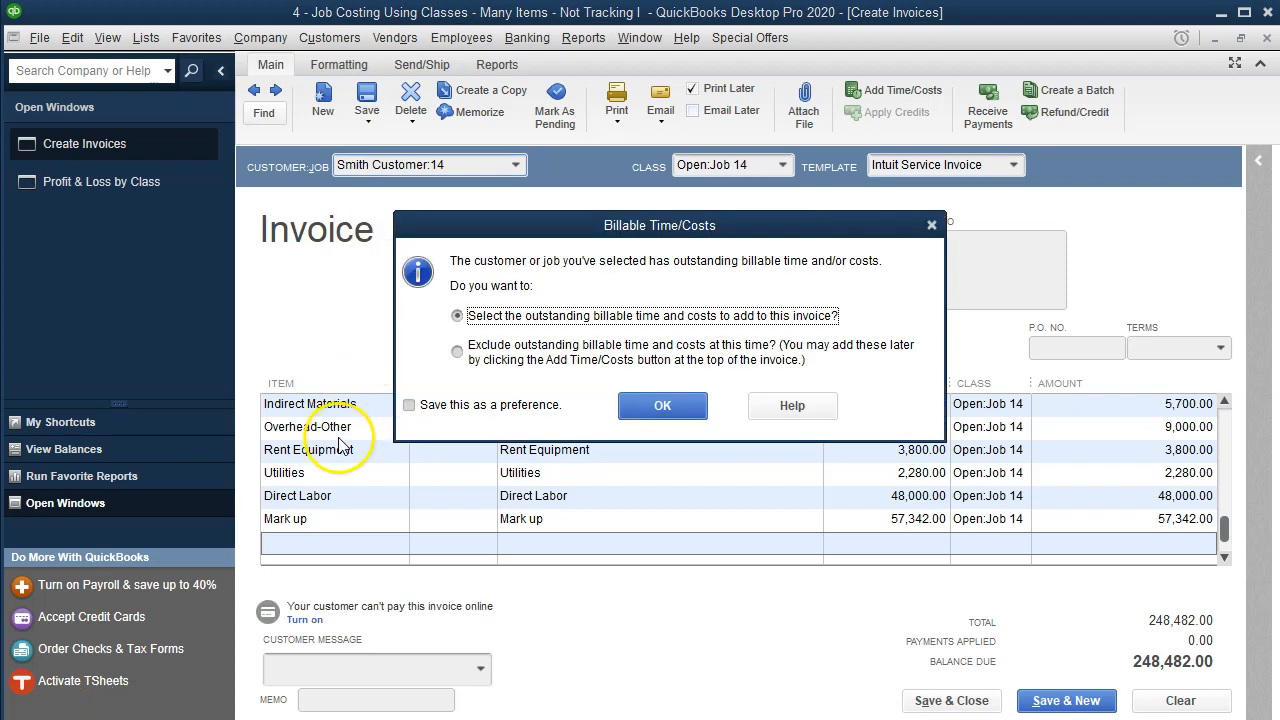
pyautogui.click(931, 226)
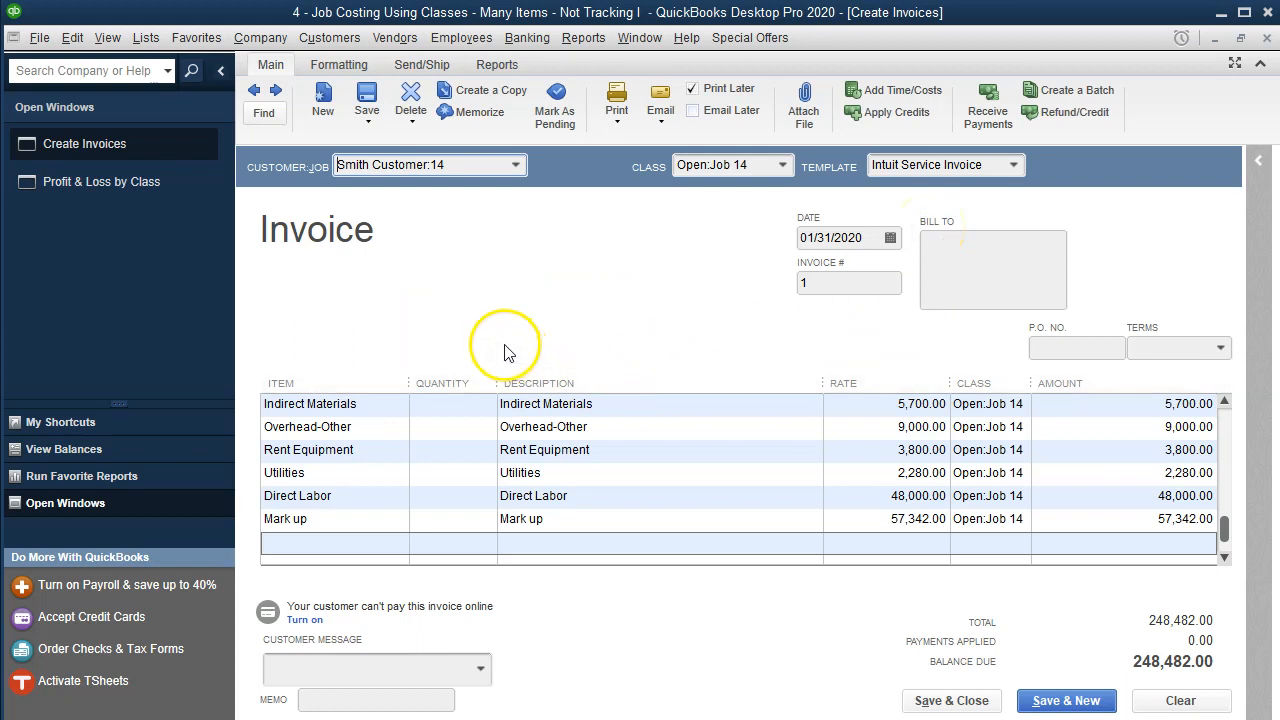
pyautogui.press('Tab')
pyautogui.press('Tab')
pyautogui.press('Tab')
pyautogui.press('Tab')
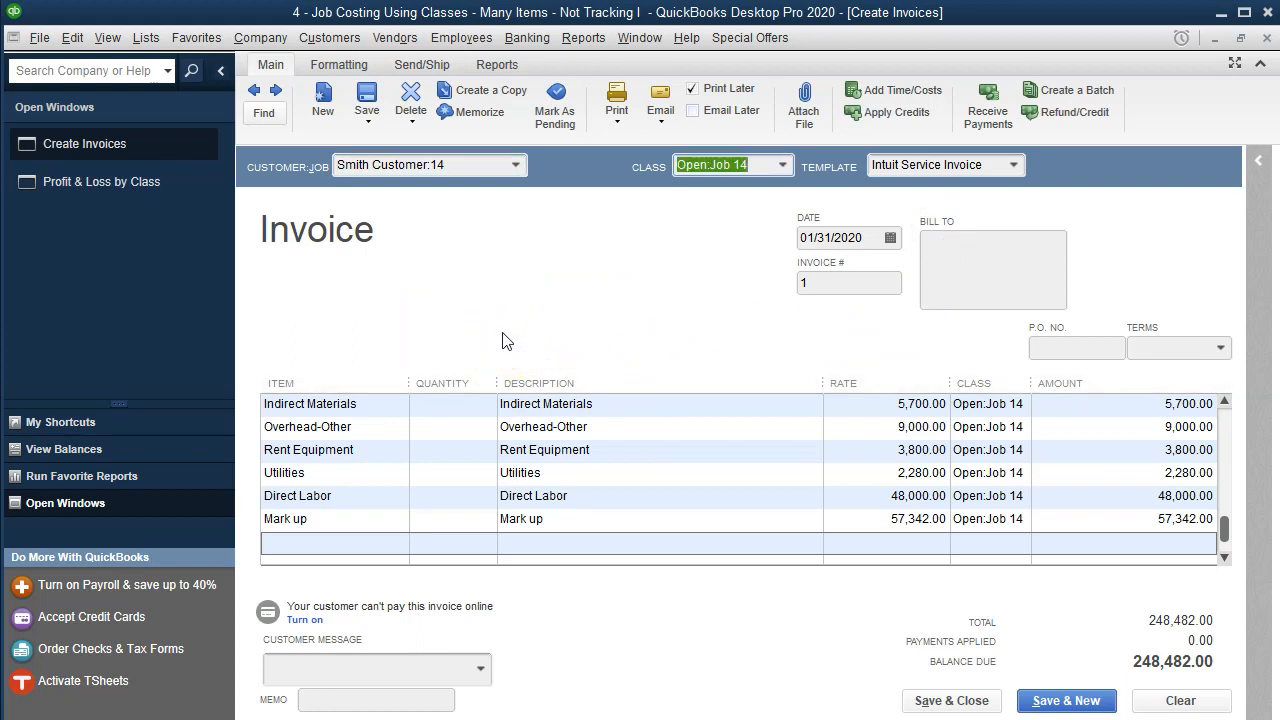
pyautogui.click(505, 355)
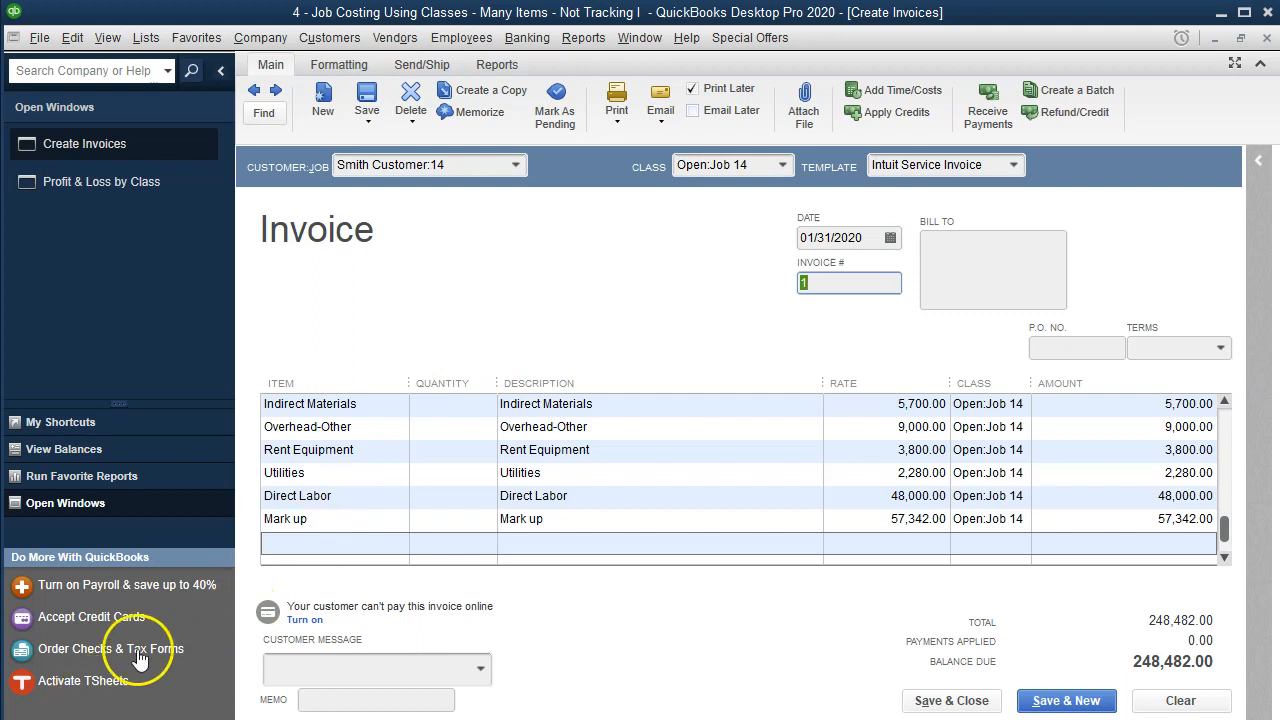
# - Save and close the future-dated invoice without spell-checking it, and review Job 14's results through Net Income in the report
pyautogui.click(958, 700)
pyautogui.click(608, 215)
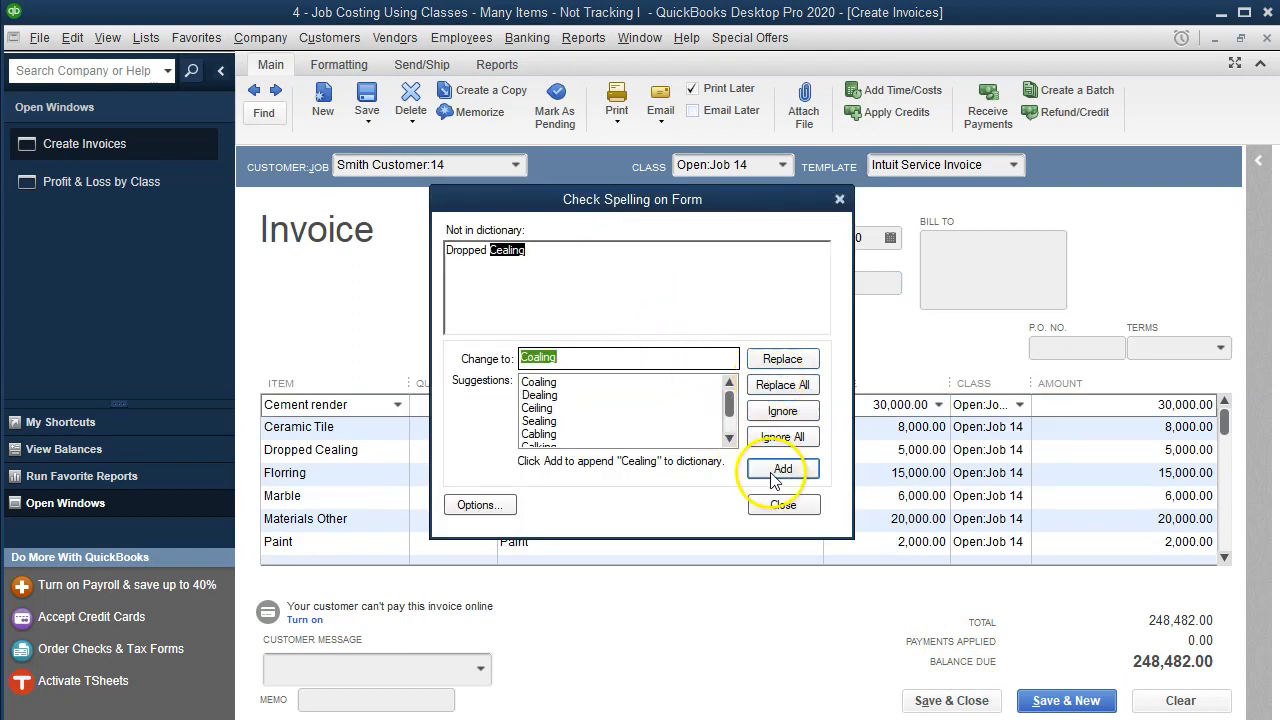
pyautogui.click(840, 199)
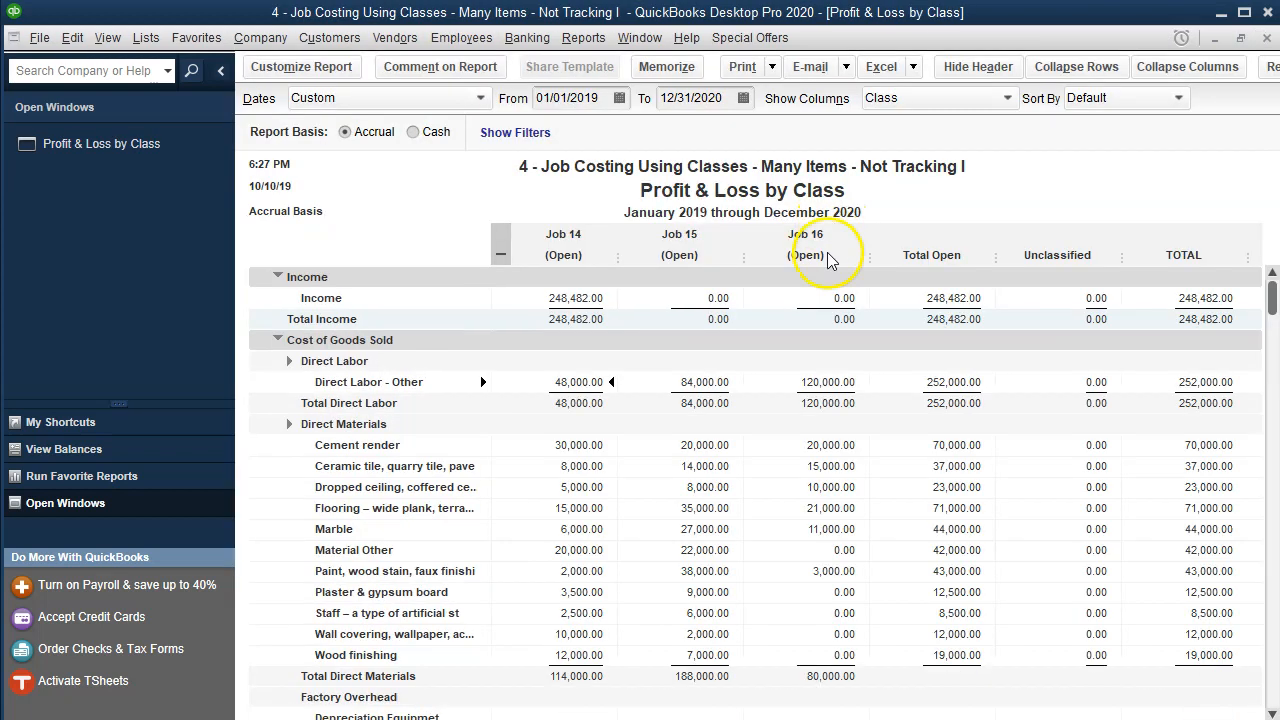
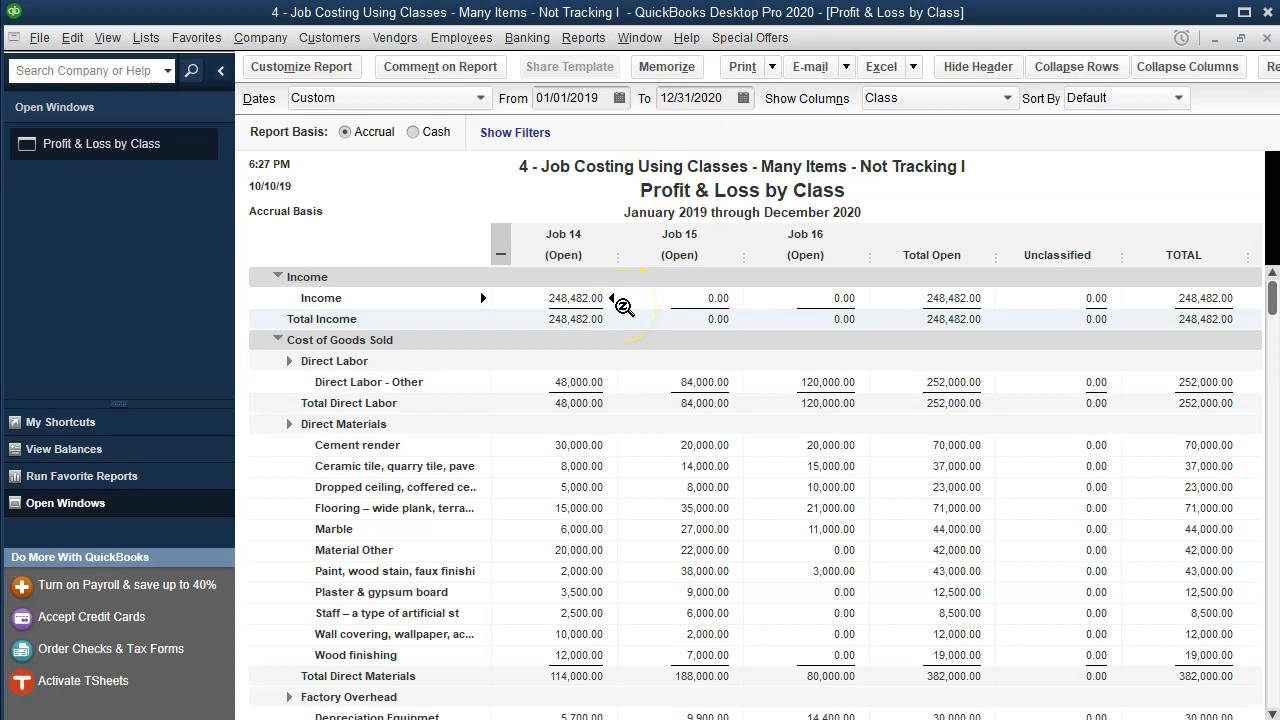
pyautogui.scroll(-4, 624, 306)
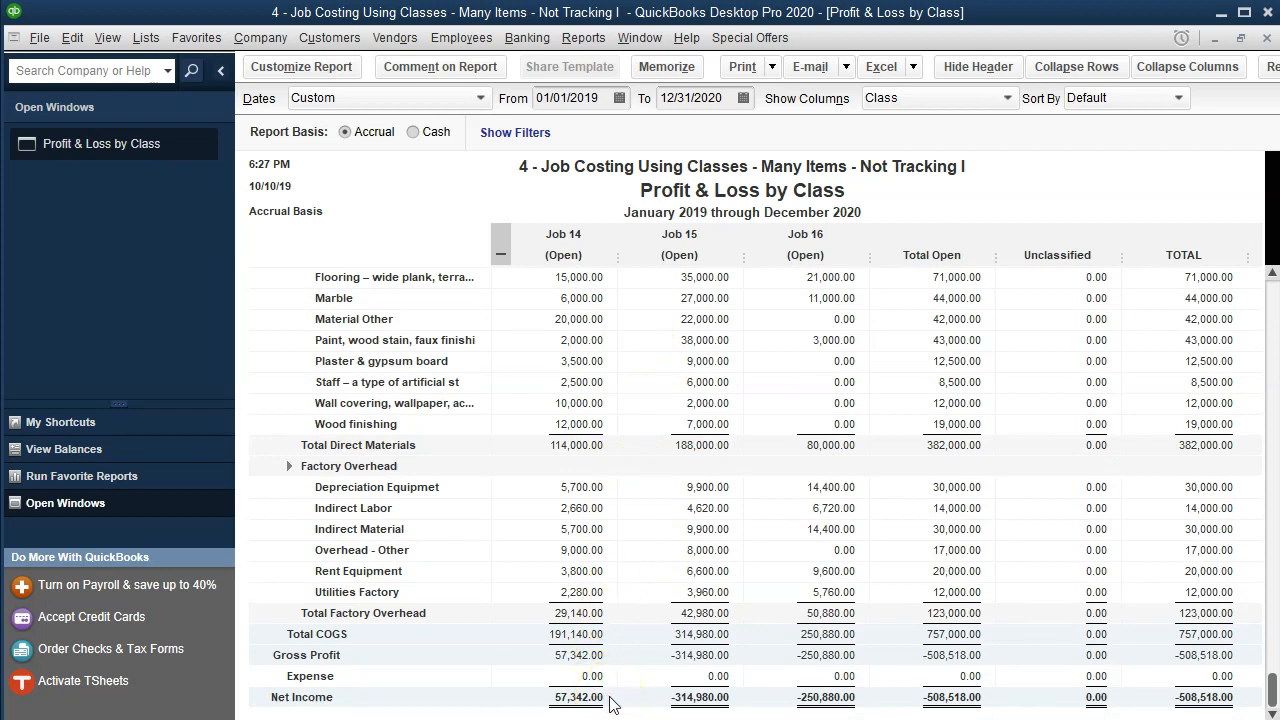
pyautogui.scroll(3, 609, 700)
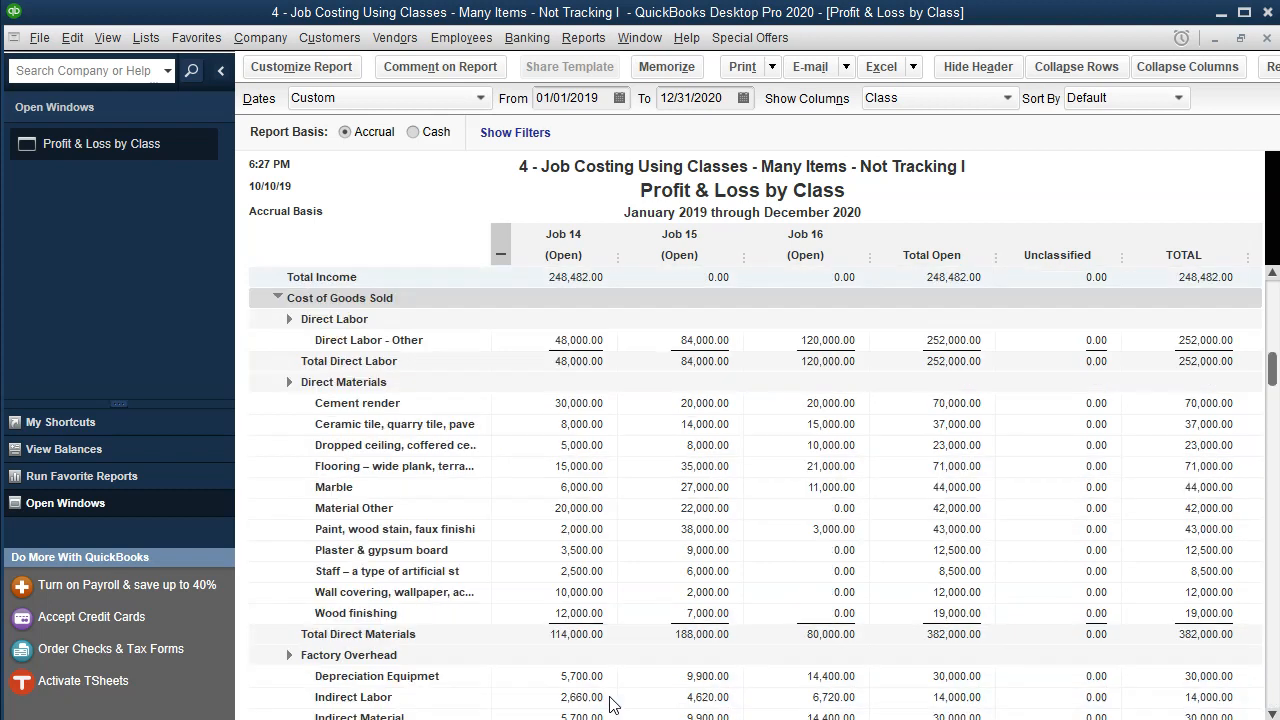
# - Re-enter 01/01/2019 as the start date of the Profit & Loss by Class report
pyautogui.click(598, 100)
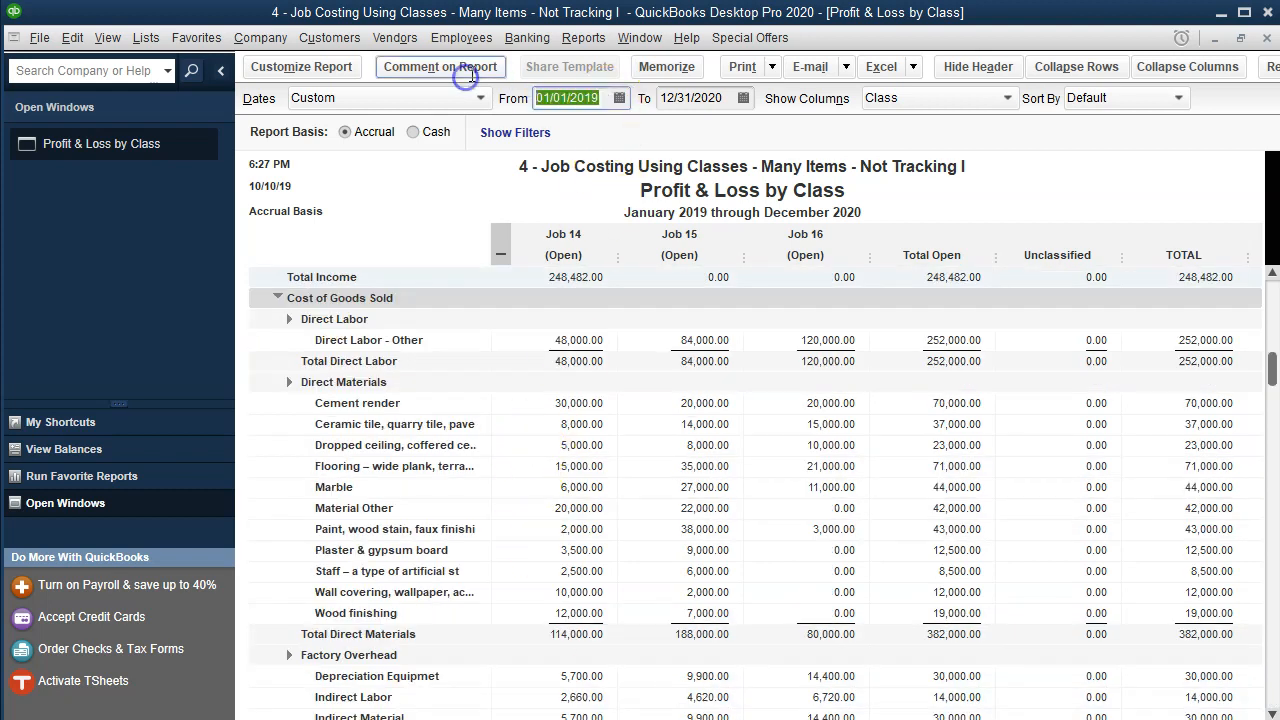
pyautogui.write('01')
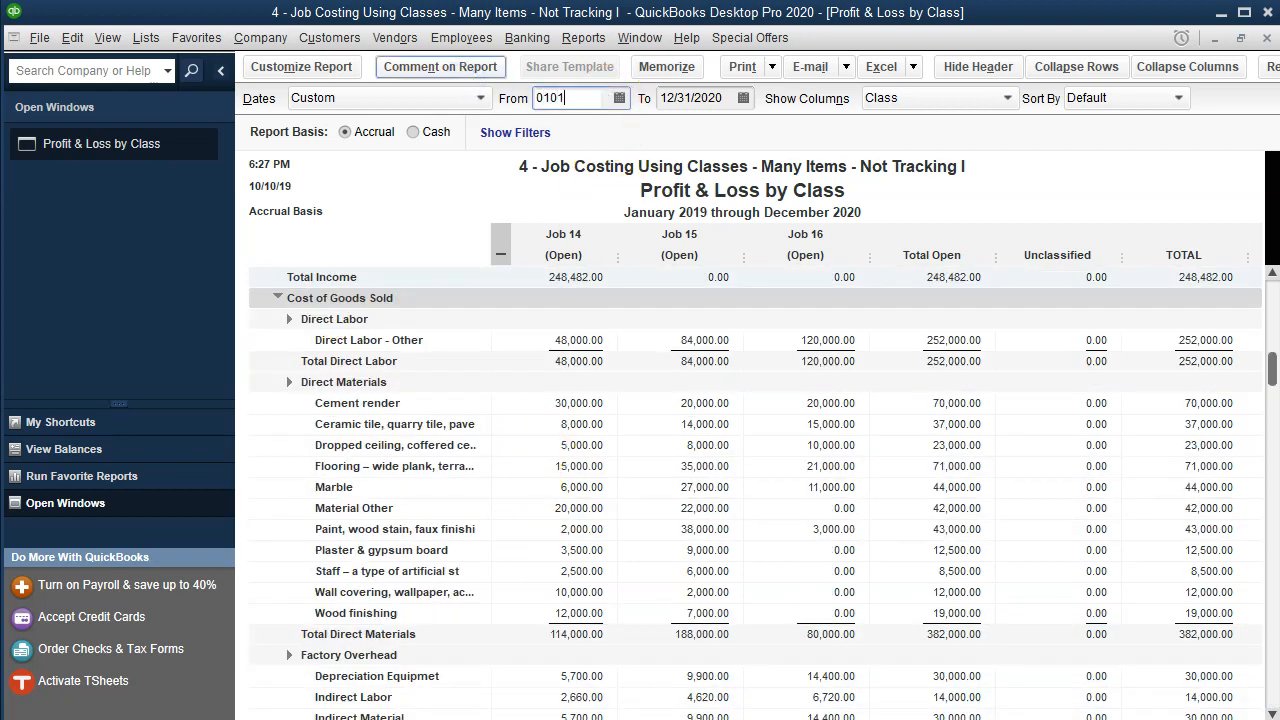
pyautogui.write('/01/2019')
pyautogui.press('Tab')
pyautogui.press('Tab')
pyautogui.press('Tab')
pyautogui.press('Tab')
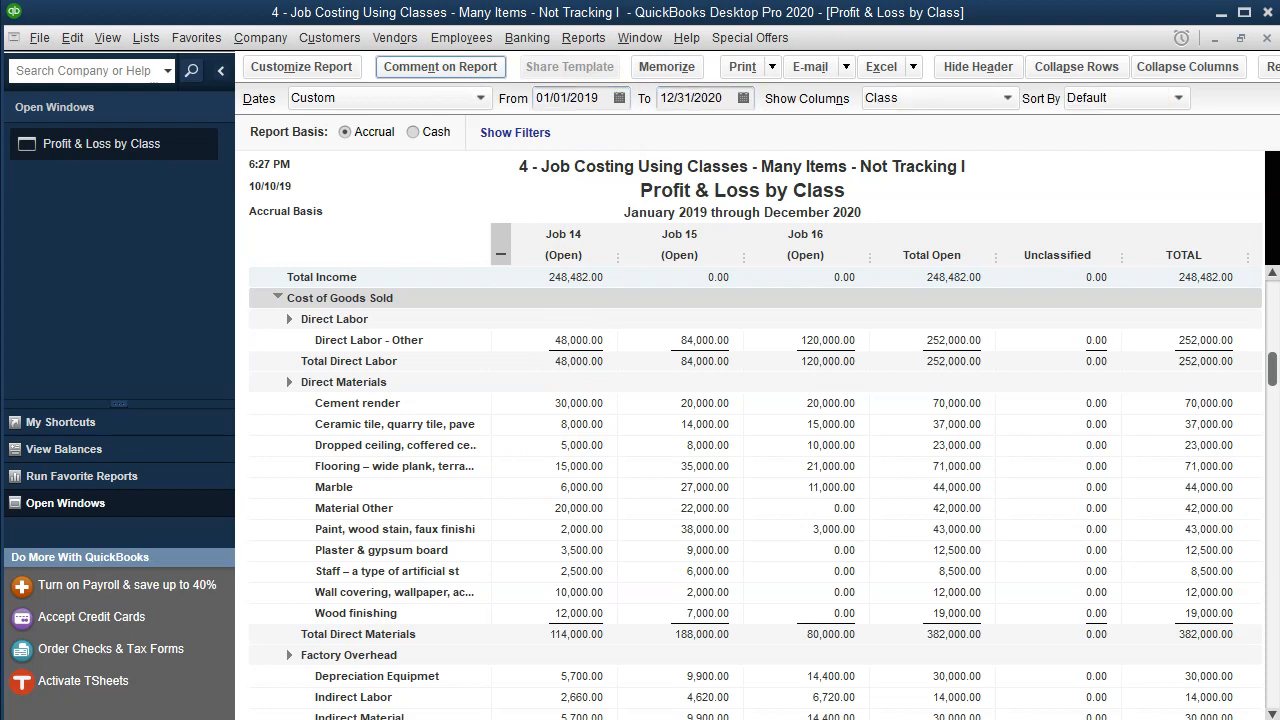
# - Set the start date of the Profit & Loss by Class report to 01/01/2020
pyautogui.click(608, 94)
pyautogui.press('BackSpace')
pyautogui.press('BackSpace')
pyautogui.write('20')
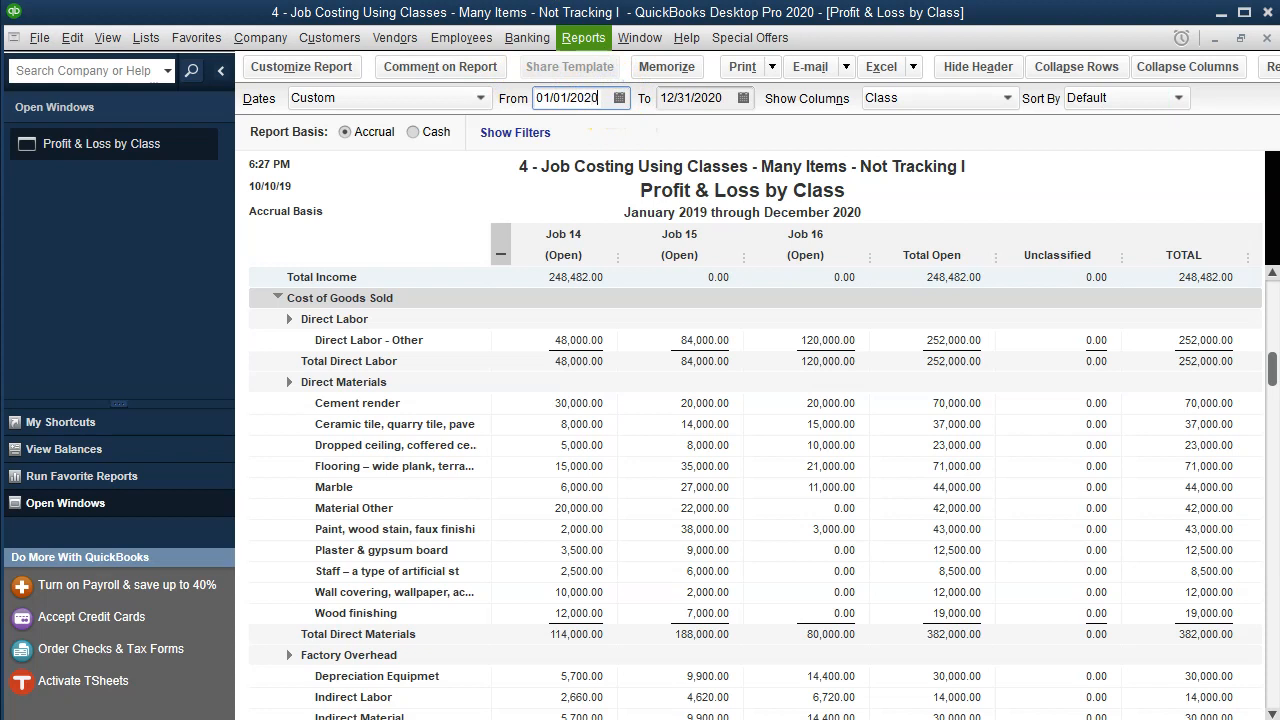
pyautogui.press('Tab')
pyautogui.press('Tab')
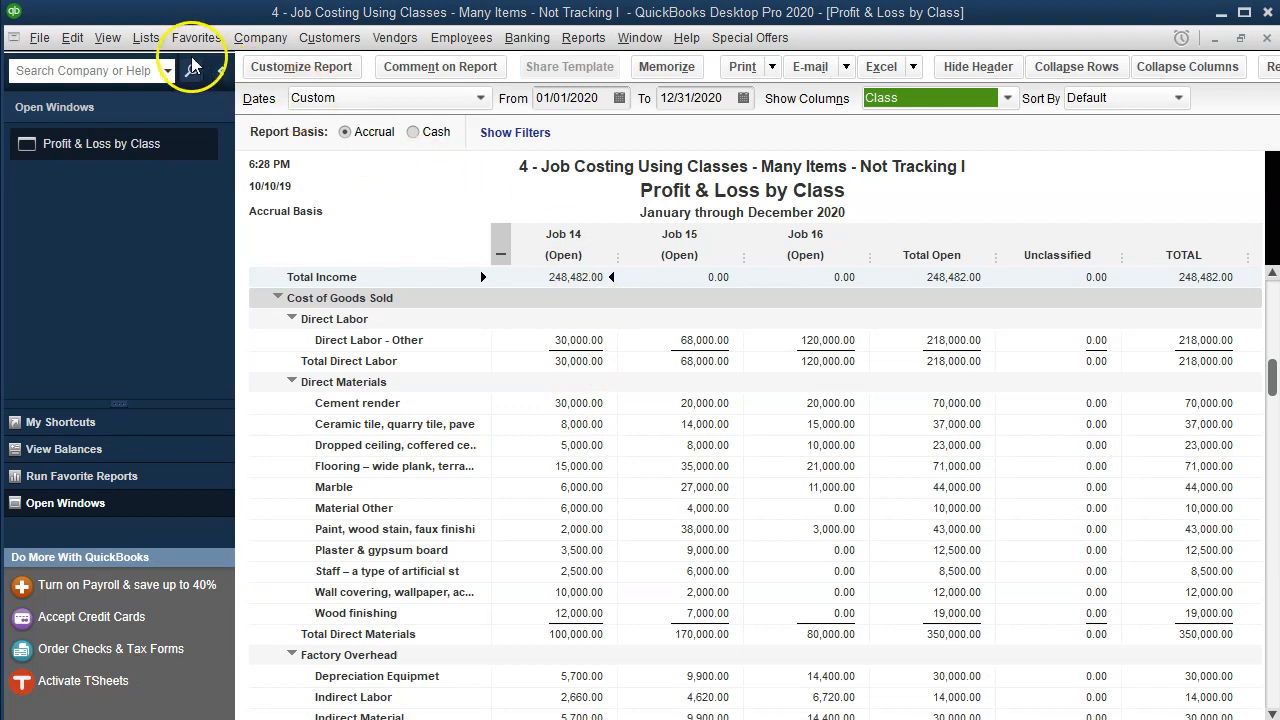
# - Create a new top-level class named Clossed Current Year in the Class List
pyautogui.click(136, 40)
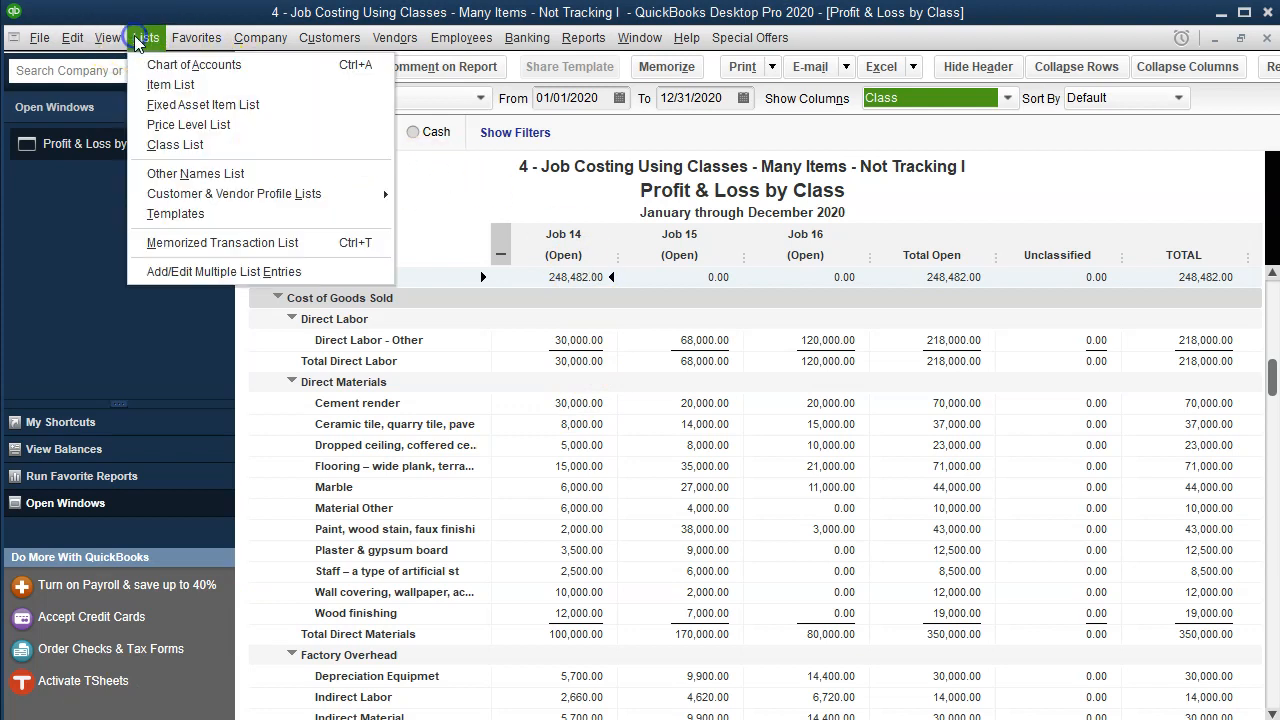
pyautogui.moveTo(126, 42)
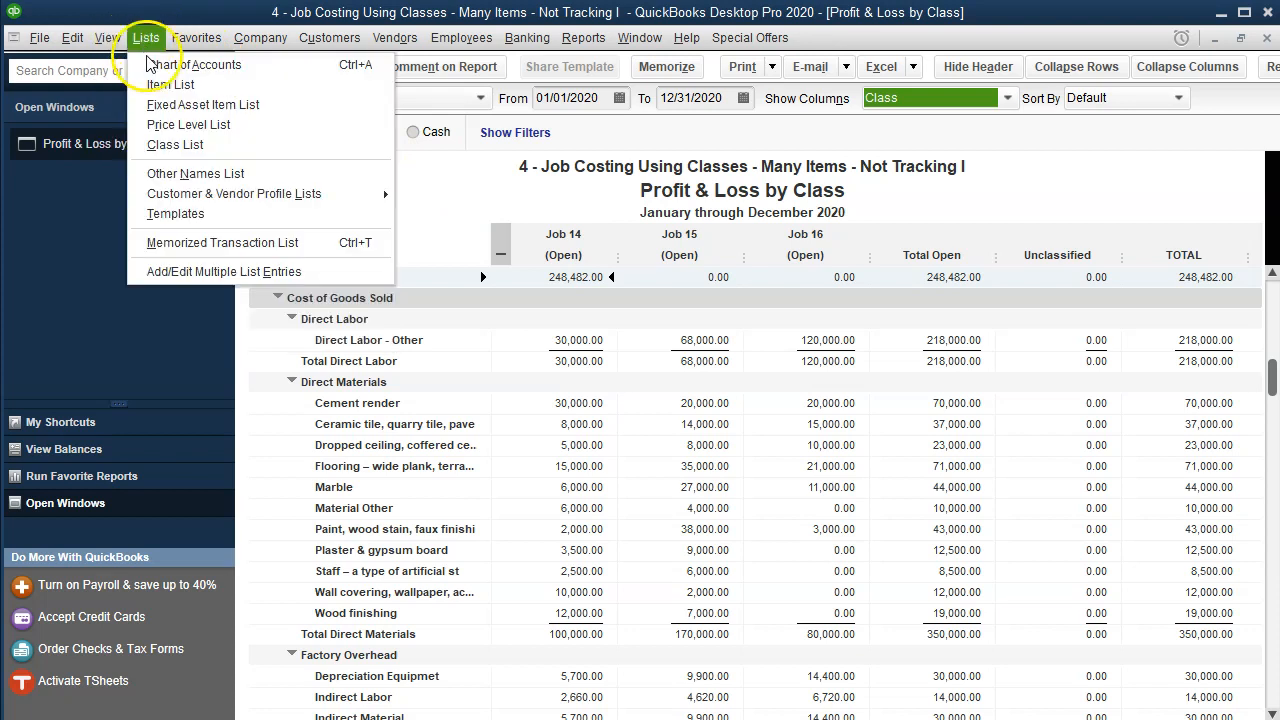
pyautogui.click(163, 145)
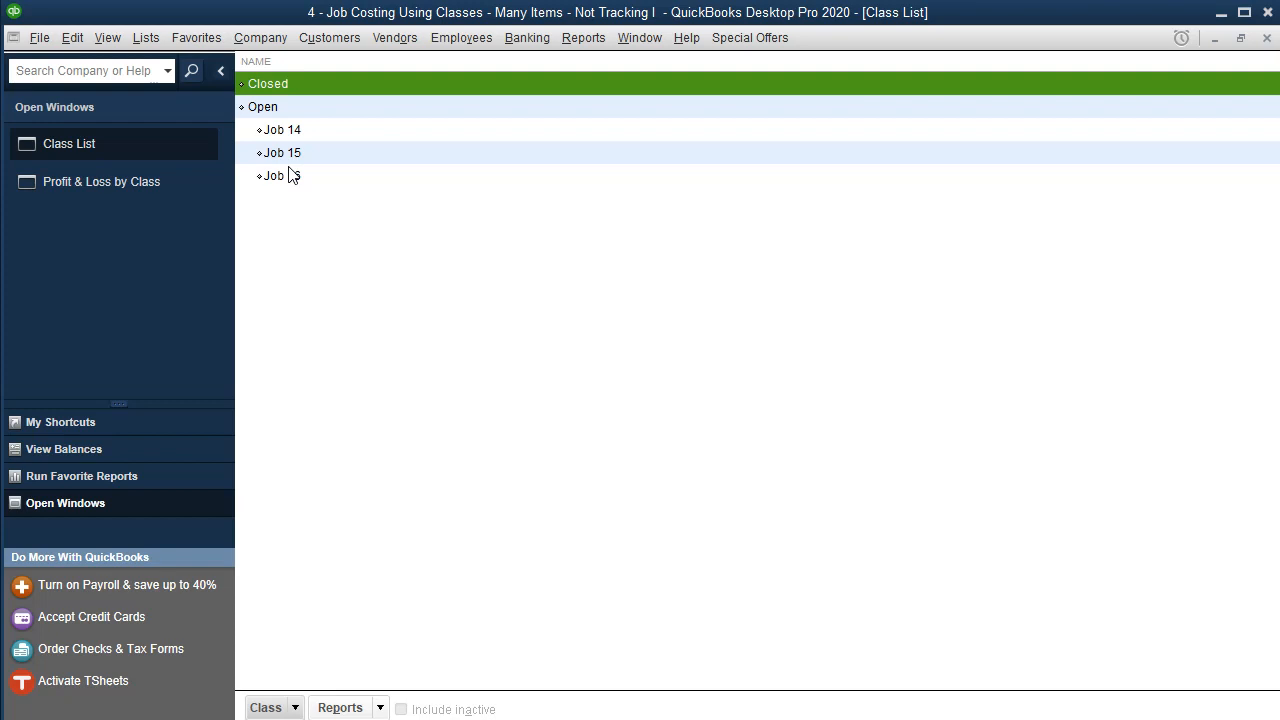
pyautogui.click(295, 707)
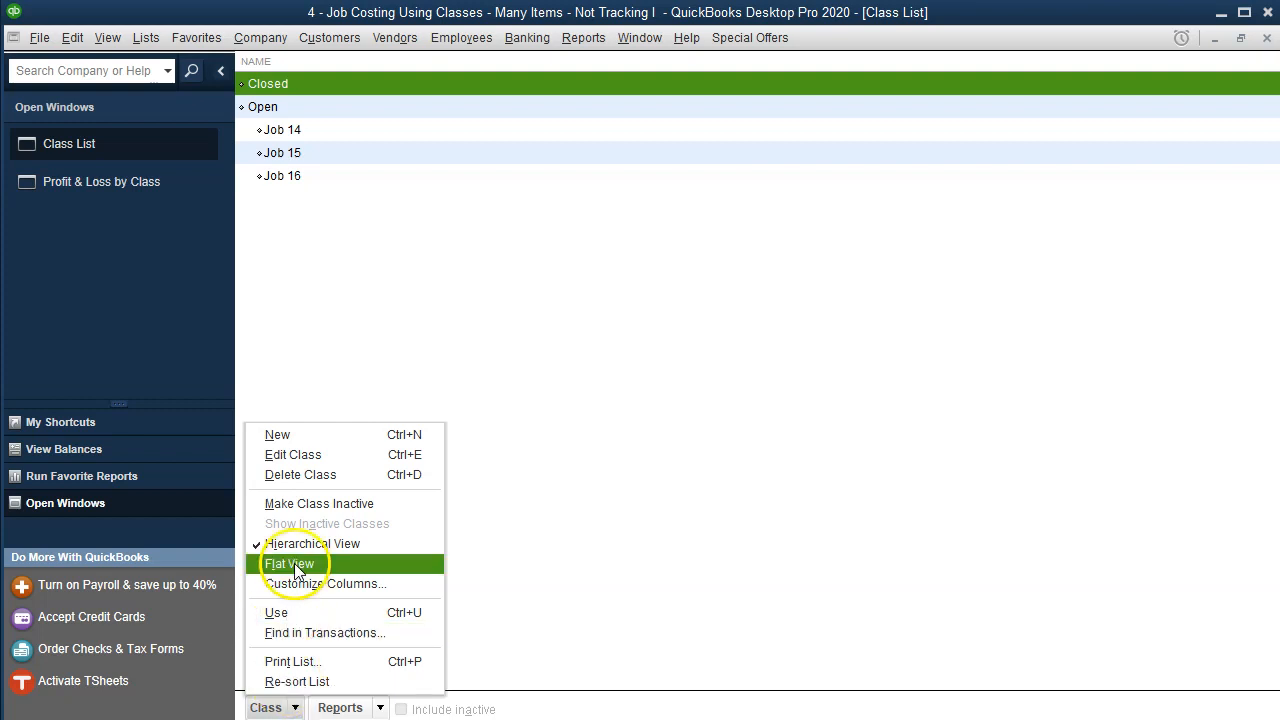
pyautogui.click(311, 438)
pyautogui.write('Closses ')
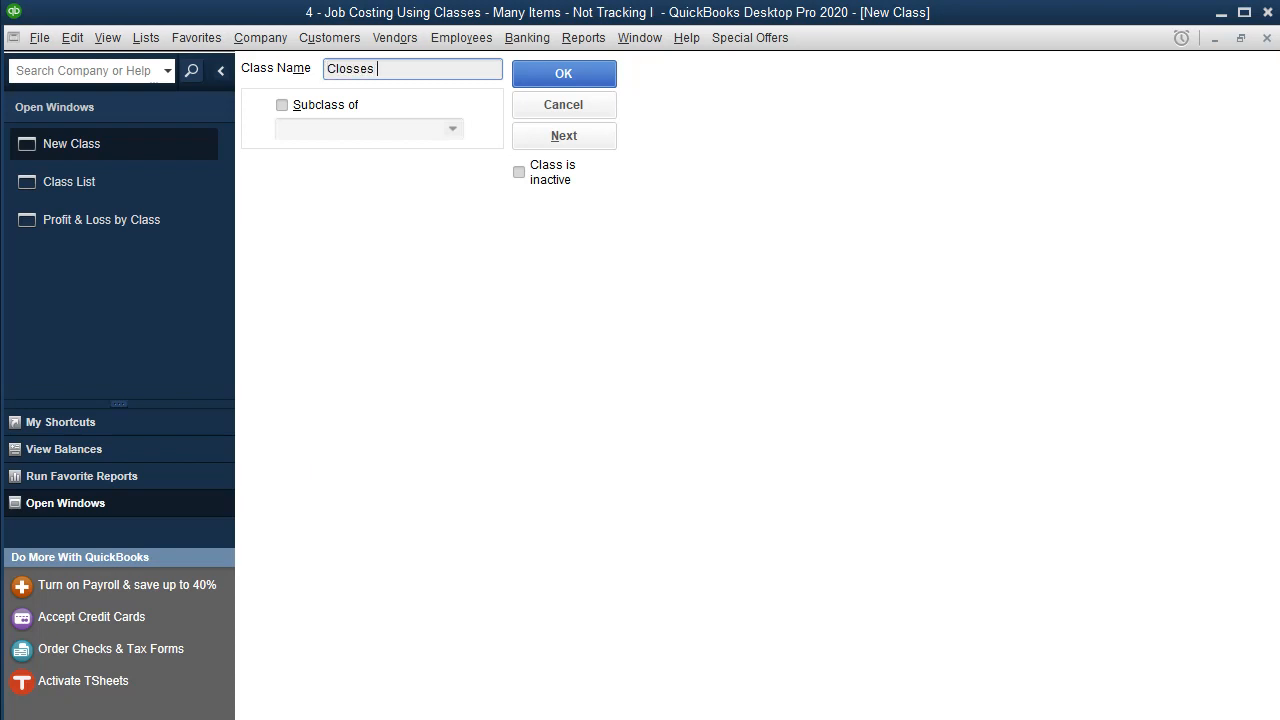
pyautogui.write('Current Year')
pyautogui.click(365, 394)
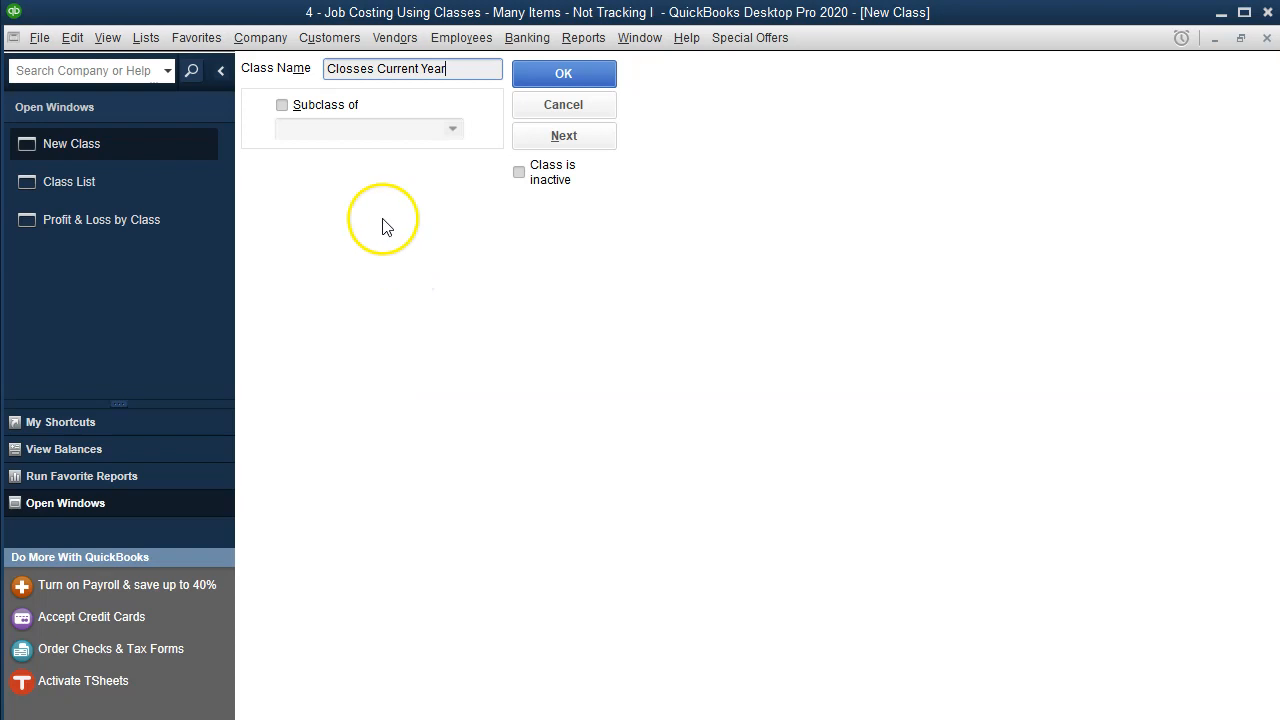
pyautogui.click(372, 68)
pyautogui.press('Delete')
pyautogui.write('d')
pyautogui.click(542, 86)
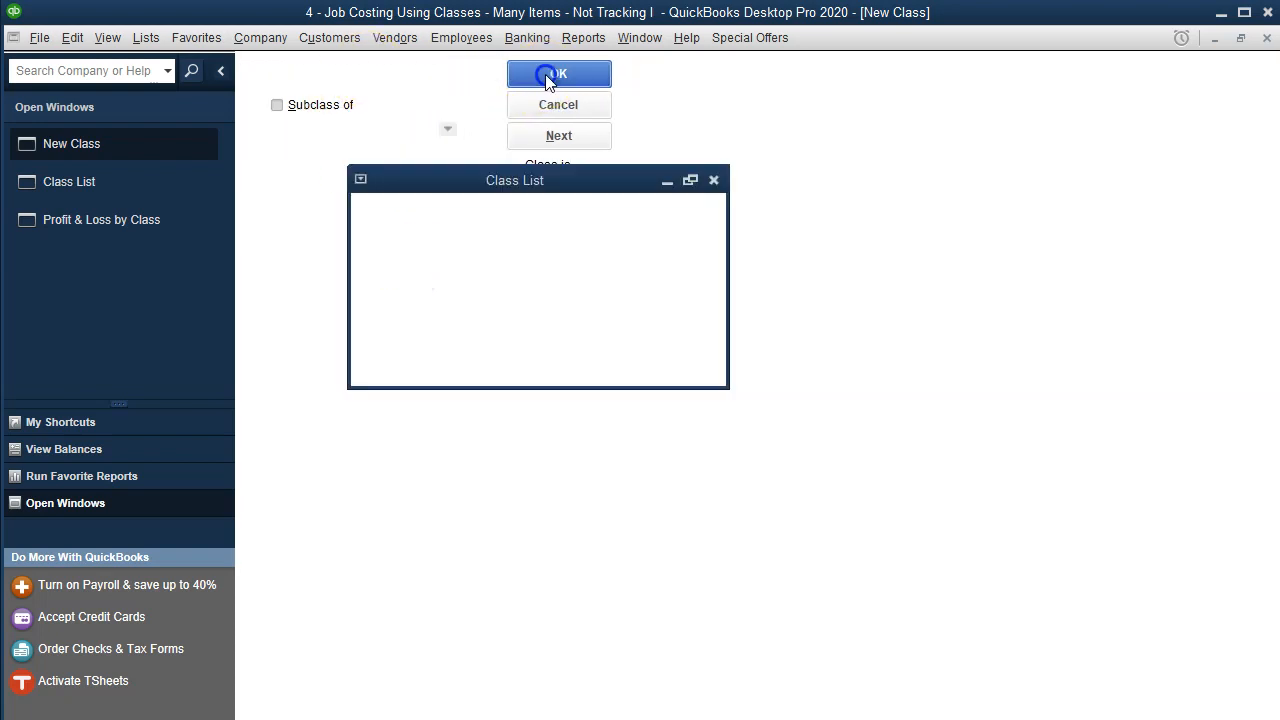
# - Edit the Job 14 class to make it a subclass of Clossed Current Year
pyautogui.click(303, 158)
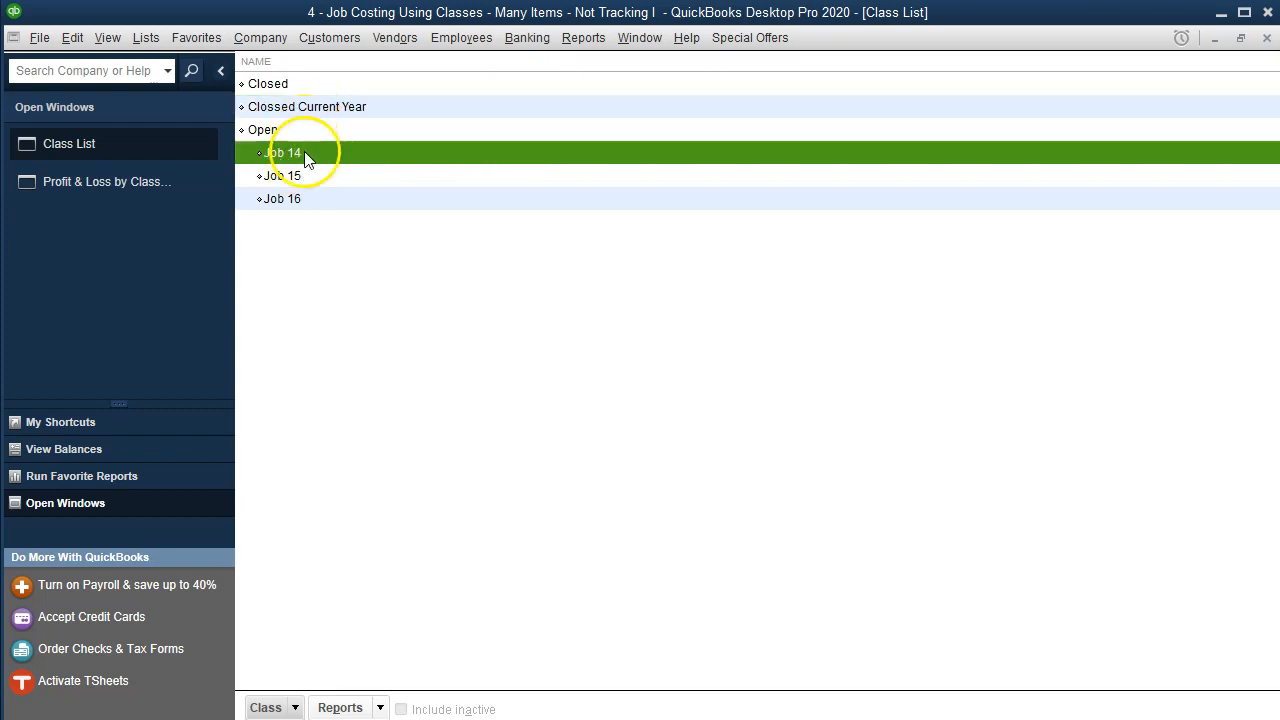
pyautogui.rightClick(305, 158)
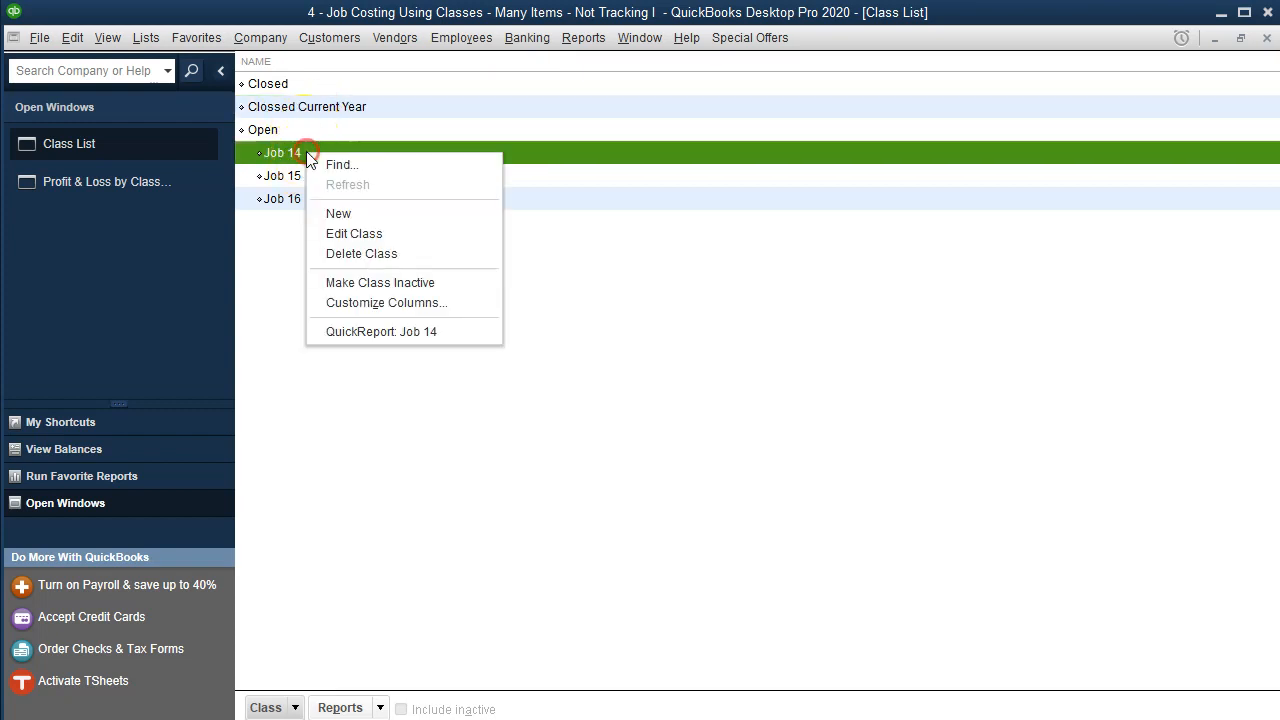
pyautogui.click(342, 238)
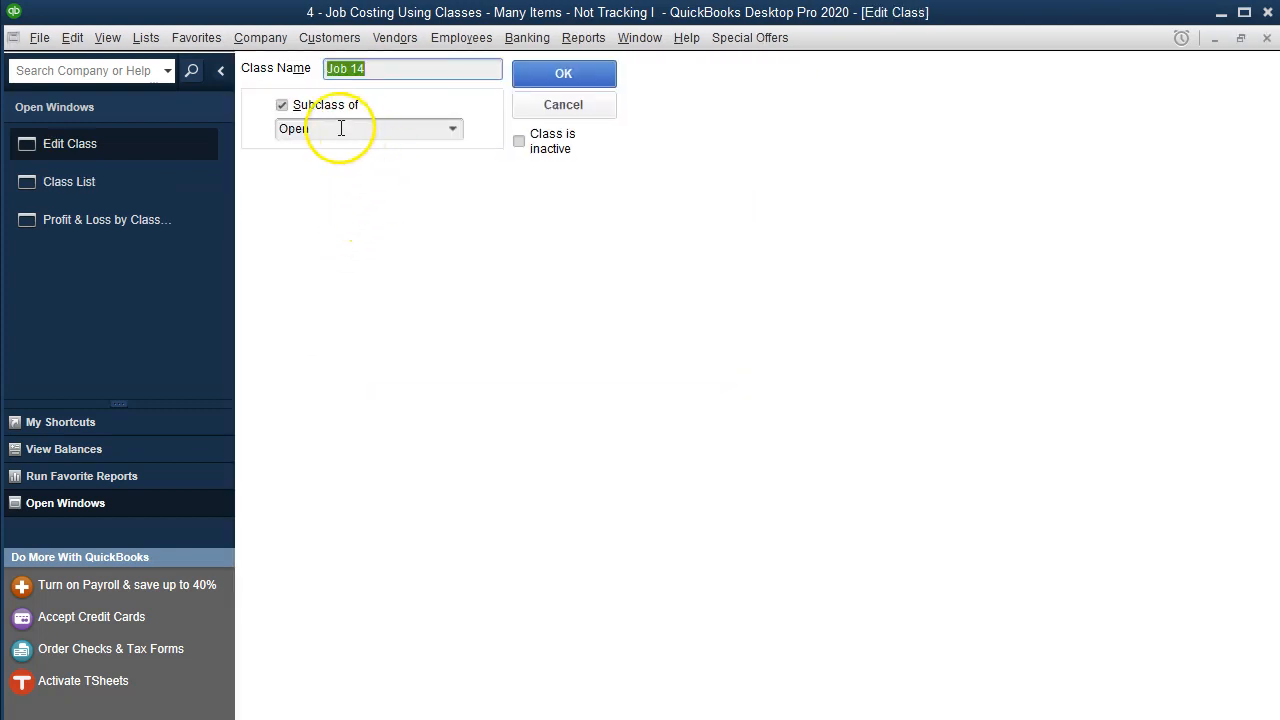
pyautogui.click(452, 130)
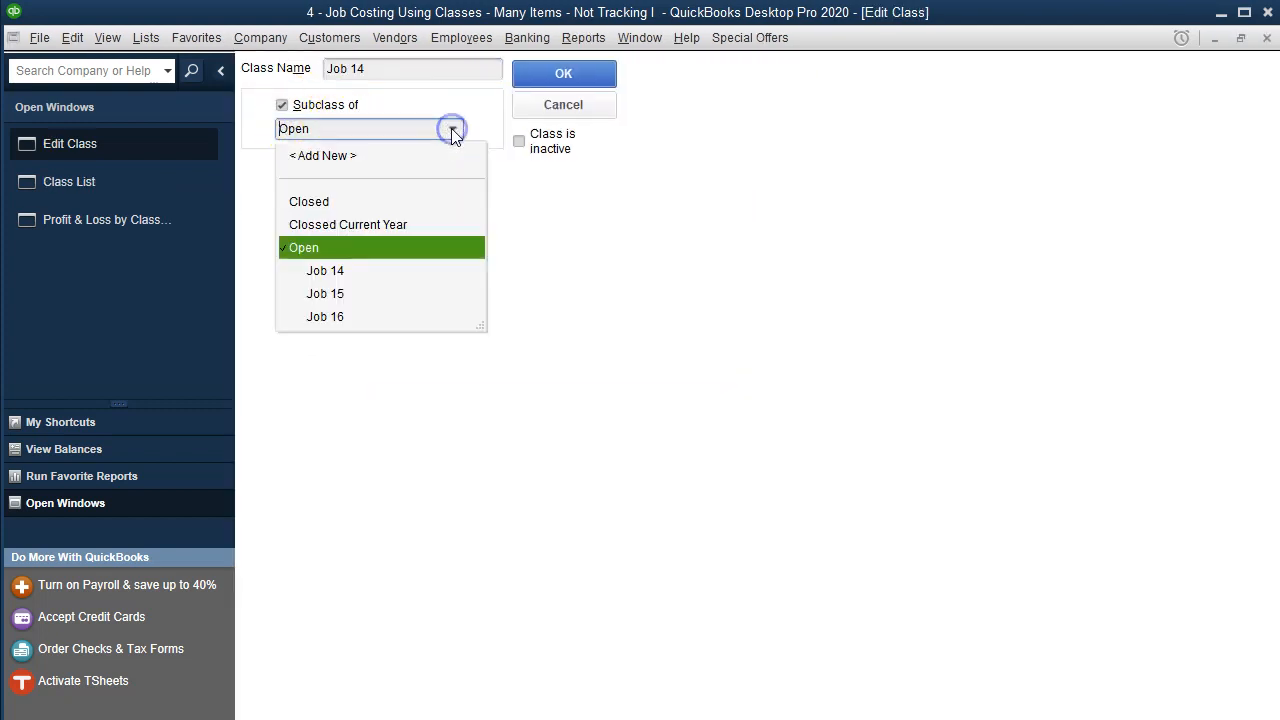
pyautogui.click(386, 224)
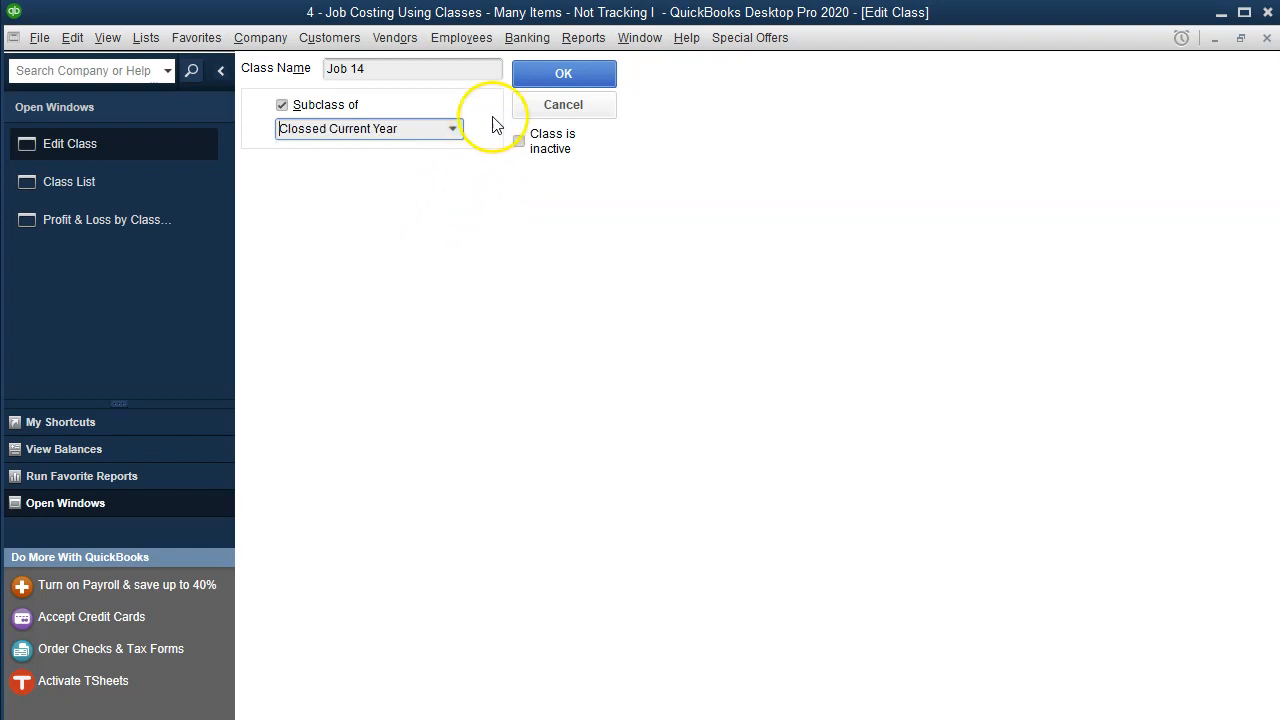
pyautogui.click(522, 75)
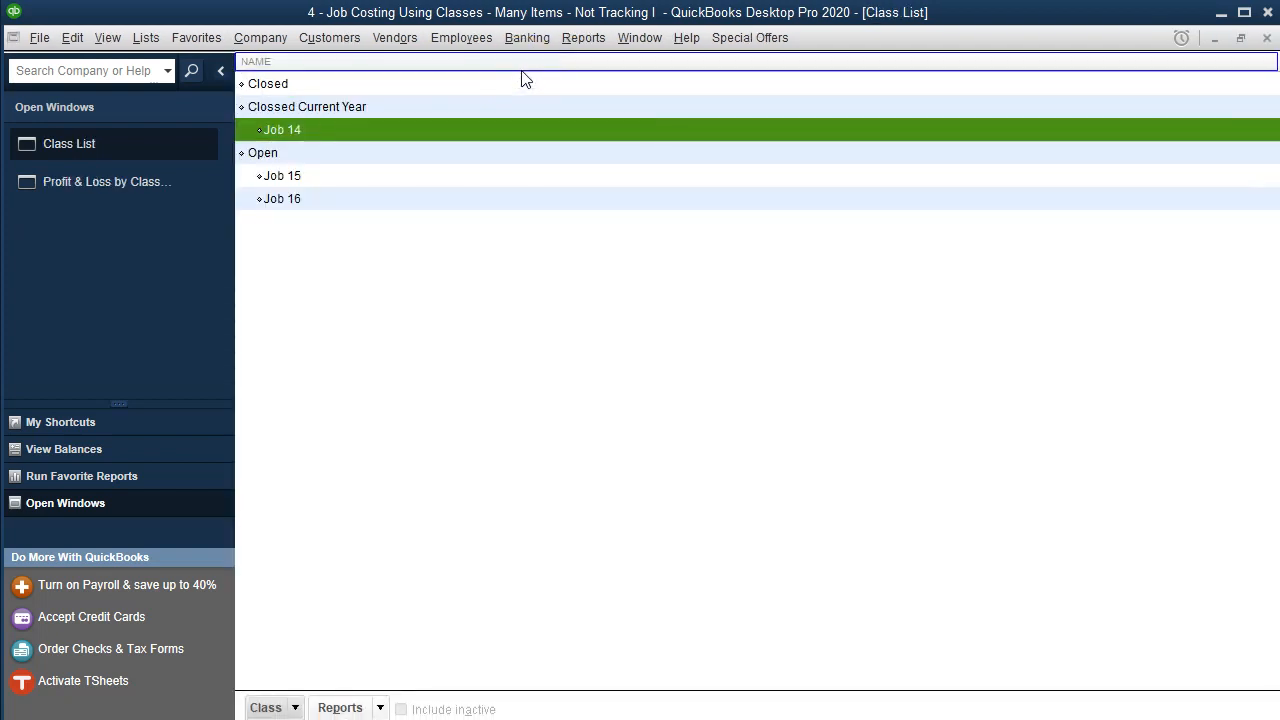
# - Refresh the Profit & Loss by Class report, set its start date to 01/01/2019, and review Job 14's column through Net Income
pyautogui.click(137, 196)
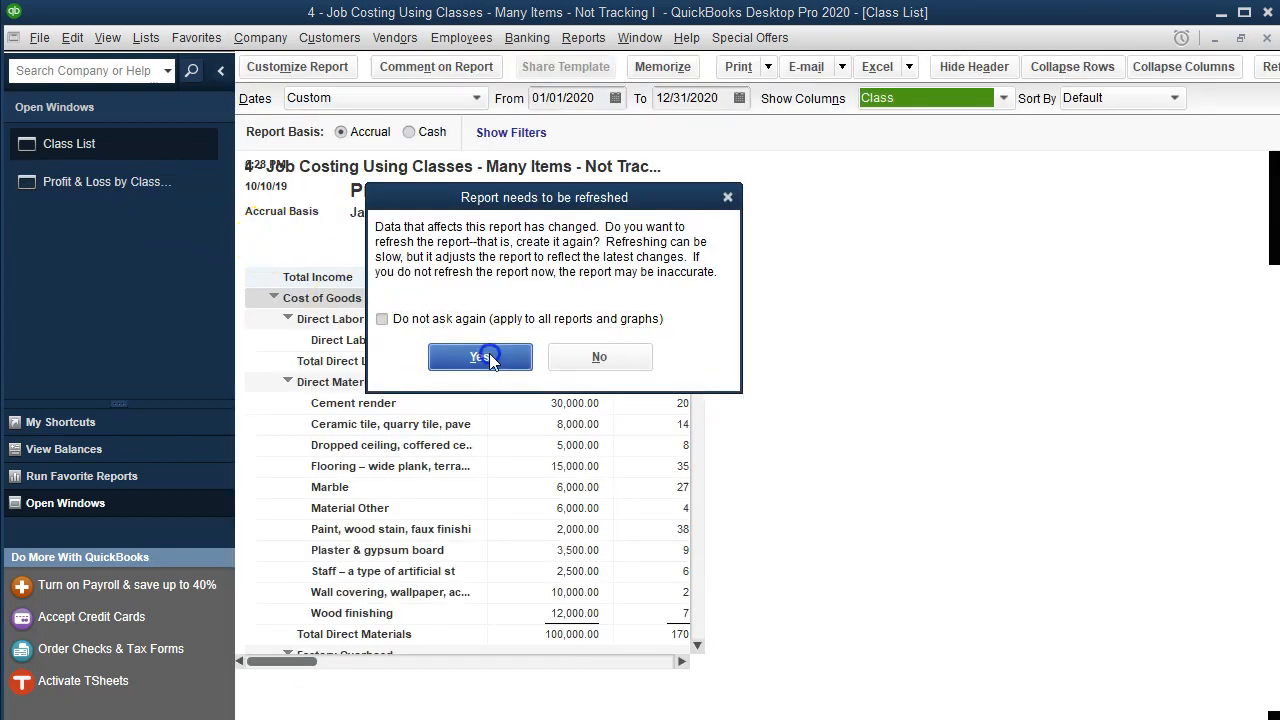
pyautogui.click(480, 357)
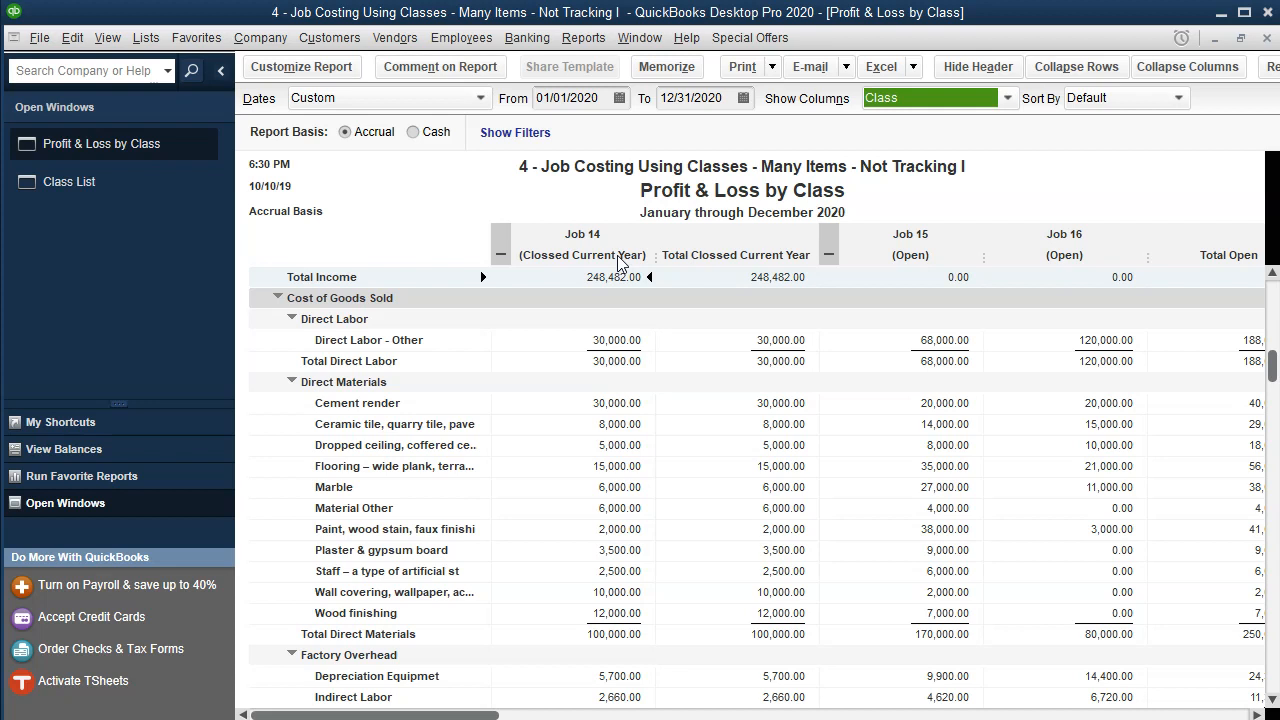
pyautogui.click(605, 98)
pyautogui.press('BackSpace')
pyautogui.press('BackSpace')
pyautogui.write('19')
pyautogui.press('Tab')
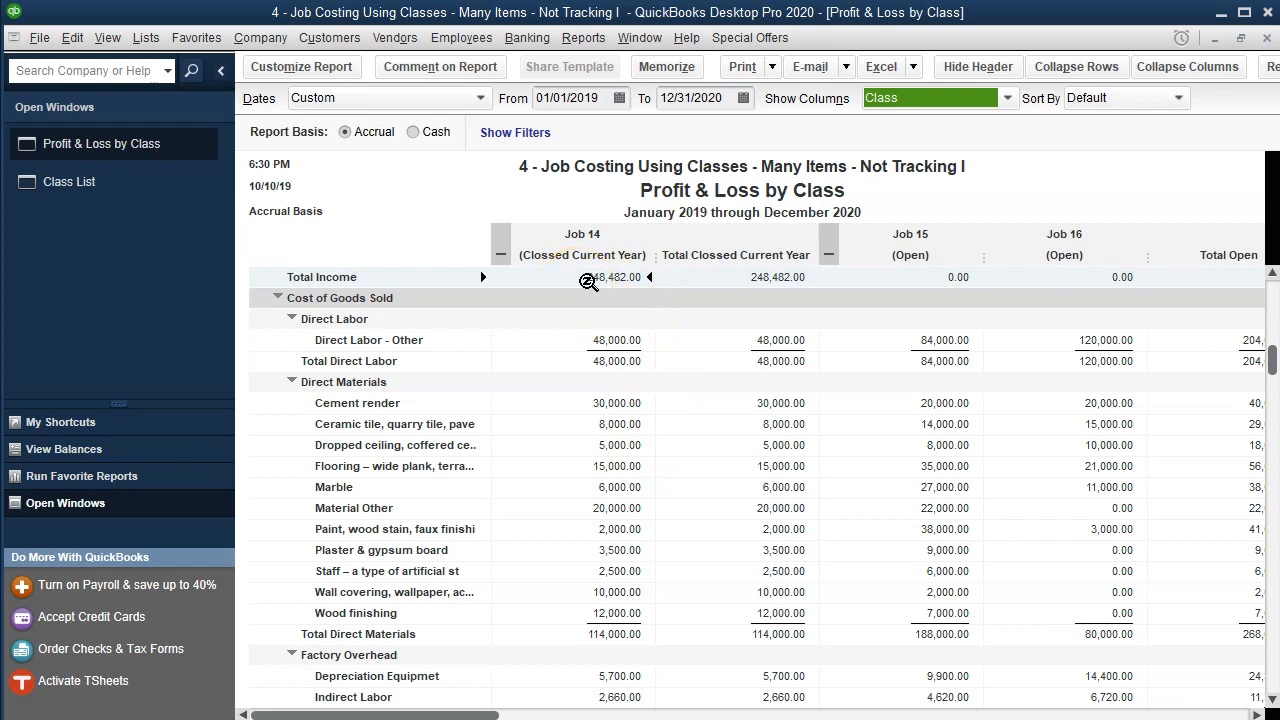
pyautogui.scroll(-4, 588, 282)
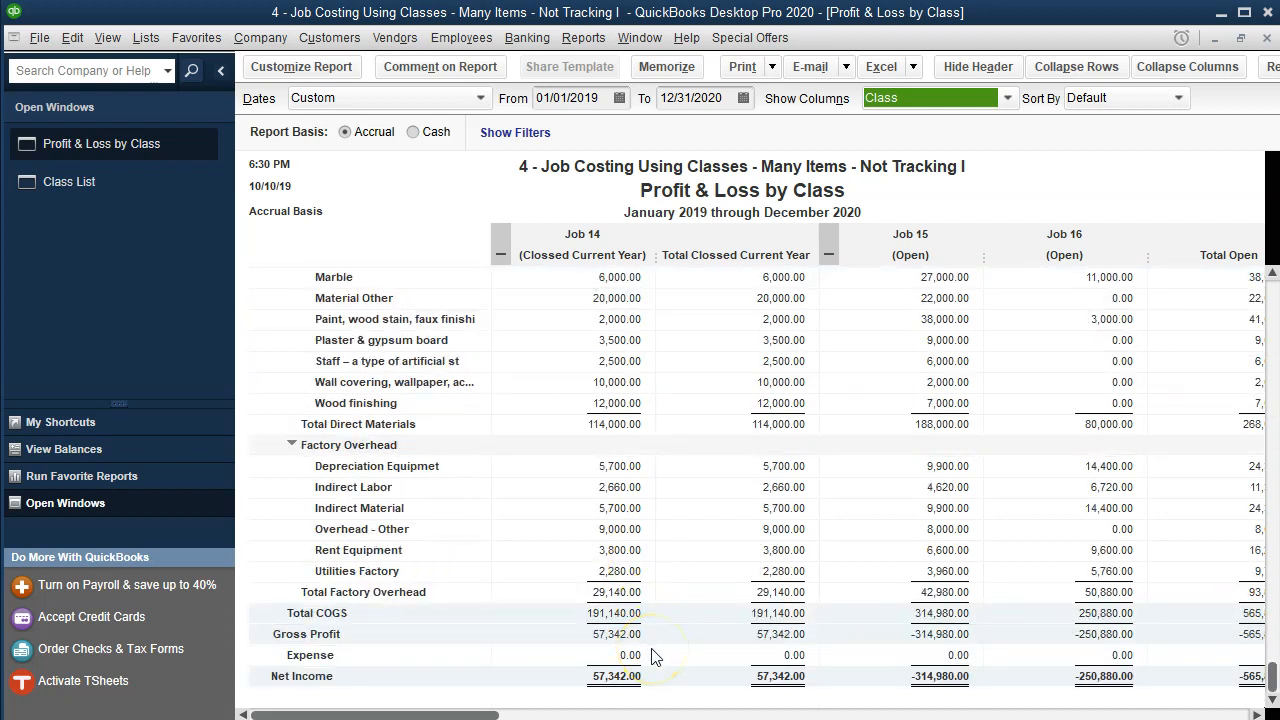
pyautogui.scroll(5, 651, 655)
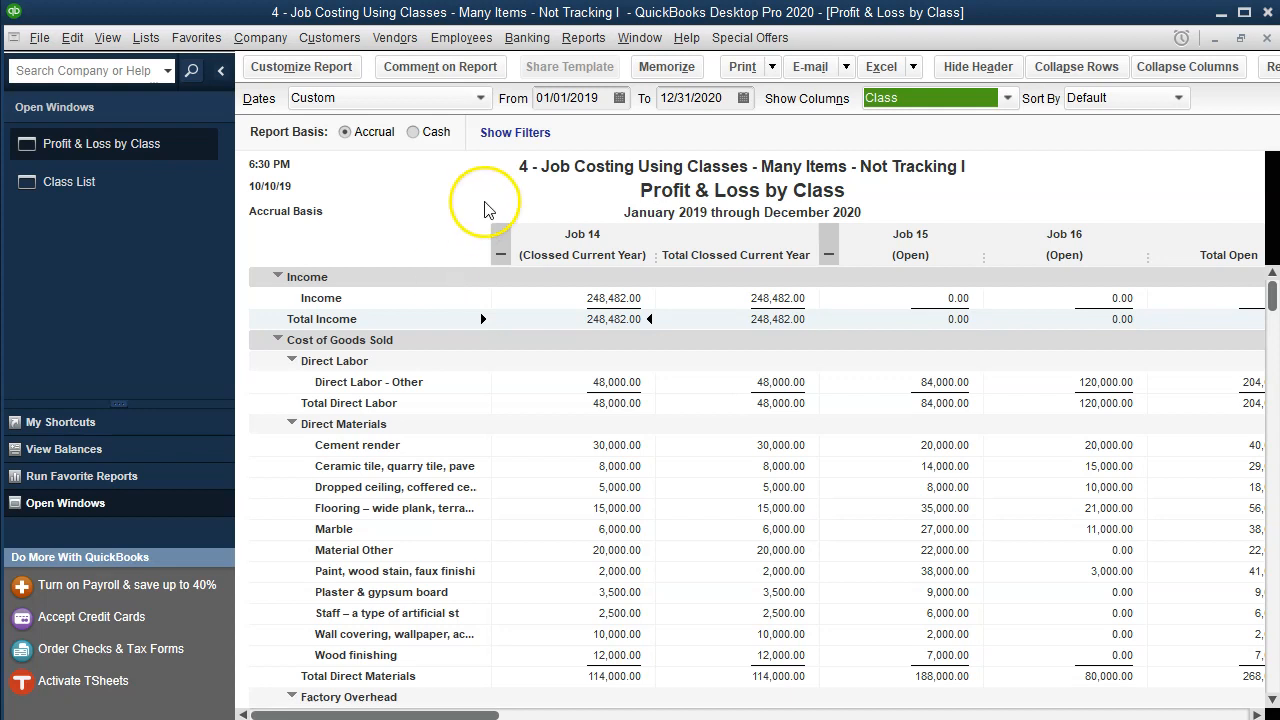
# - Set the end date of the Profit & Loss by Class report to 12/31/2019
pyautogui.click(604, 98)
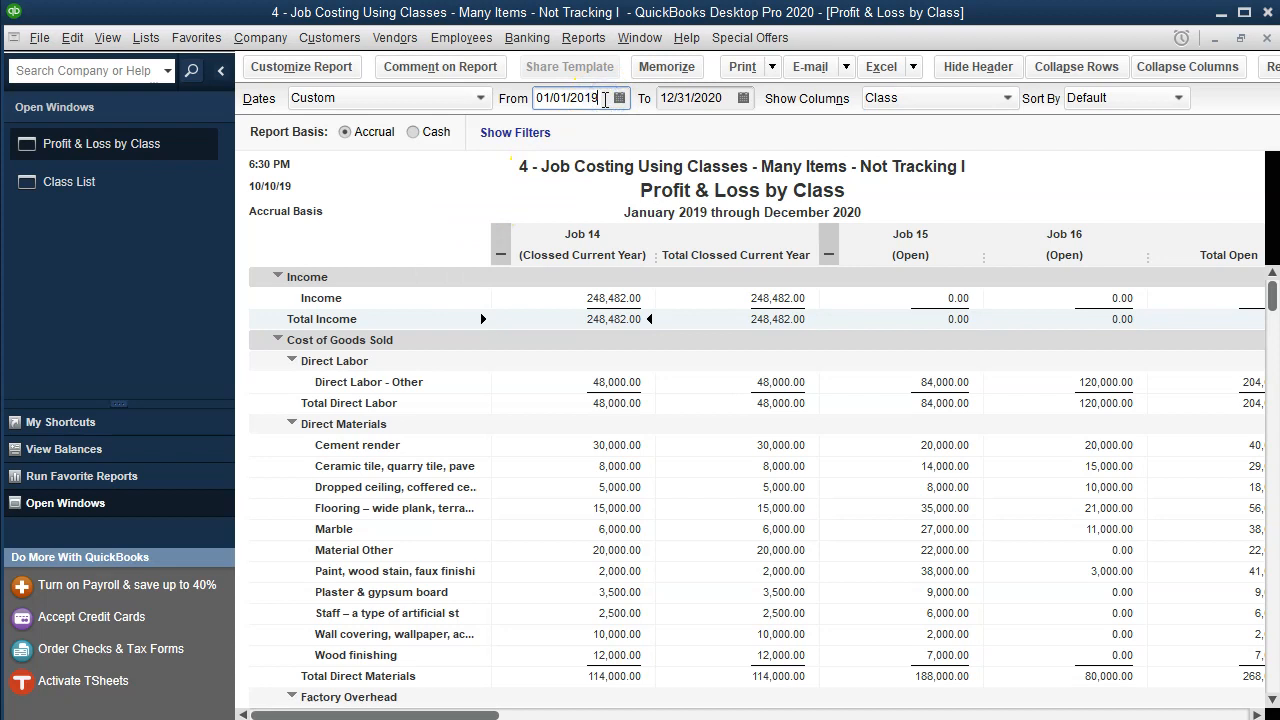
pyautogui.press('Tab')
pyautogui.write('12/31/19')
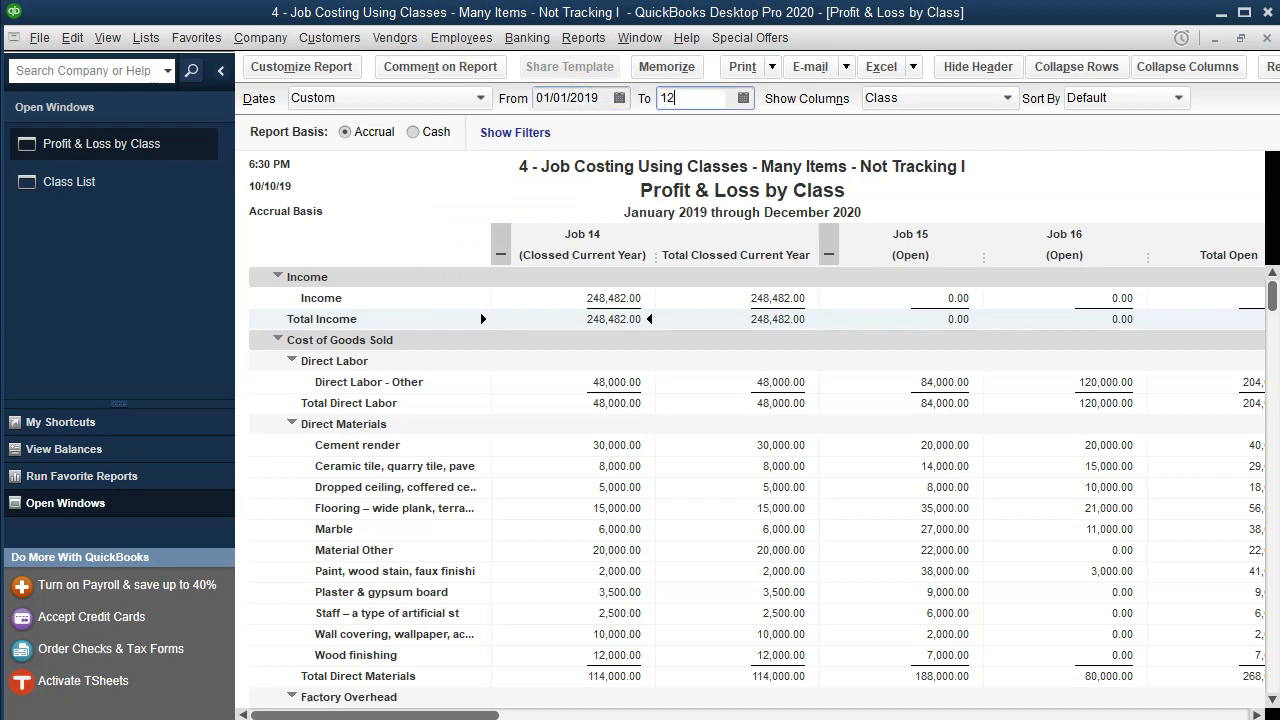
pyautogui.press('Tab')
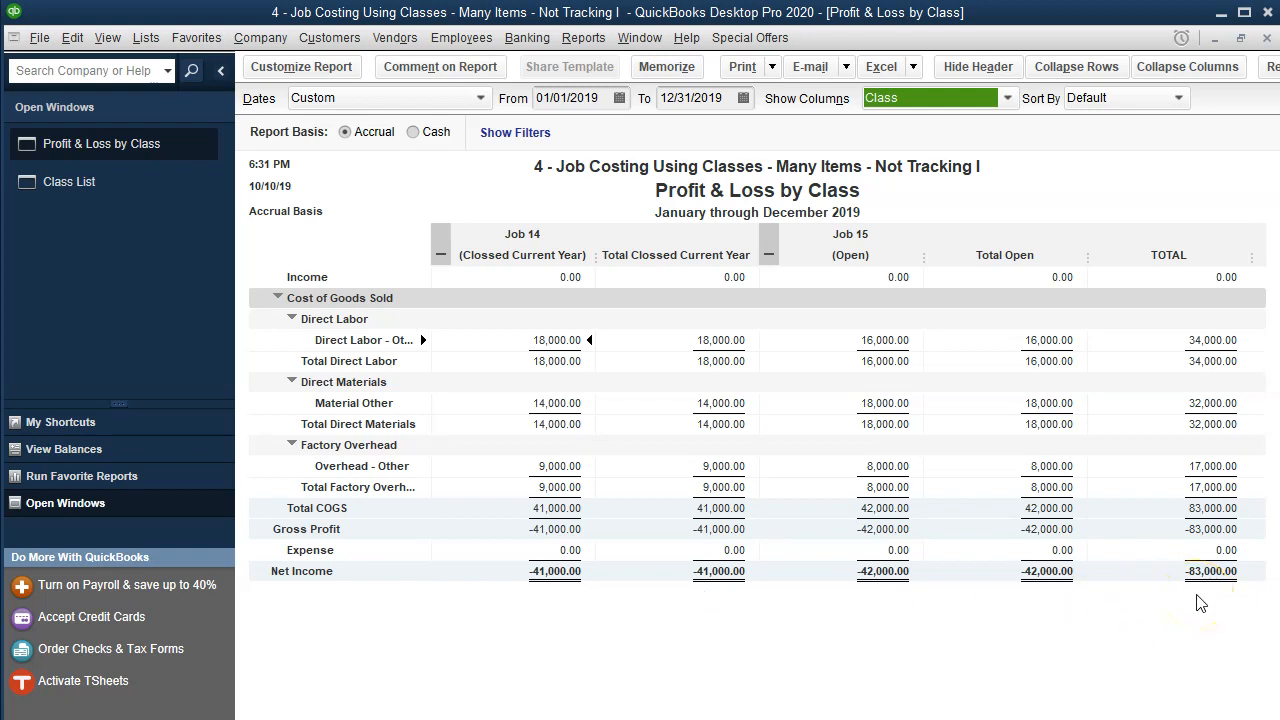
# - Switch to the Excel workbook, examine the job cost records and the Total Open During Period Jobs reconciliation on sheet 1.31, and return to QuickBooks
pyautogui.hotkey('alt', 'Tab')
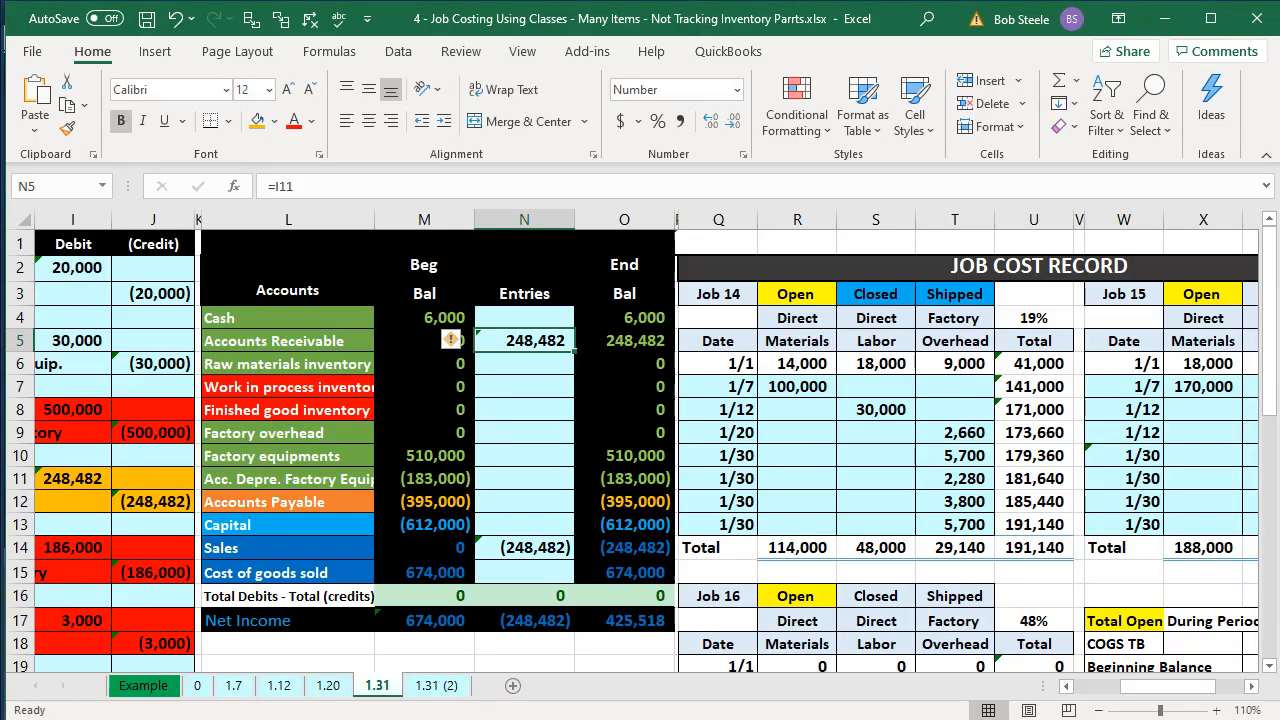
pyautogui.click(1034, 529)
pyautogui.press('Right')
pyautogui.press('Right')
pyautogui.press('Right')
pyautogui.press('Right')
pyautogui.press('Right')
pyautogui.press('Right')
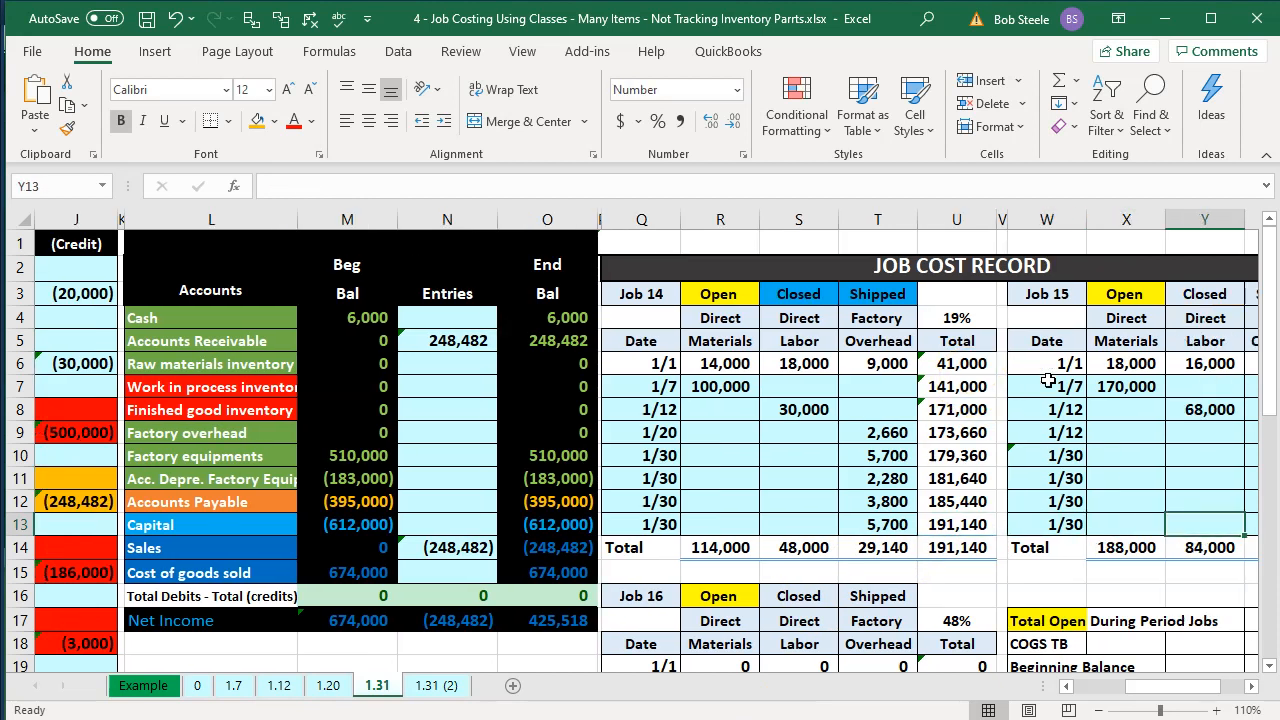
pyautogui.scroll(-3, 1047, 380)
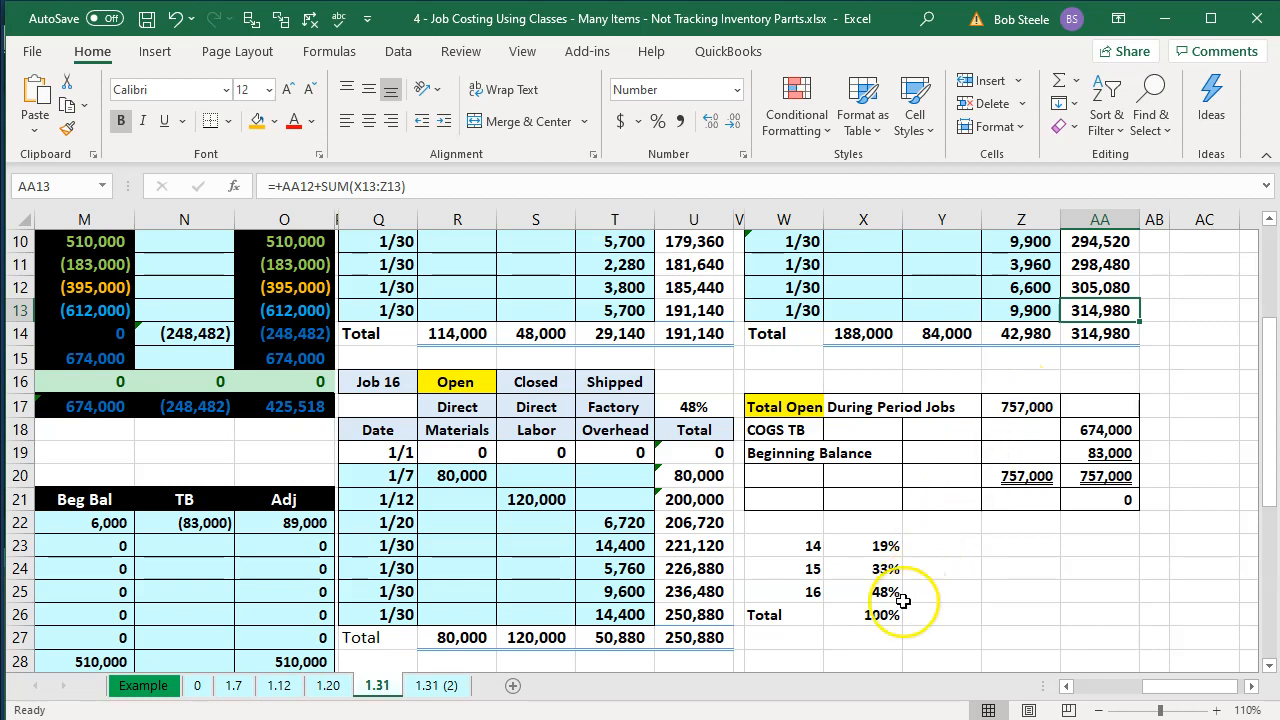
pyautogui.click(590, 710)
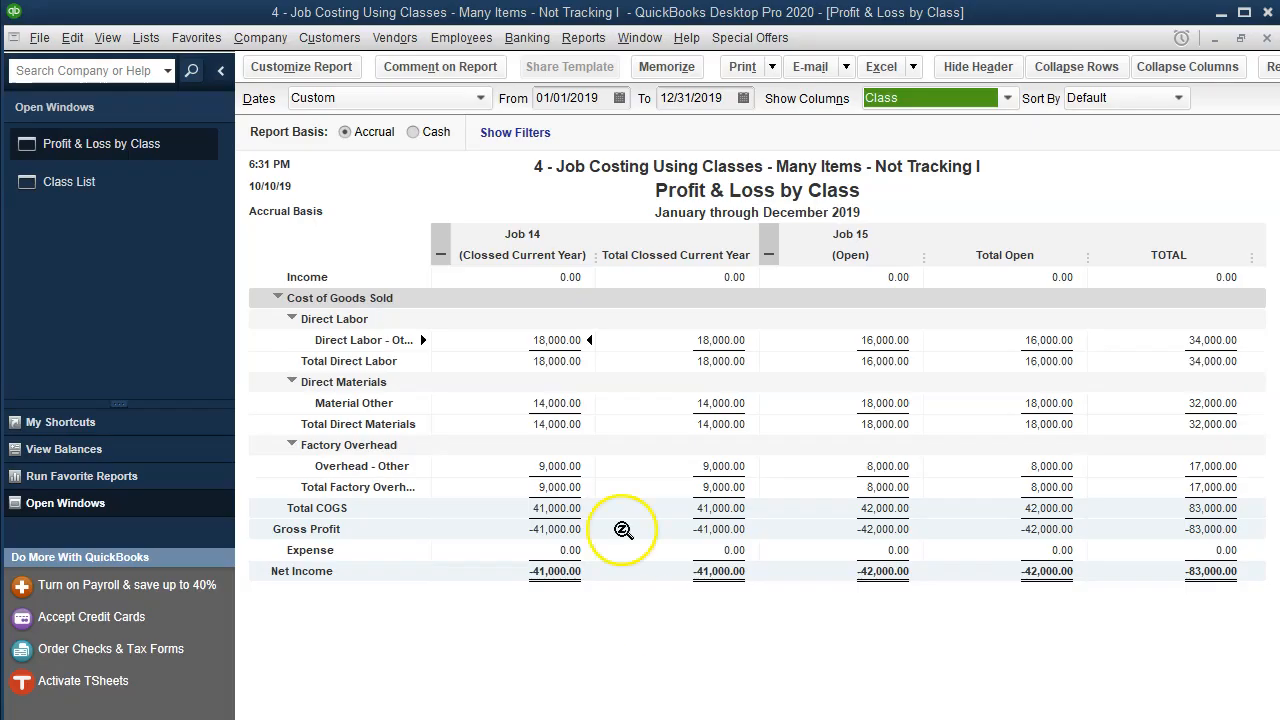